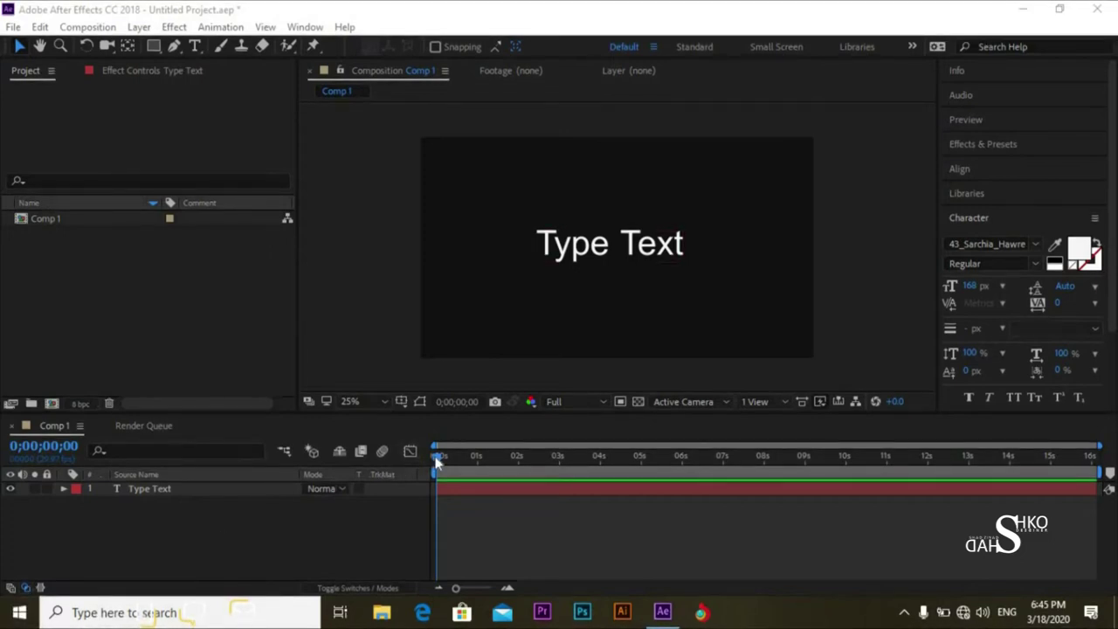
Step: Draw a rectangular mask around the text on the Type Text layer and return to the Selection tool
left_click(245, 489)
left_click(245, 490)
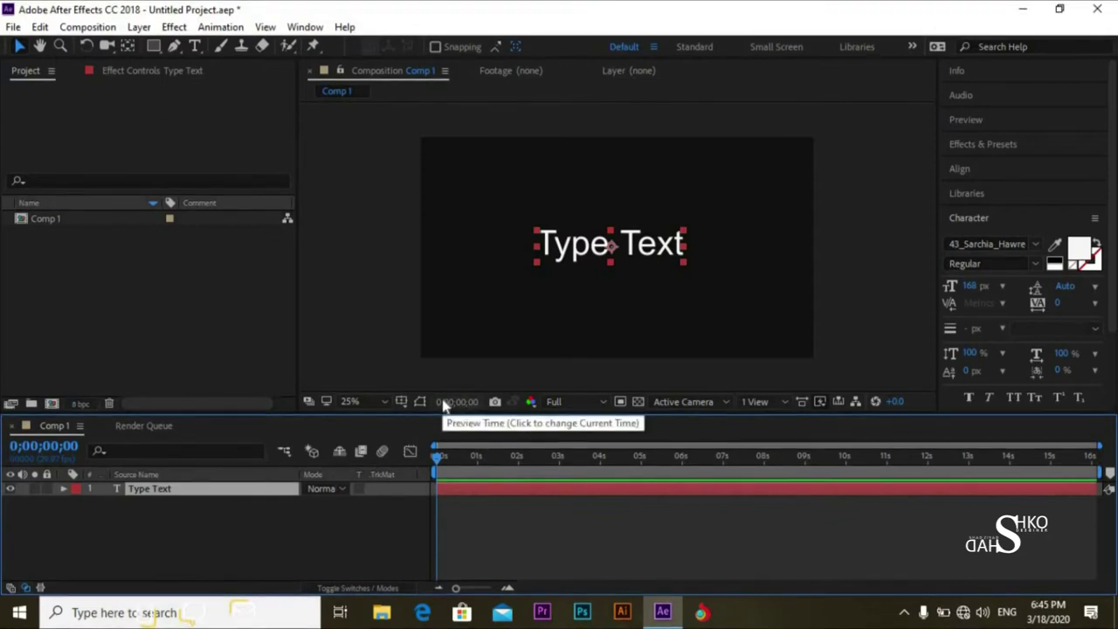
left_click(151, 45)
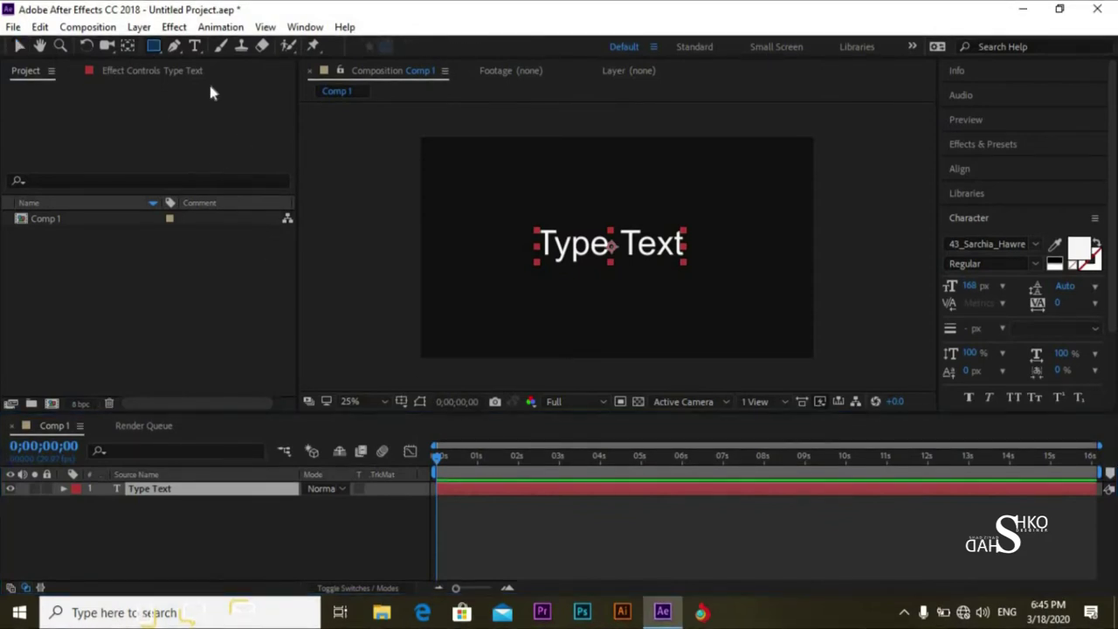
left_click_drag(503, 211, 724, 272)
left_click(19, 46)
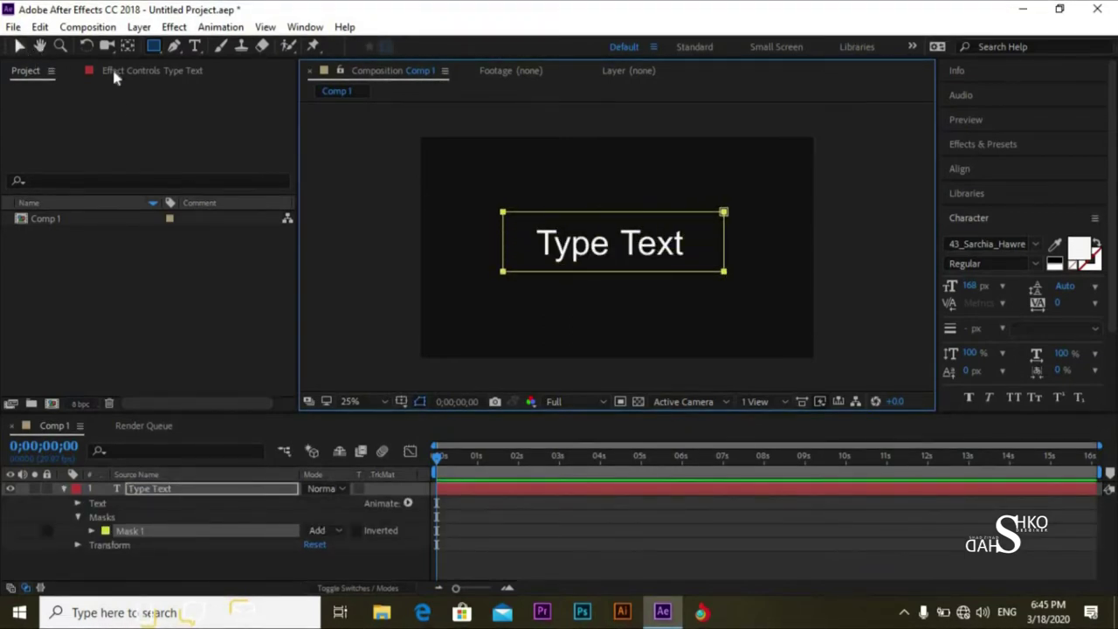
Step: Tighten the mask's top, bottom and left edges to fit closely around the words, and deselect the layer
left_click(554, 220)
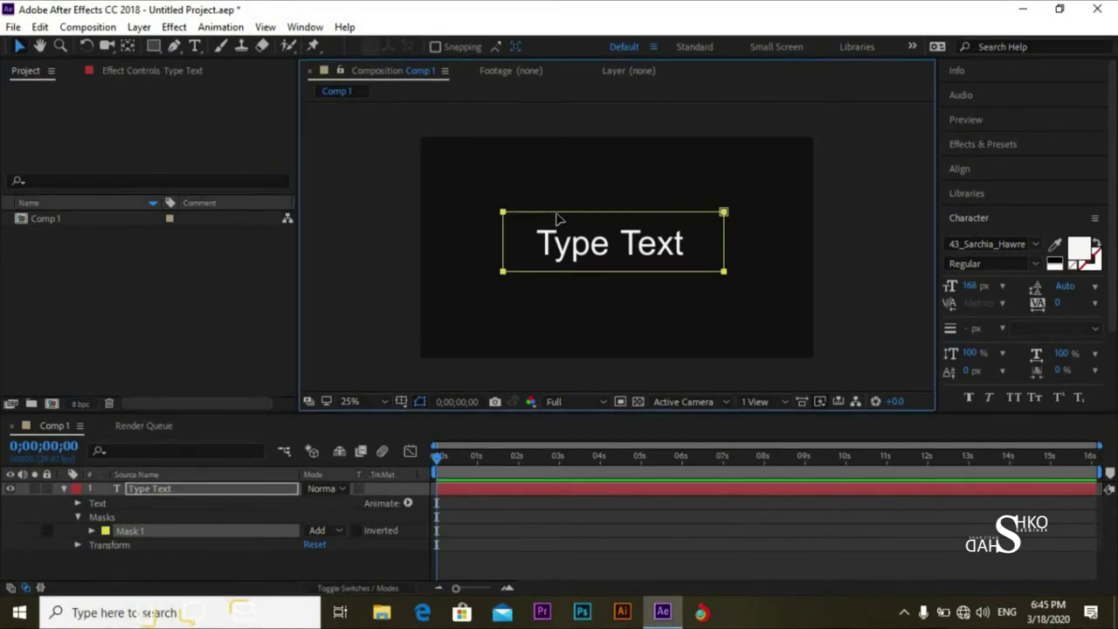
left_click_drag(613, 213, 613, 220)
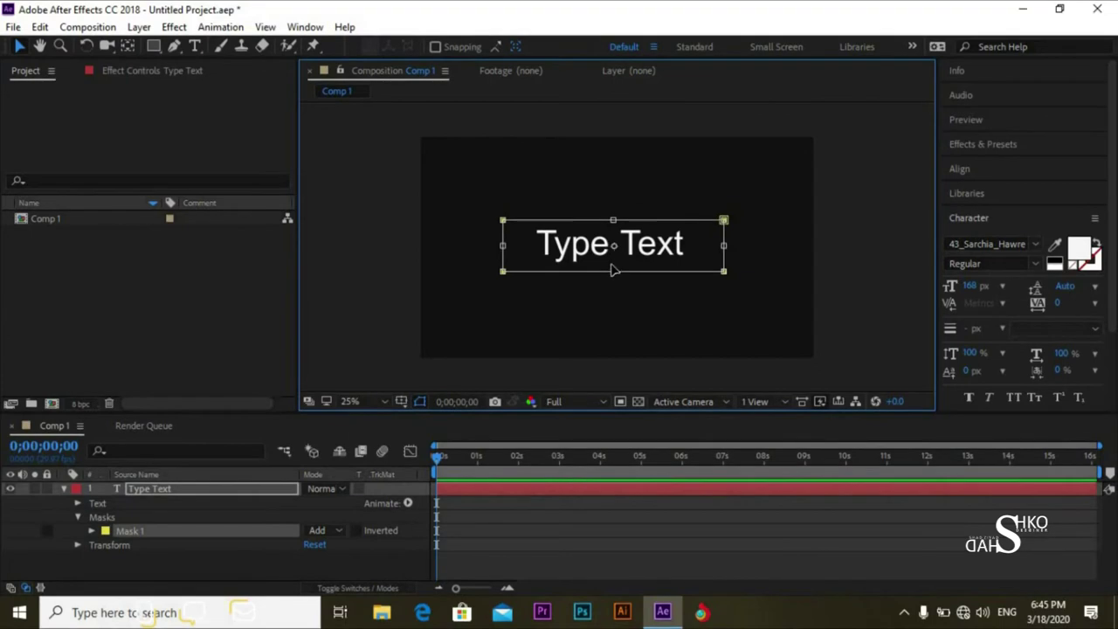
left_click_drag(612, 271, 611, 263)
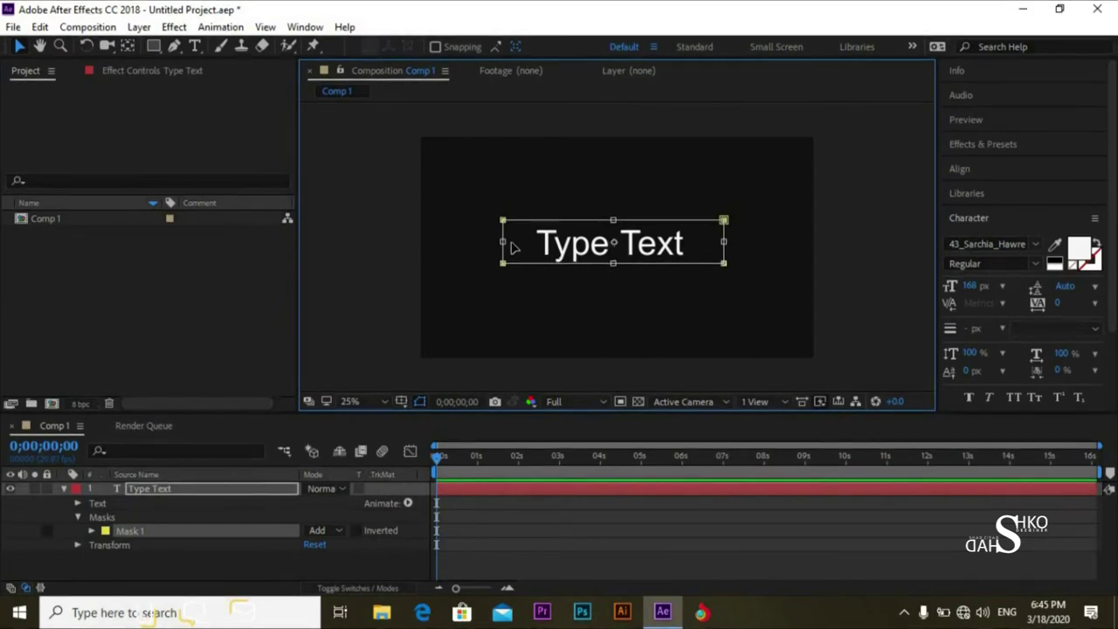
left_click_drag(505, 242, 532, 242)
left_click(63, 488)
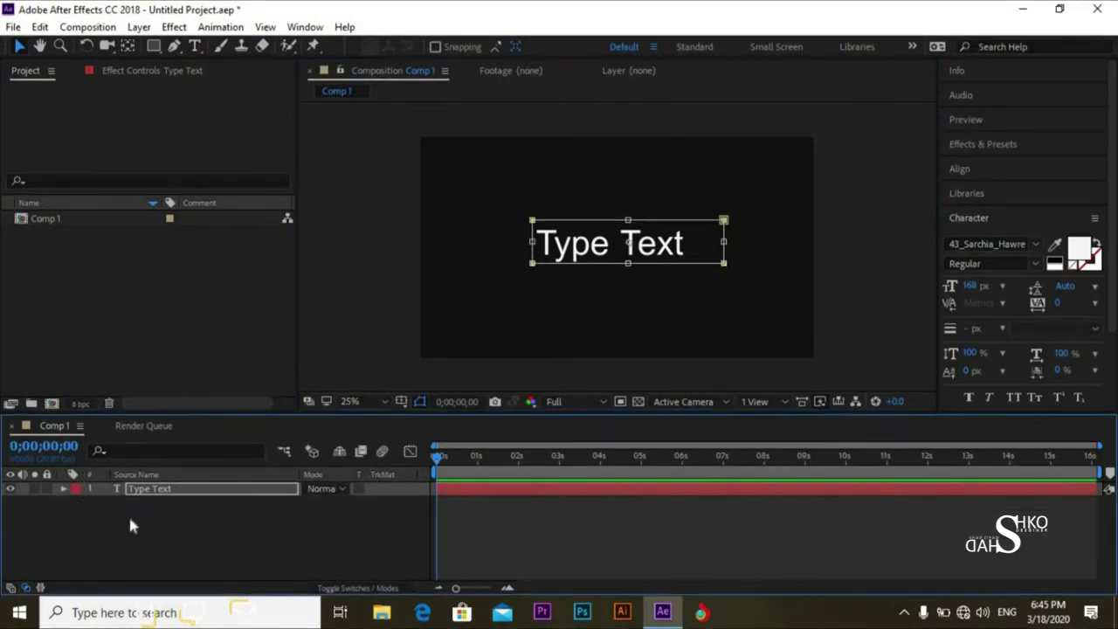
left_click(131, 517)
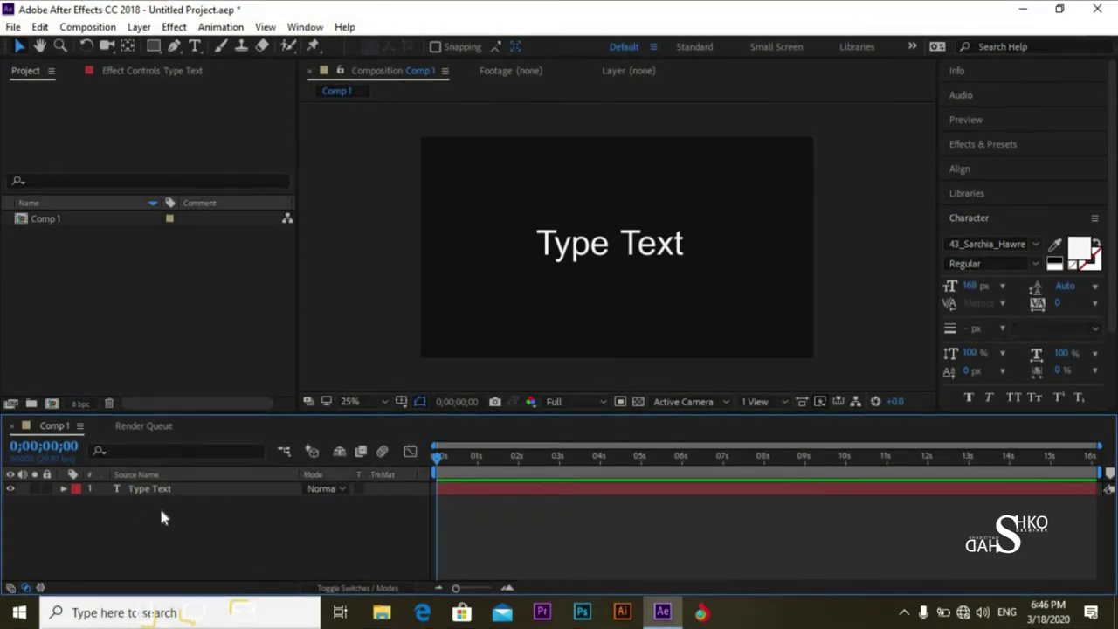
Step: Display the Type Text layer's Mask Path alone, followed by its full set of mask properties
left_click(185, 492)
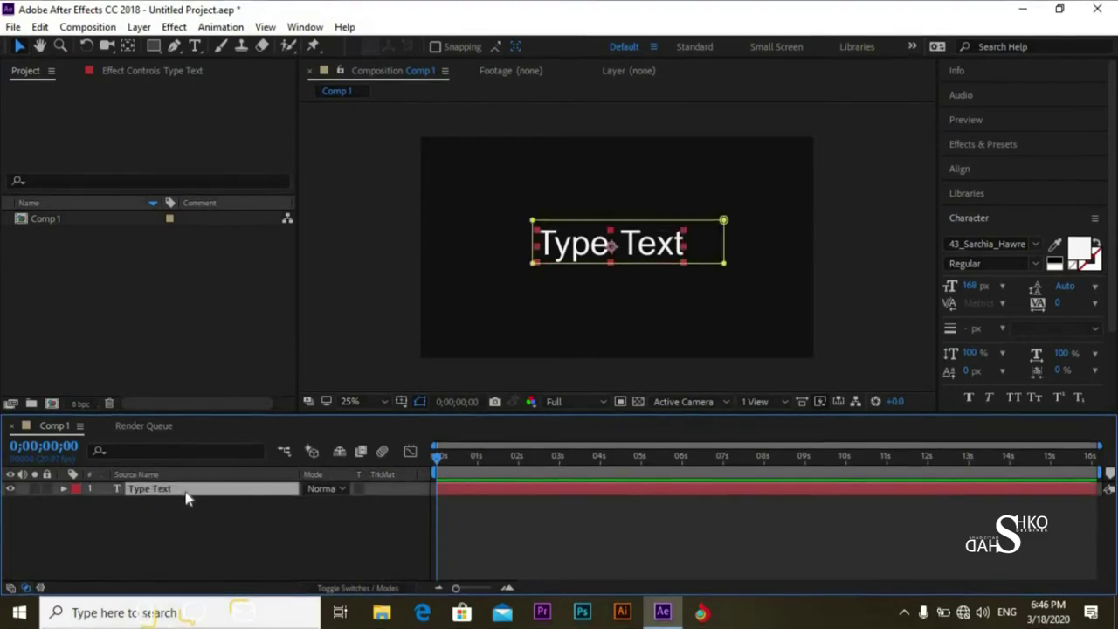
key("m")
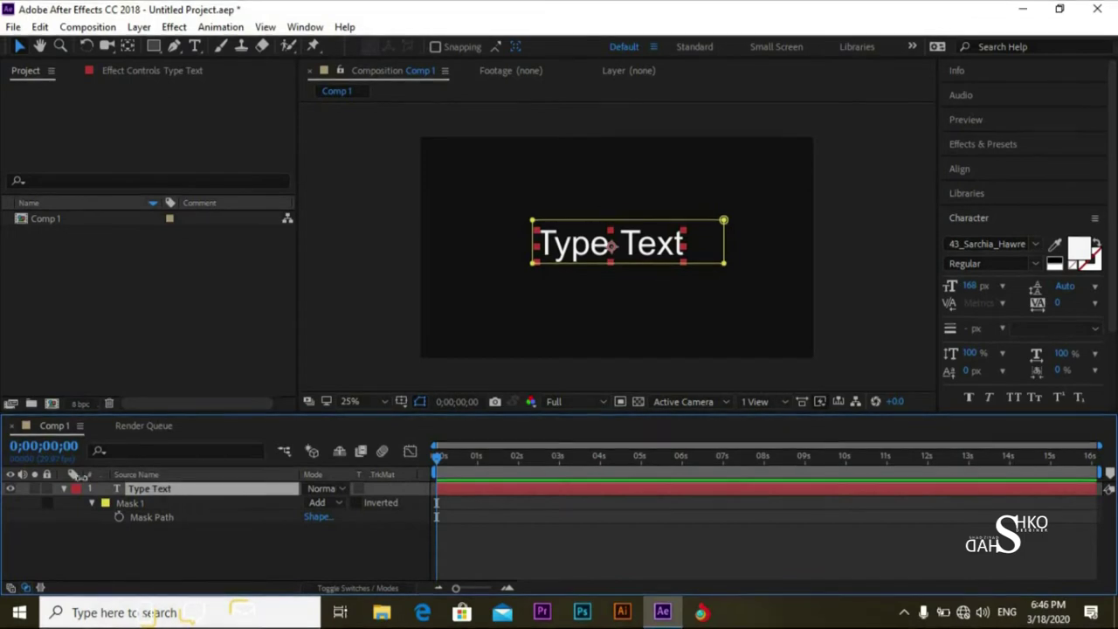
left_click(64, 489)
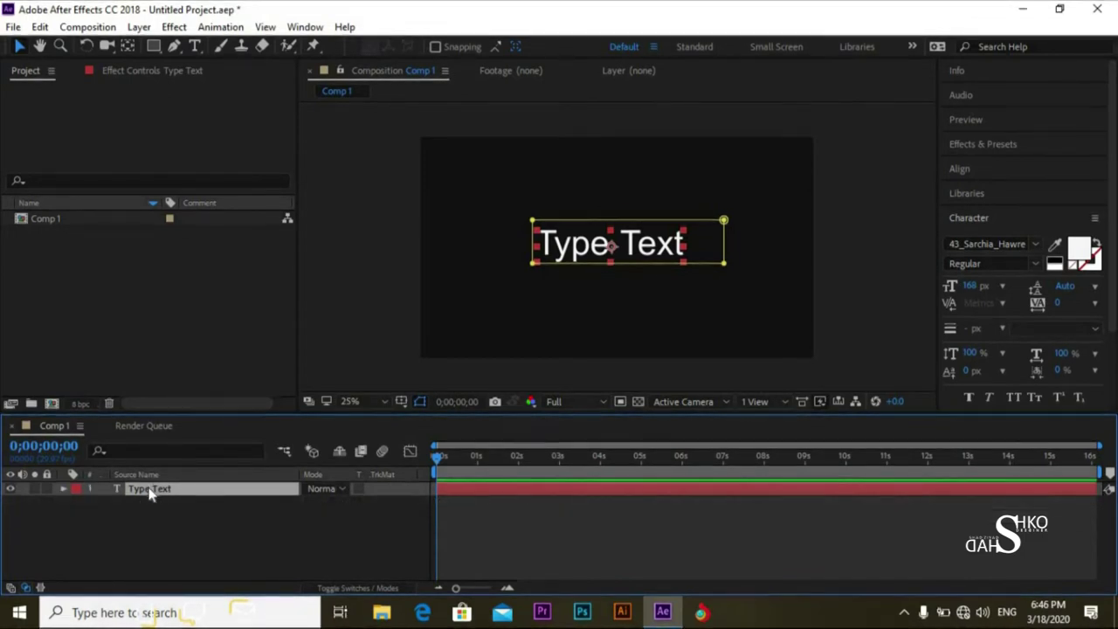
key("m")
key("m")
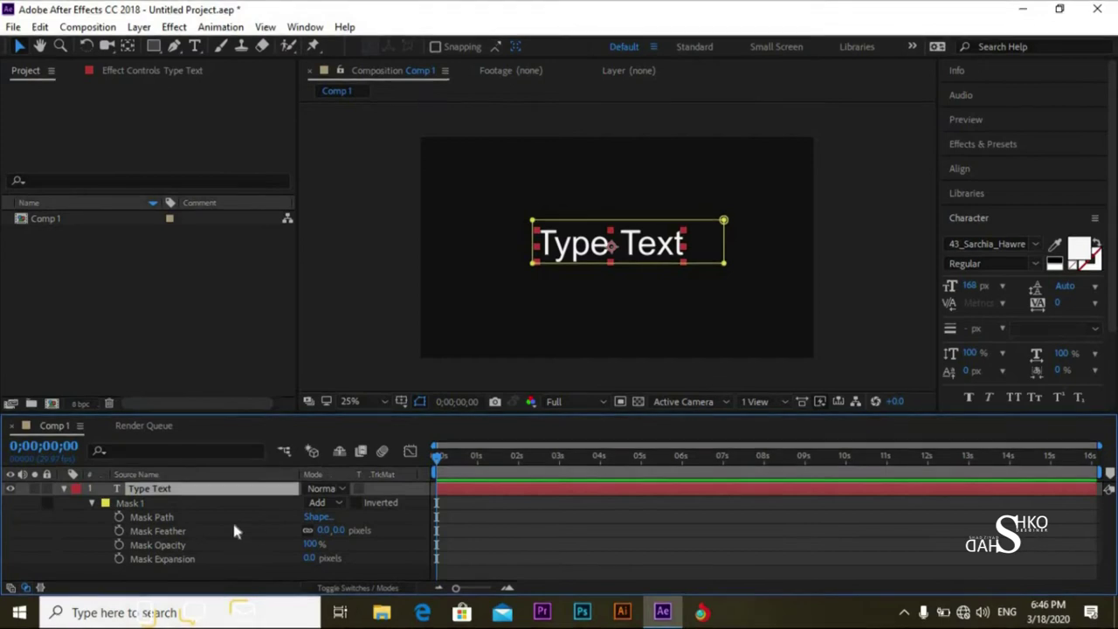
Step: Start keyframing Mask Path at 0 seconds and move that keyframe to about 2.5 seconds
left_click(120, 517)
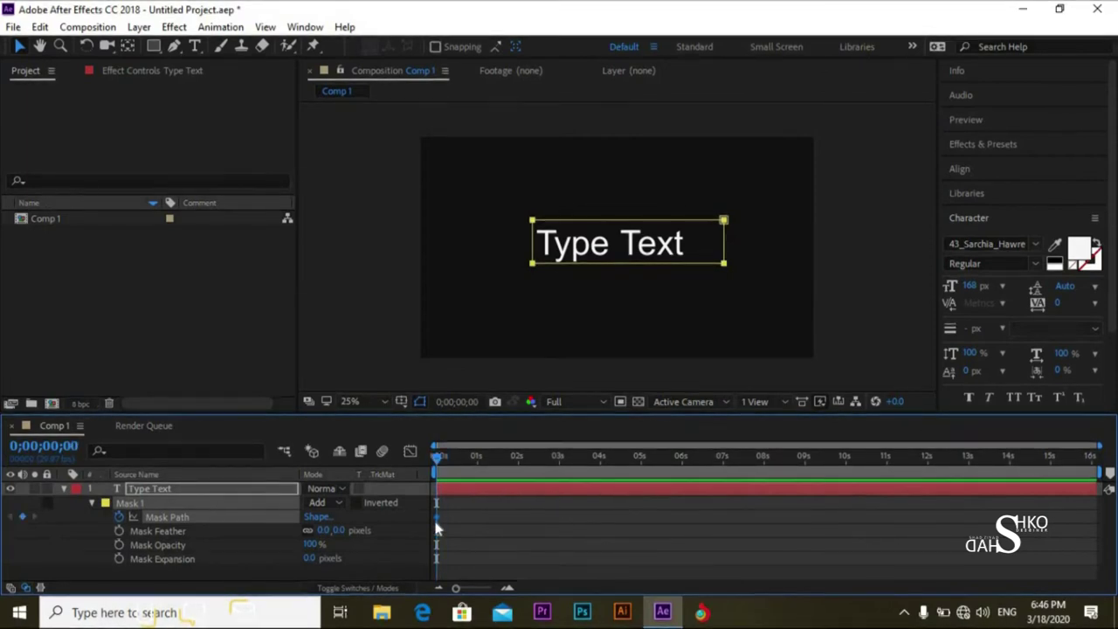
left_click_drag(439, 518, 626, 516)
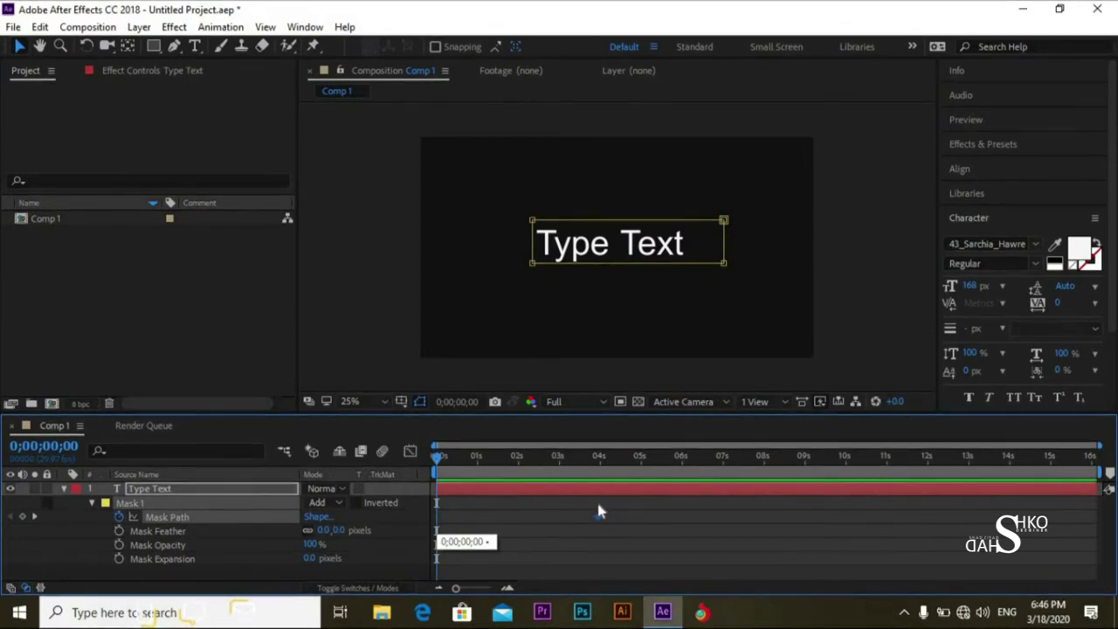
left_click_drag(600, 517, 540, 520)
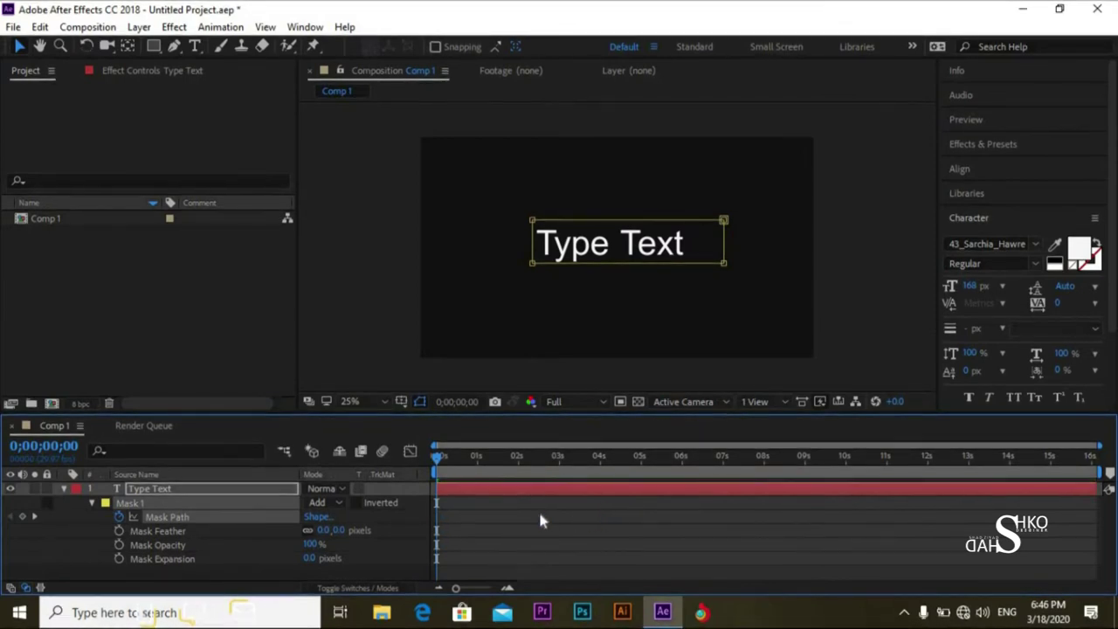
Step: At 0 seconds, collapse the mask's right edge onto its left edge so the text starts fully hidden
left_click(725, 251)
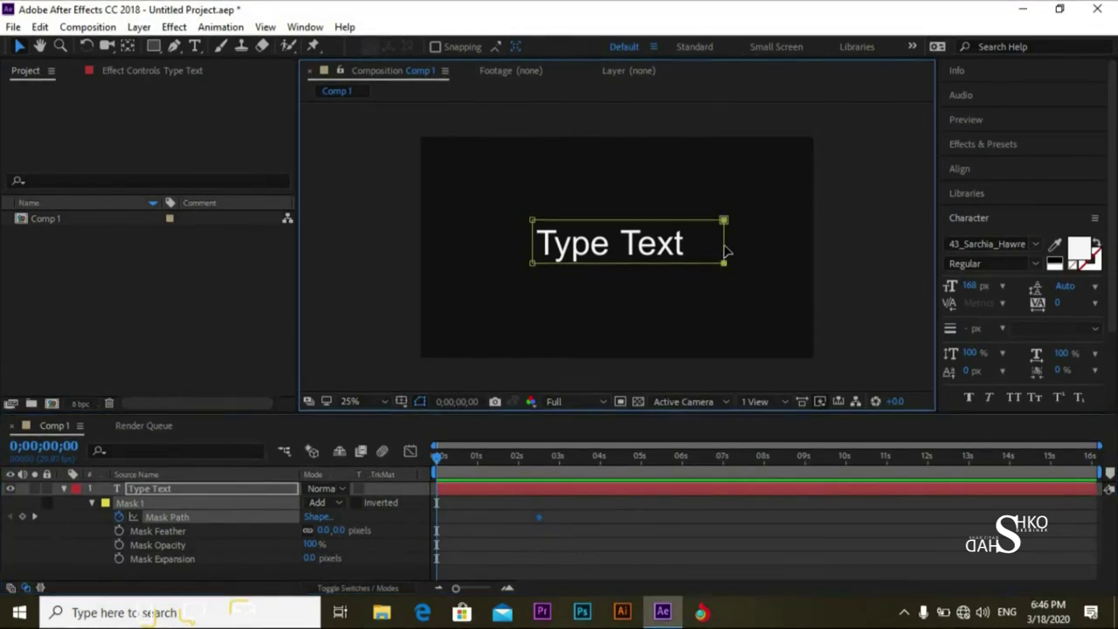
left_click_drag(726, 251, 533, 264)
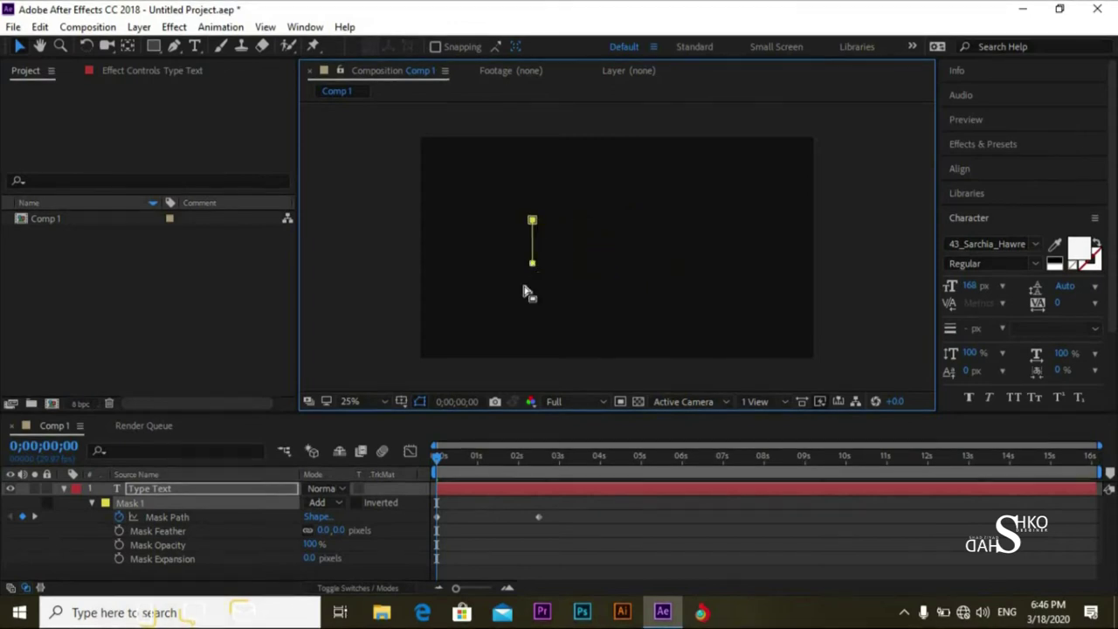
left_click(63, 488)
left_click(120, 536)
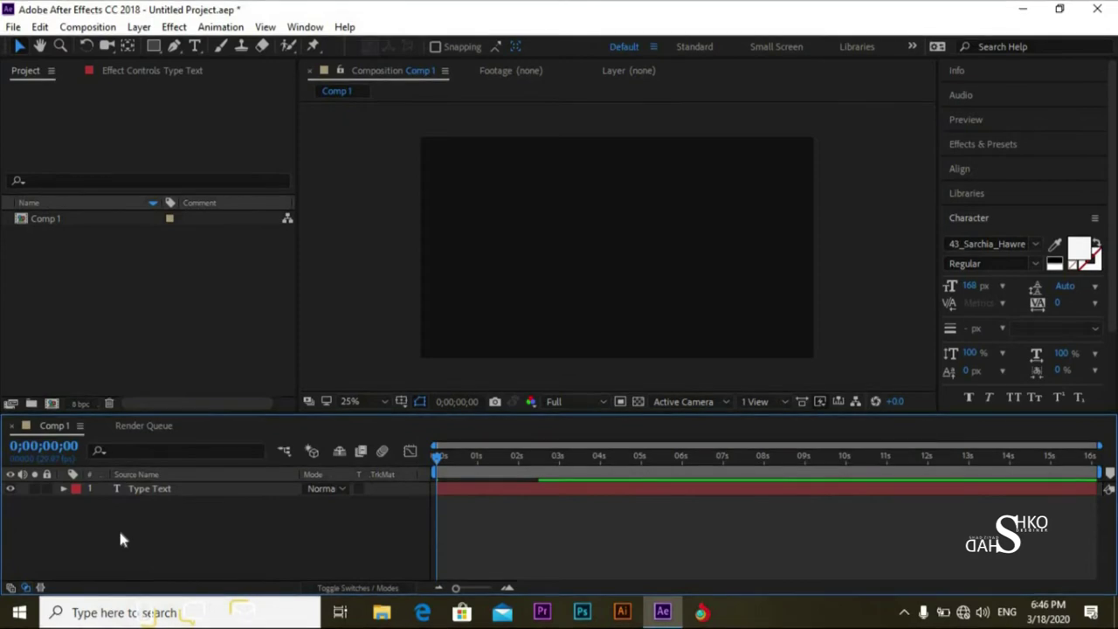
Step: Preview the text reveal twice from the start and scrub to about 0;00;02;11
key("space")
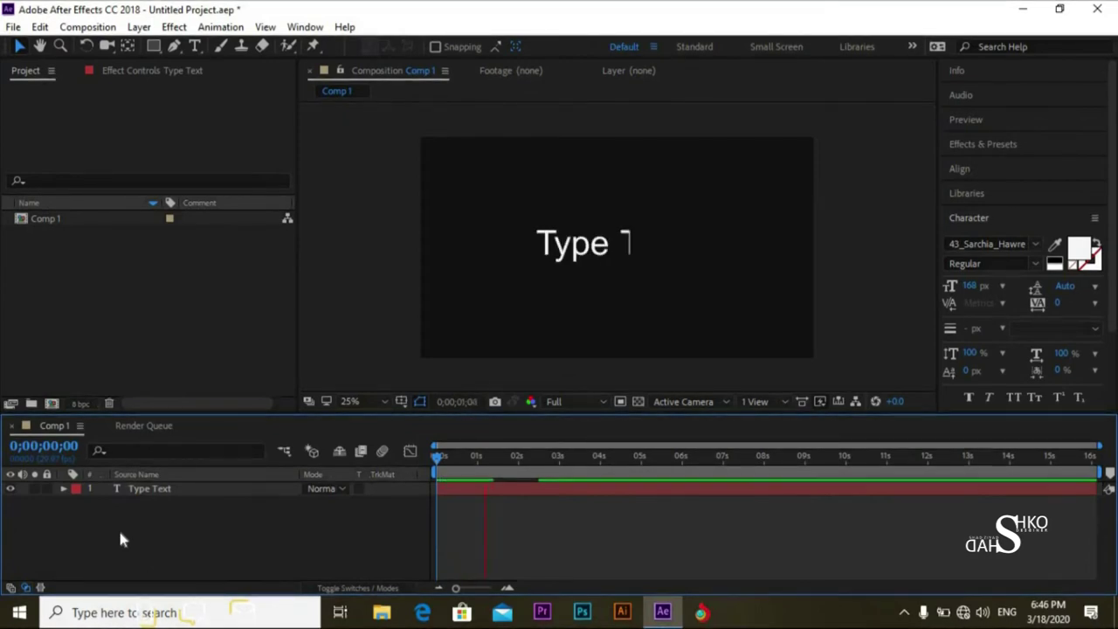
key("space")
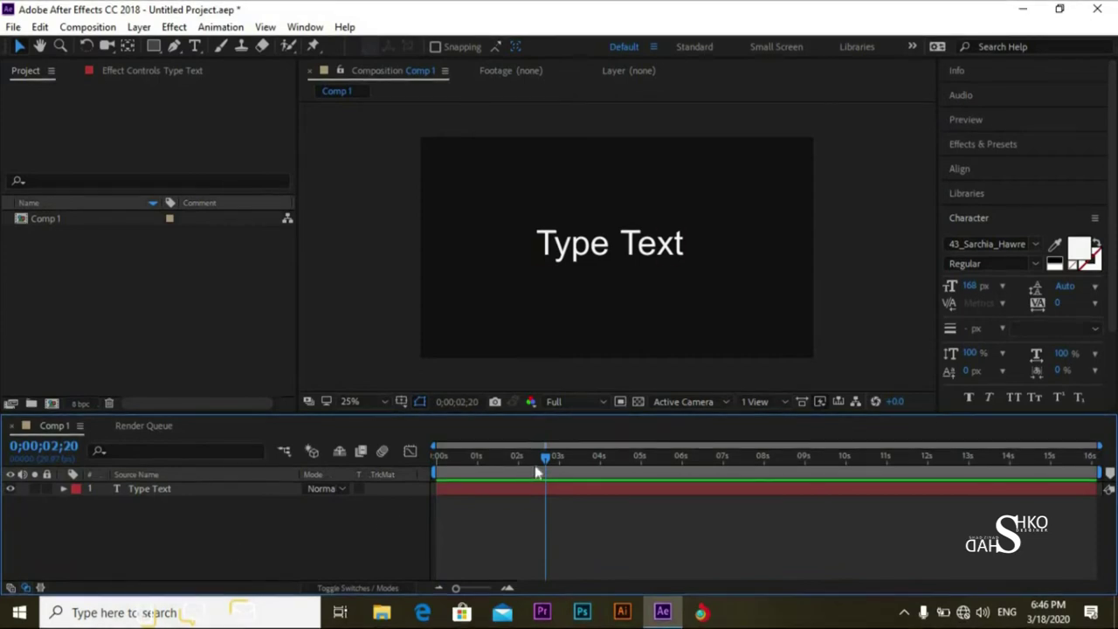
left_click_drag(544, 468, 417, 465)
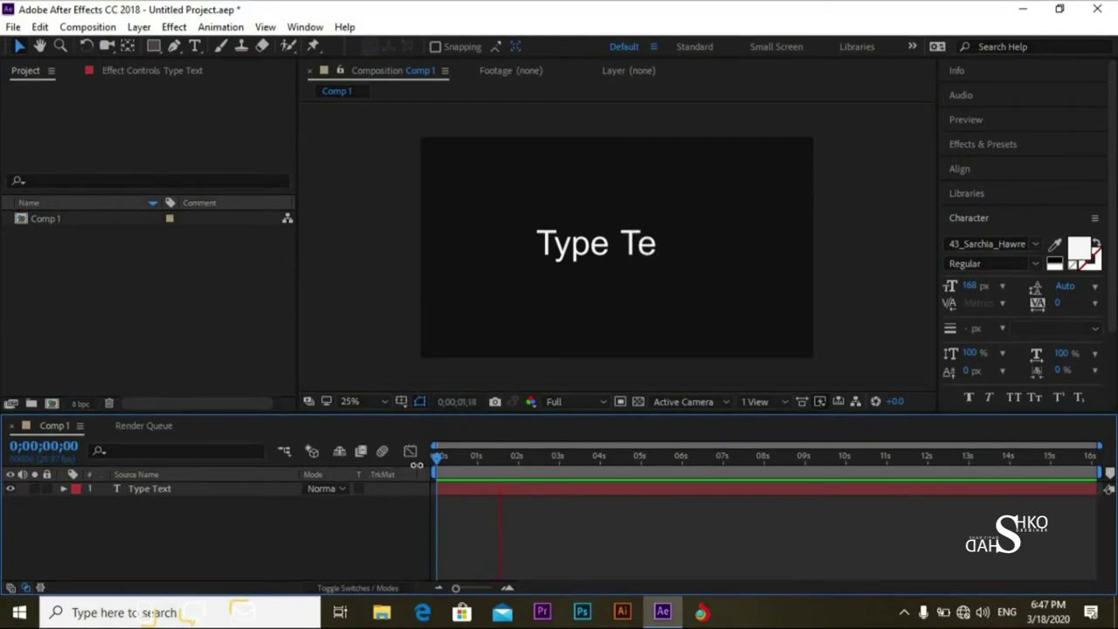
key("space")
left_click_drag(587, 463, 531, 469)
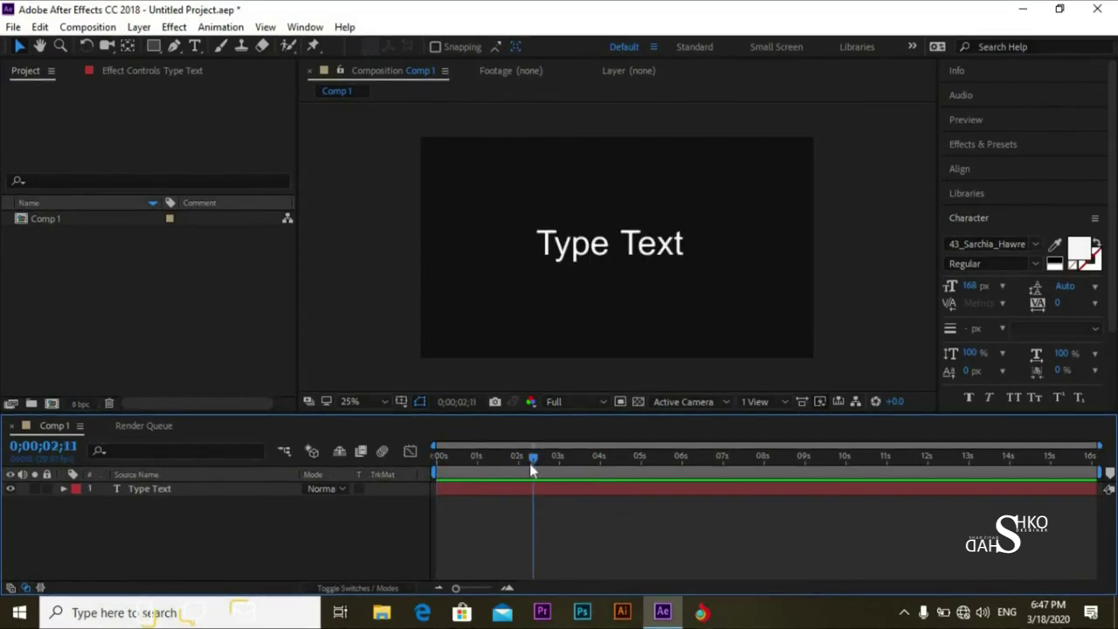
Step: Try moving the text with its mask towards the frame's upper-left corner and preview the reveal there
left_click(262, 490)
left_click_drag(638, 249, 576, 204)
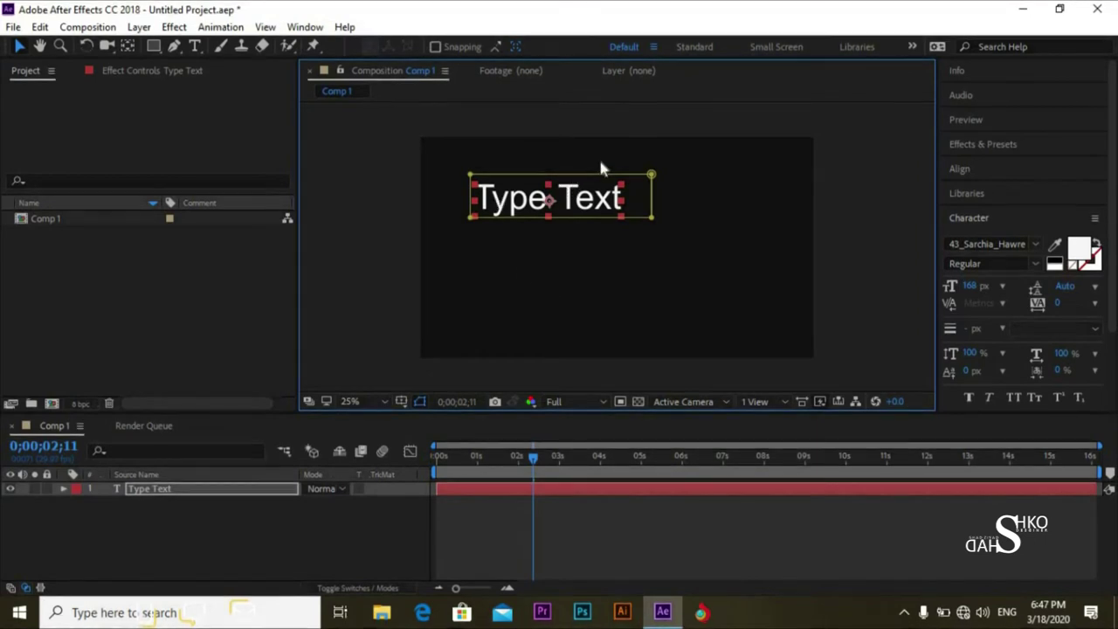
left_click_drag(528, 462, 402, 463)
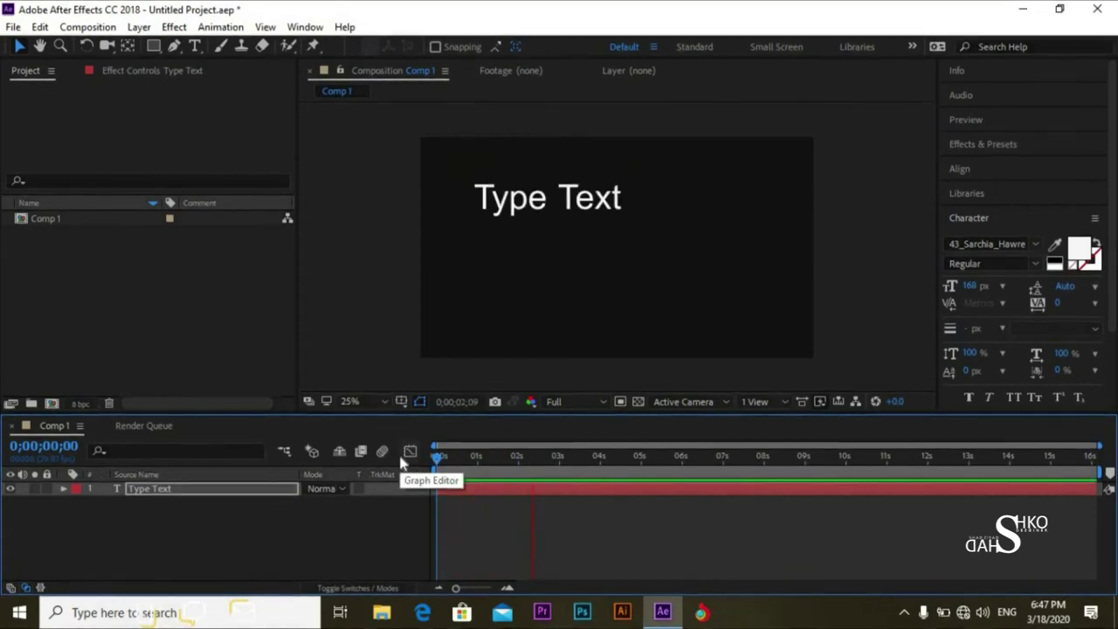
key("space")
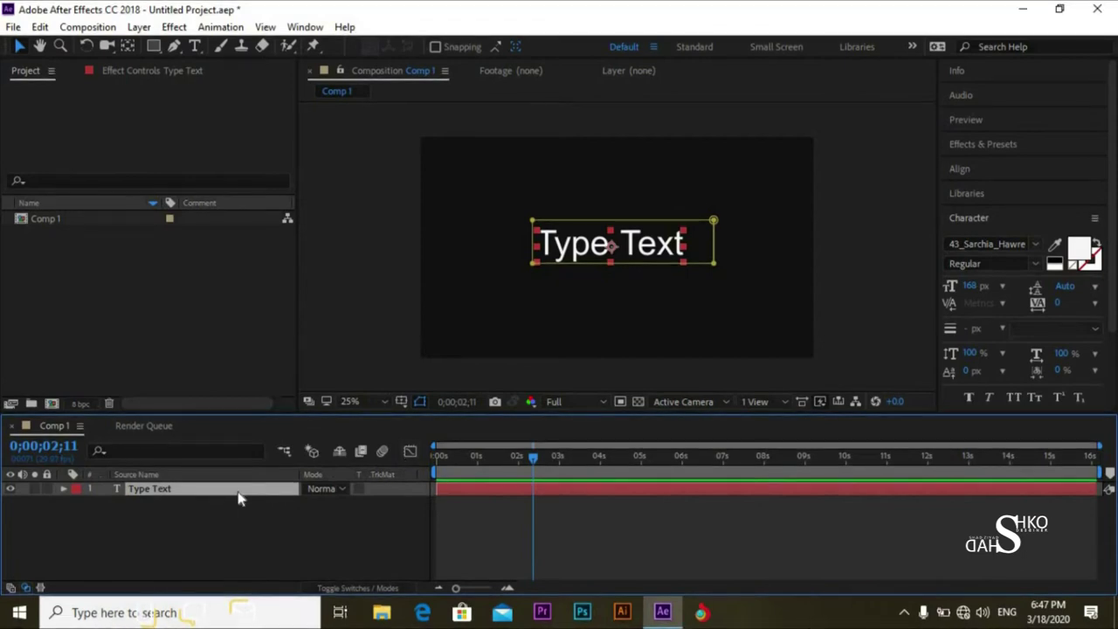
Step: Reveal the layer's mask properties near the start of the timeline and turn off Mask Path keyframing
key("m")
key("m")
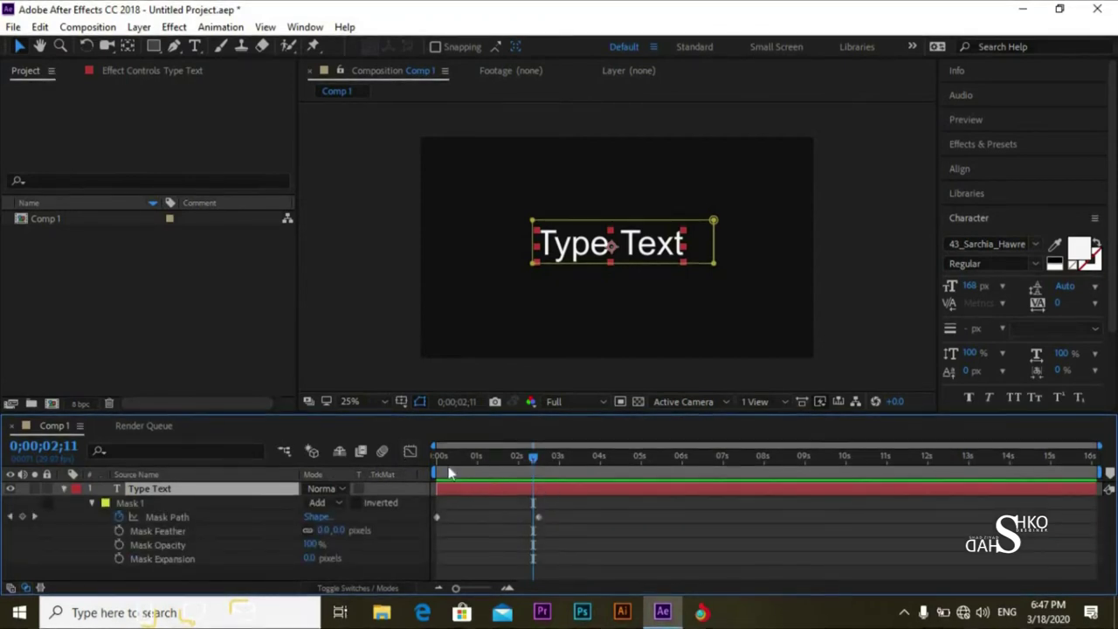
key("Home")
key("Page_Down")
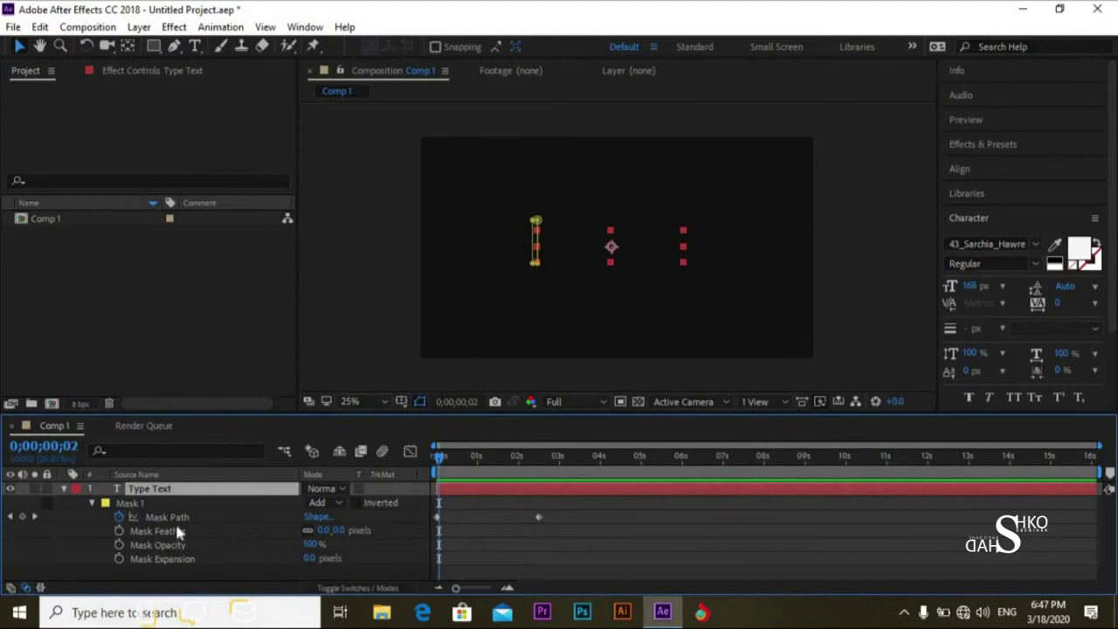
left_click(119, 517)
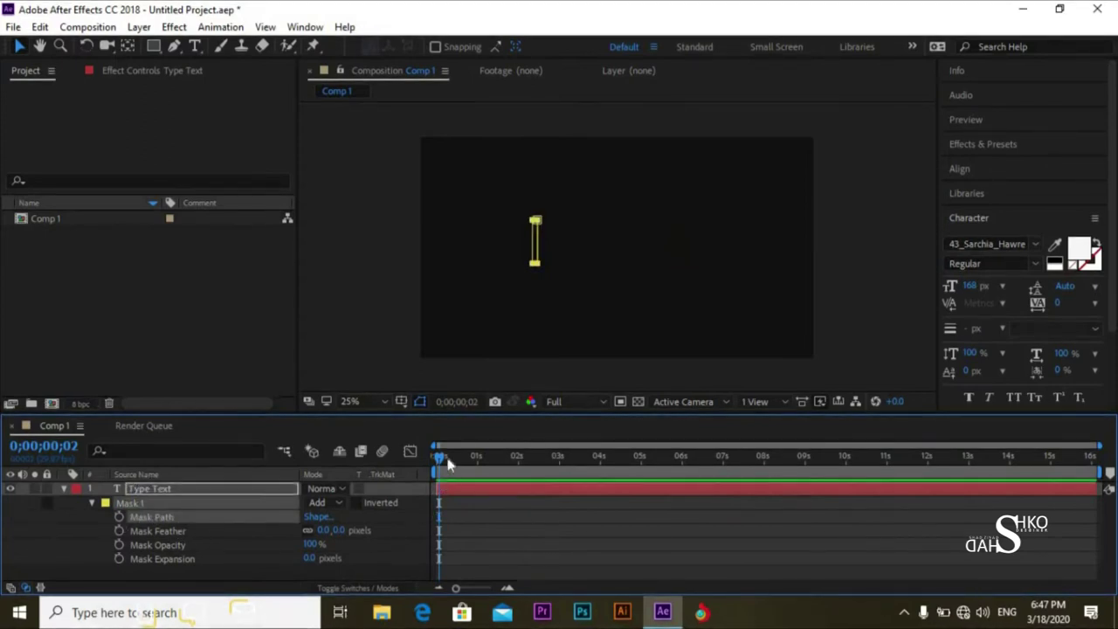
Step: Undo the mask and Mask Path keyframe changes back to the unanimated rectangular mask, and collapse the layer
left_click(539, 254)
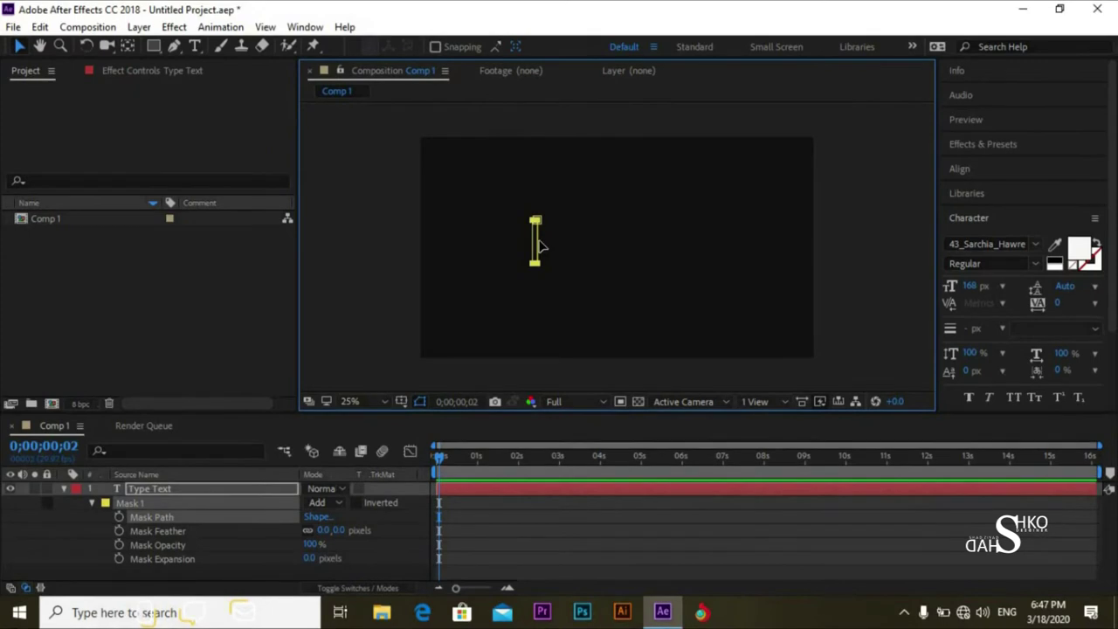
left_click_drag(542, 245, 615, 248)
key("ctrl+z")
left_click(614, 247)
key("ctrl+z")
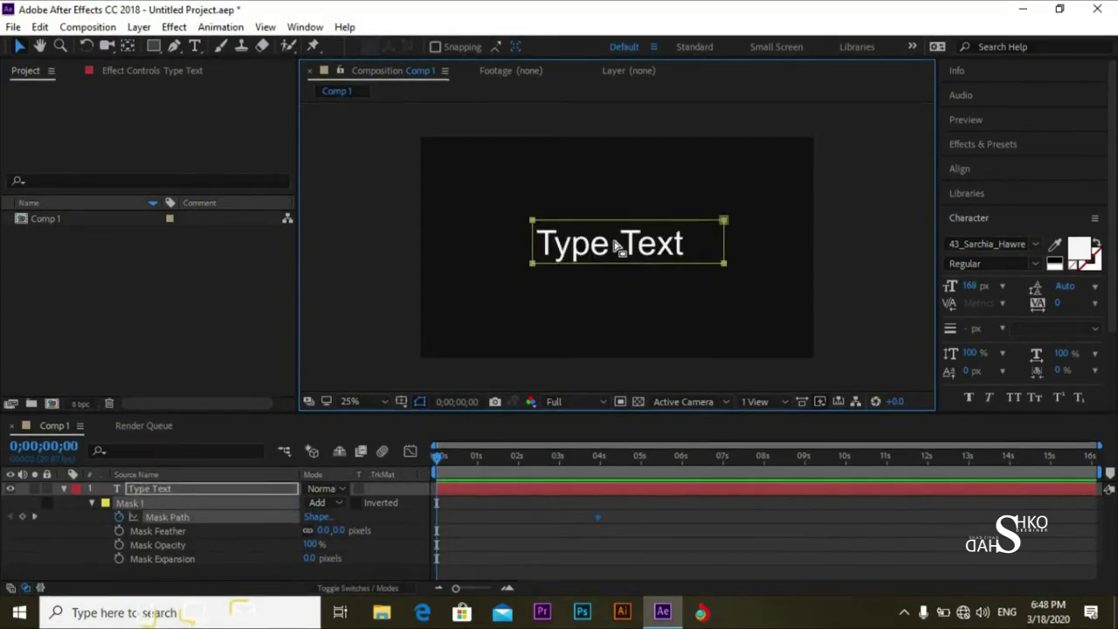
key("ctrl+z")
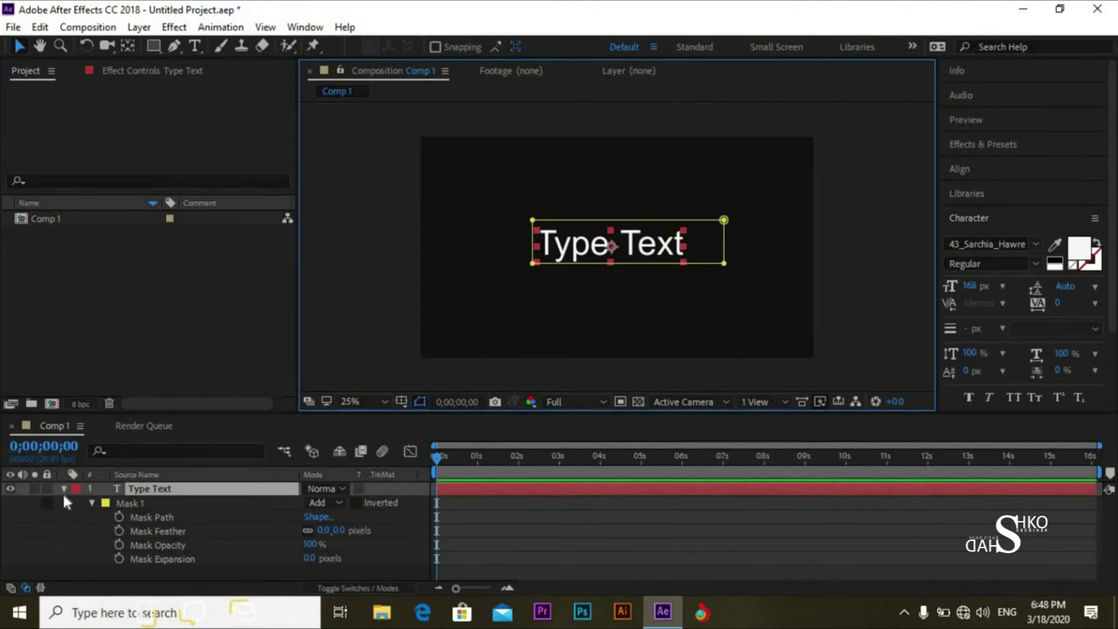
left_click(62, 489)
left_click(102, 526)
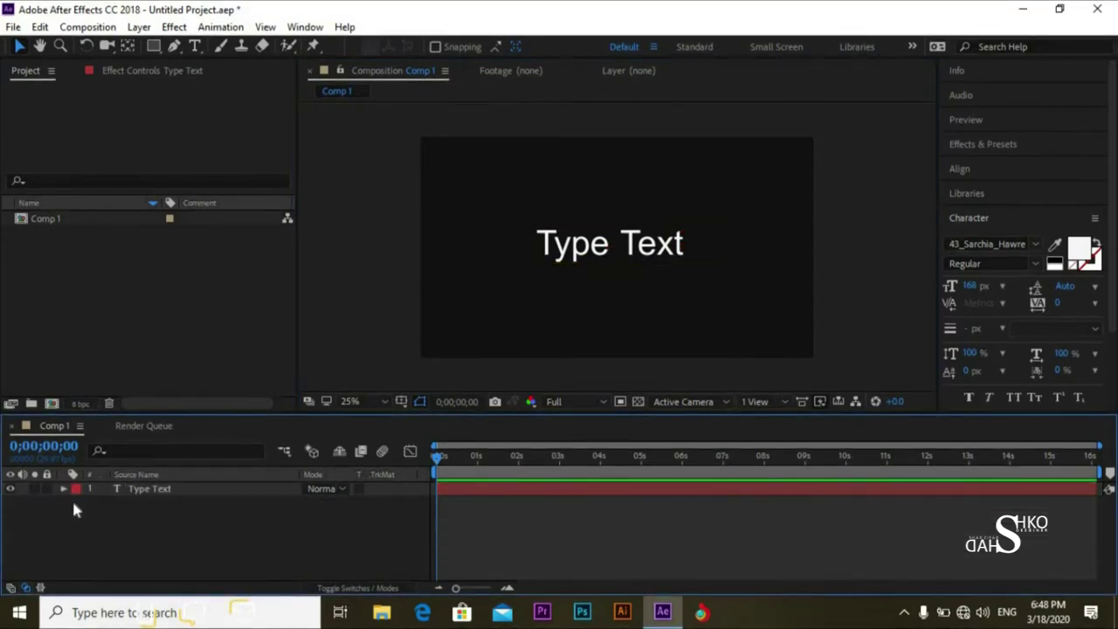
Step: Reveal the Type Text layer's mask and duplicate Mask 1
left_click(150, 489)
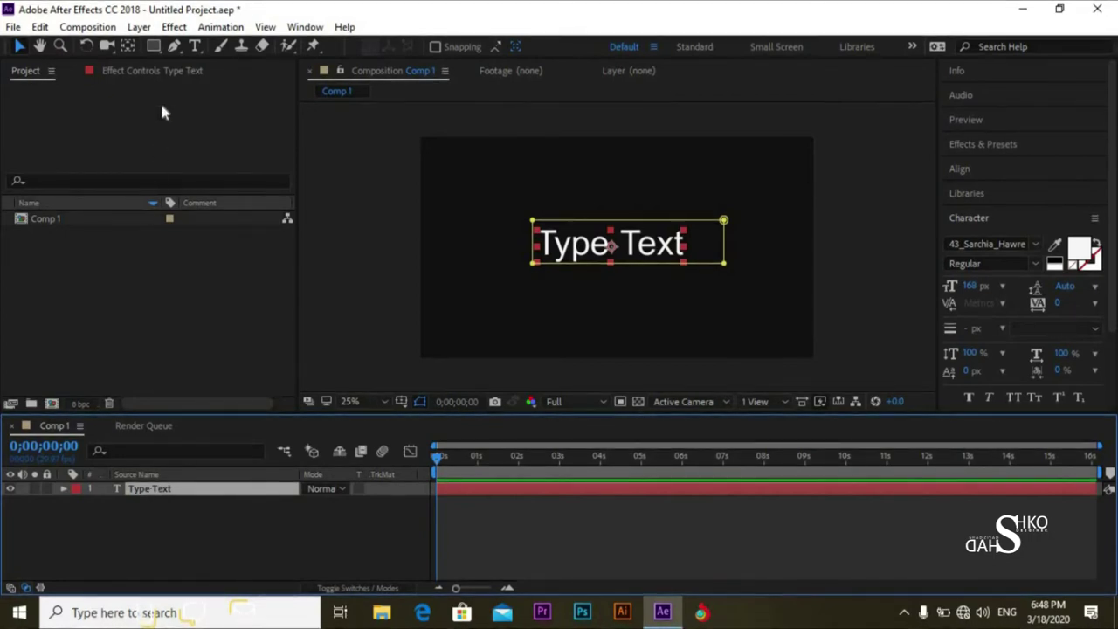
left_click(153, 47)
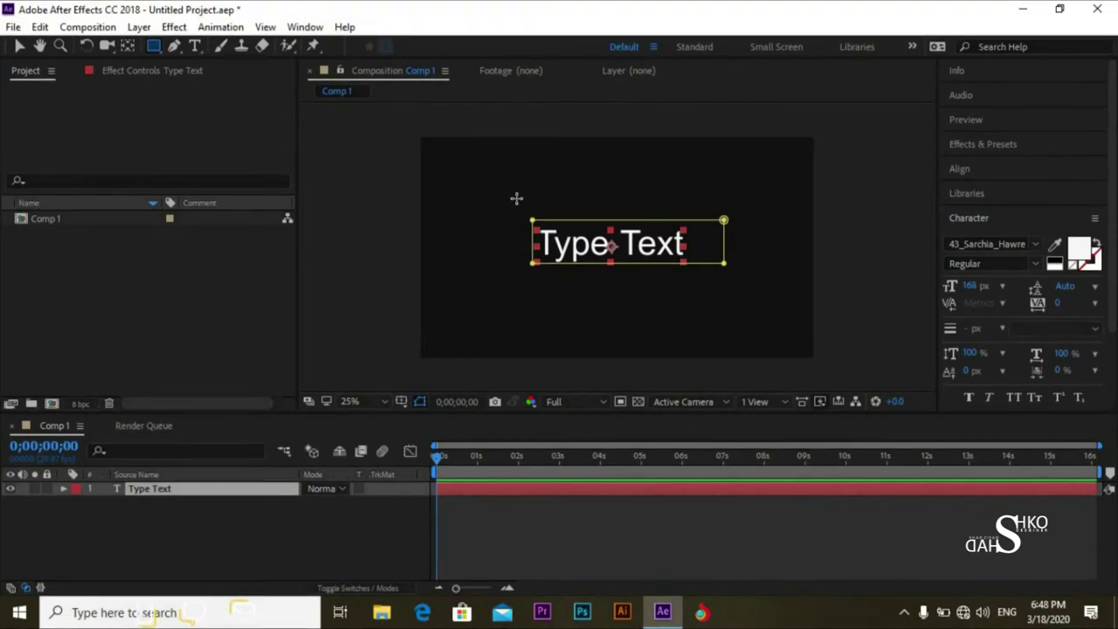
key("z")
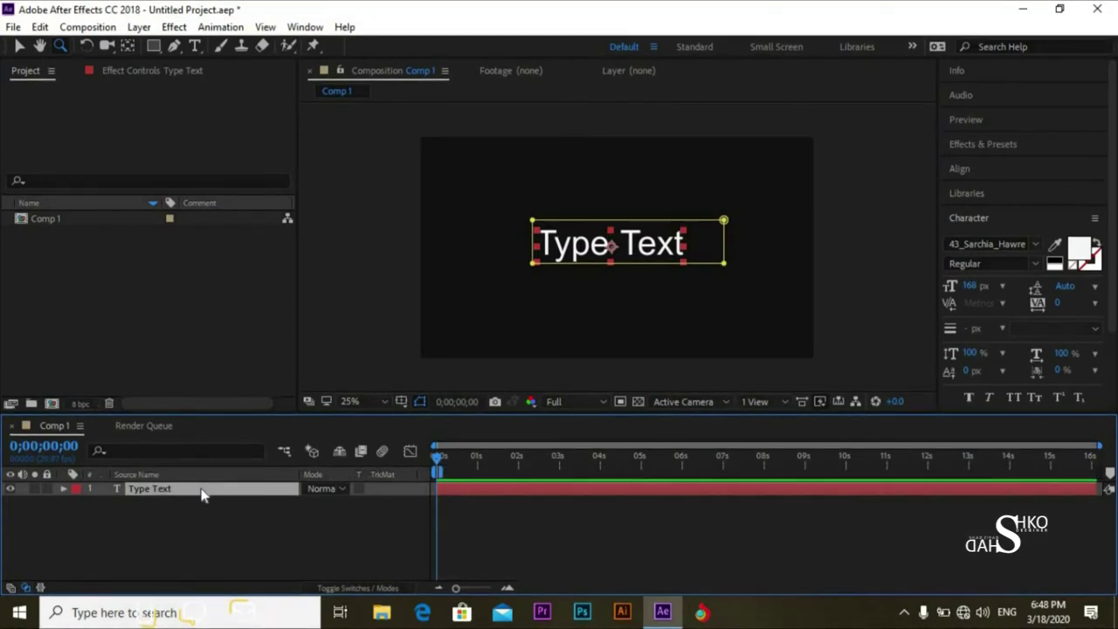
key("m")
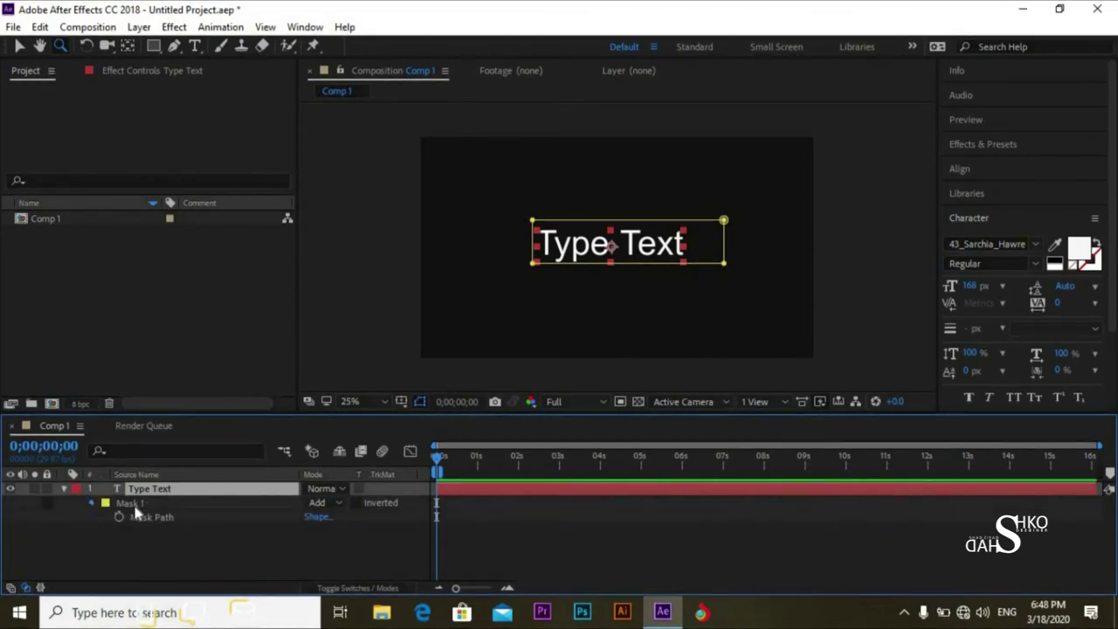
left_click(138, 504)
key("ctrl+d")
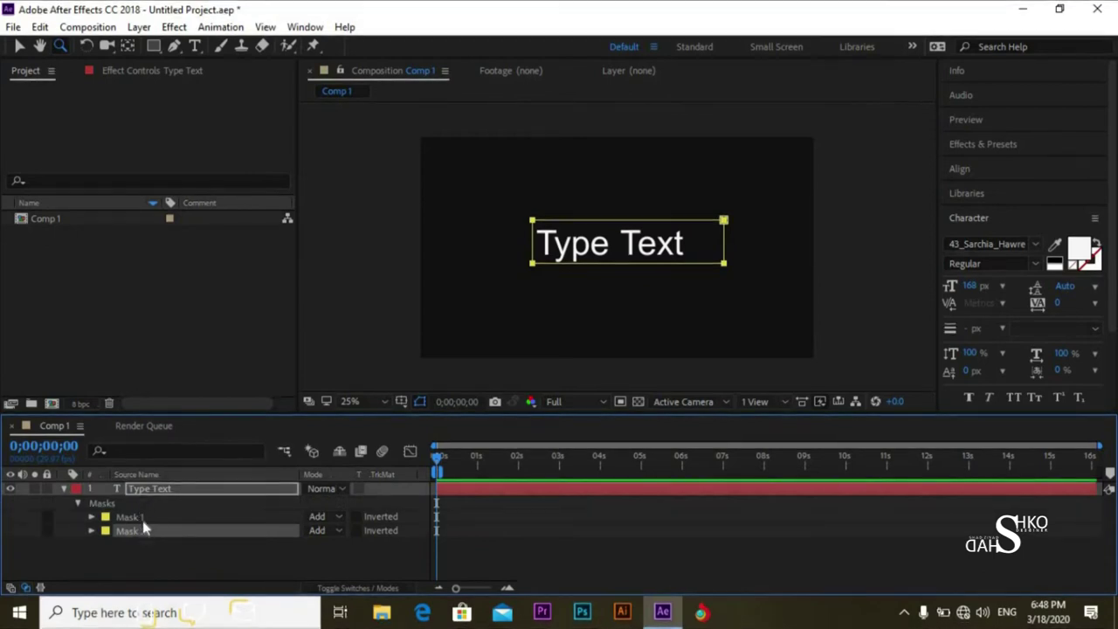
Step: Reshape the two masks so Mask 1 encloses only the word "Type" and Mask 2 only the word "Text", meeting between the words
left_click(144, 519)
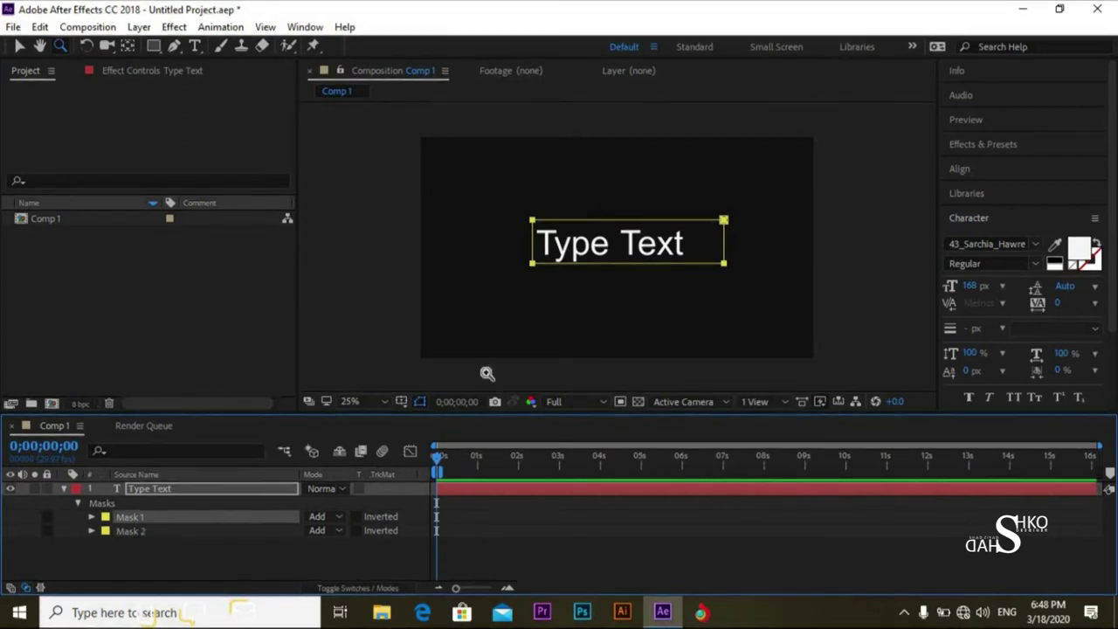
key("v")
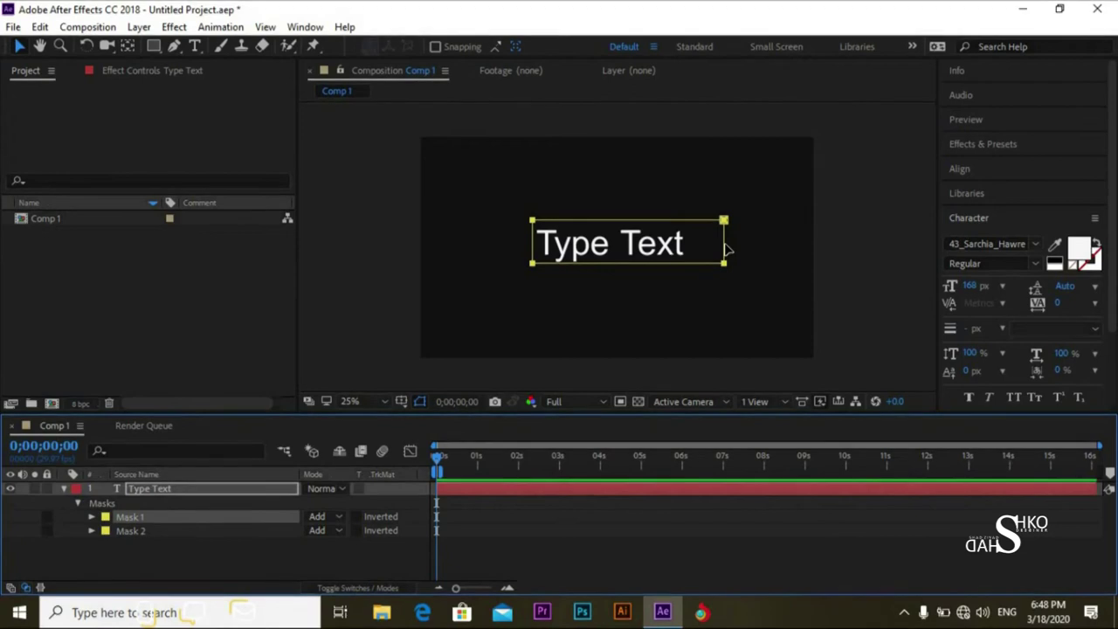
left_click_drag(728, 251, 704, 251)
key("ctrl+z")
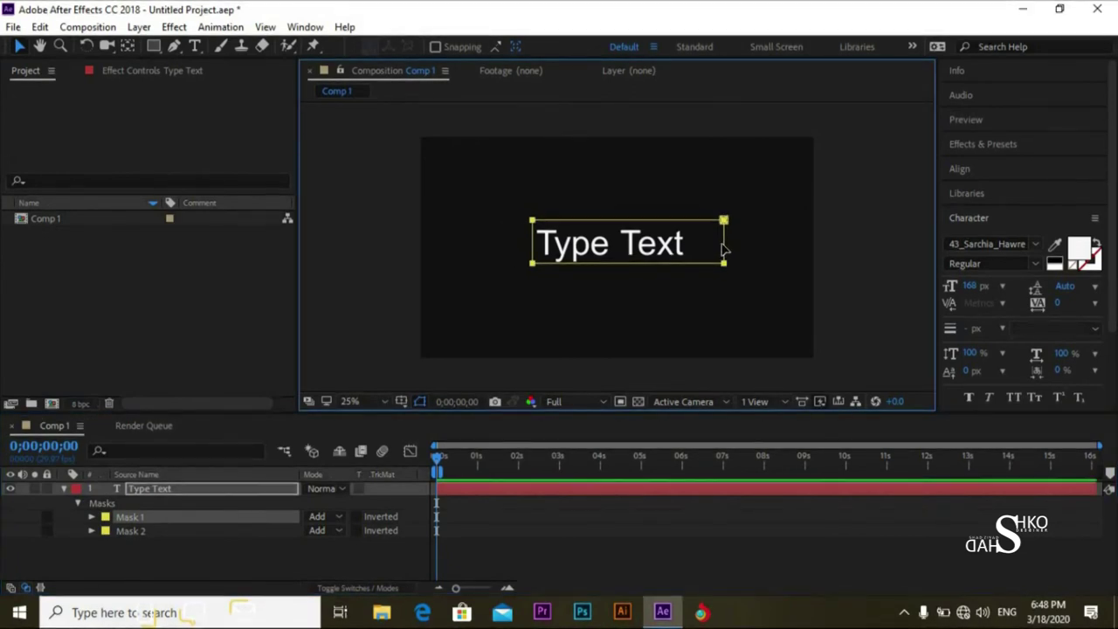
left_click_drag(688, 250, 619, 250)
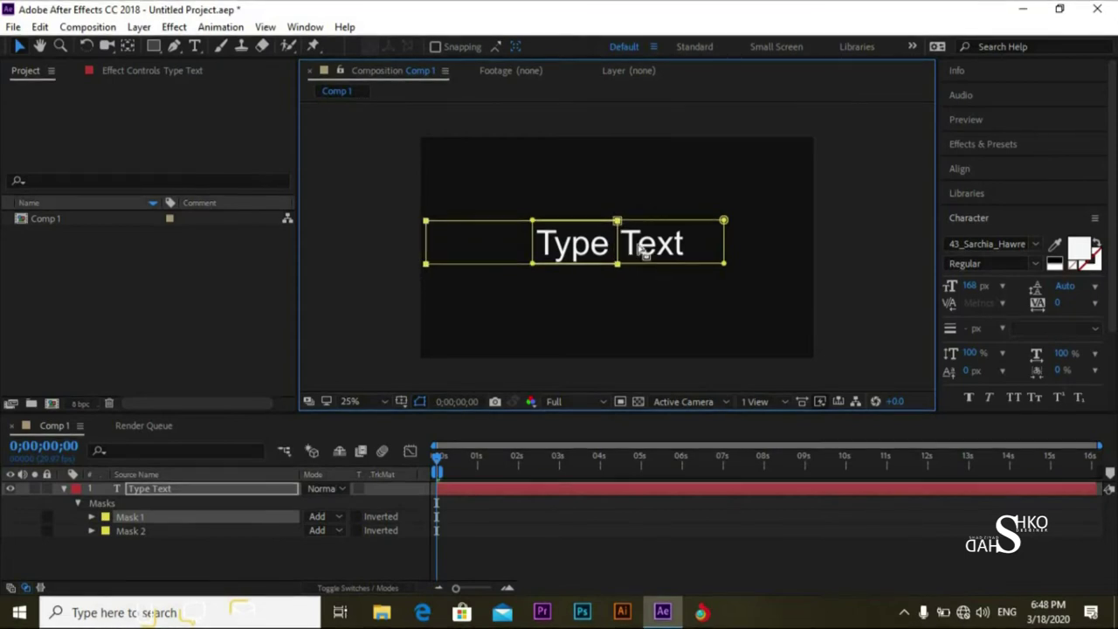
left_click_drag(532, 252, 618, 251)
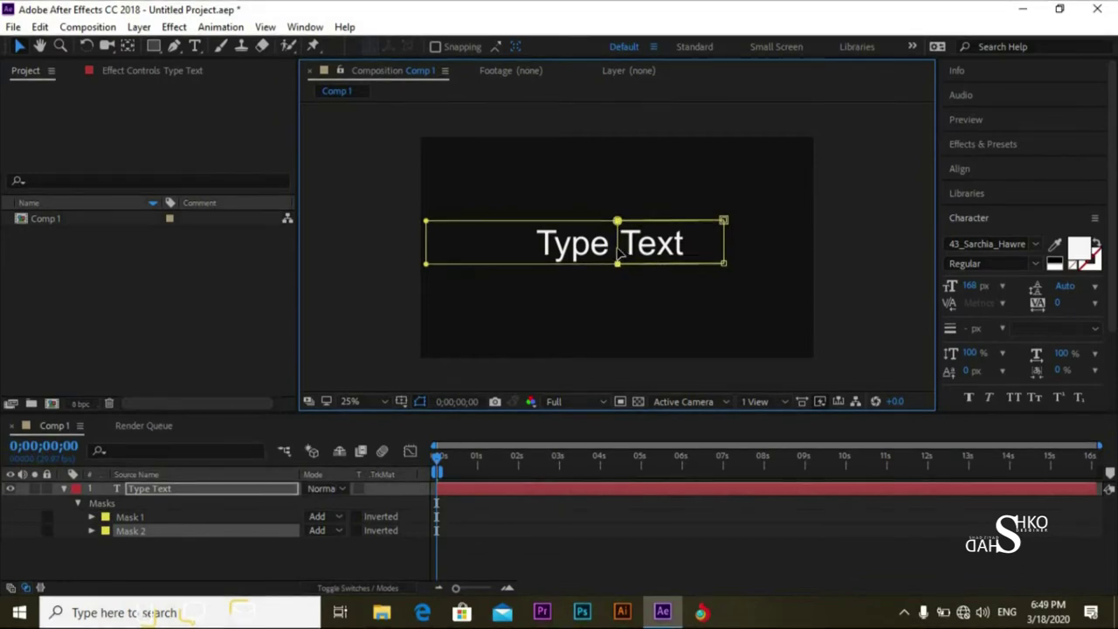
left_click_drag(428, 250, 530, 248)
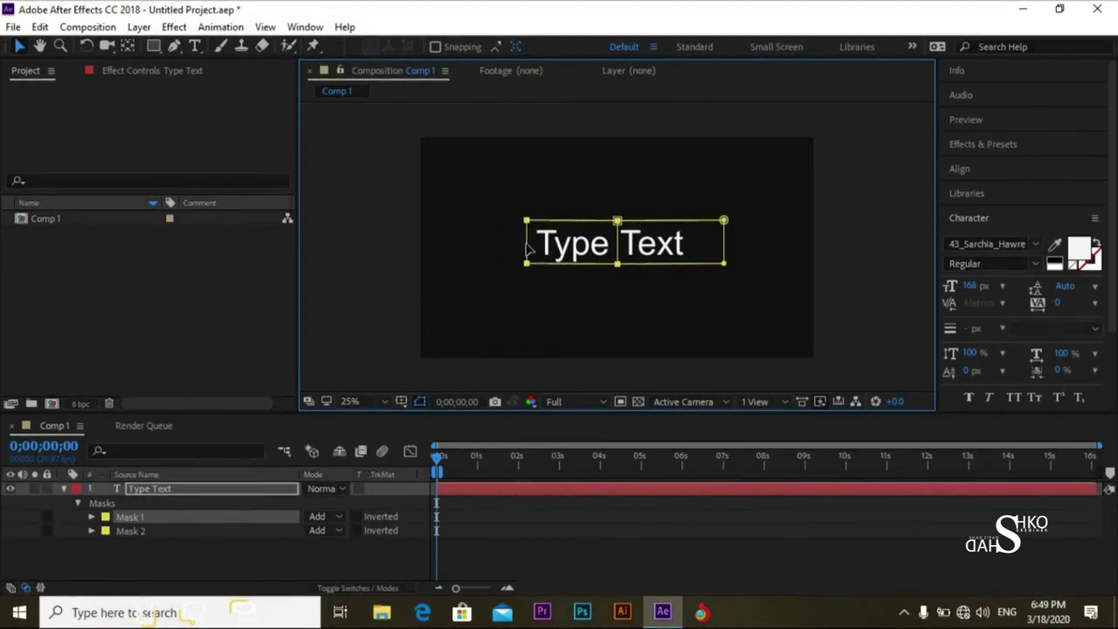
left_click(156, 548)
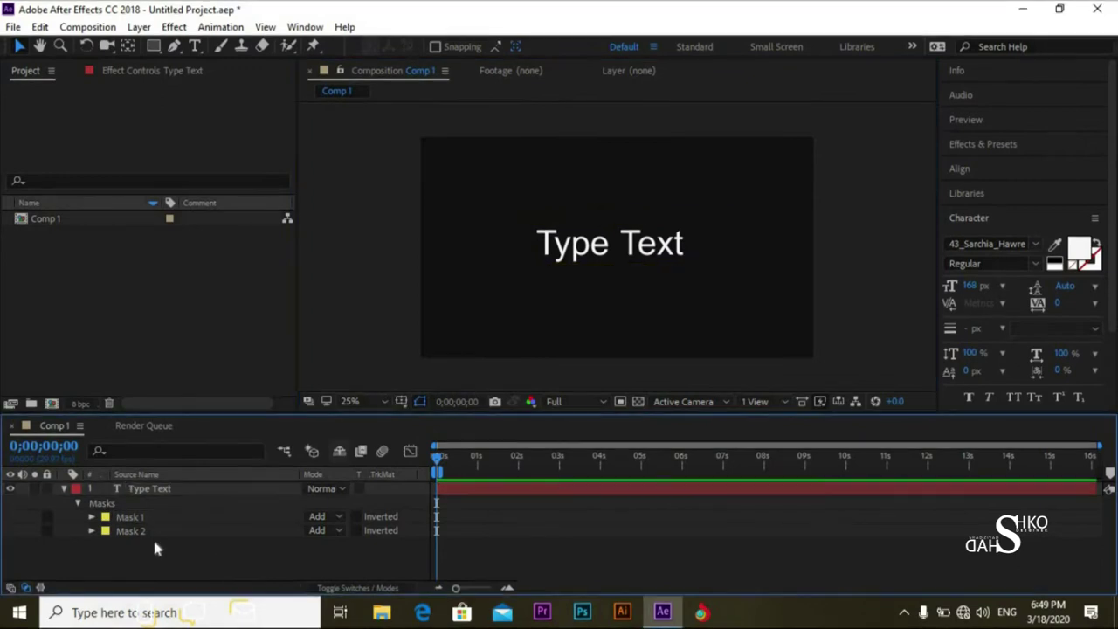
Step: Show all mask properties of both masks on the Type Text layer and look through them
left_click(63, 489)
left_click(137, 491)
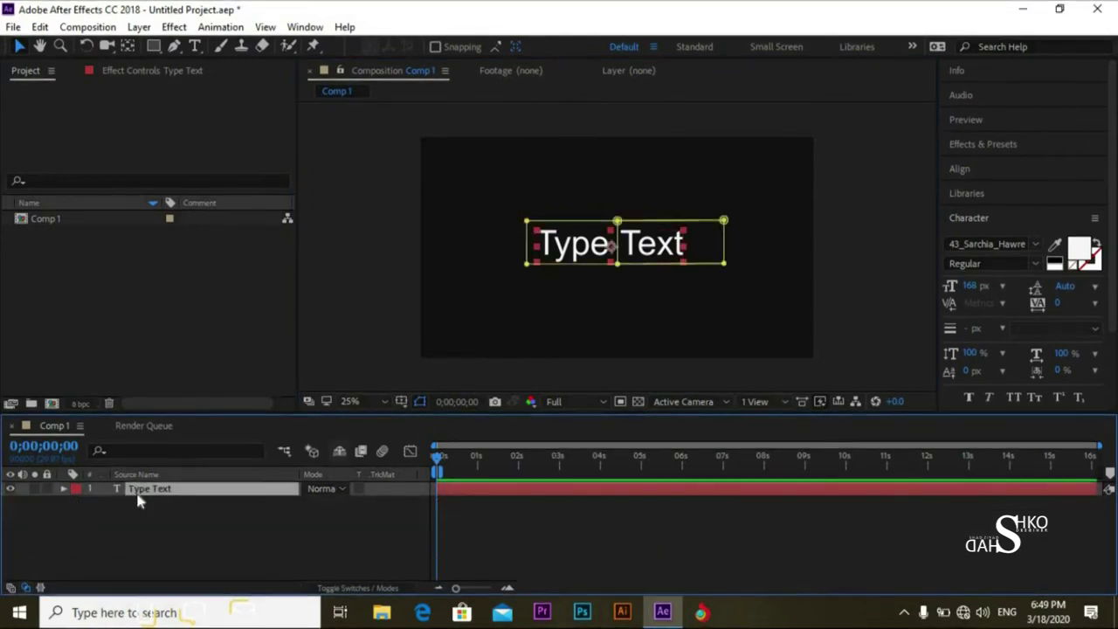
key("m")
key("m")
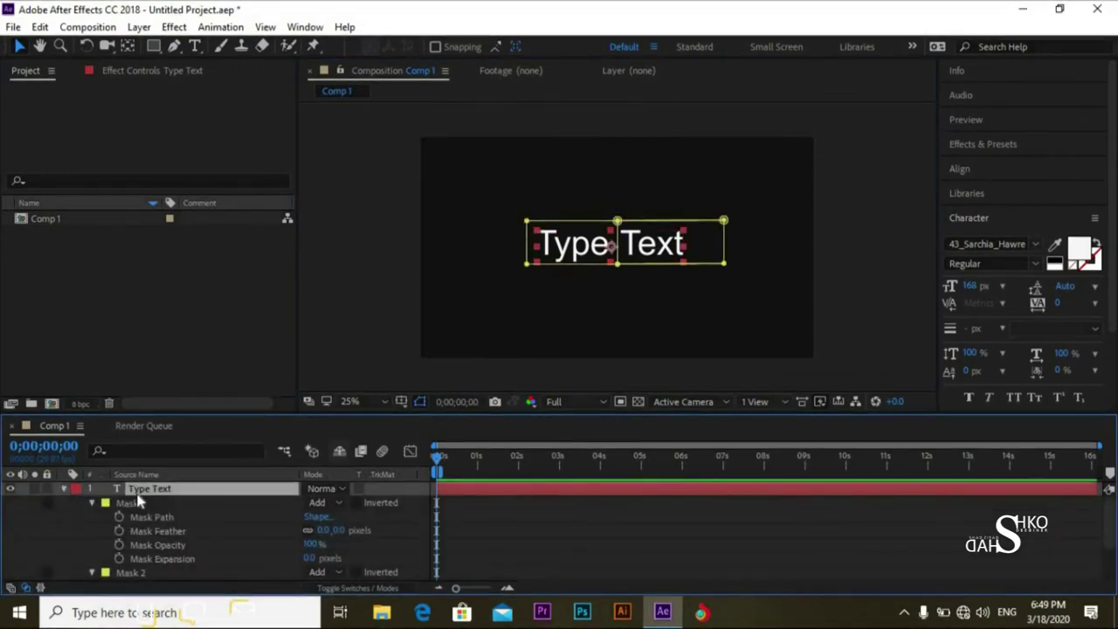
left_click_drag(1110, 536, 1111, 543)
scroll(1110, 543, "down", 2)
scroll(1110, 546, "up", 3)
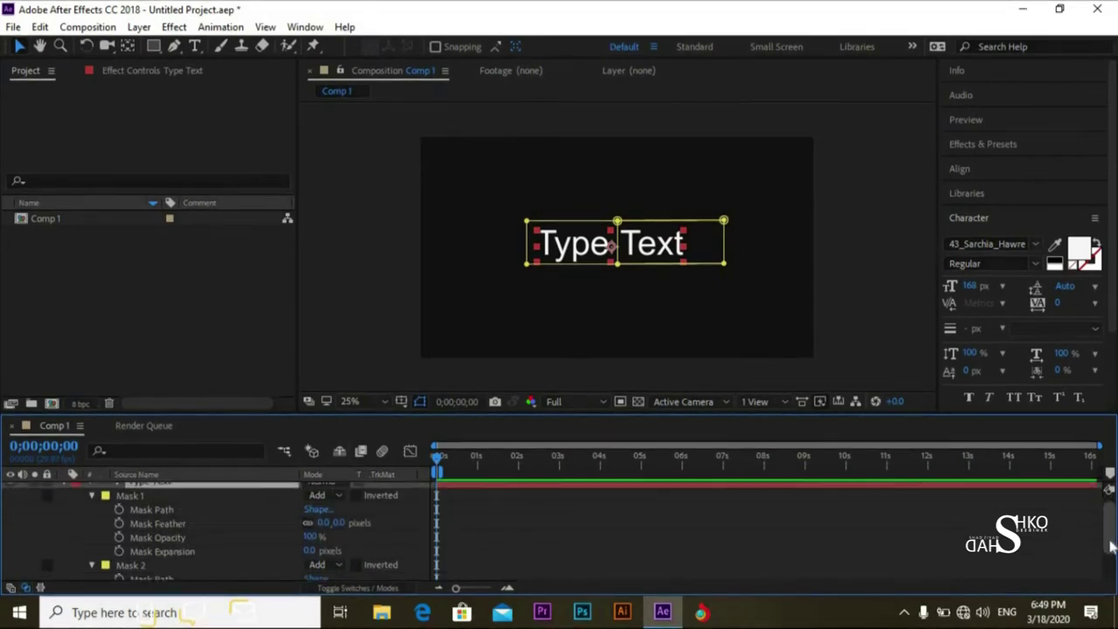
scroll(1111, 545, "down", 2)
scroll(1110, 545, "up", 3)
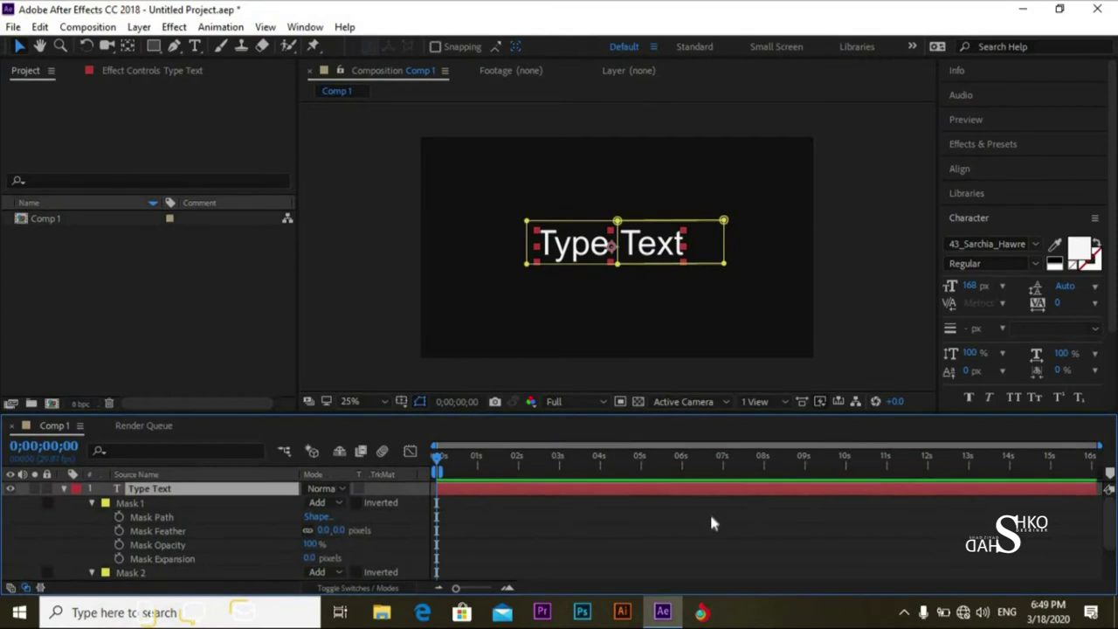
left_click(120, 517)
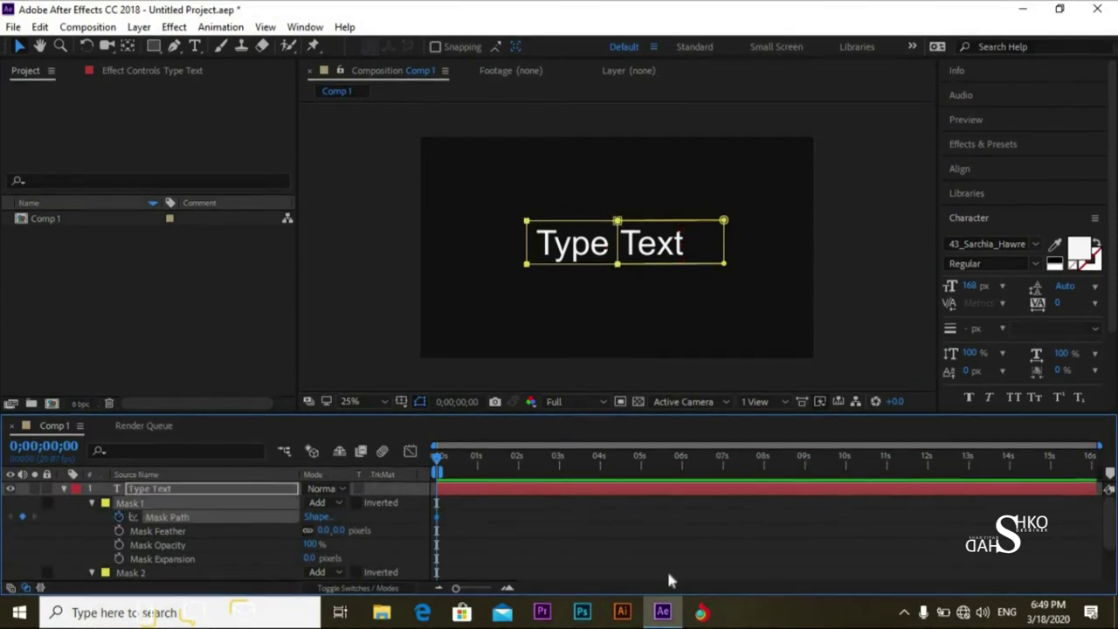
scroll(1109, 510, "down", 2)
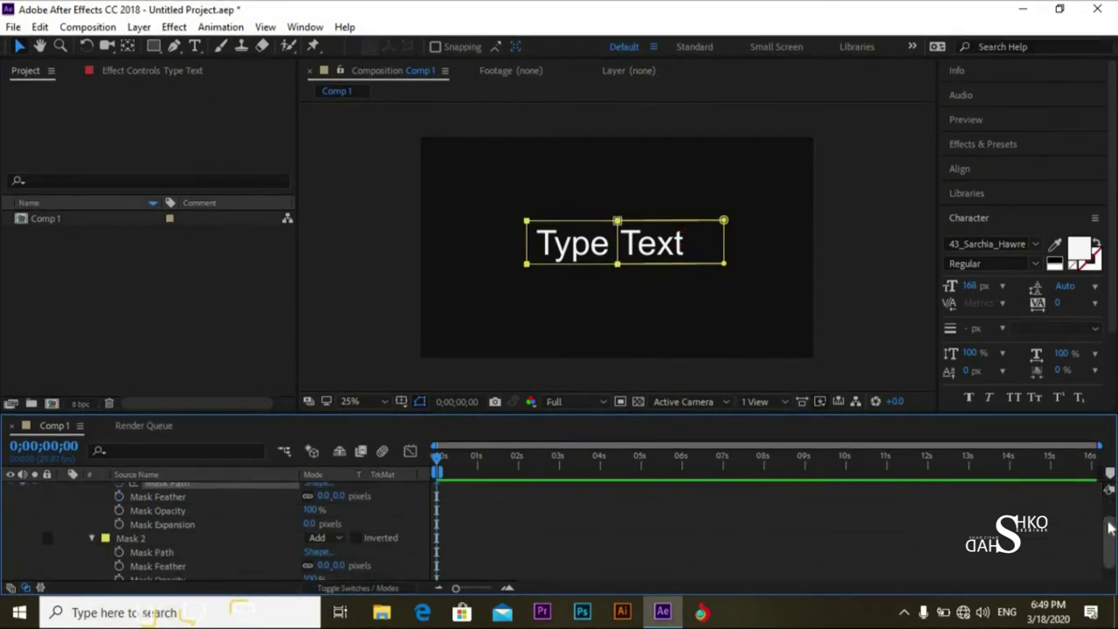
scroll(1109, 505, "up", 2)
key("ctrl+z")
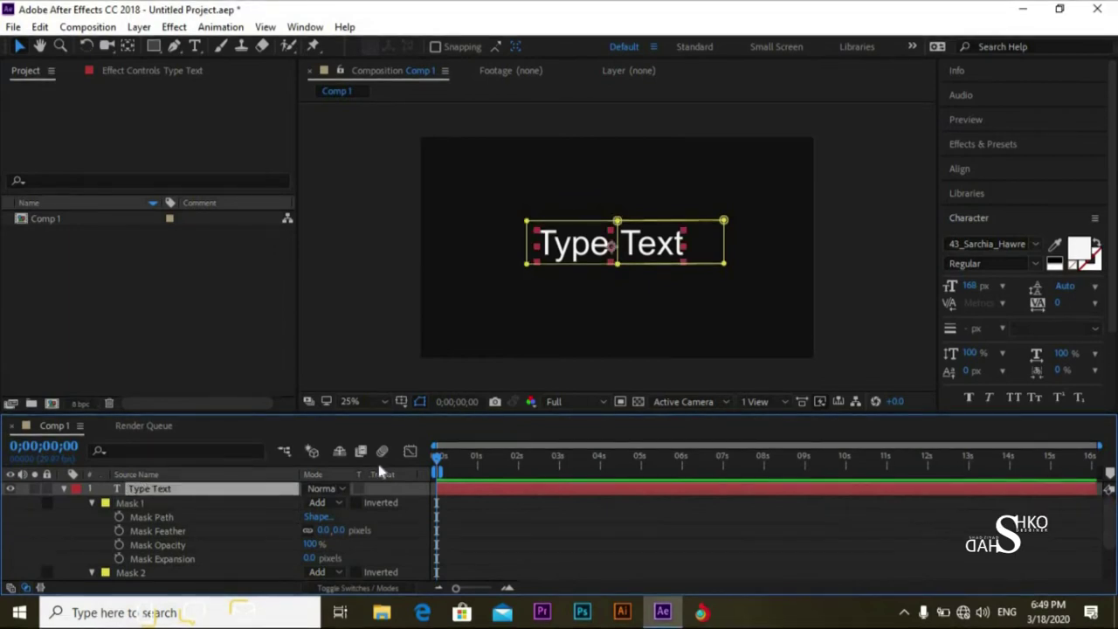
Step: Start Mask Path keyframing for both Mask 1 and Mask 2 at 0;00;01;28
left_click_drag(439, 463, 519, 473)
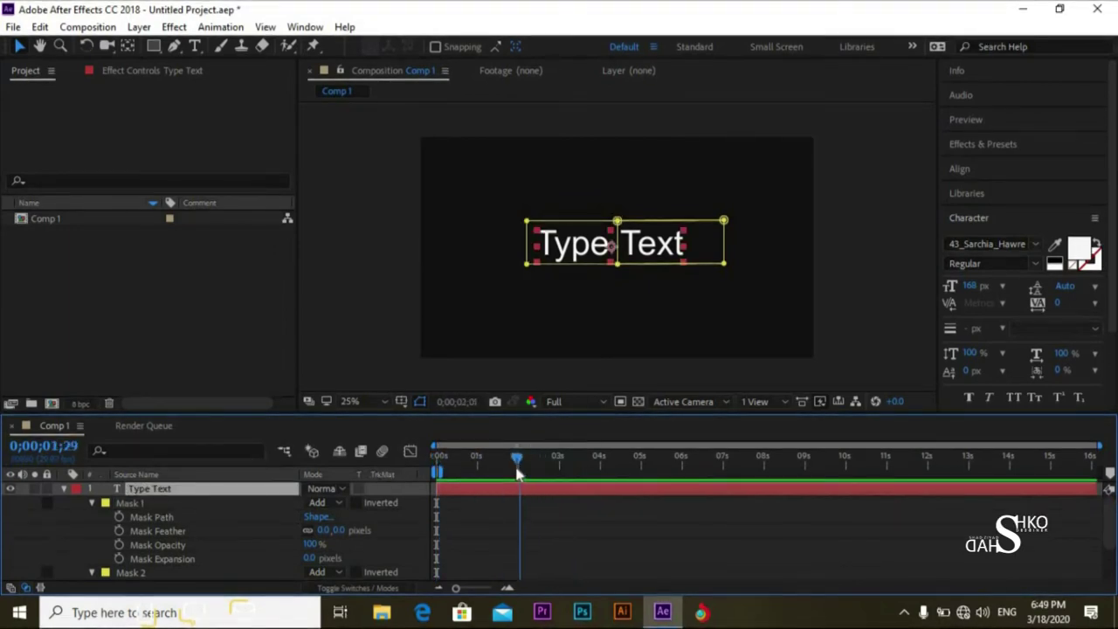
left_click(120, 517)
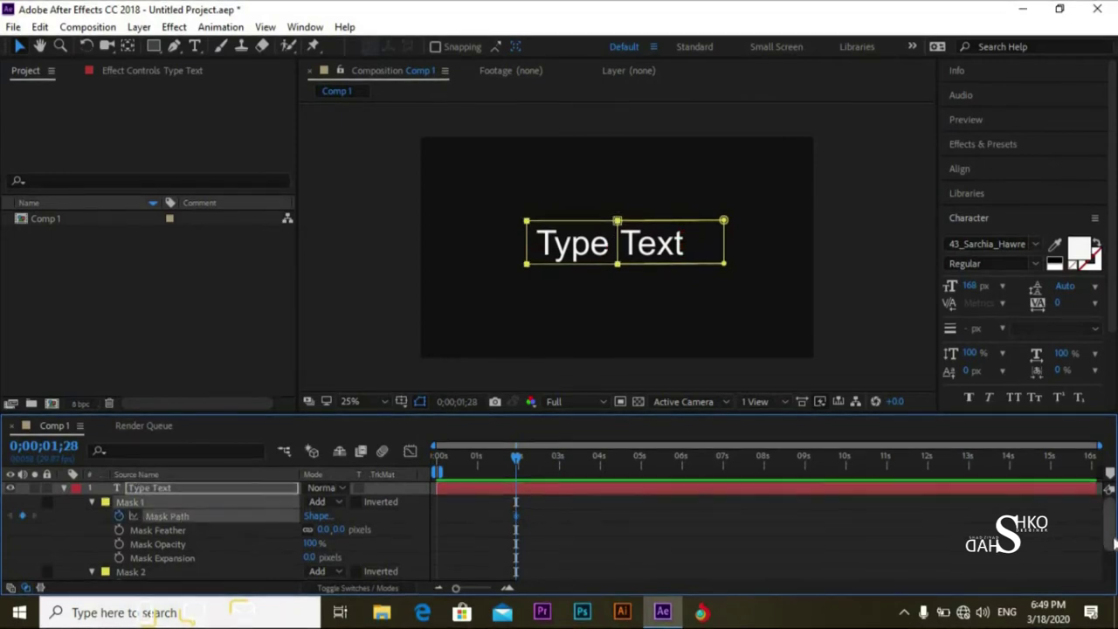
scroll(1074, 525, "down", 3)
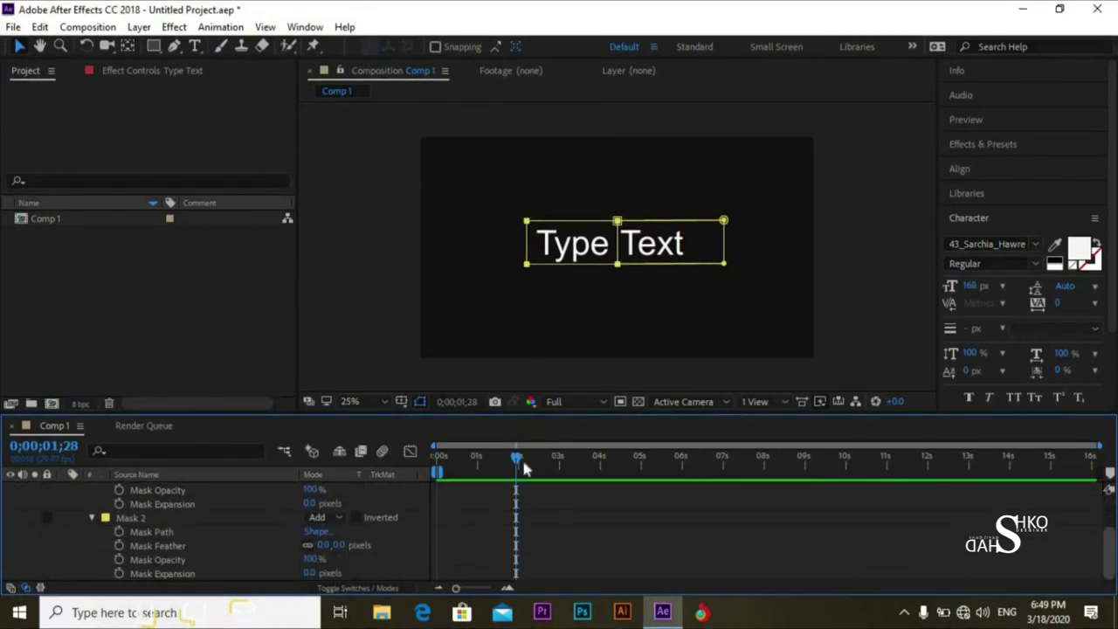
left_click(119, 532)
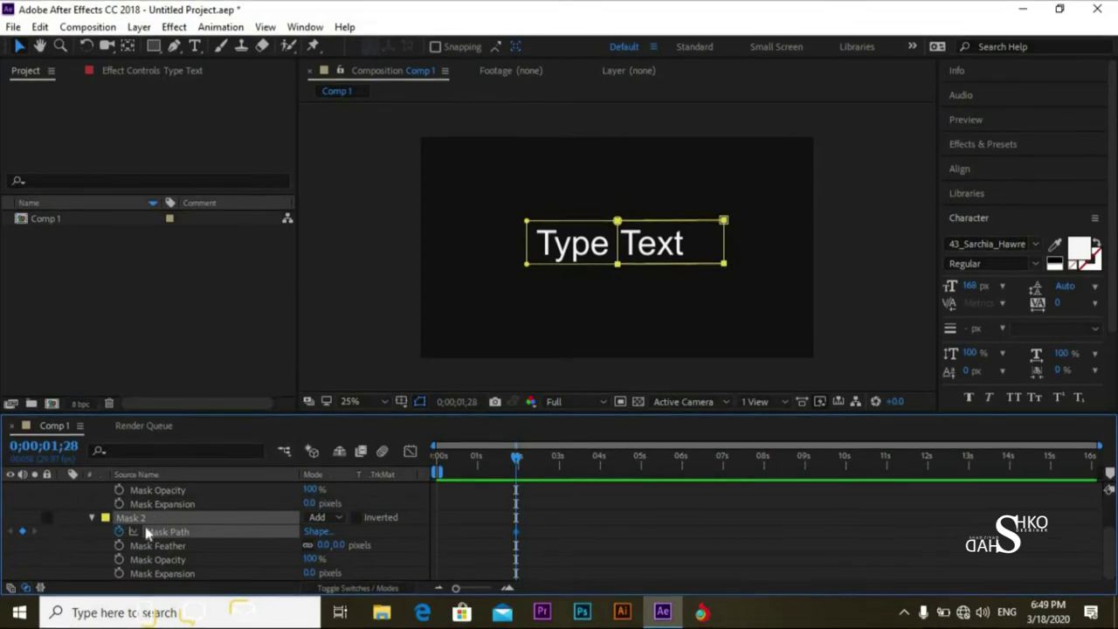
Step: Keyframe Mask 1 at 0;00;00;00 by moving its top and bottom edges up until the rectangle sits above the word "Type"
key("Home")
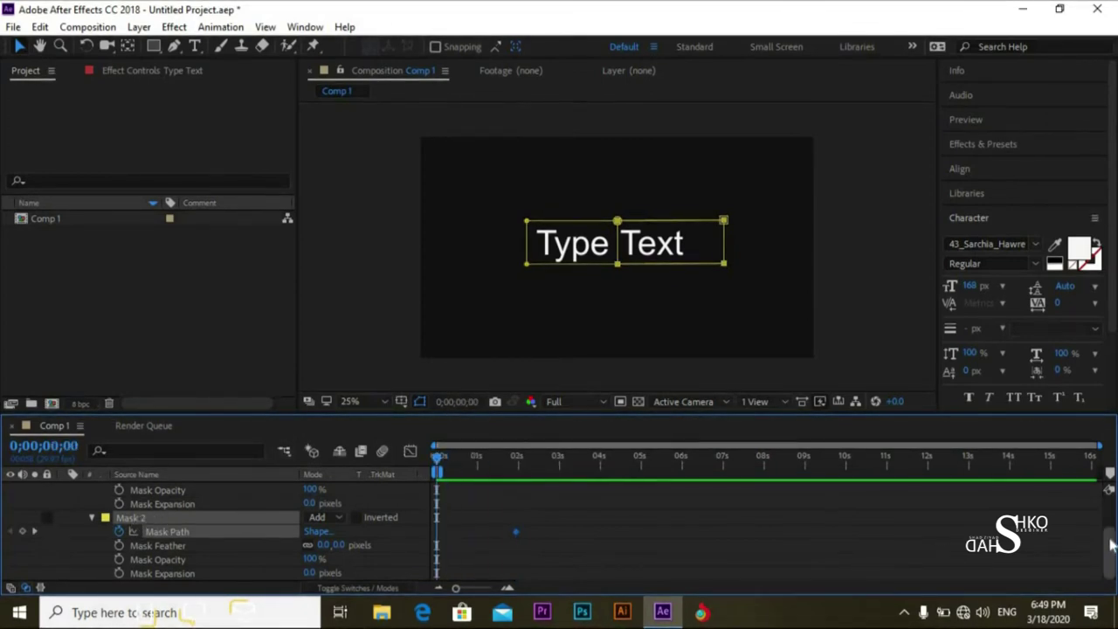
scroll(1111, 544, "up", 3)
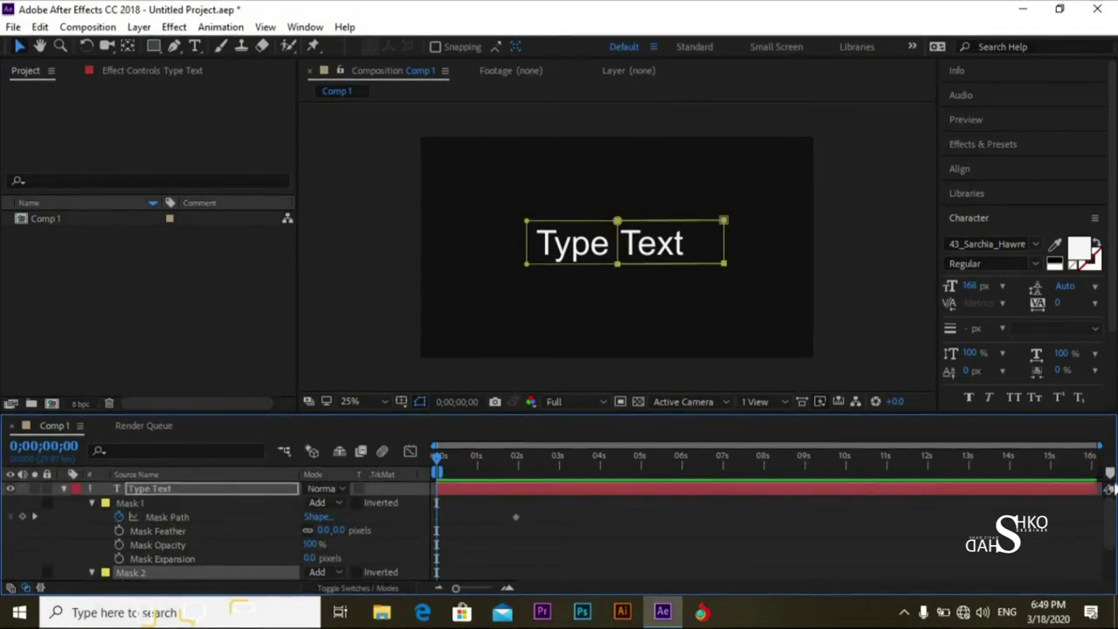
left_click(171, 517)
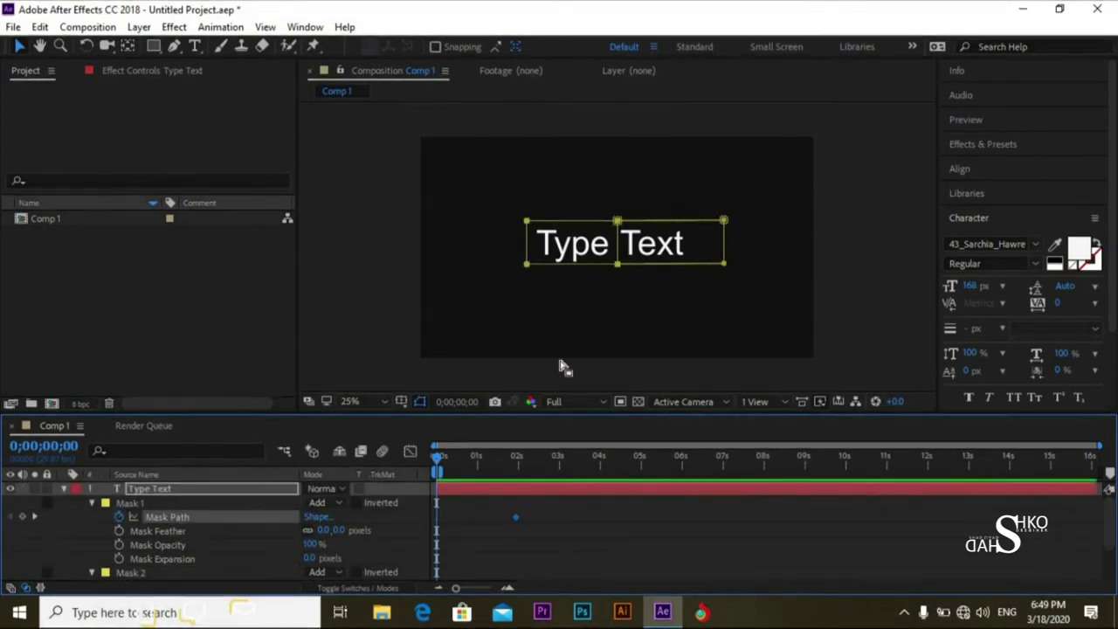
left_click(577, 253)
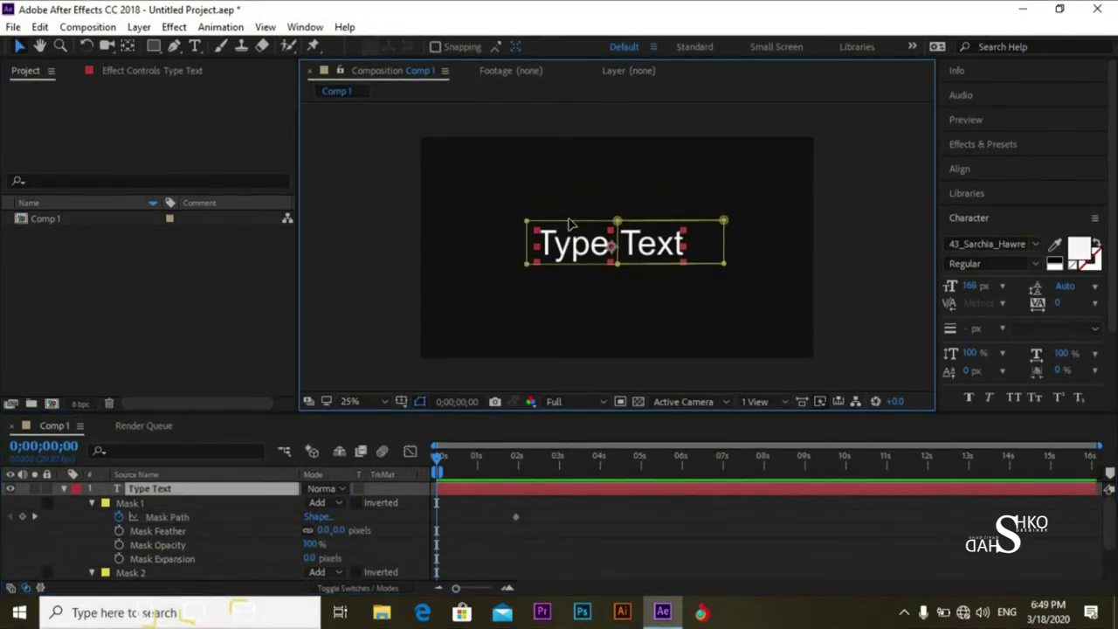
left_click_drag(570, 222, 571, 167)
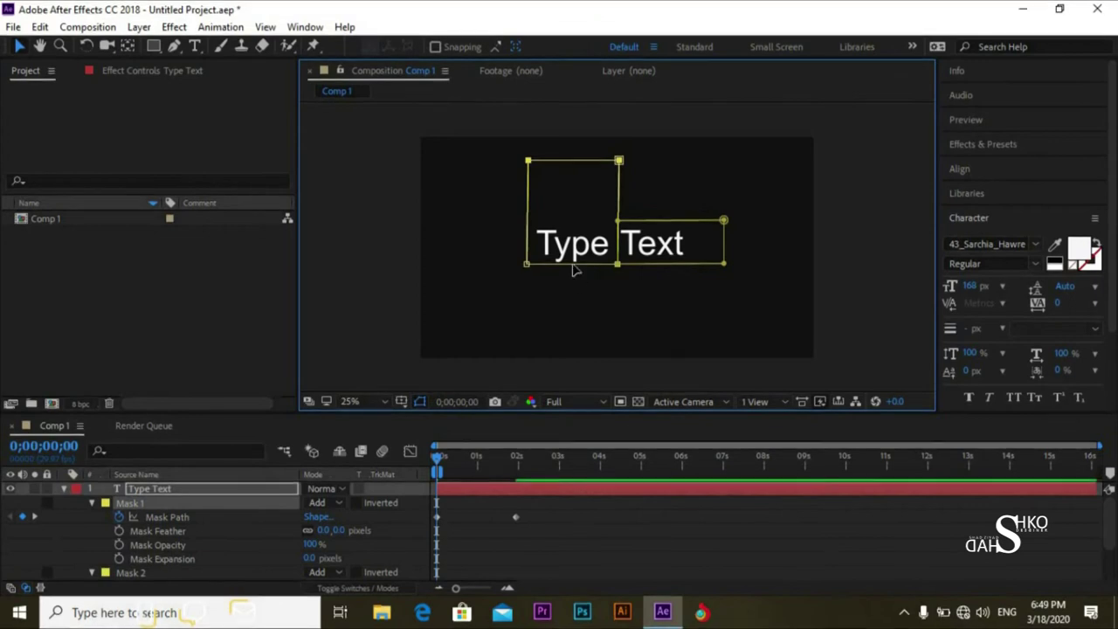
left_click_drag(573, 268, 573, 215)
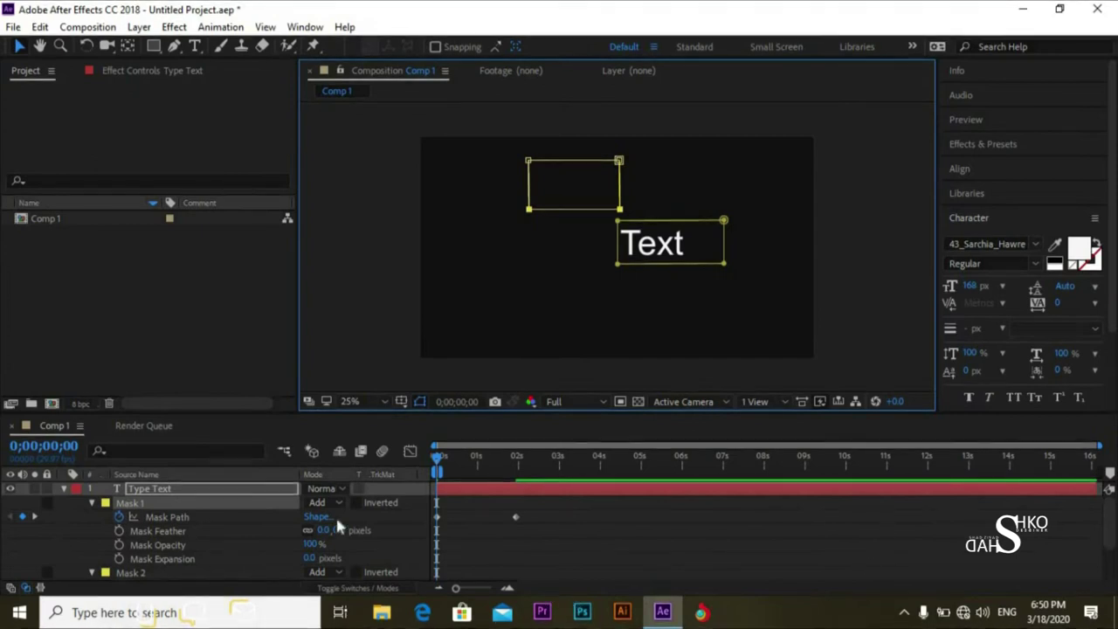
Step: Keyframe Mask 2's path at 0;00;00;00 by moving the whole rectangle down below the word "Text"
scroll(1112, 520, "down", 2)
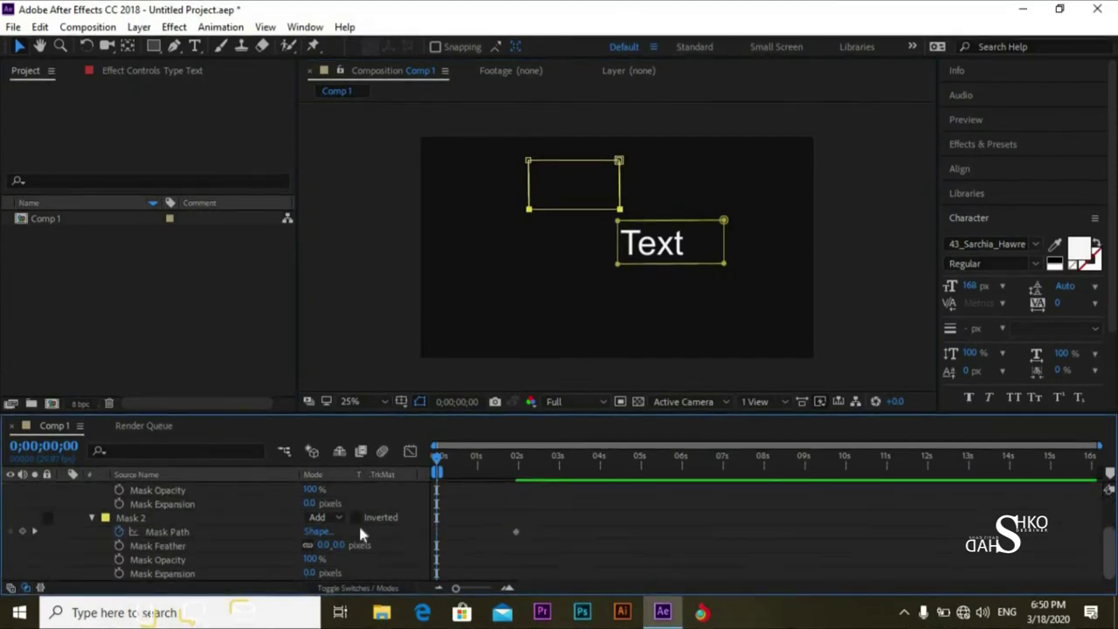
left_click(155, 537)
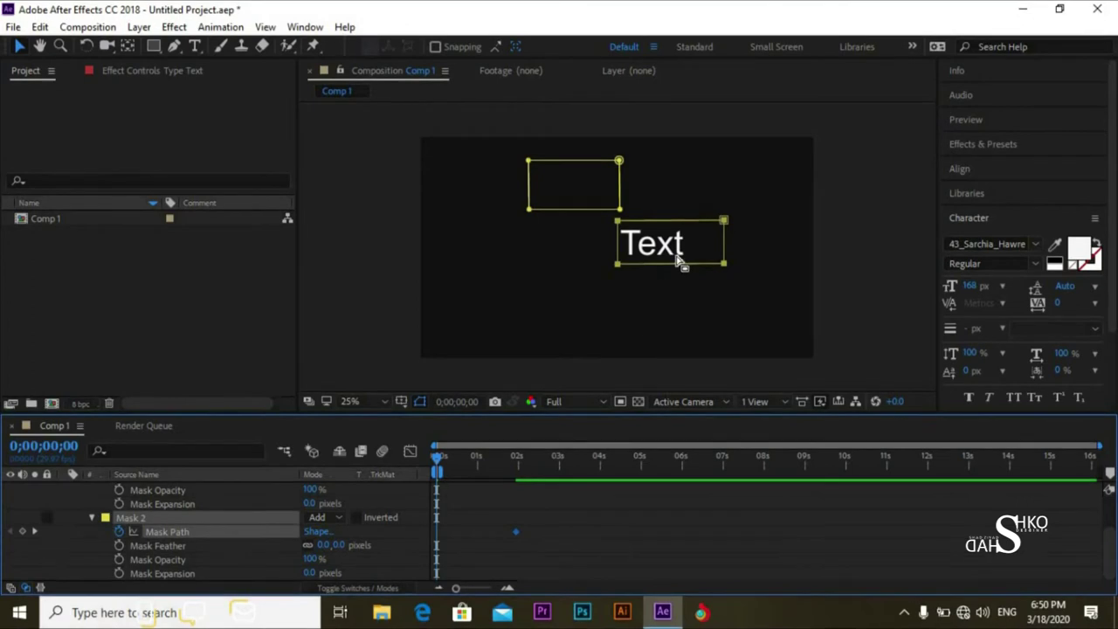
left_click(669, 225)
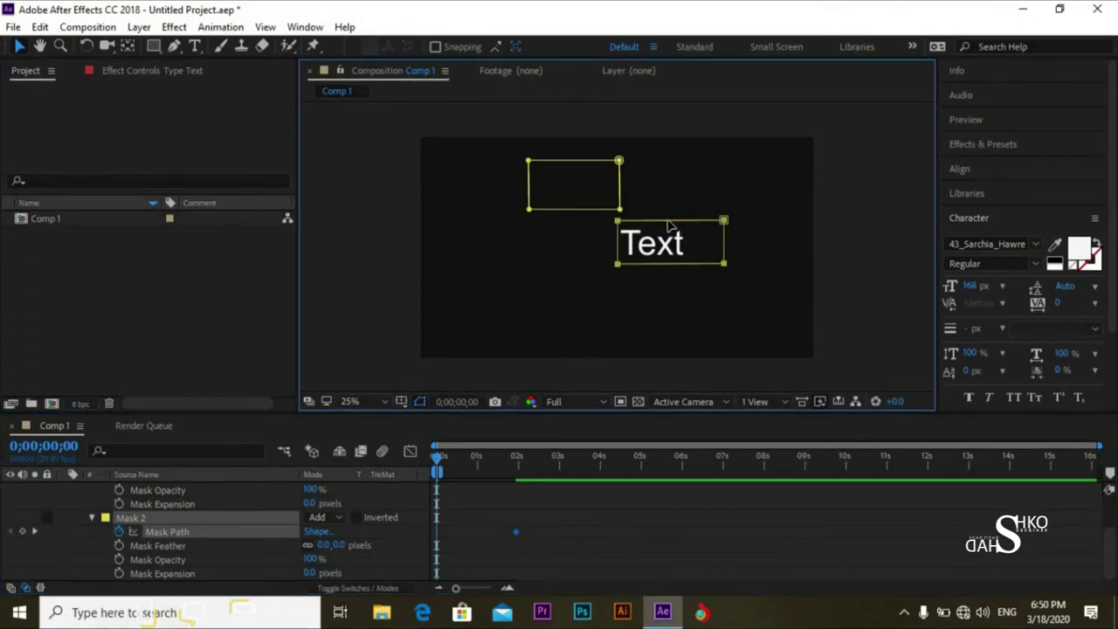
double_click(669, 220)
left_click_drag(686, 244, 690, 282)
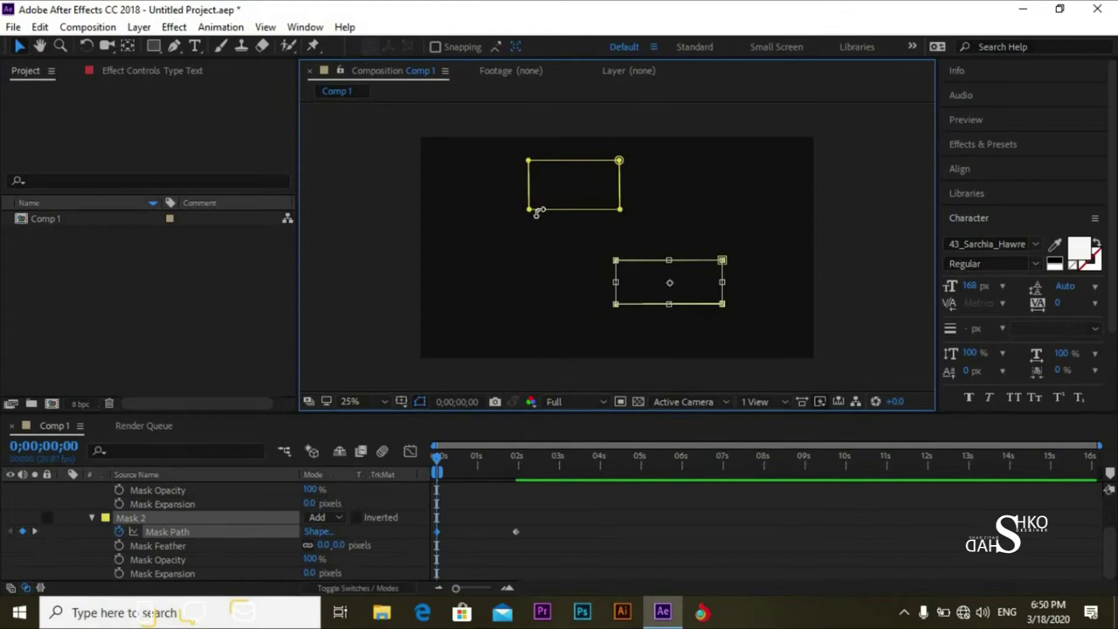
Step: Collapse both masks and the Type Text layer, and deselect everything
left_click(91, 518)
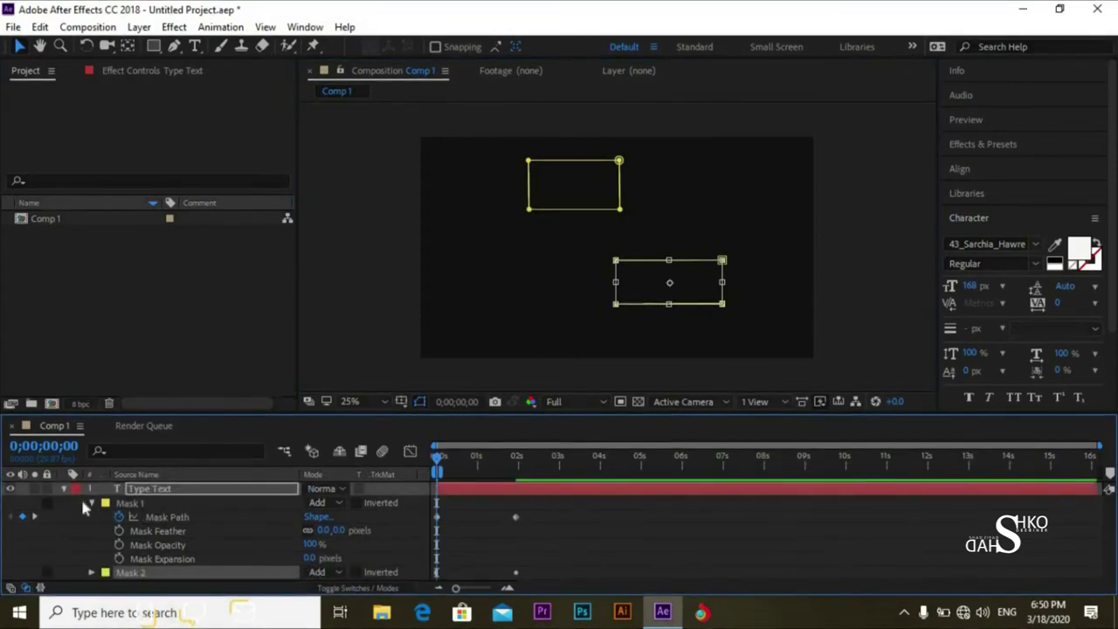
left_click(92, 504)
left_click(63, 488)
left_click(173, 541)
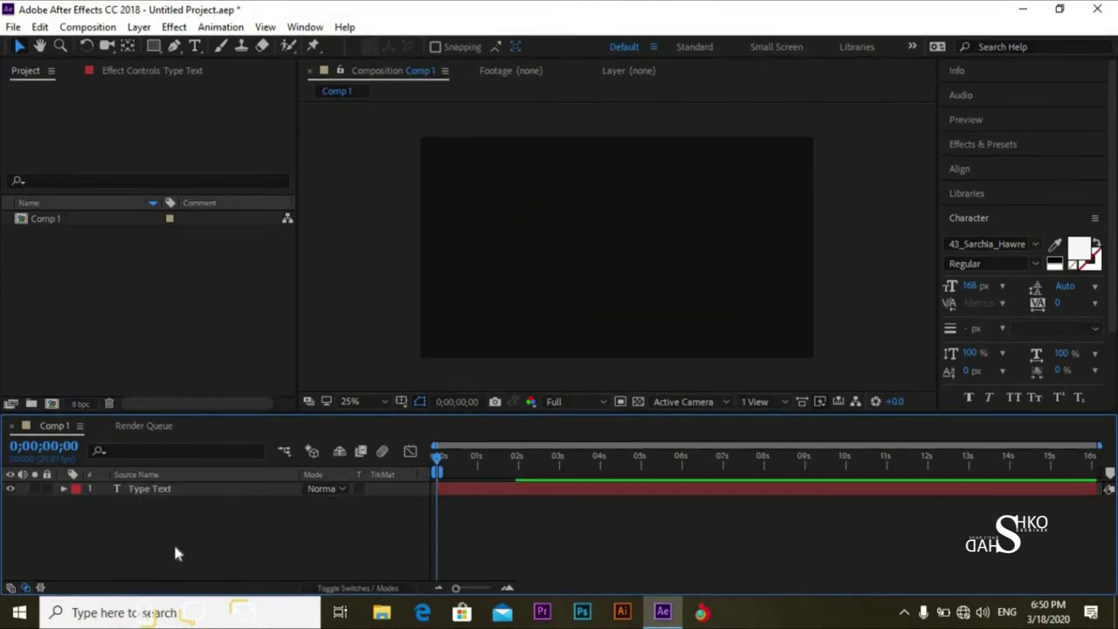
Step: Extend the work area's end to about 14 seconds, return to the composition's start, and deselect the Type Text layer
key("space")
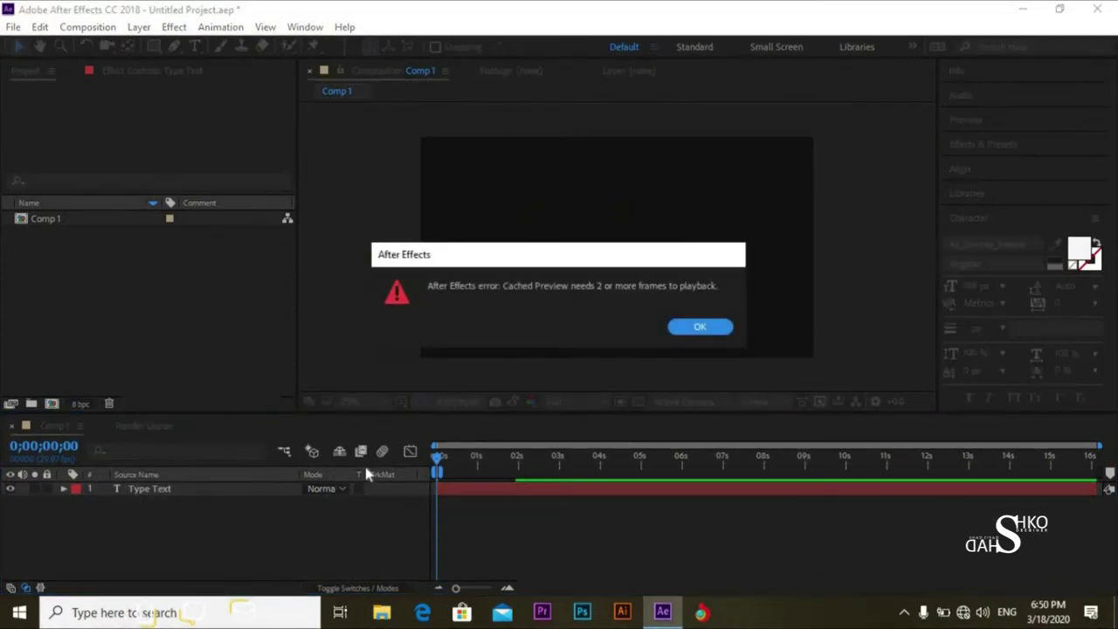
left_click(690, 328)
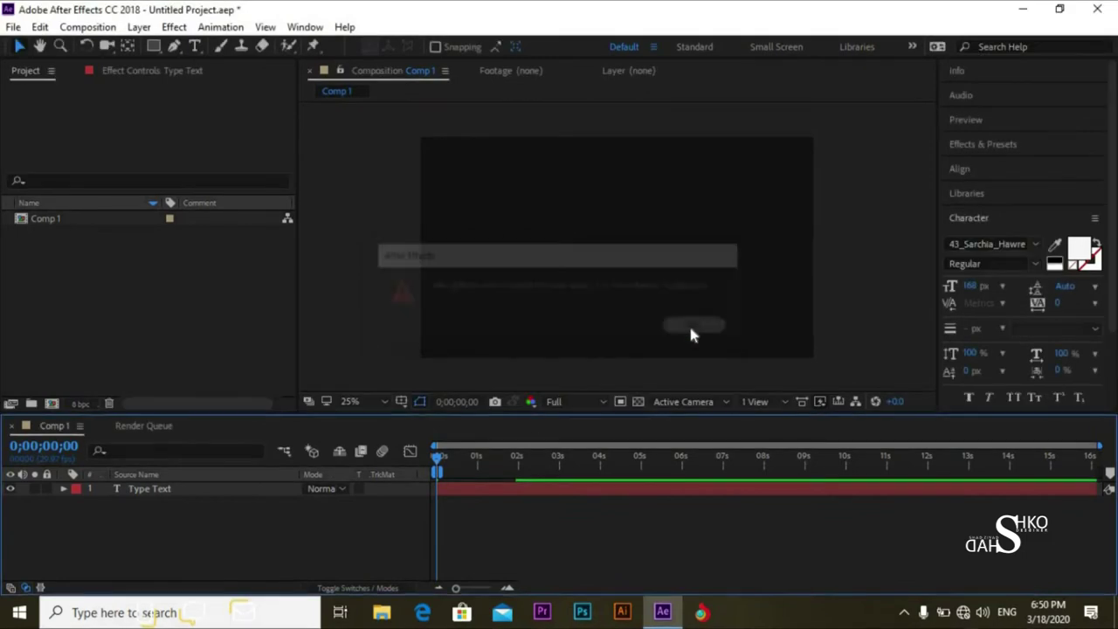
left_click_drag(446, 458, 474, 456)
key("ctrl+a")
left_click(444, 456)
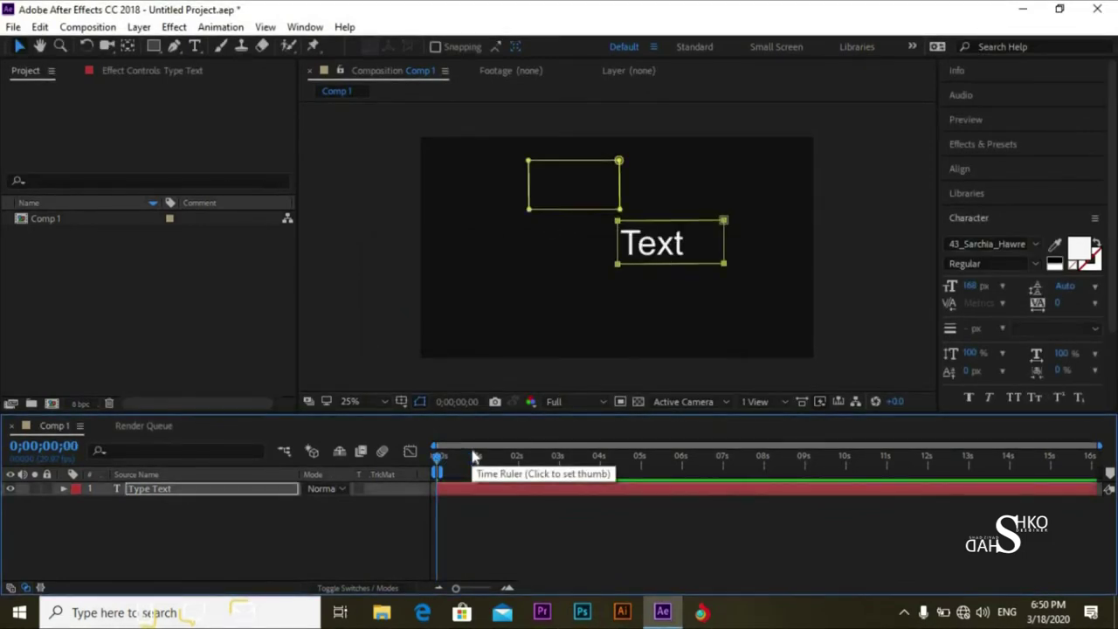
key("space")
left_click_drag(442, 472, 1011, 472)
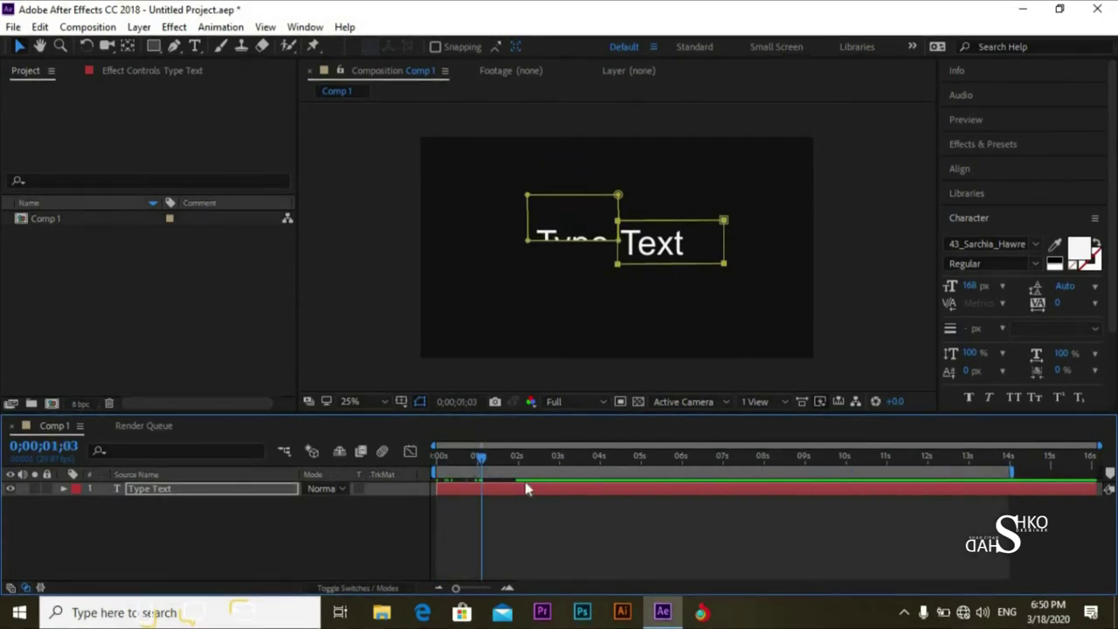
key("Home")
left_click(317, 526)
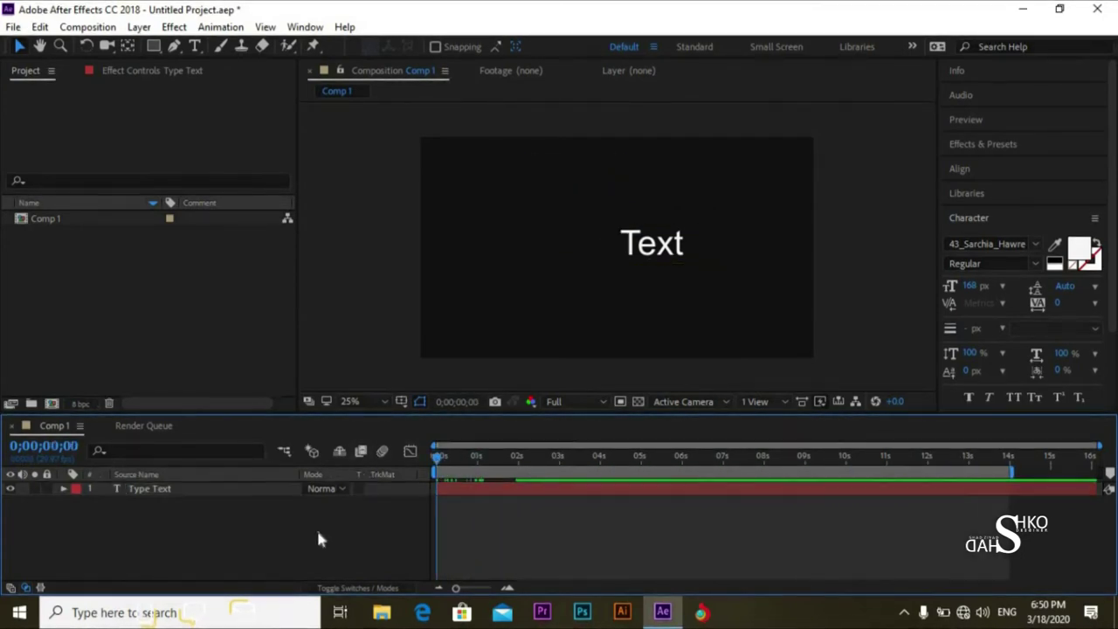
Step: Reveal the Type Text masks and keyframe Mask 2's path at 0;00;00;00 by moving its whole rectangle below the word "Text"
left_click(211, 490)
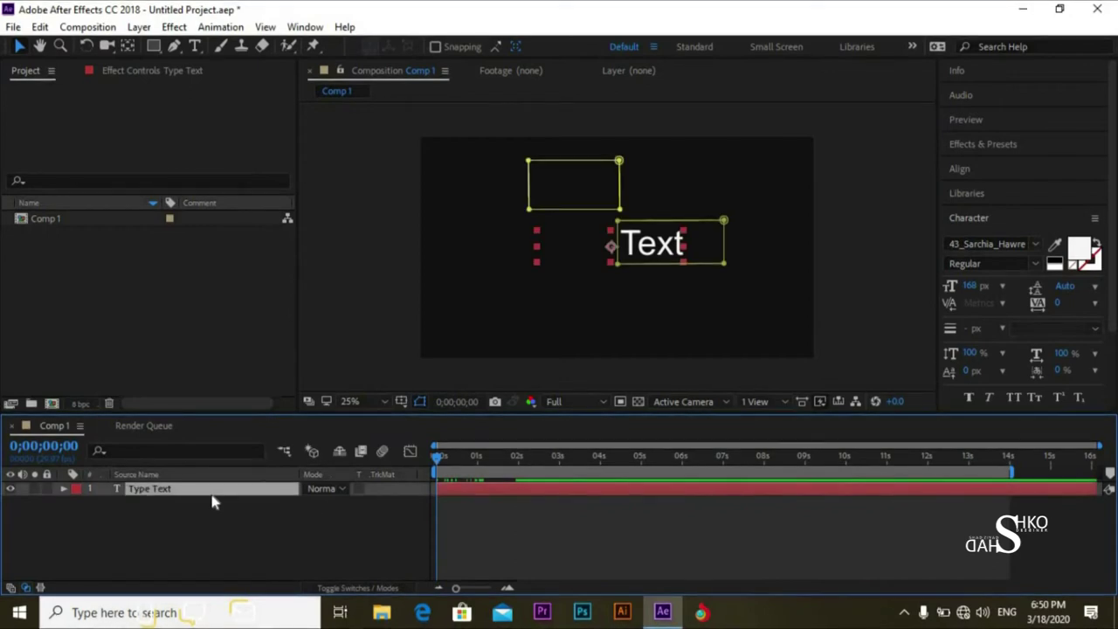
key("ctrl+alt+b")
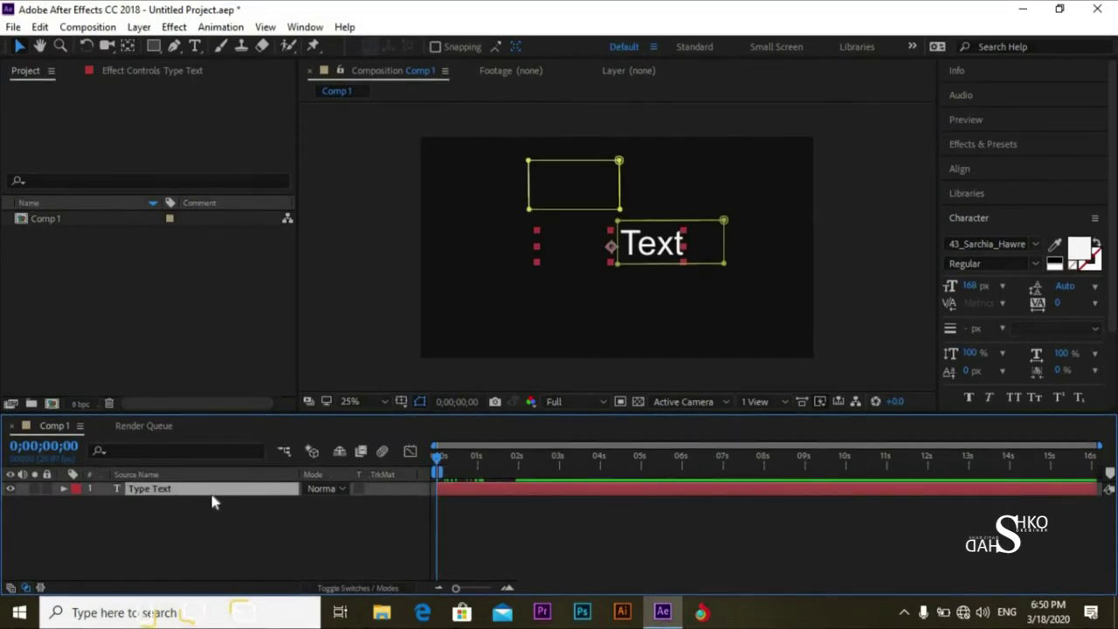
key("ctrl+z")
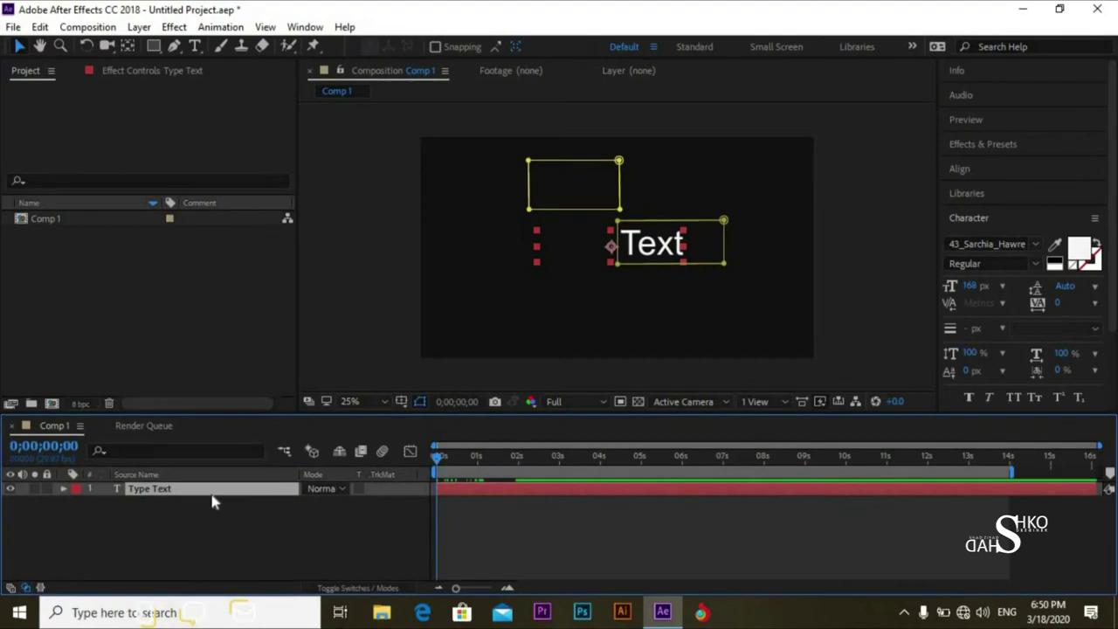
key("m")
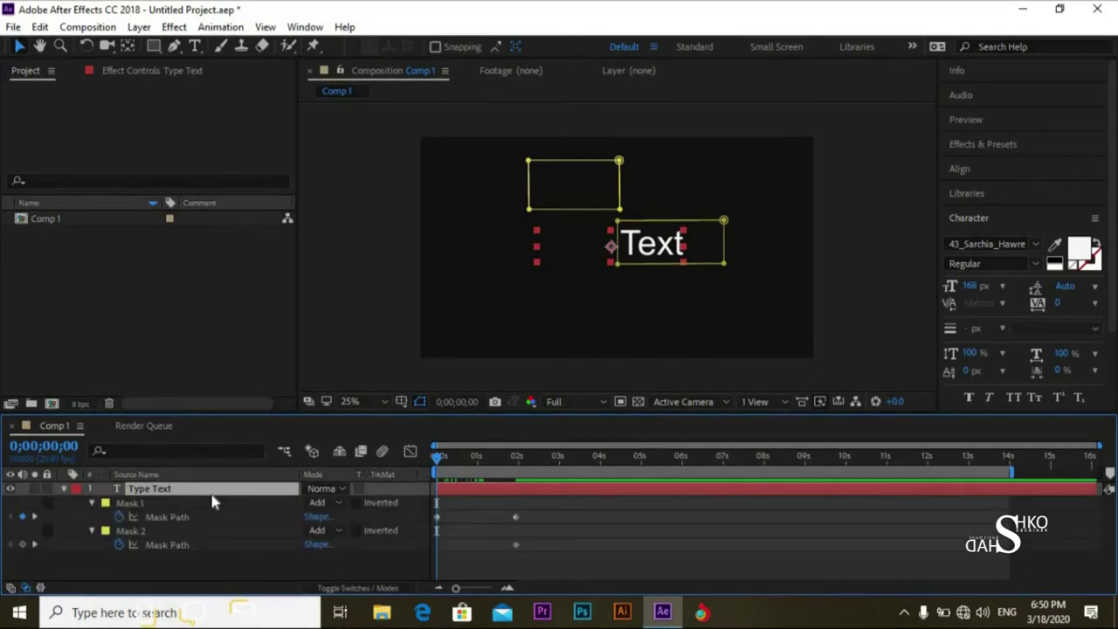
left_click(158, 535)
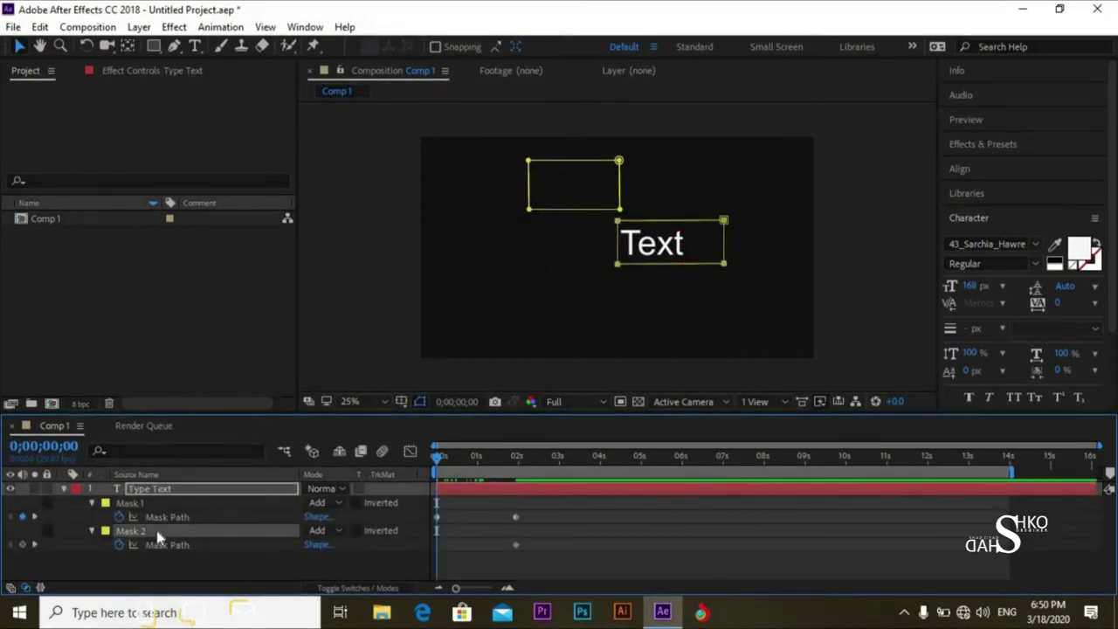
left_click(679, 226)
left_click_drag(690, 243, 691, 300)
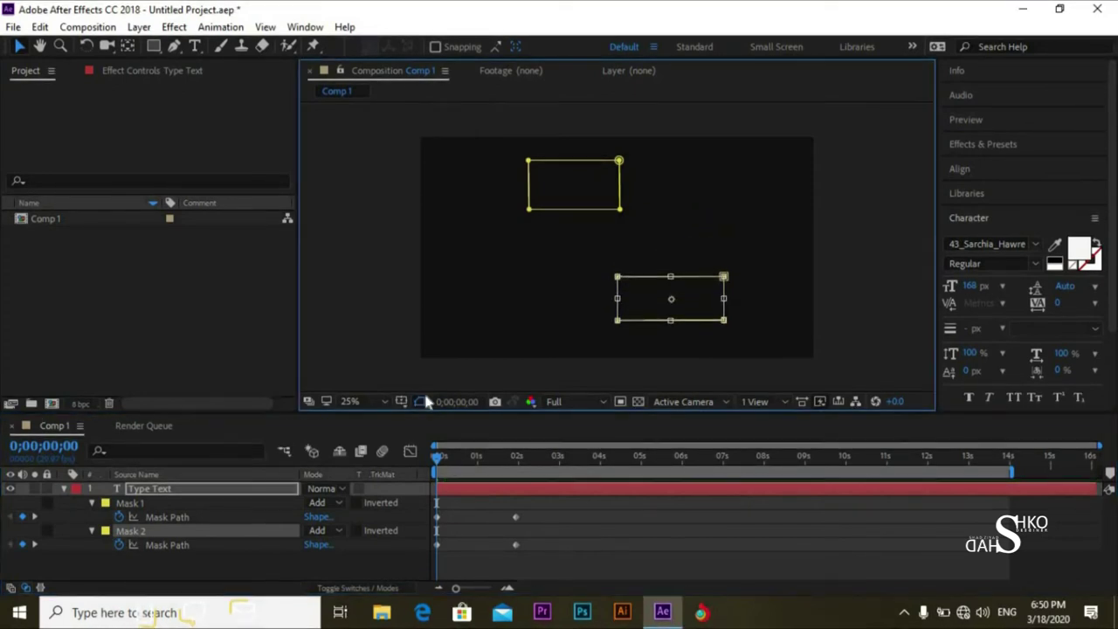
Step: Collapse and deselect the Type Text layer, and play the two-mask reveal from the composition's start several times
left_click(62, 489)
left_click(161, 554)
key("space")
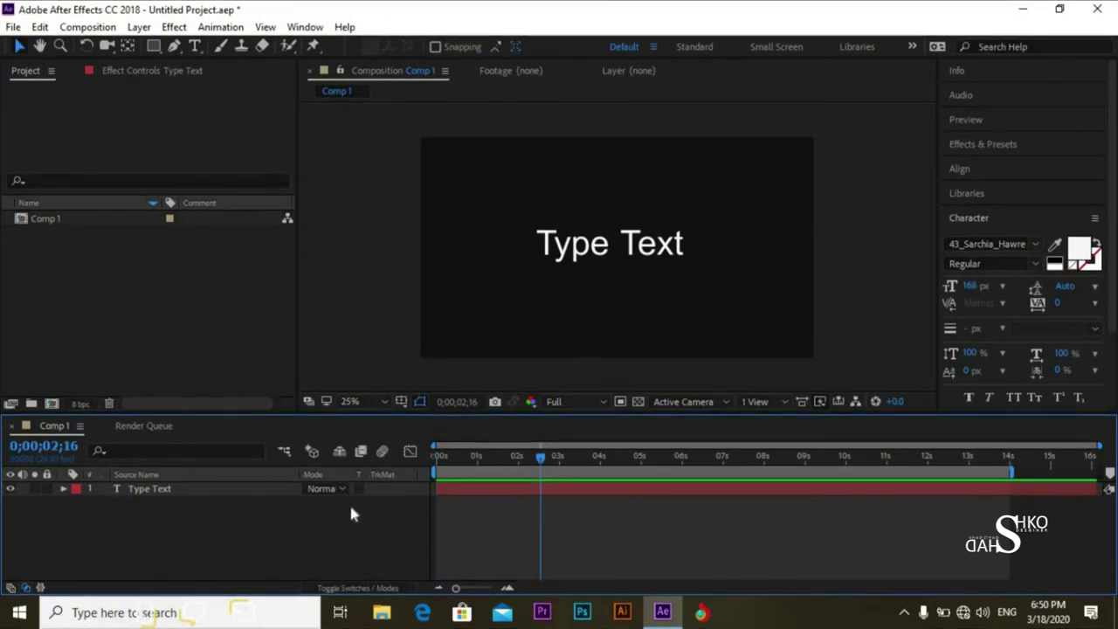
left_click_drag(526, 463, 398, 463)
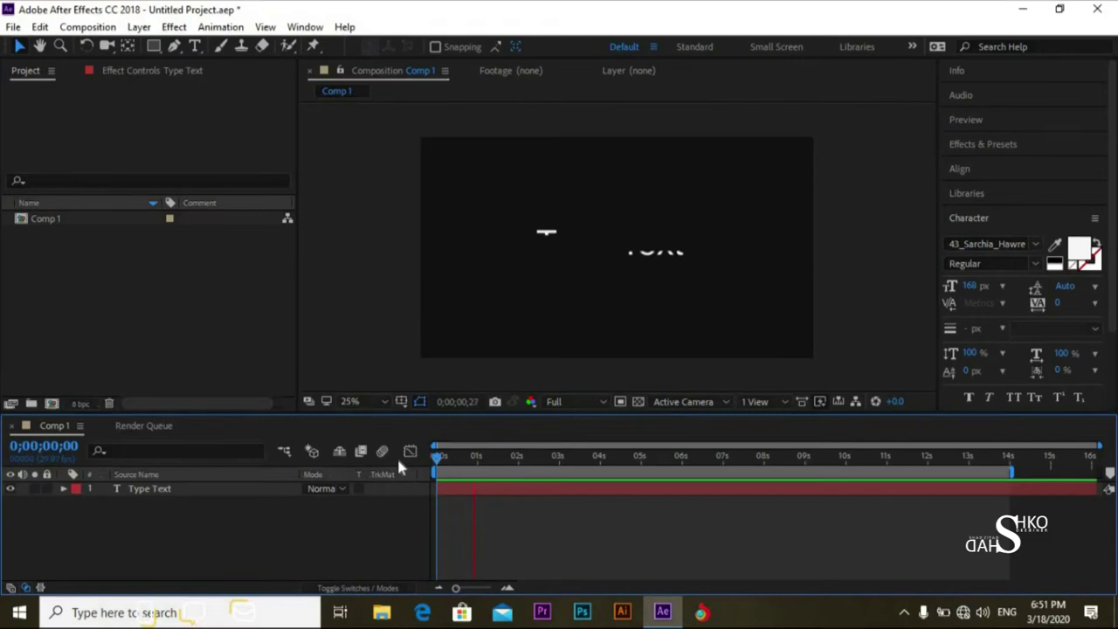
key("space")
left_click_drag(539, 461, 441, 463)
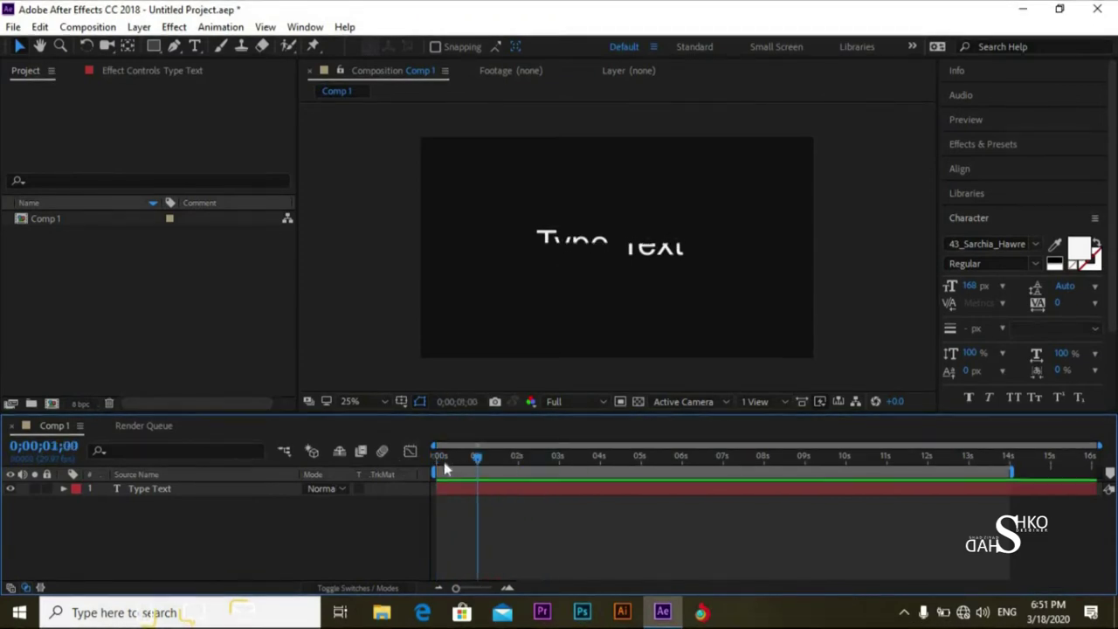
key("space")
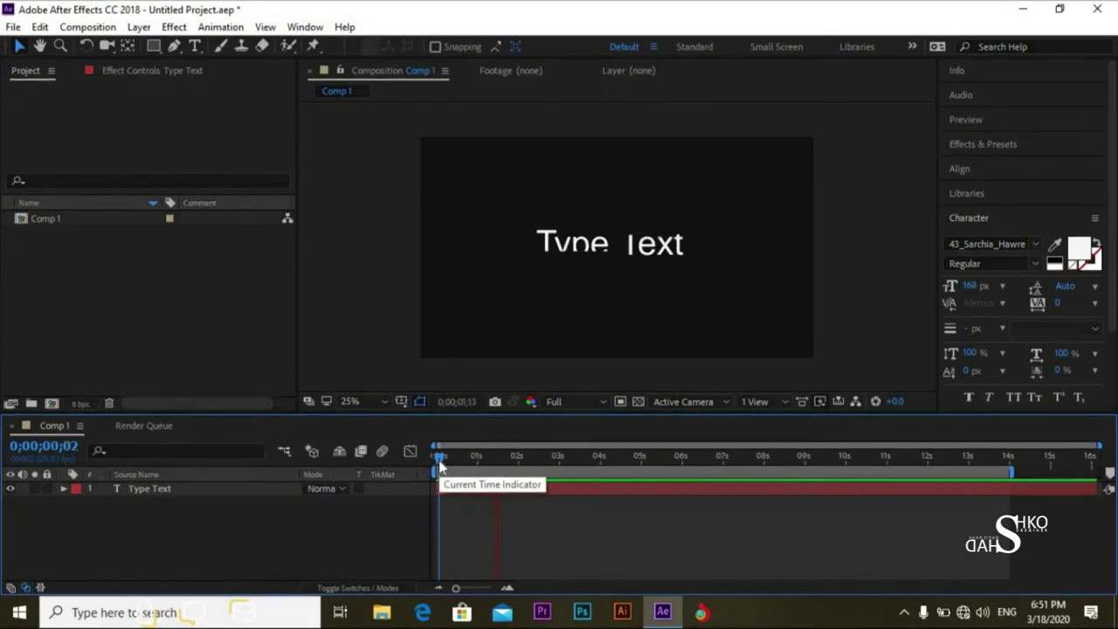
key("space")
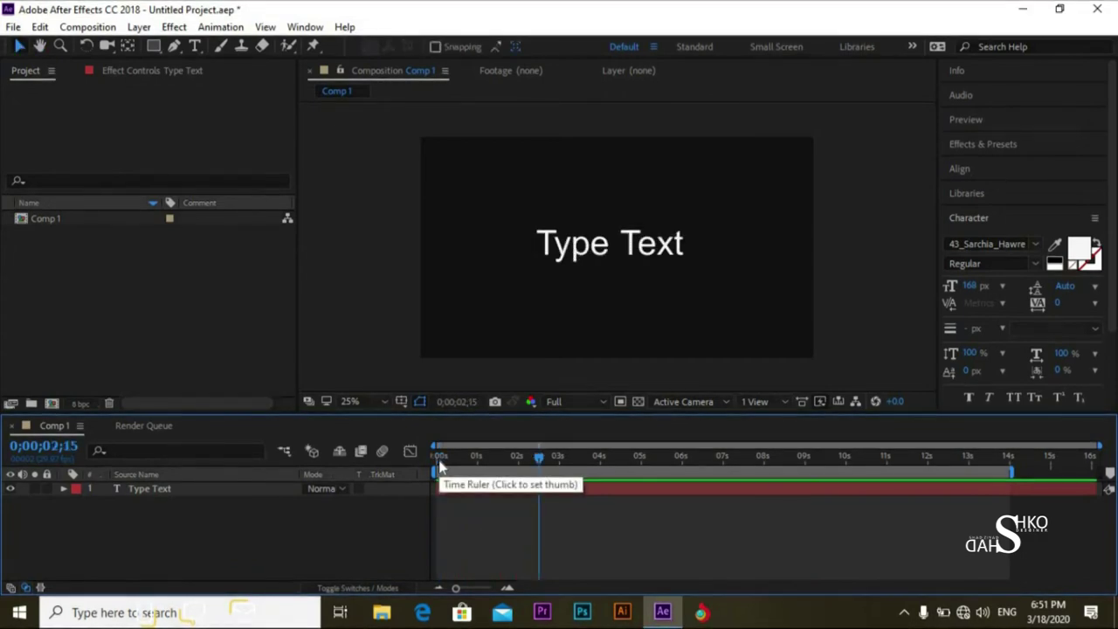
Step: Undo the mask path animation and reshaping until the masks surround the whole "Type Text", and deselect the layer at 0;00;00;00
left_click(441, 467)
key("space")
left_click(441, 467)
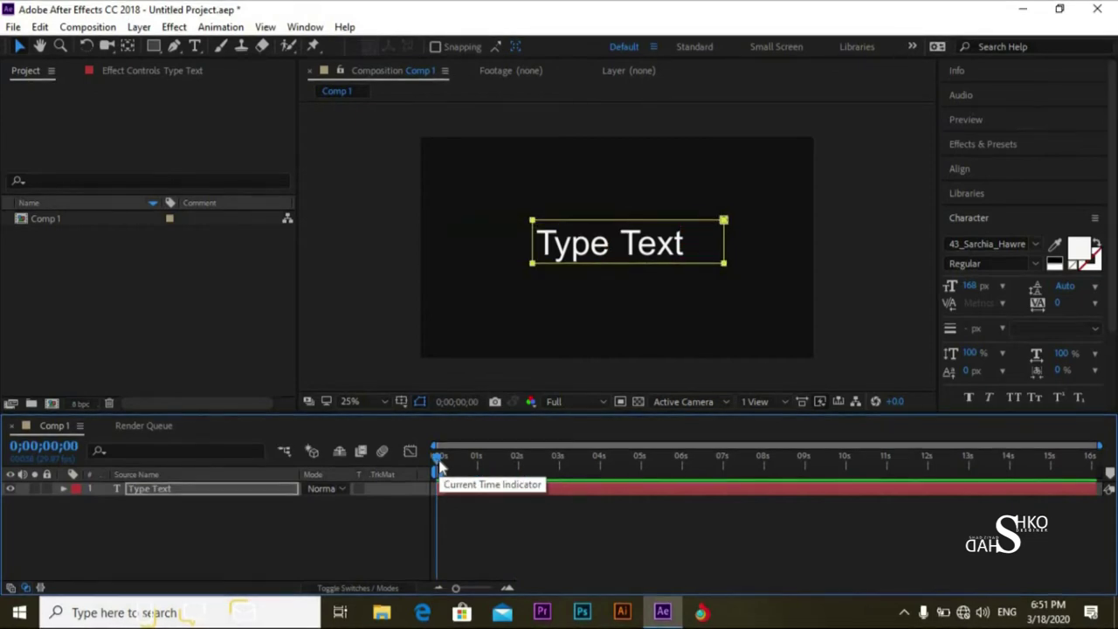
left_click(374, 522)
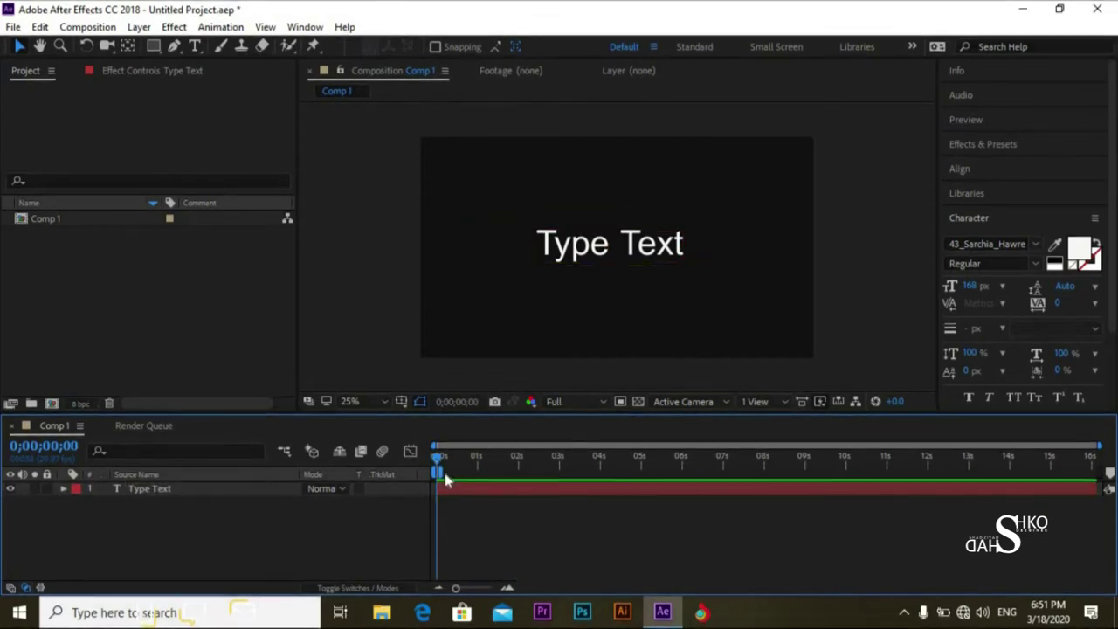
Step: Extend the work area to the composition's end, and shorten it so it ends at about 10 seconds
left_click_drag(761, 472, 1099, 473)
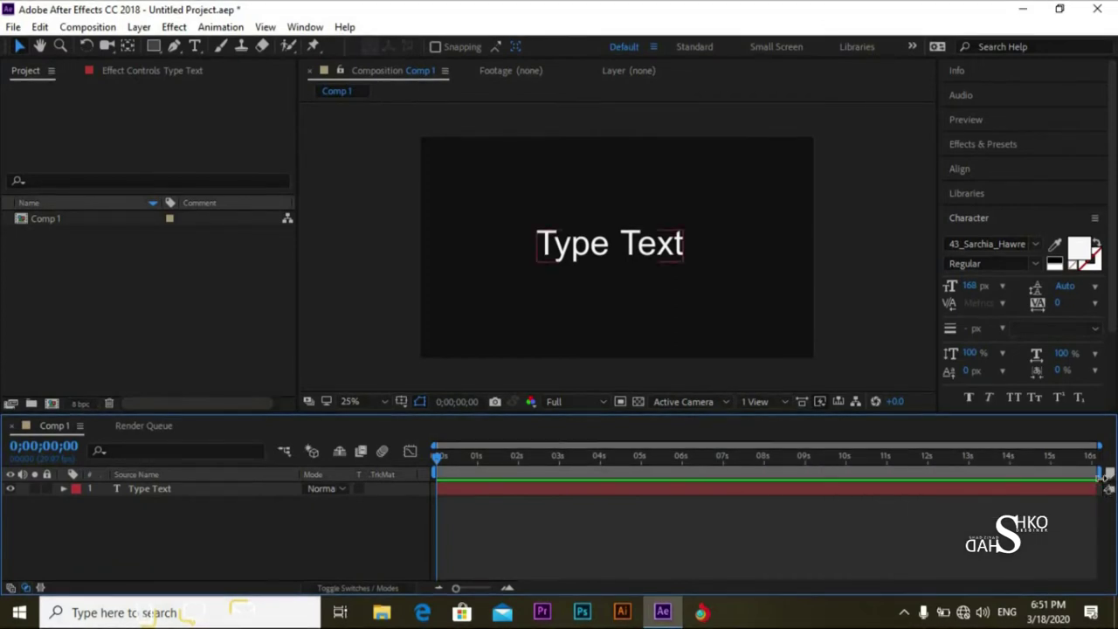
left_click_drag(438, 467, 627, 494)
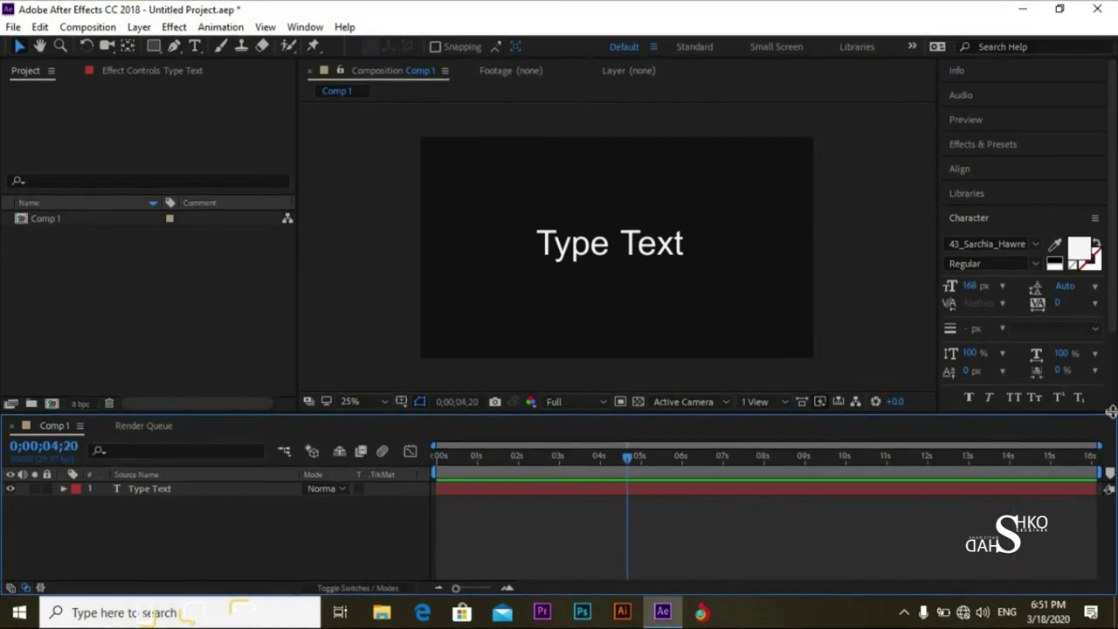
left_click_drag(1099, 473, 727, 488)
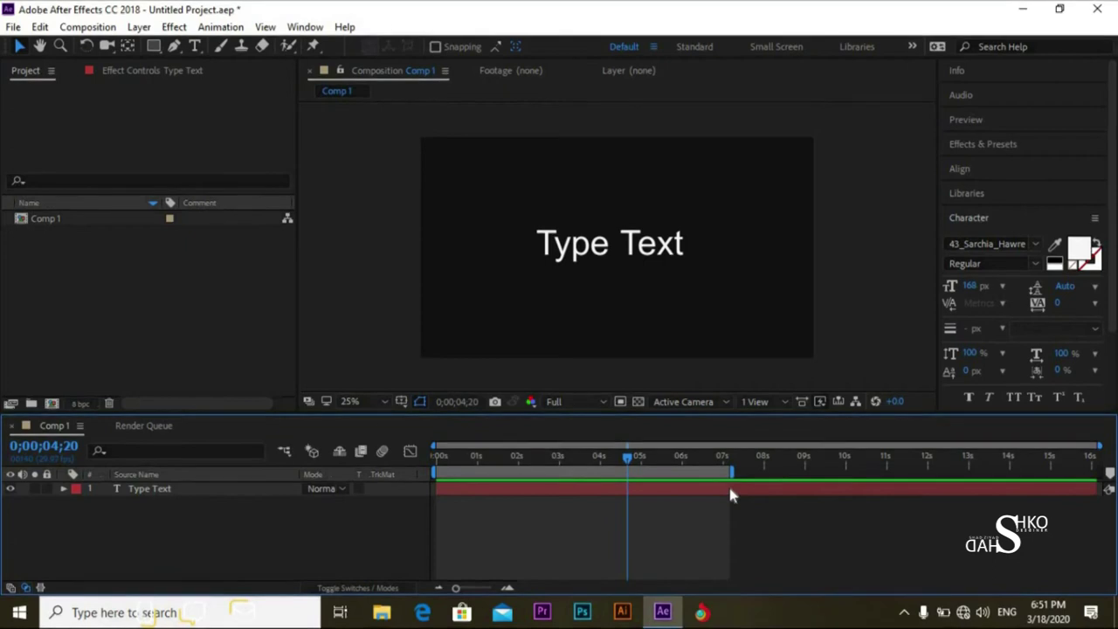
left_click_drag(732, 473, 865, 472)
key("z")
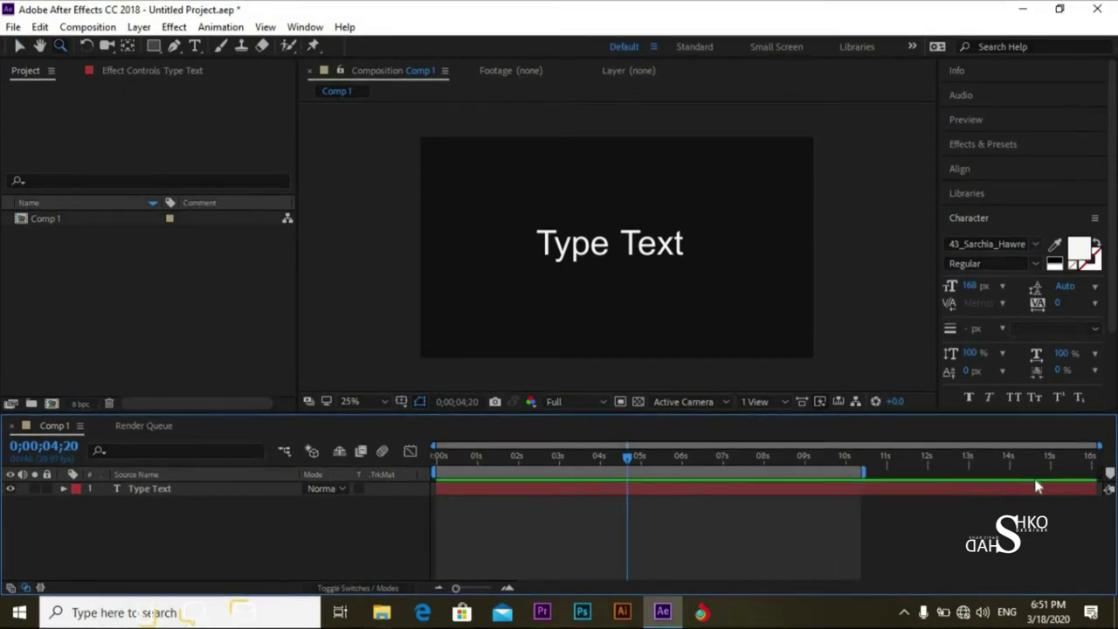
Step: Set the work area's end to the current time at 0;00;06;10, 0;00;03;22 and finally 0;00;00;00
left_click_drag(626, 457, 696, 461)
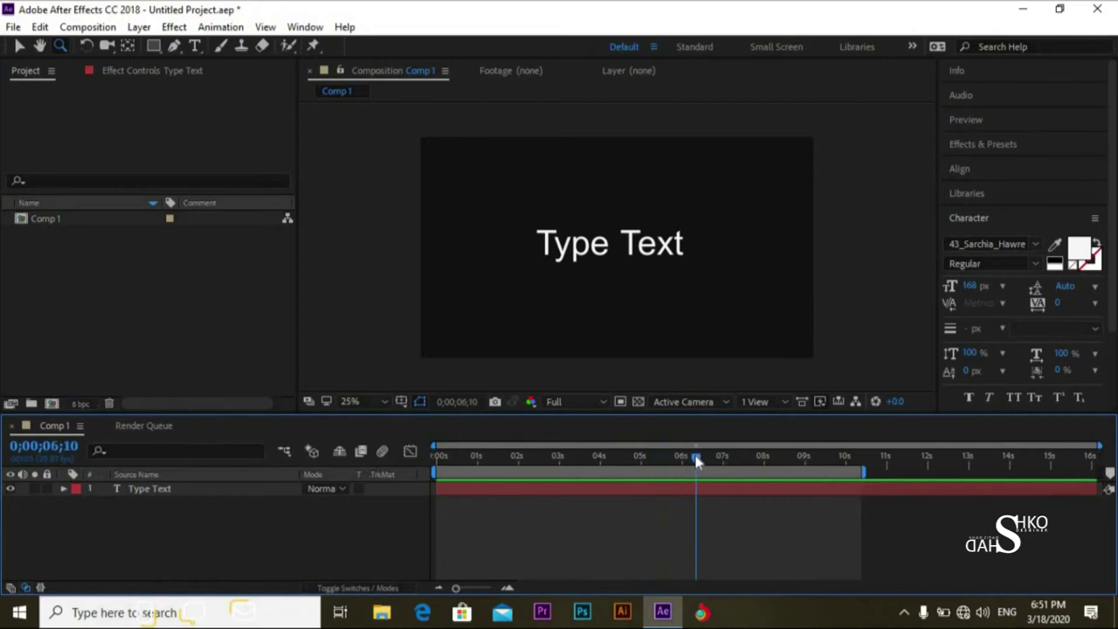
key("n")
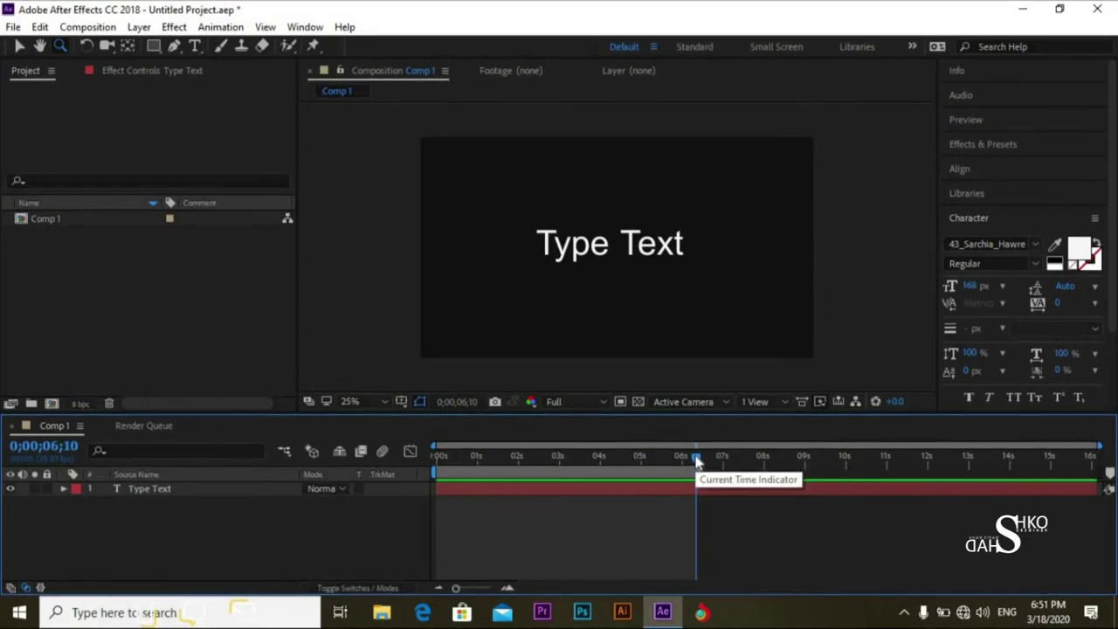
left_click_drag(696, 461, 591, 460)
key("n")
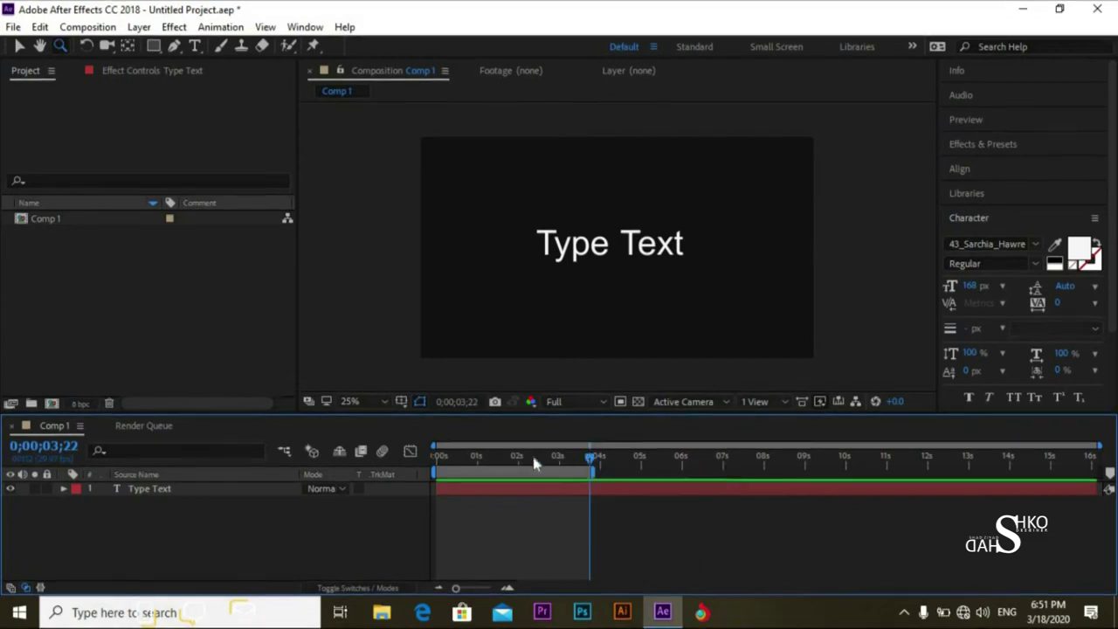
left_click_drag(590, 460, 416, 463)
key("n")
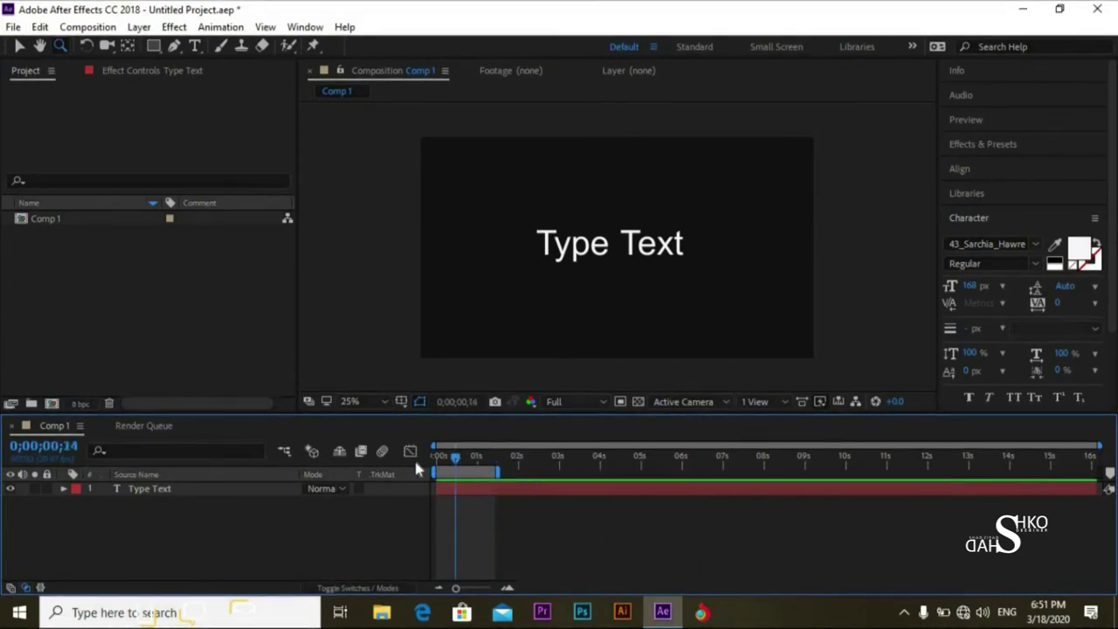
key("n")
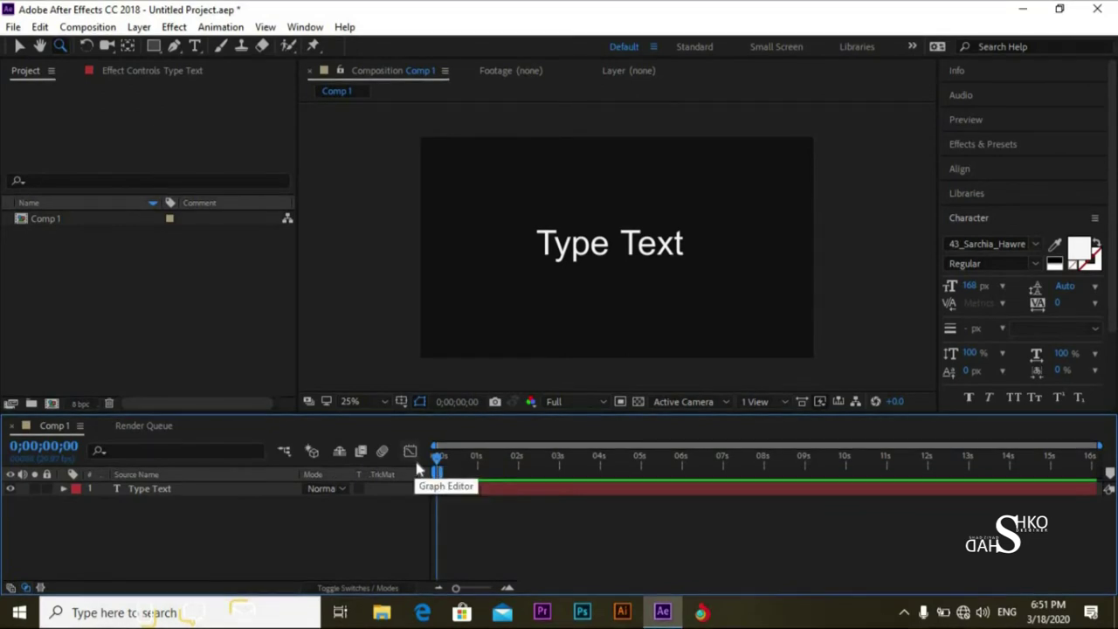
Step: Undo the work area trims back to an end at about 10 seconds
left_click(449, 458)
left_click_drag(439, 465, 435, 467)
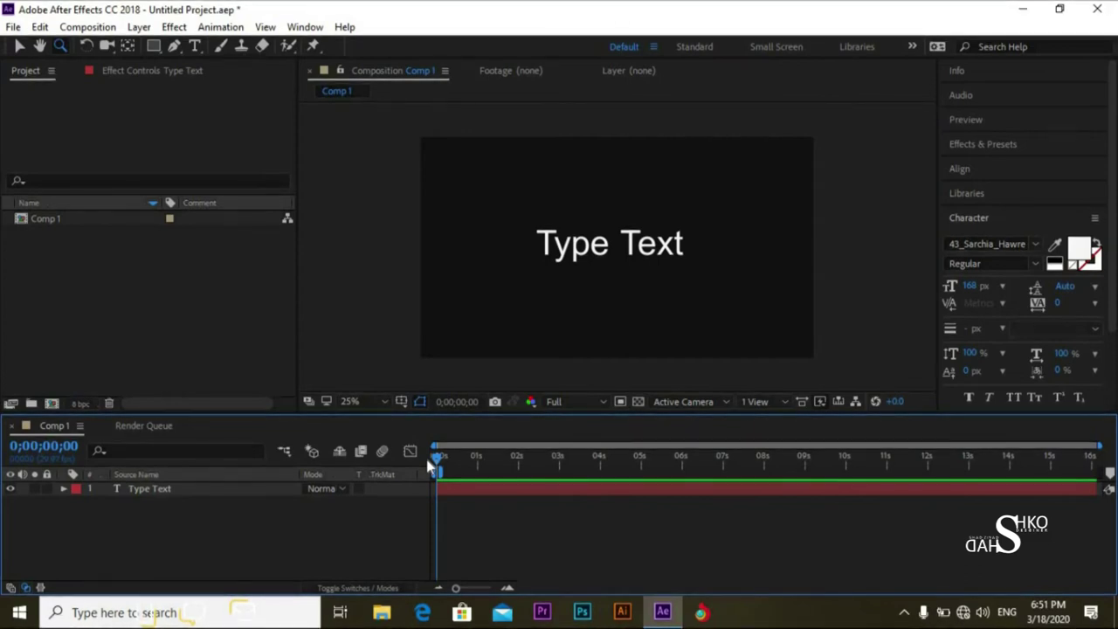
key("space")
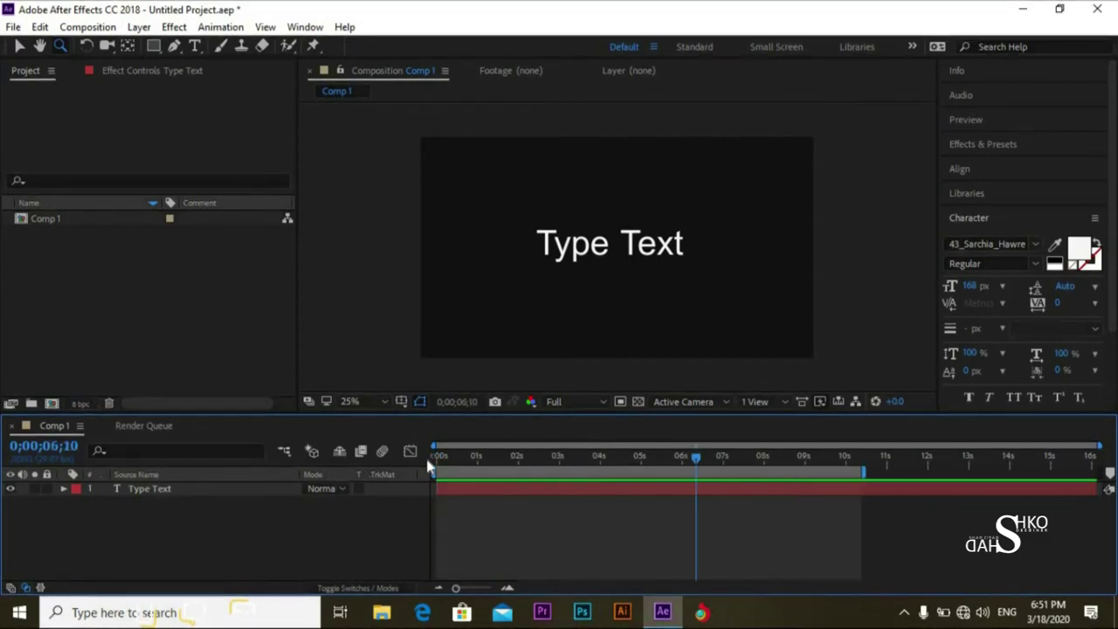
key("ctrl+s")
Step: Move the current time to 0;00;02;04 and delete Mask 2 from the Type Text layer
left_click_drag(681, 461, 524, 458)
left_click(233, 492)
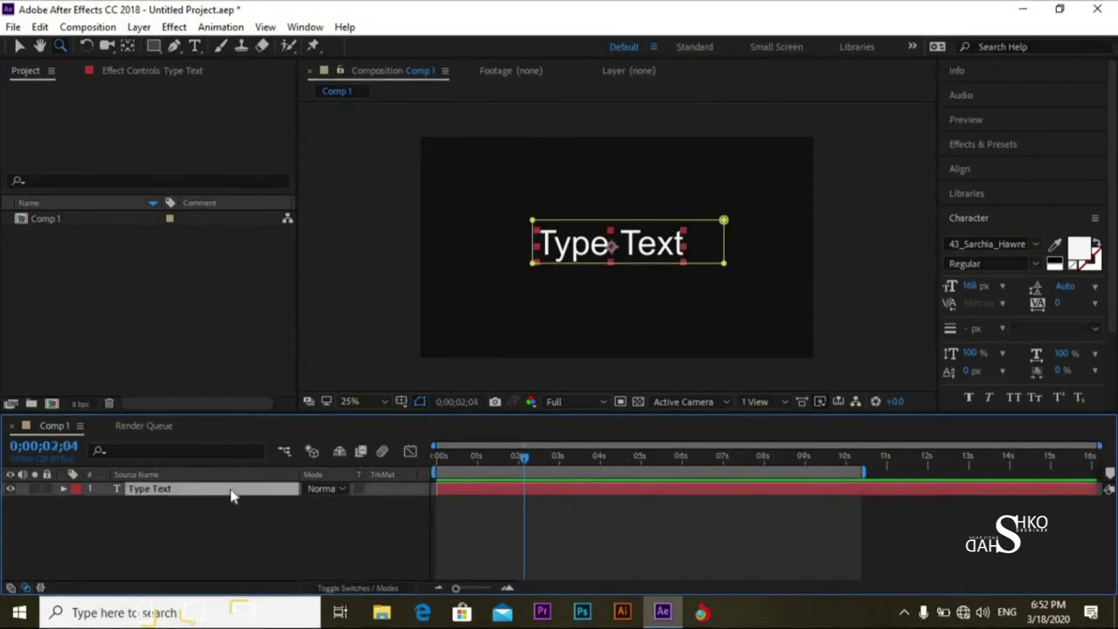
key("m")
left_click(154, 528)
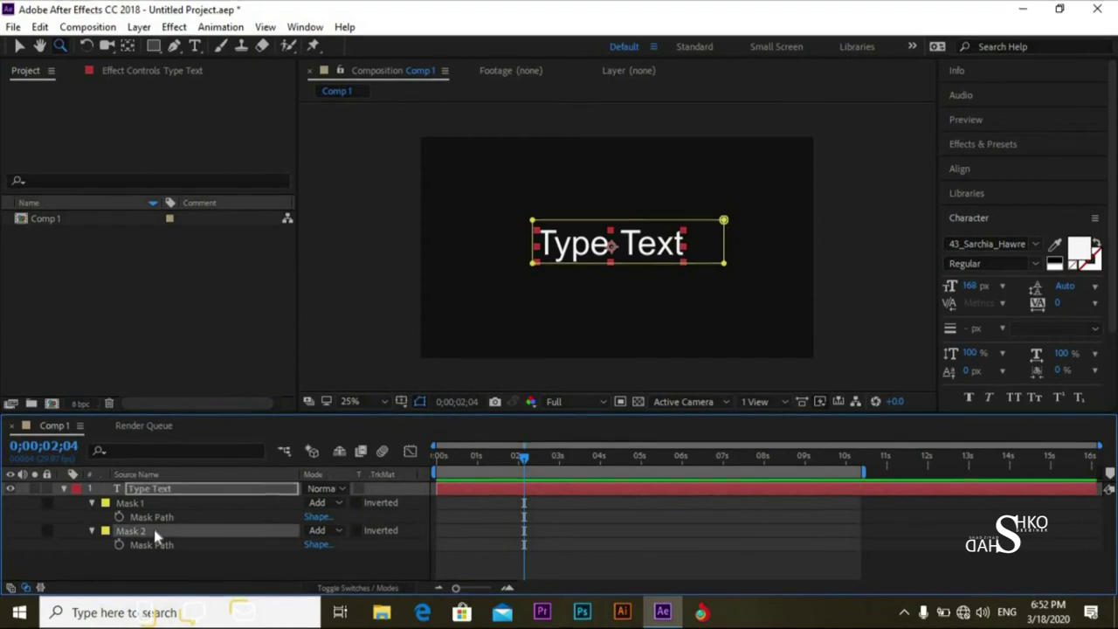
key("Delete")
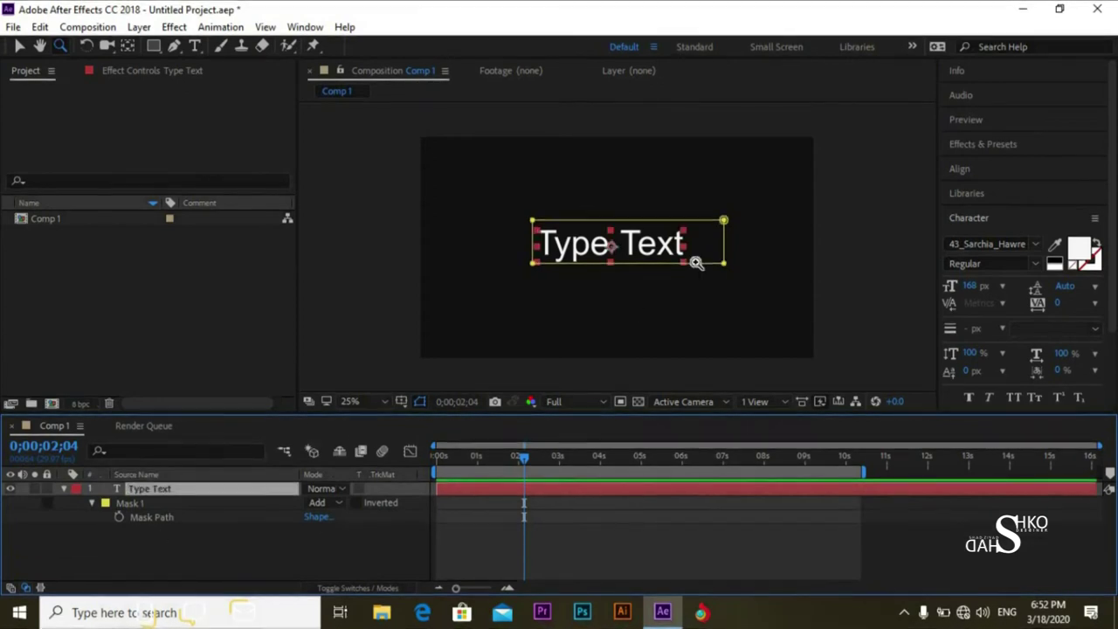
Step: Search the effects for "glow" and apply the Stylize Glow effect to the Type Text layer
left_click(996, 141)
left_click(993, 166)
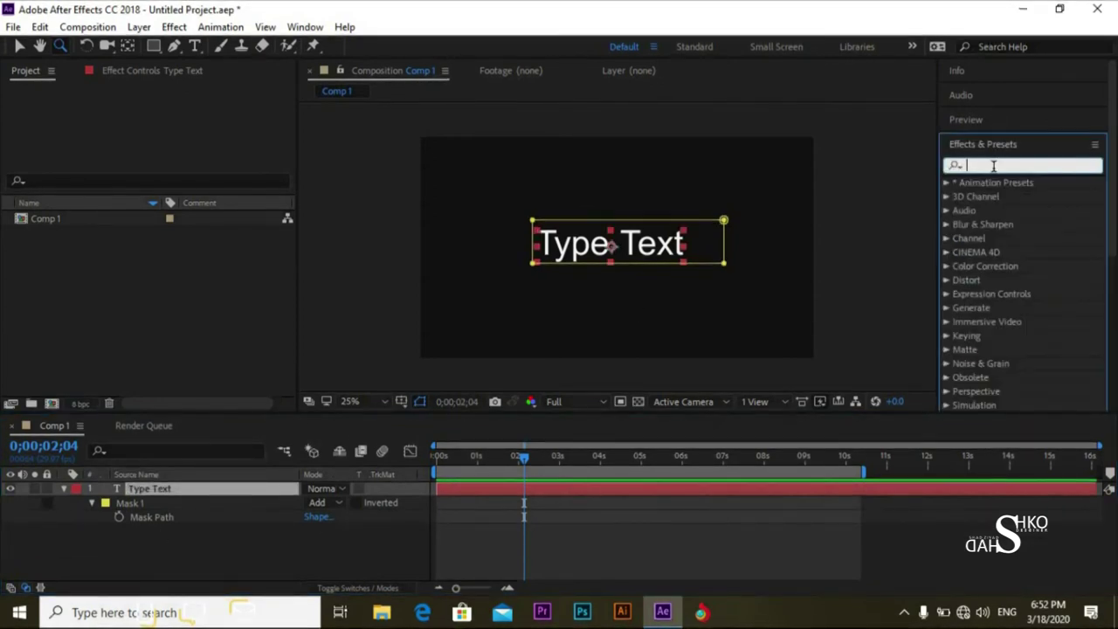
type("s")
type("low")
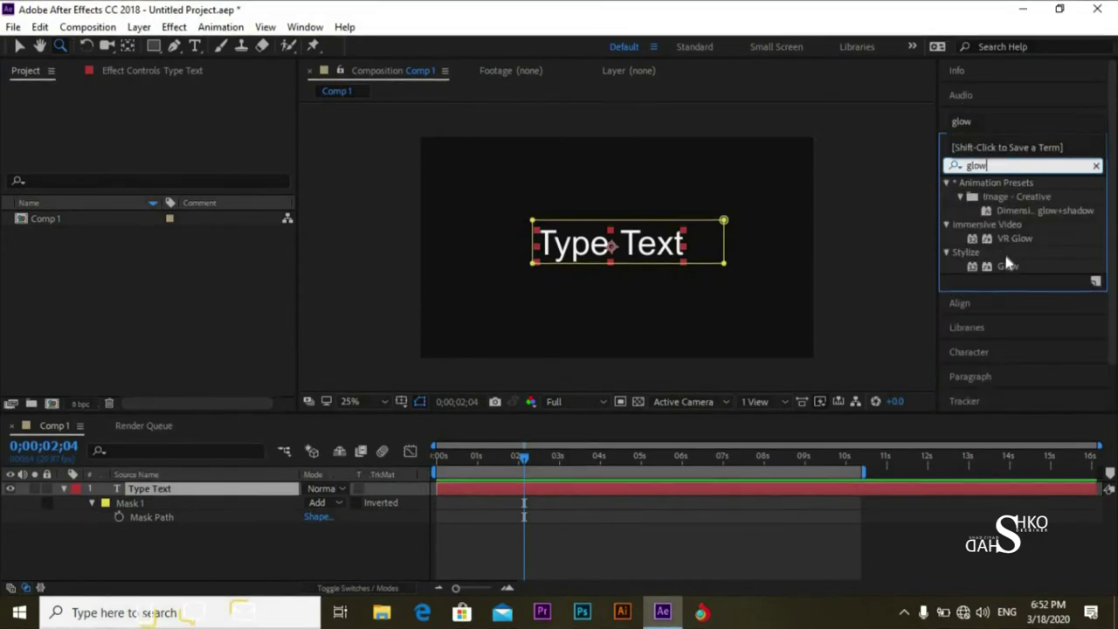
left_click_drag(1008, 266, 184, 487)
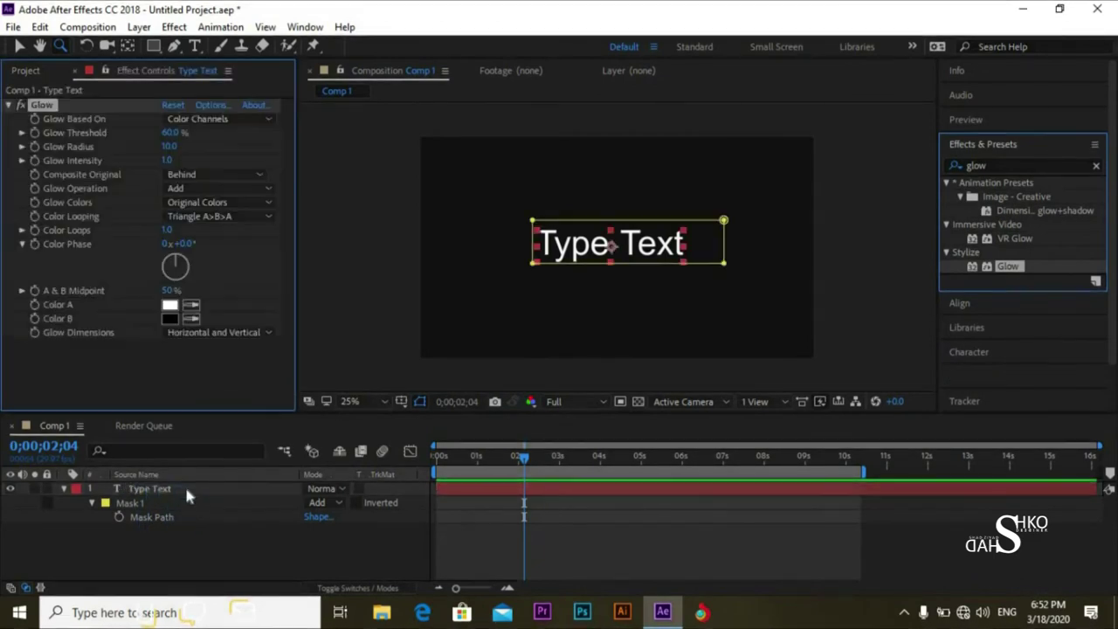
Step: Add a mask reference to Mask 1 in the compositing options of the Type Text layer's Glow effect
left_click(91, 504)
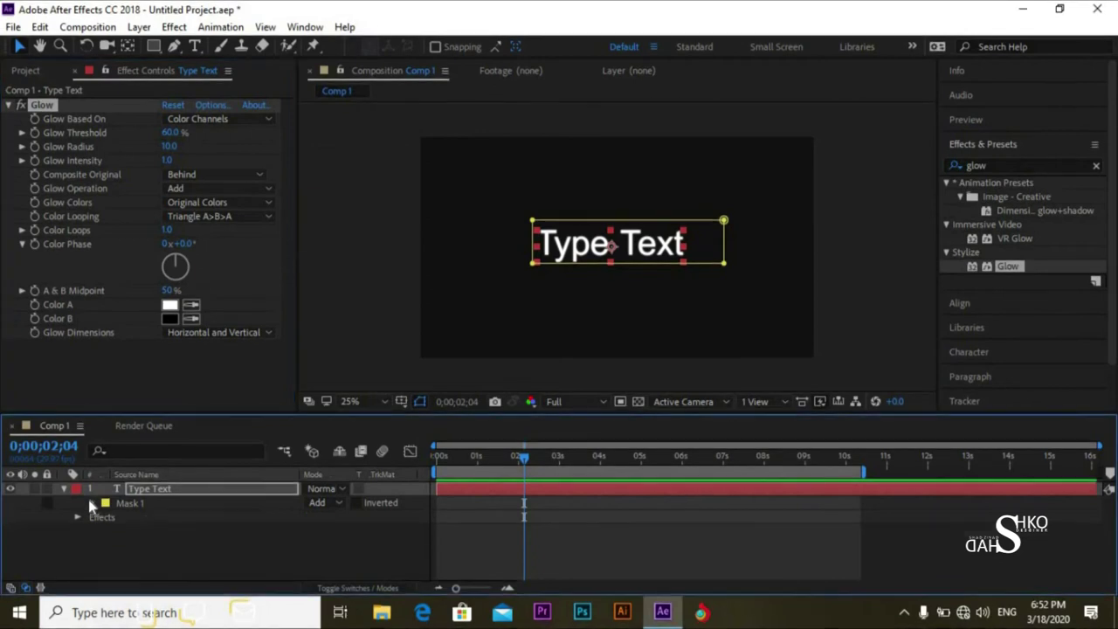
left_click(77, 517)
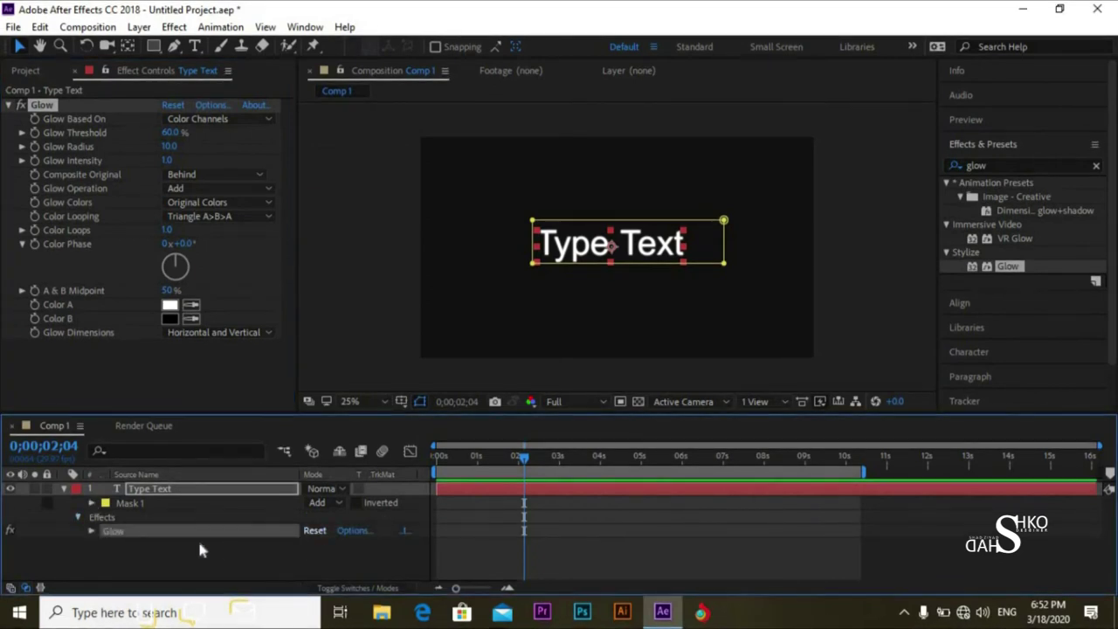
left_click(89, 529)
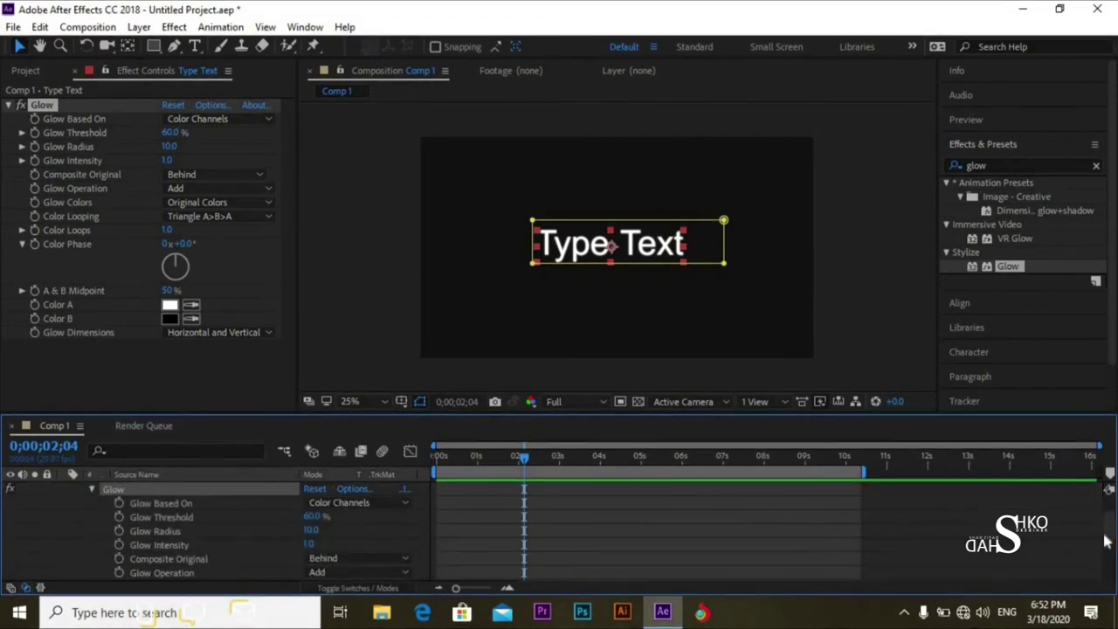
left_click_drag(1110, 536, 1110, 577)
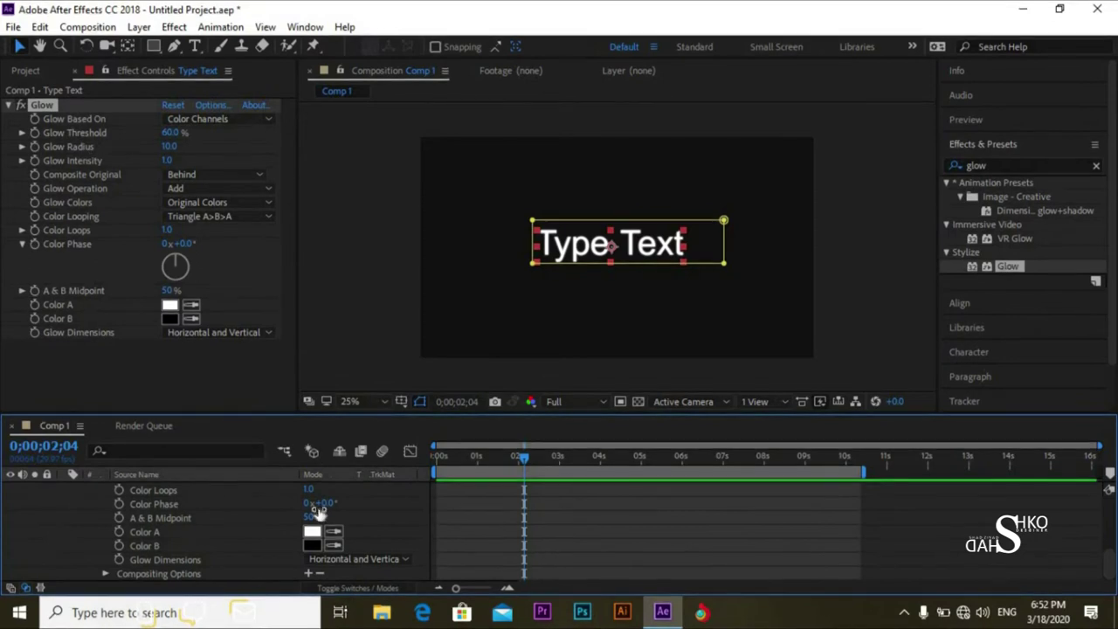
left_click(309, 574)
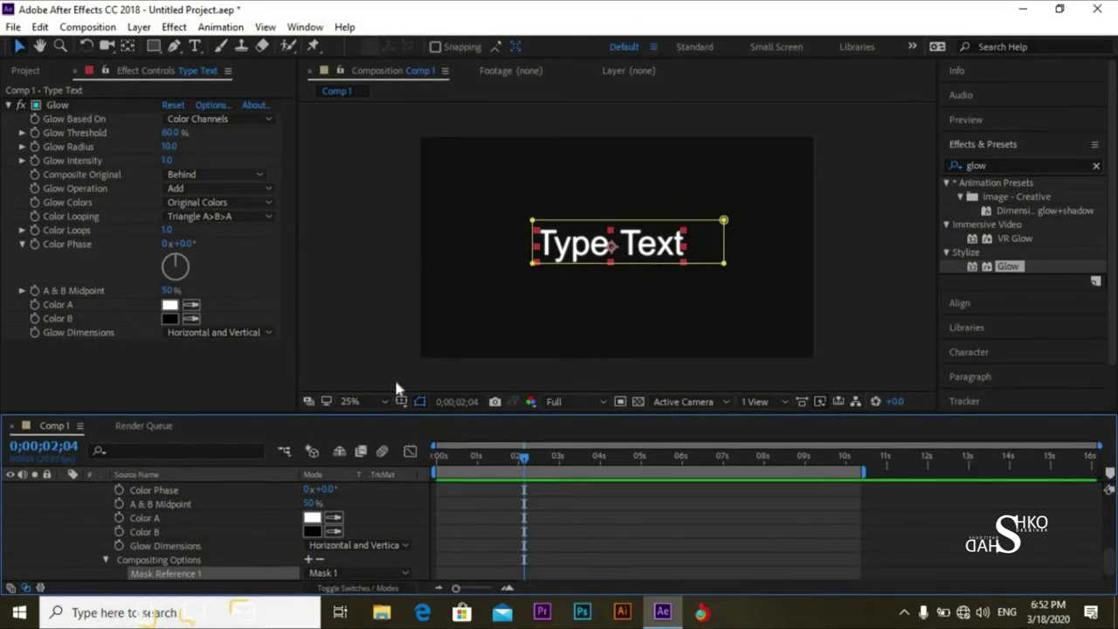
Step: Keep the glow based on Color Channels and set Glow Threshold to 45.9% and Glow Radius to 39.0
left_click(186, 119)
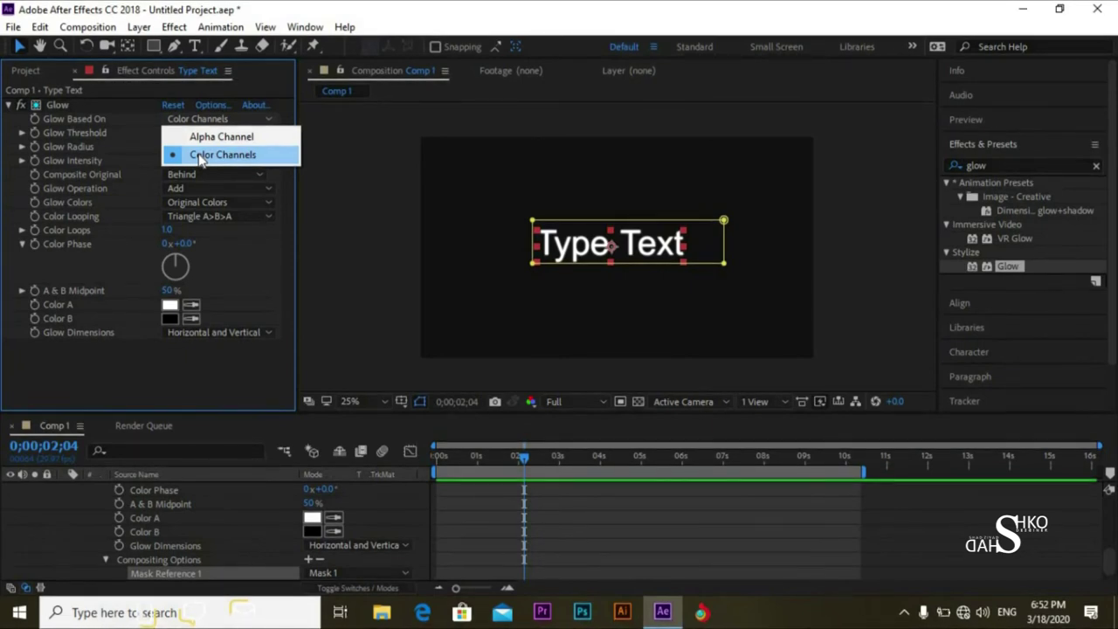
left_click(210, 156)
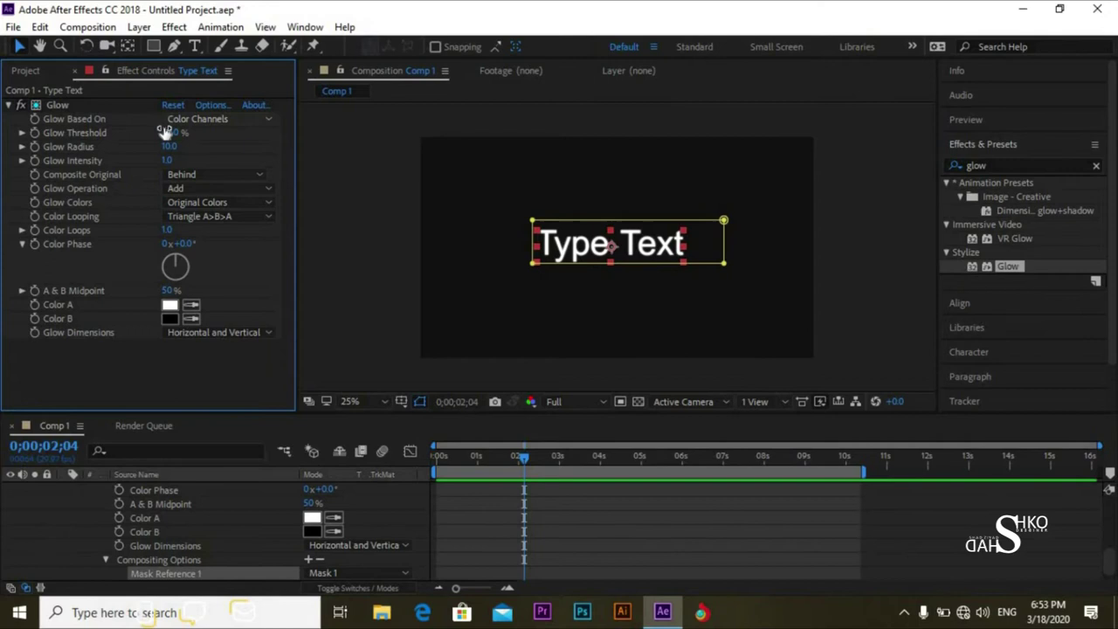
left_click_drag(170, 132, 153, 152)
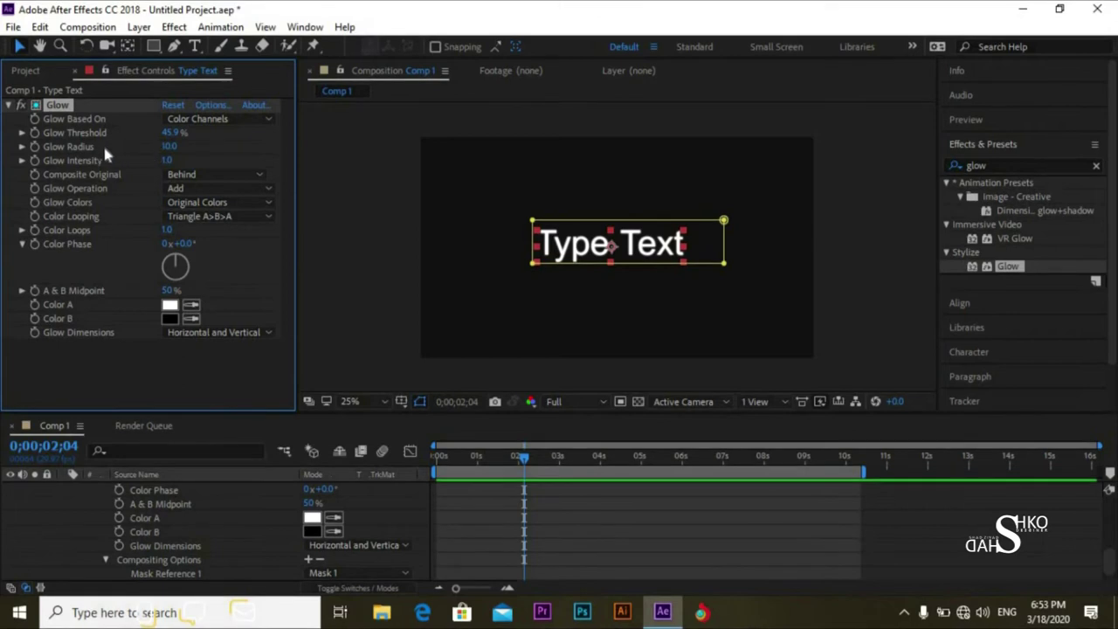
left_click_drag(174, 148, 218, 174)
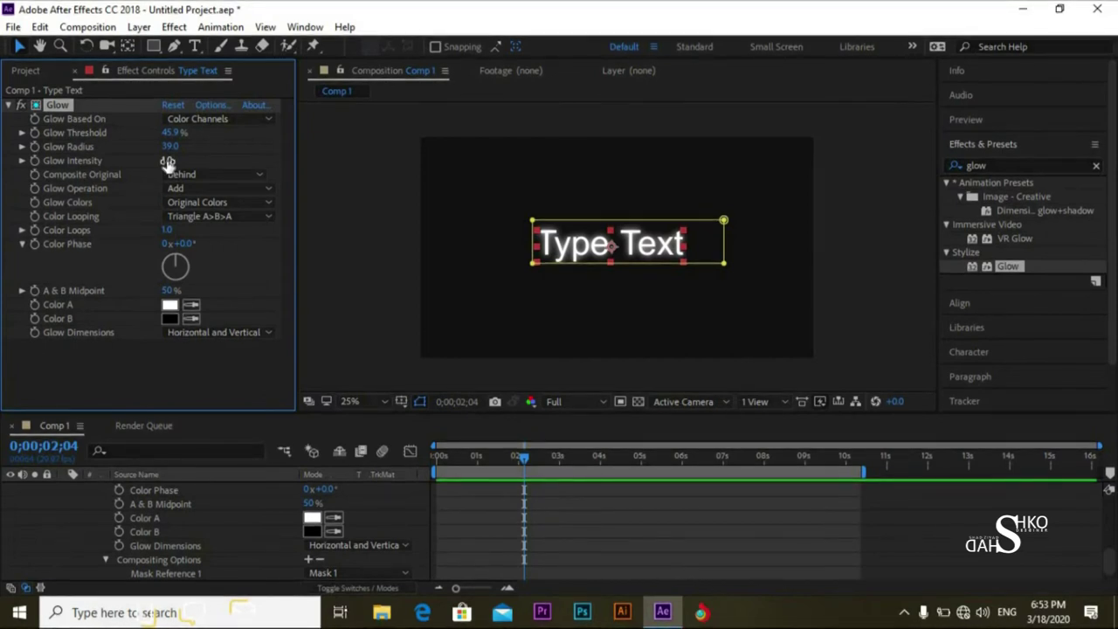
Step: Try a Glow Intensity of 2.3, and settle on 0.4 for the text's glow
left_click_drag(167, 161, 189, 162)
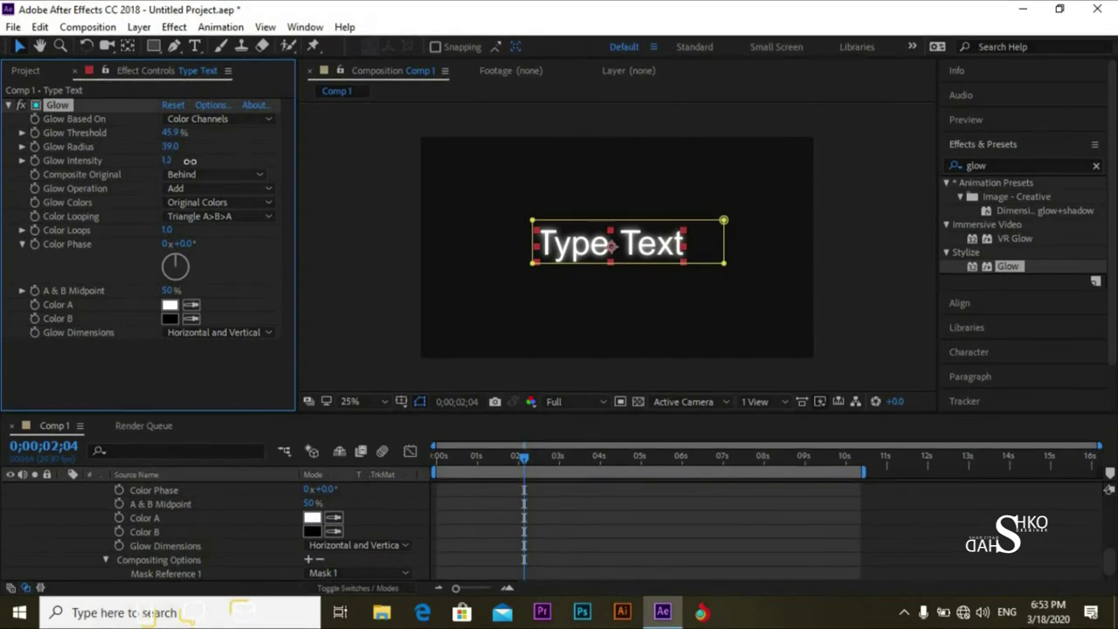
left_click(234, 178)
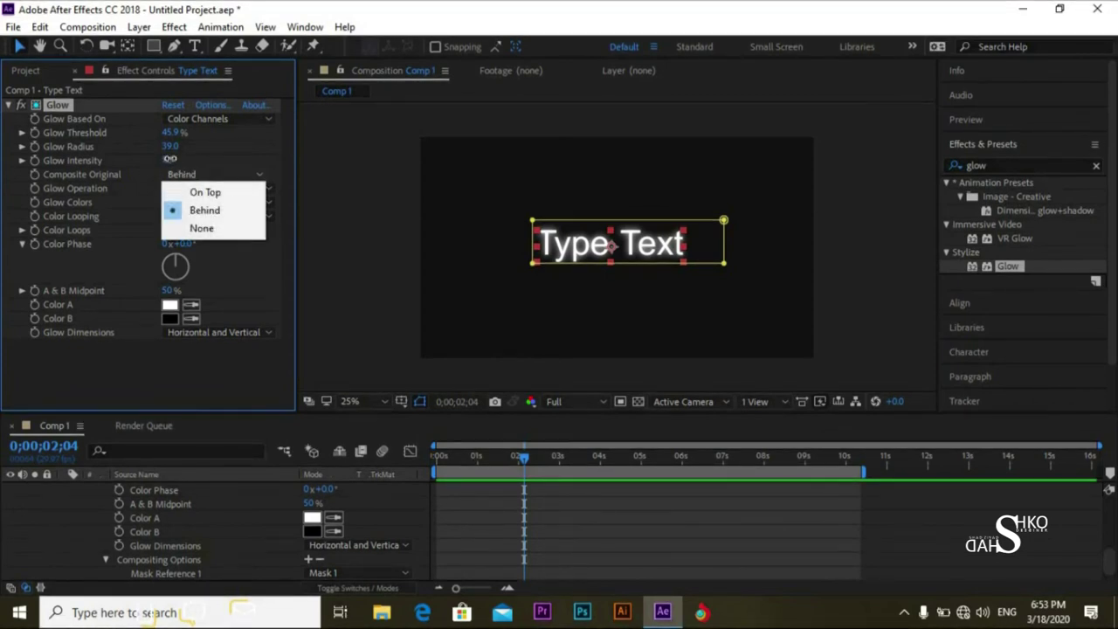
left_click(169, 159)
left_click_drag(170, 160, 187, 160)
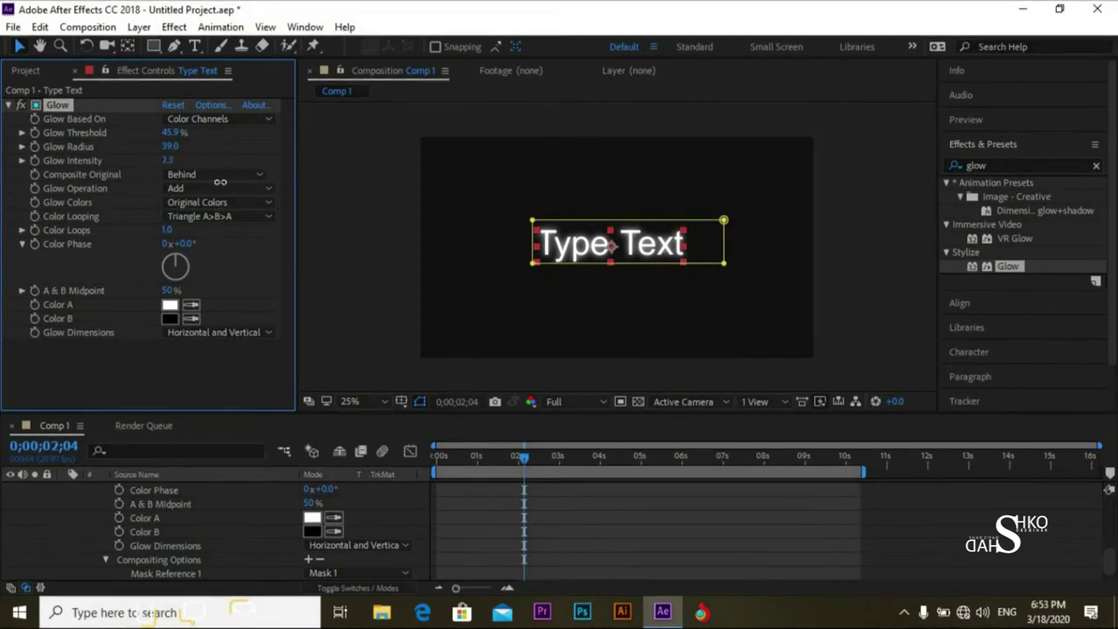
left_click_drag(164, 160, 98, 187)
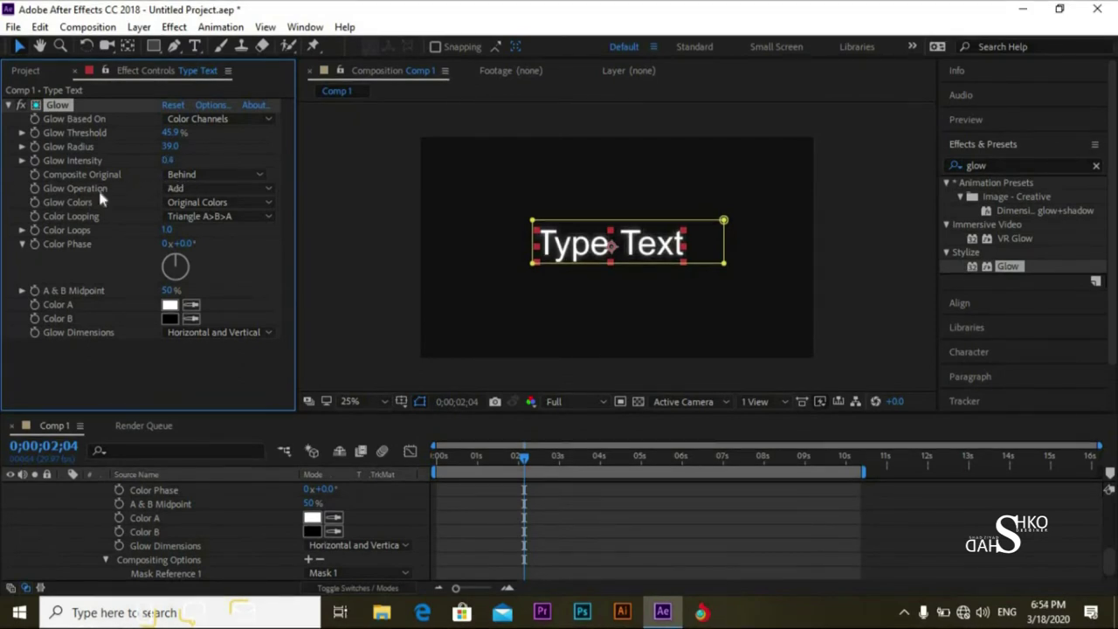
Step: Try On Top and None for the glow's Composite Original, and set it back to Behind
left_click(188, 174)
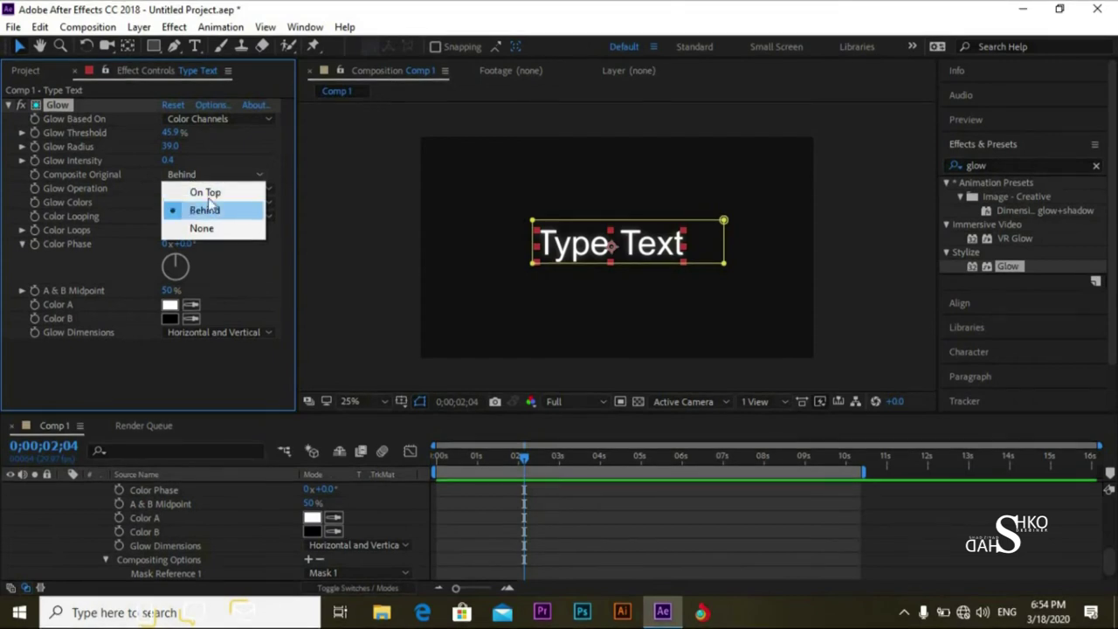
left_click(208, 193)
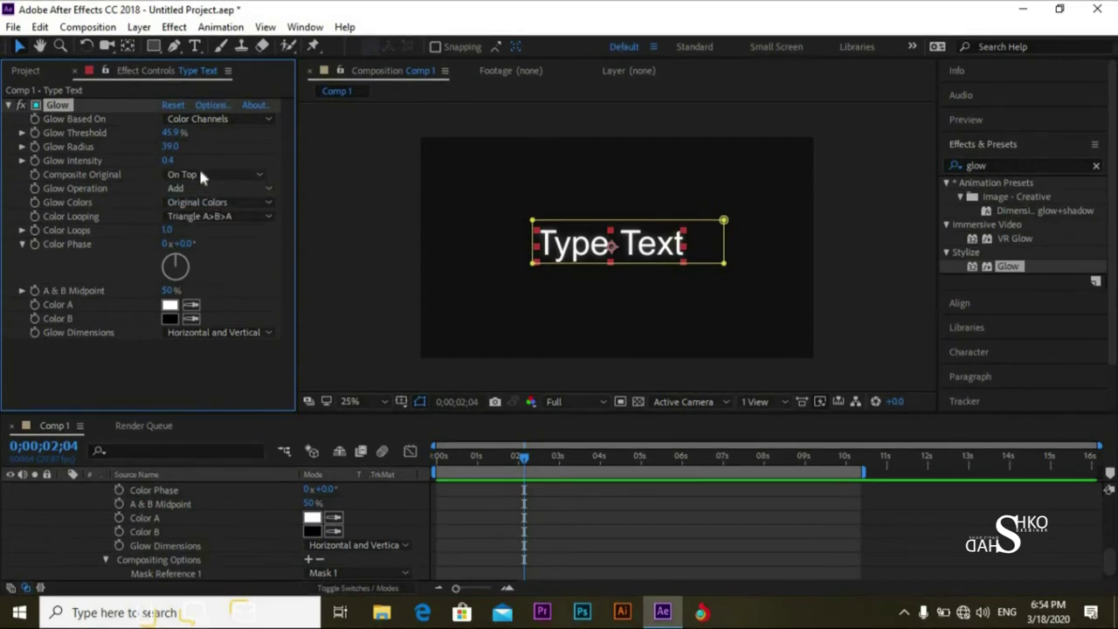
left_click(200, 175)
left_click(185, 229)
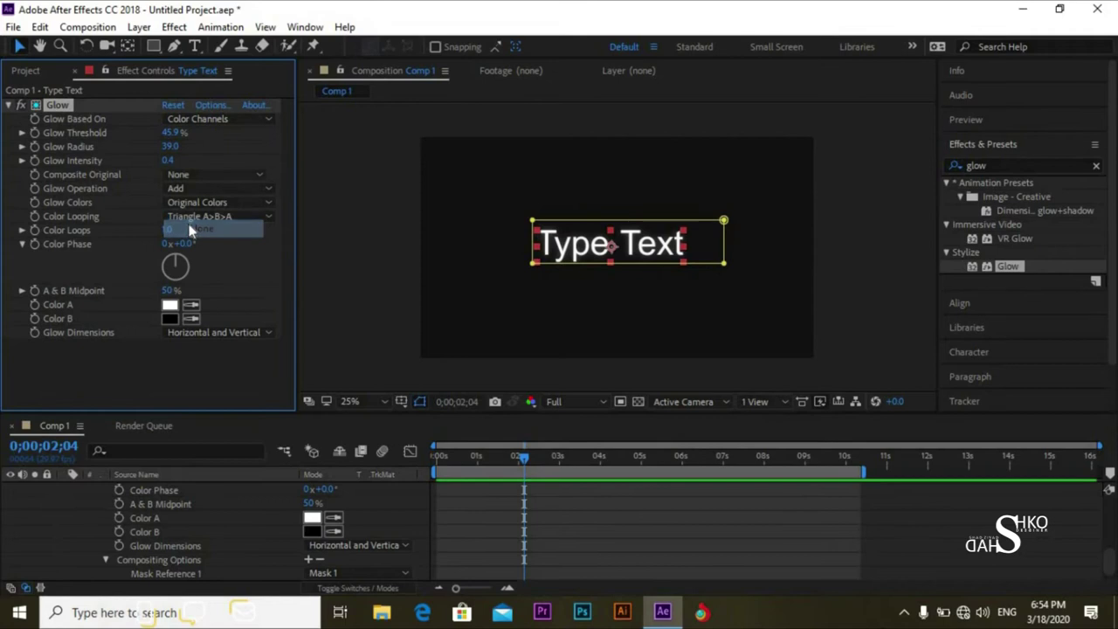
left_click(202, 174)
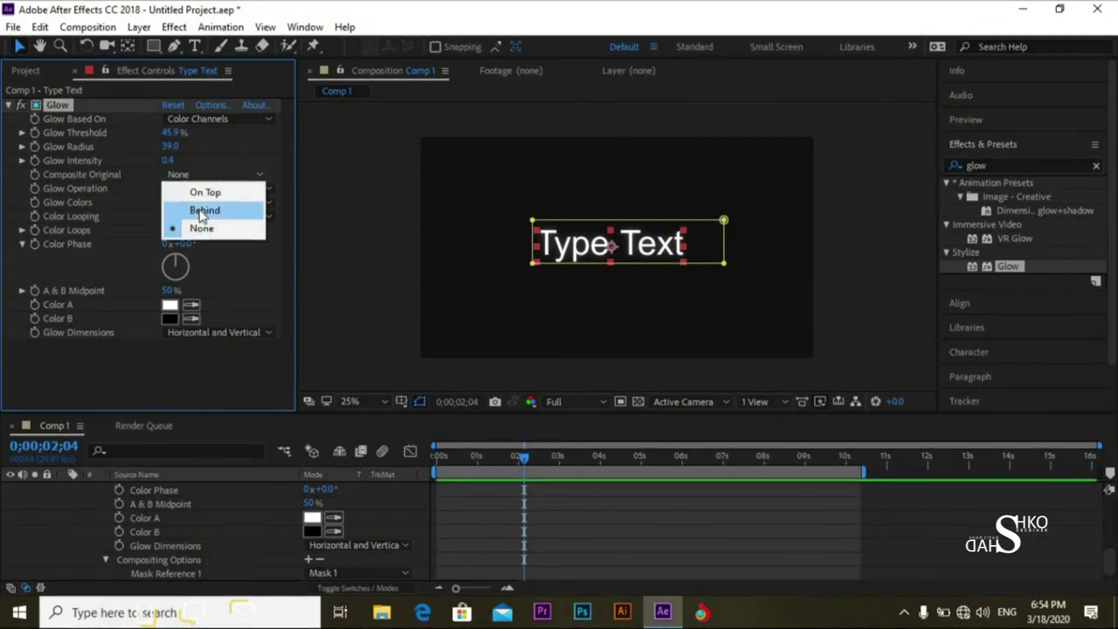
left_click(201, 214)
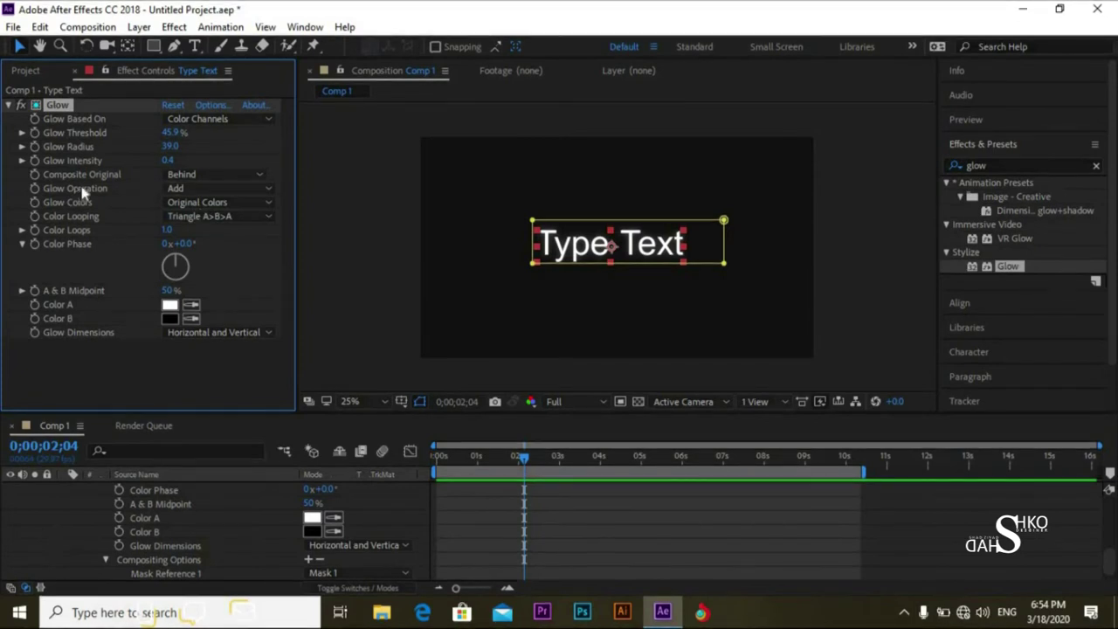
Step: Try the Color, Overlay, Exclusion and Color Burn glow operations on the text, and return Glow Operation to Add
left_click(214, 189)
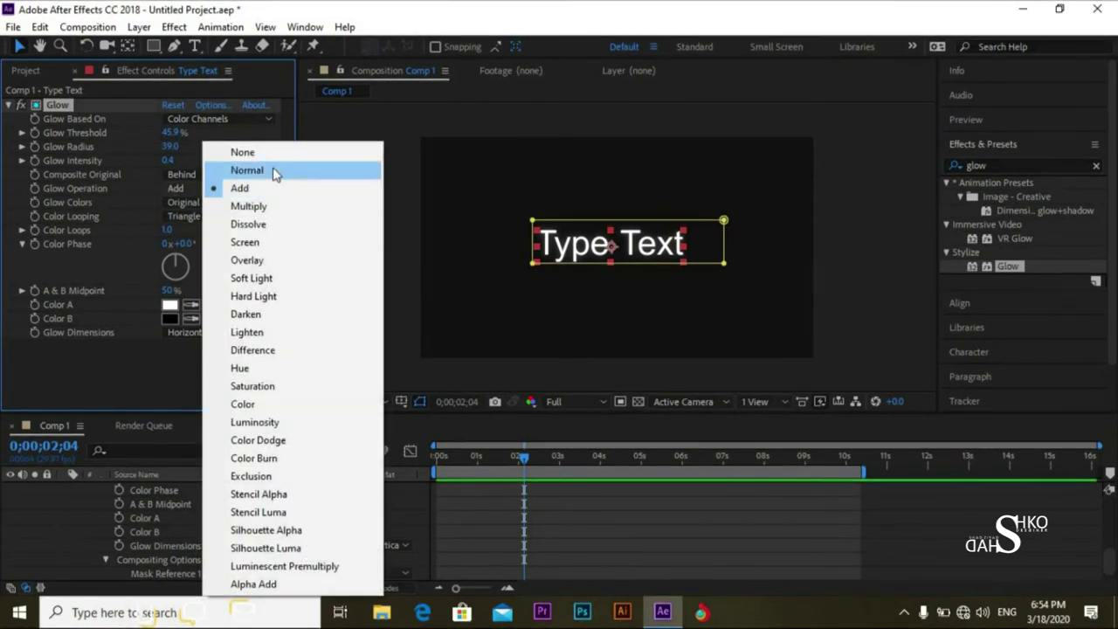
left_click(242, 405)
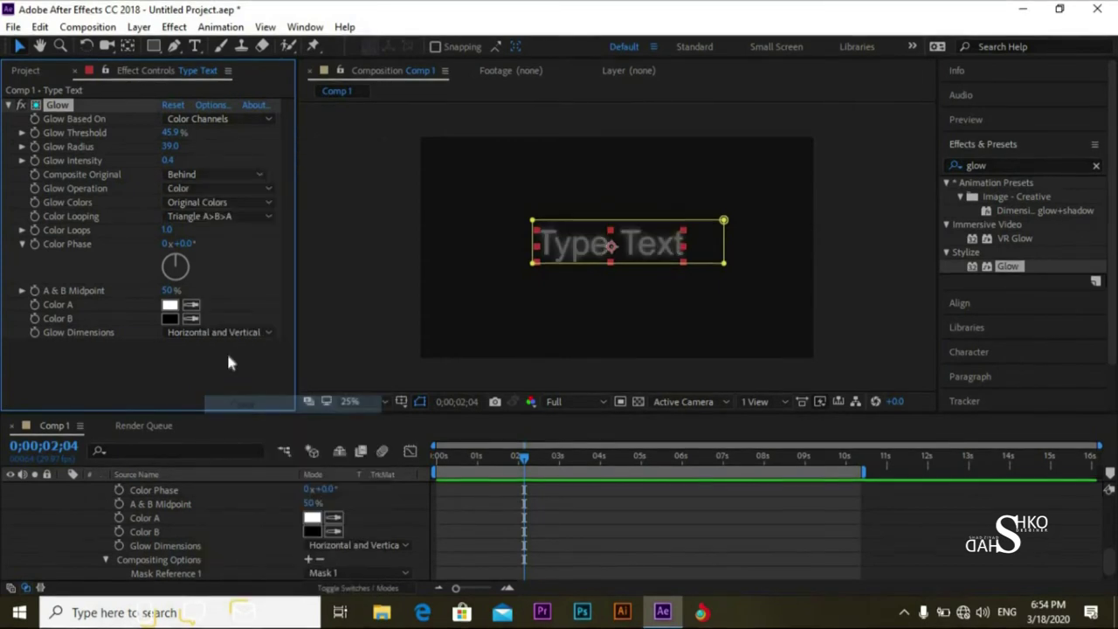
left_click(199, 191)
left_click(231, 253)
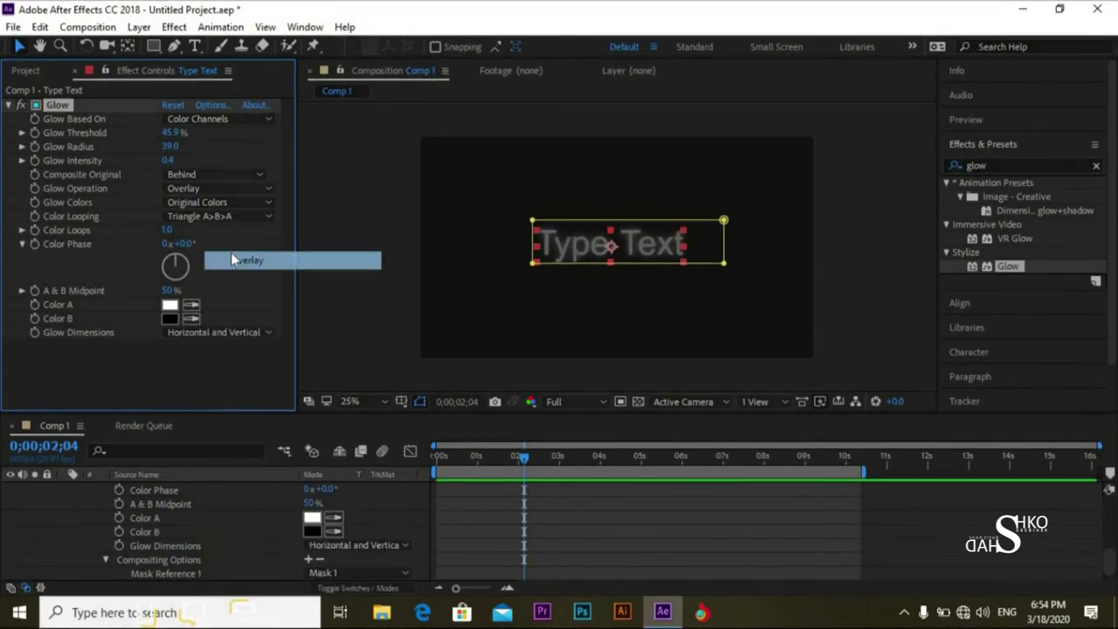
left_click(214, 174)
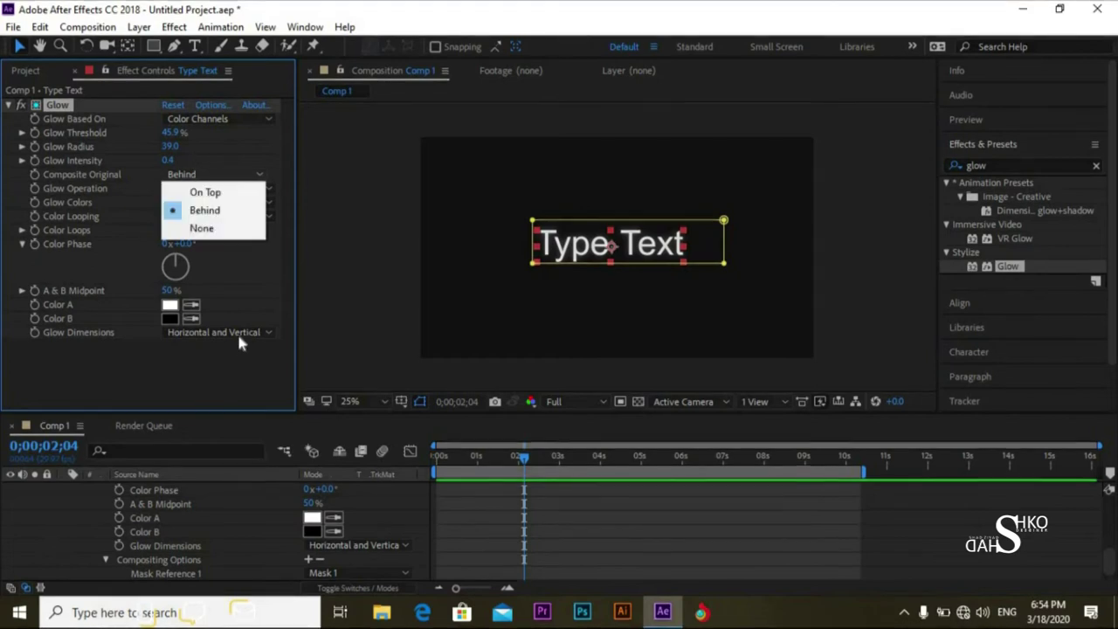
left_click(236, 264)
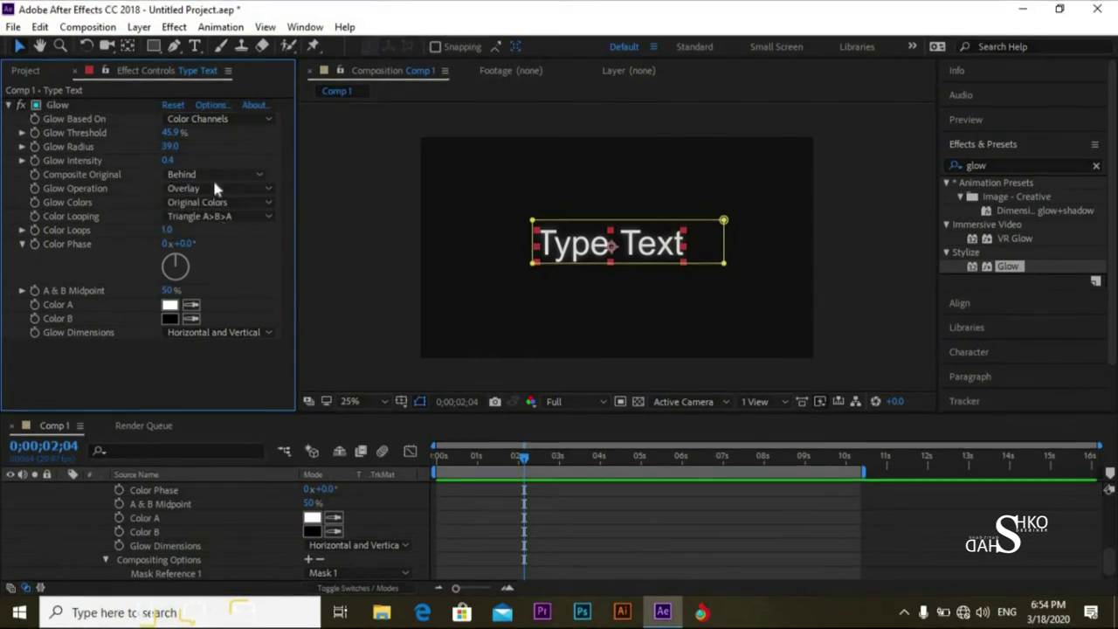
left_click(214, 187)
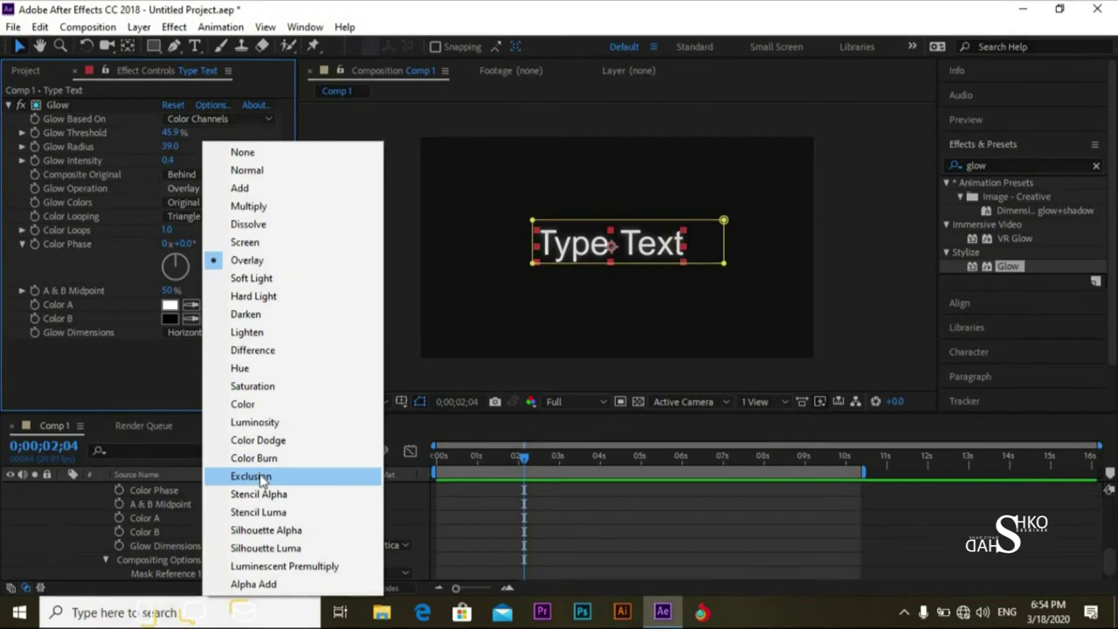
left_click(297, 475)
left_click(206, 186)
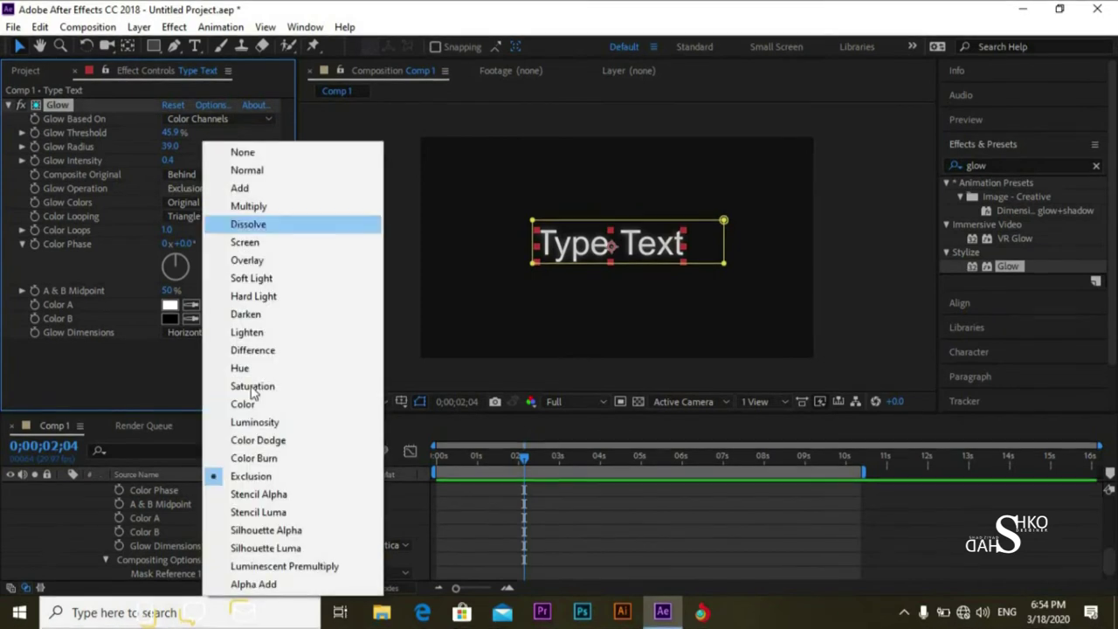
left_click(258, 457)
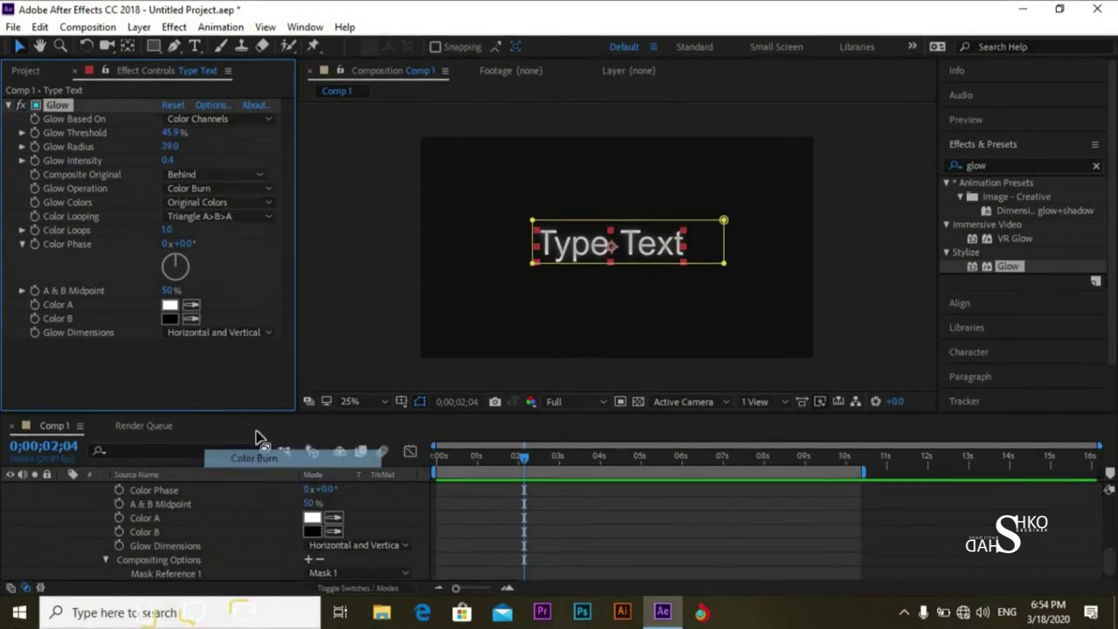
left_click(196, 193)
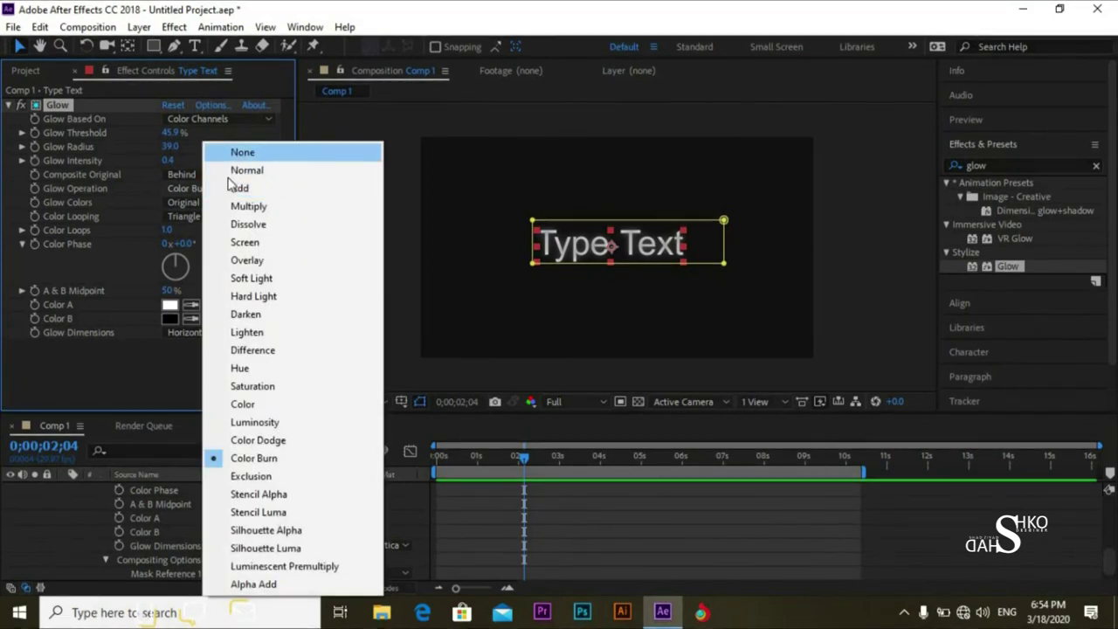
left_click(229, 188)
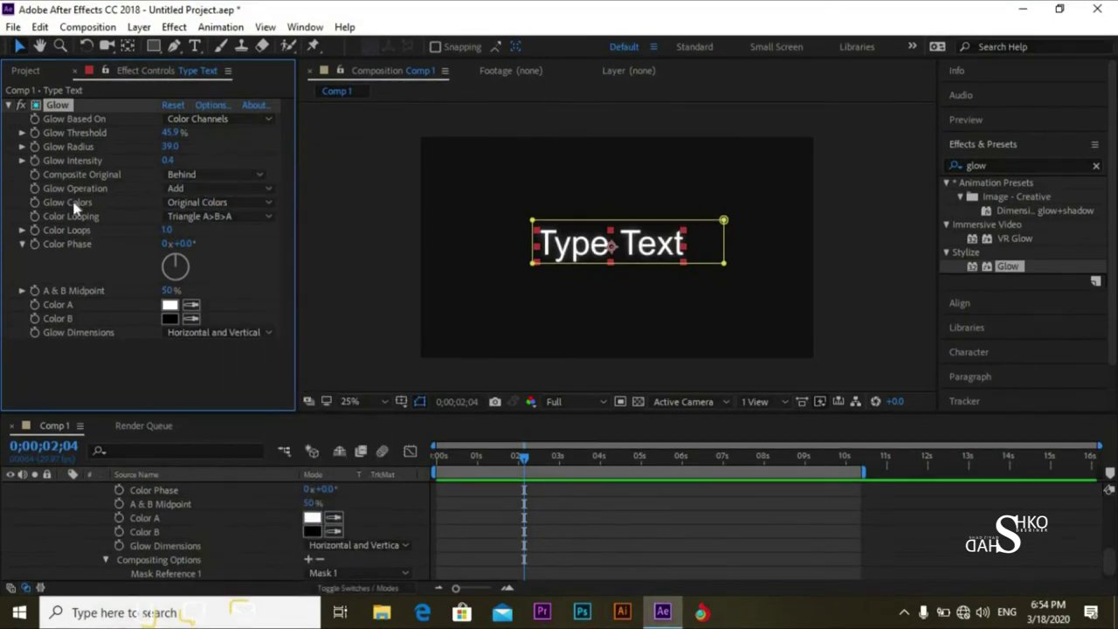
Step: Review the Glow Colors and Color Looping options, keeping Original Colors and Triangle A>B>A
left_click(208, 203)
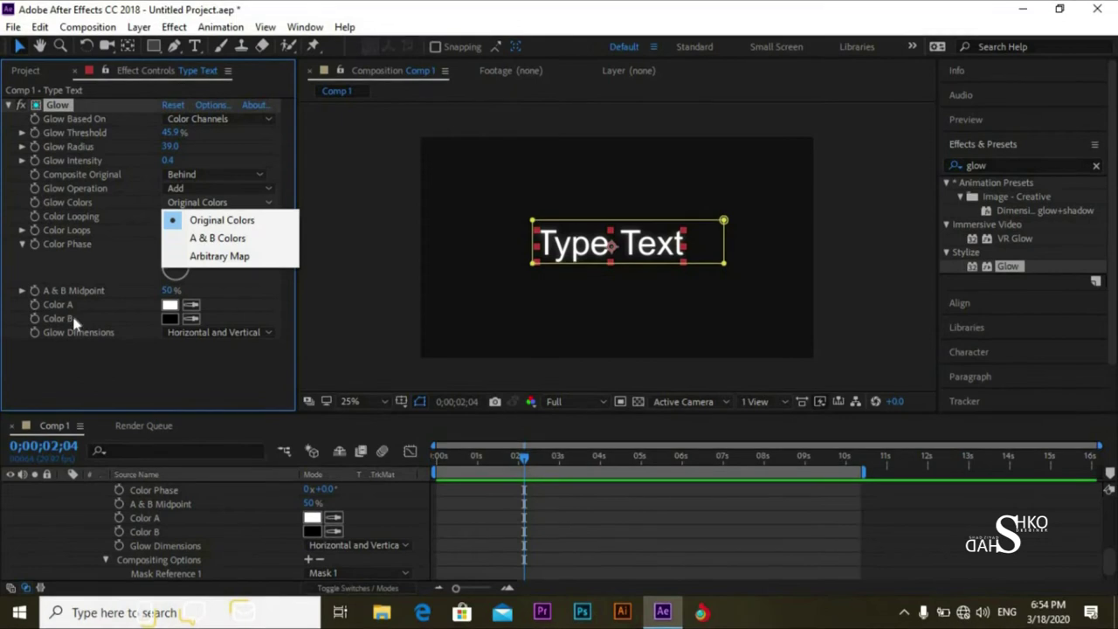
left_click(223, 220)
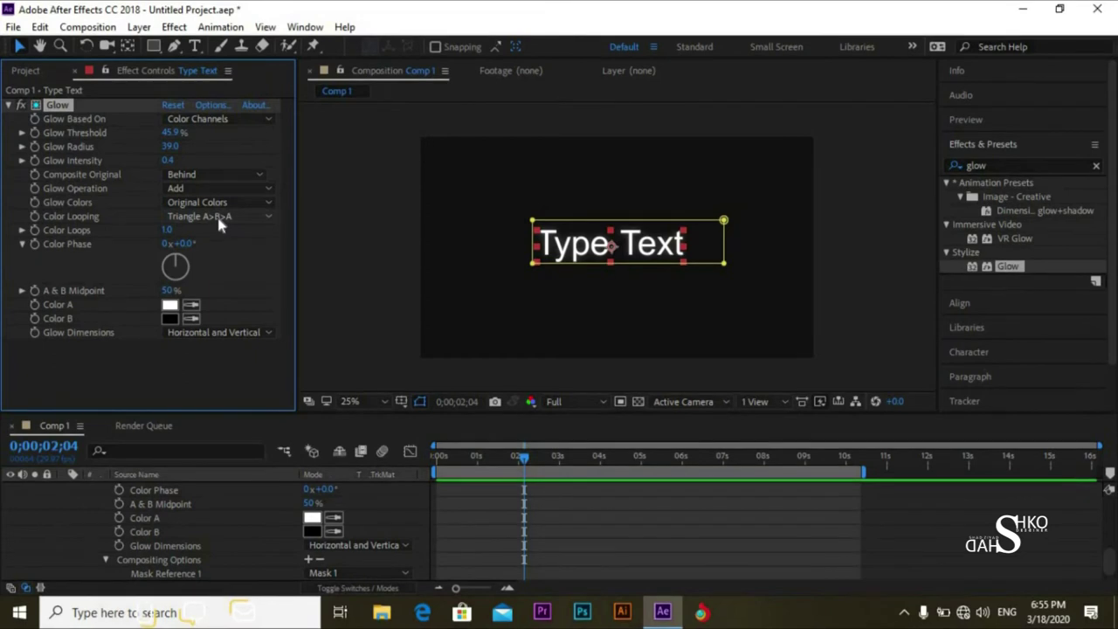
left_click(219, 221)
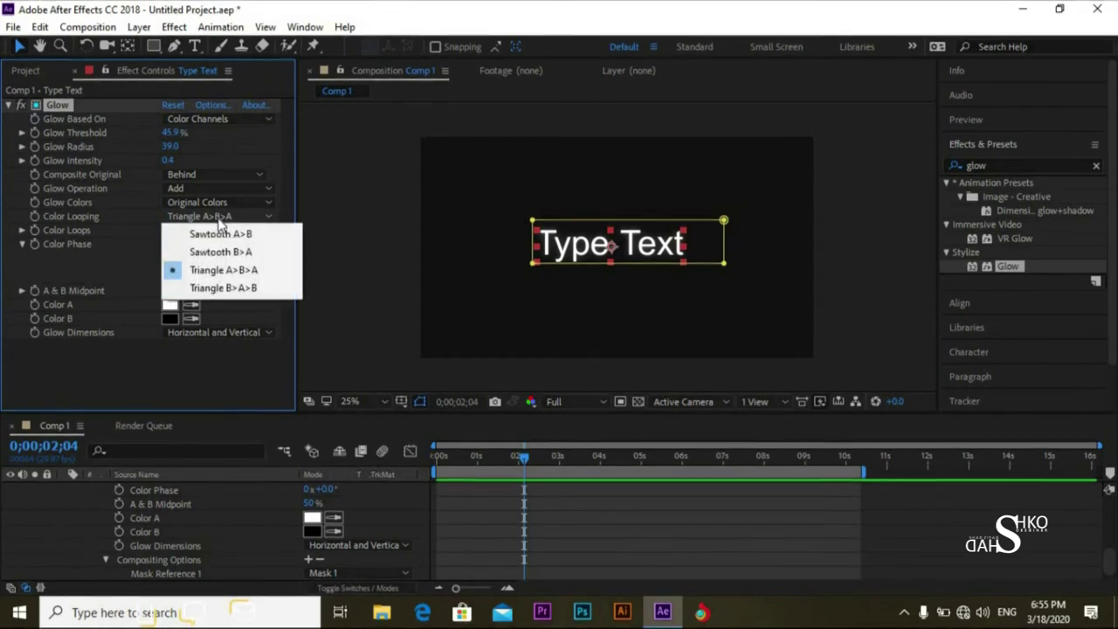
left_click(228, 271)
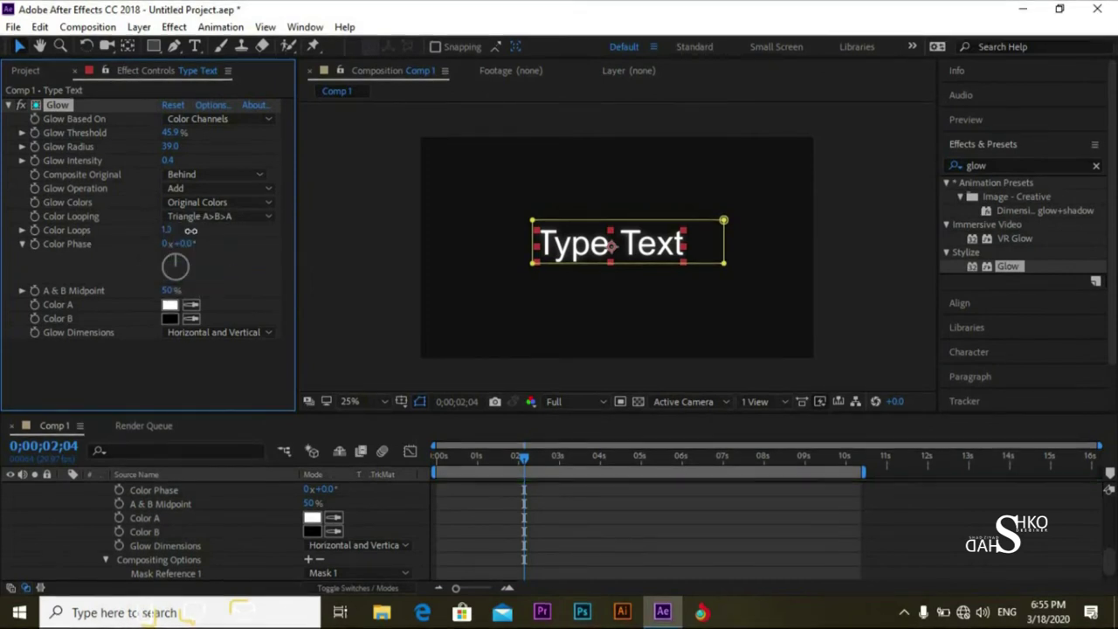
Step: Set the glow's Color Loops to 1.4, Color Phase to 0x+10.0° and A & B Midpoint to 45%
left_click_drag(174, 230, 208, 230)
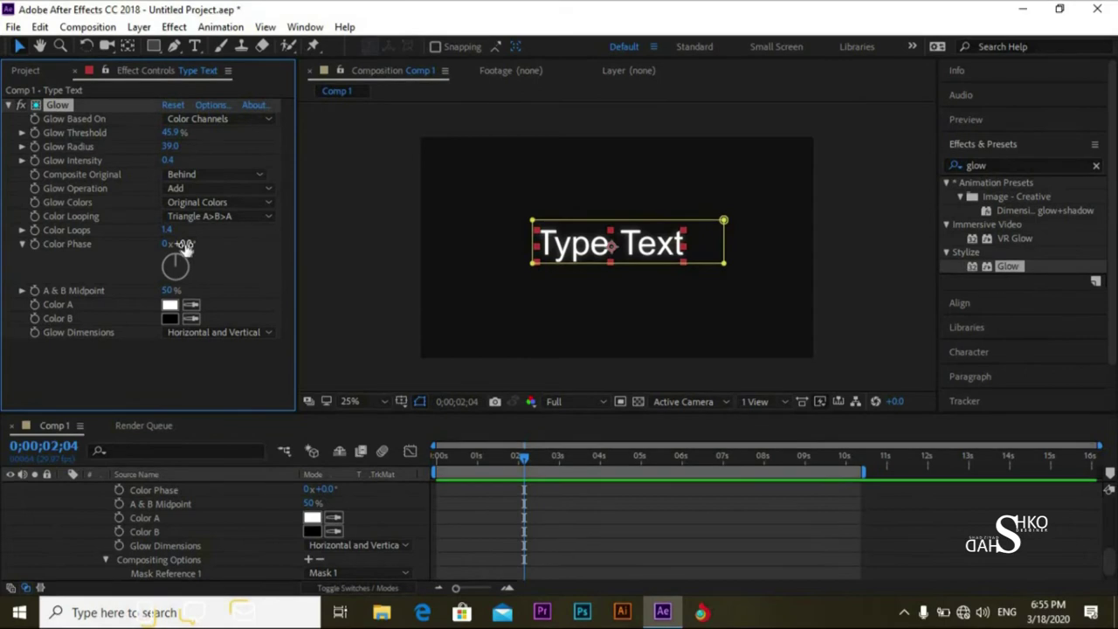
left_click_drag(182, 245, 202, 250)
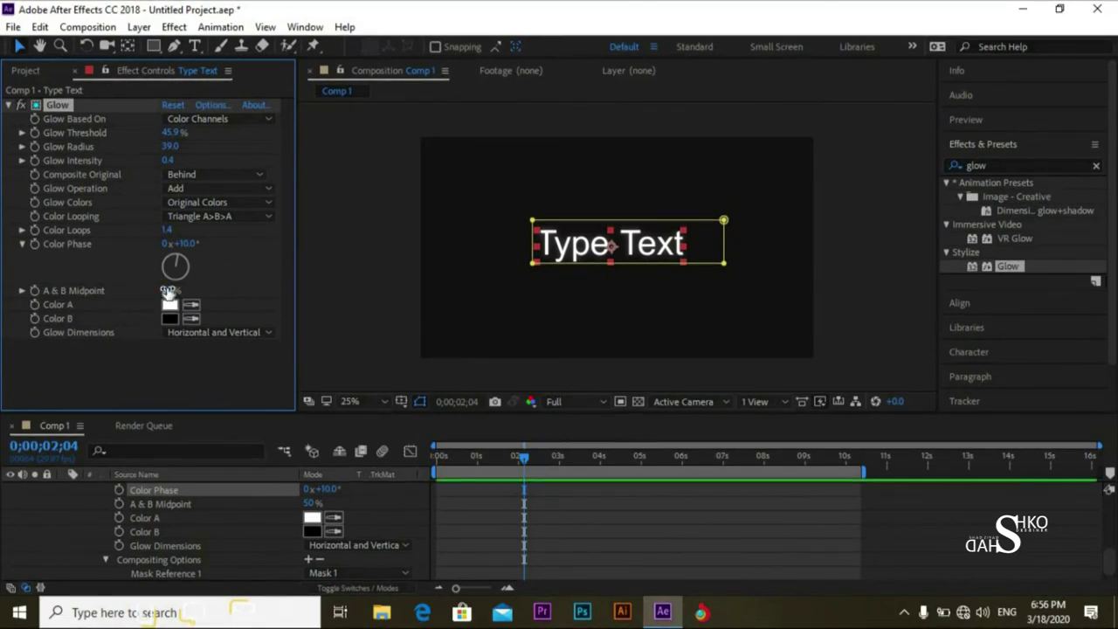
left_click_drag(180, 290, 207, 296)
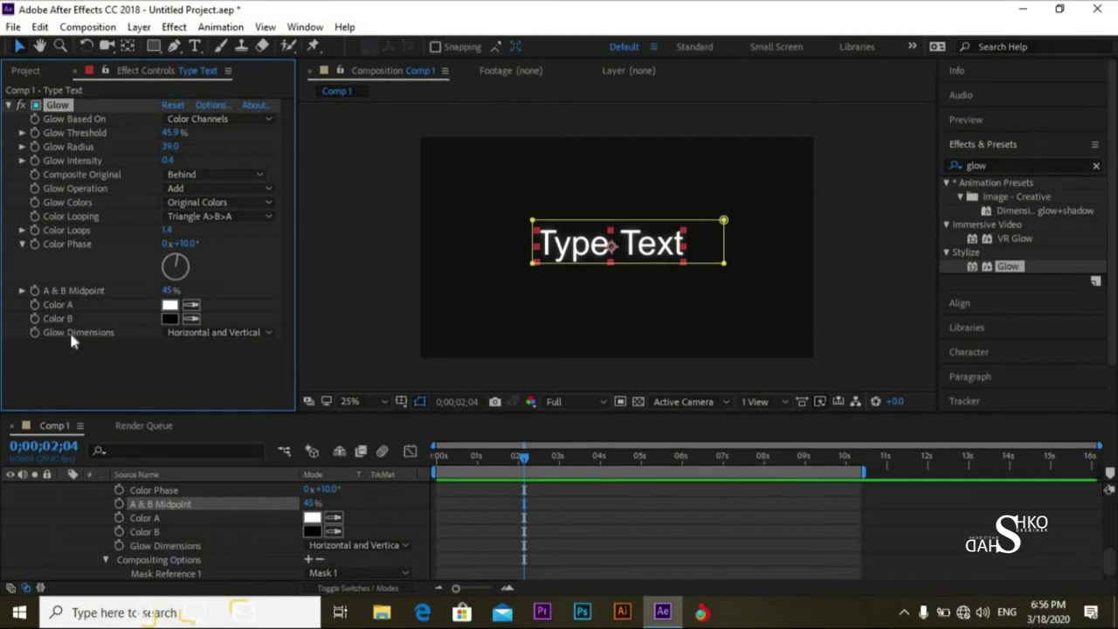
Step: Review the Glow Dimensions options, keeping Horizontal and Vertical
left_click(204, 335)
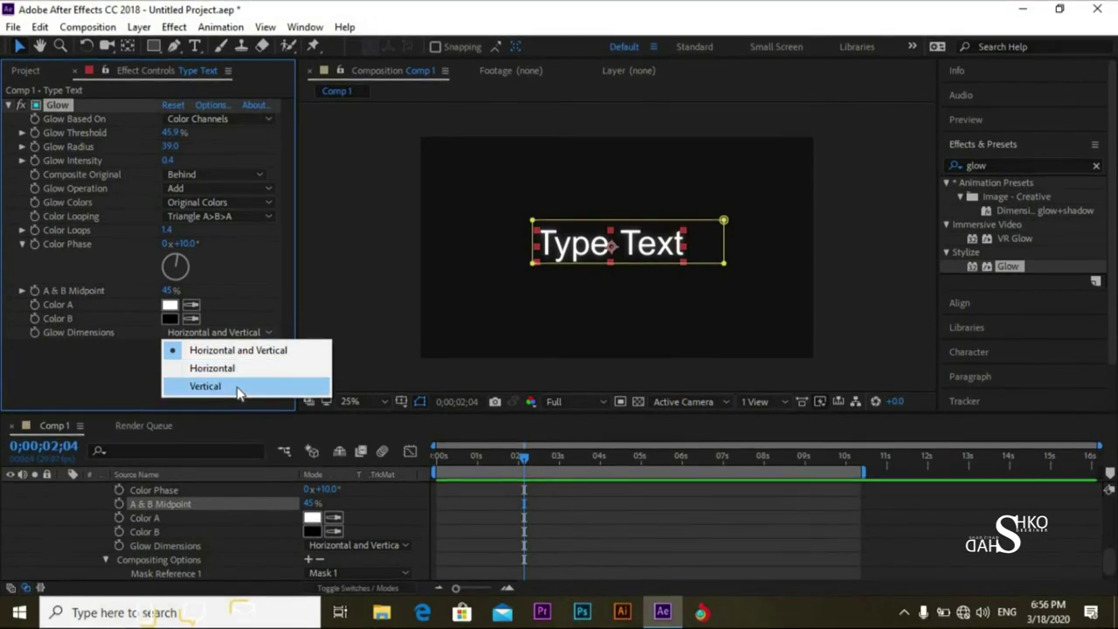
left_click(89, 370)
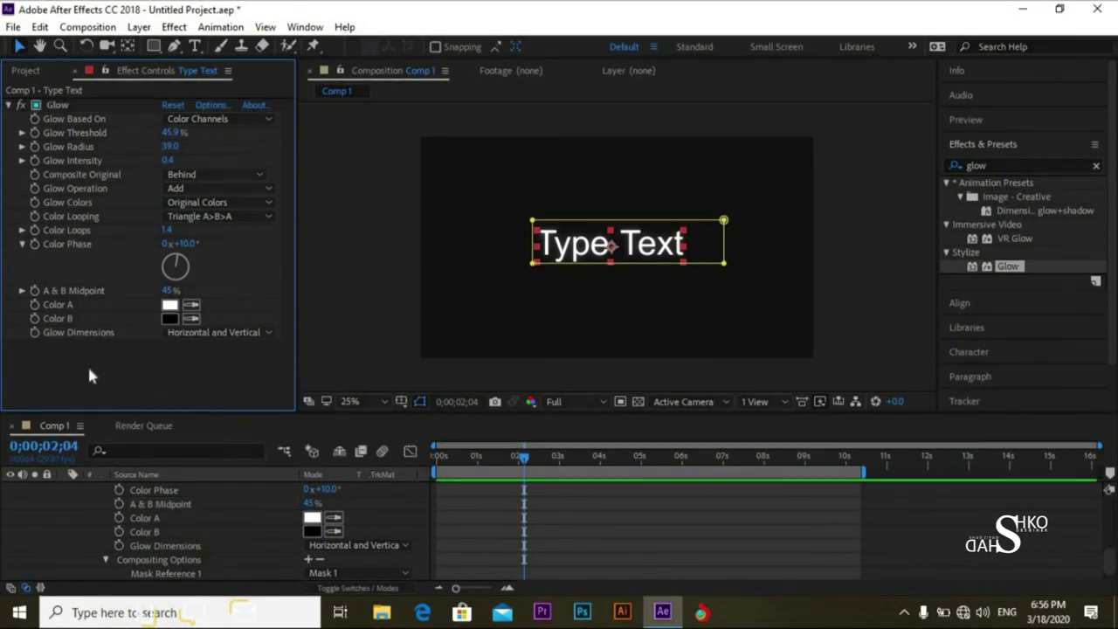
Step: Reveal the Type Text layer's mask properties and start keyframing Mask Path at 0;00;00;00
left_click_drag(523, 462, 418, 454)
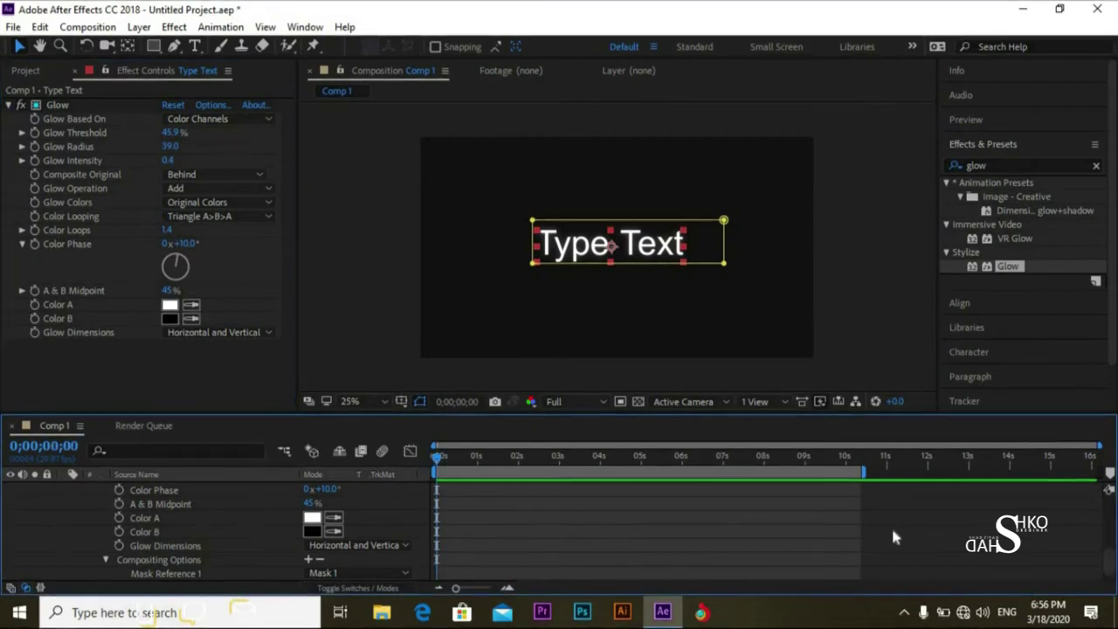
left_click_drag(1109, 559, 1111, 500)
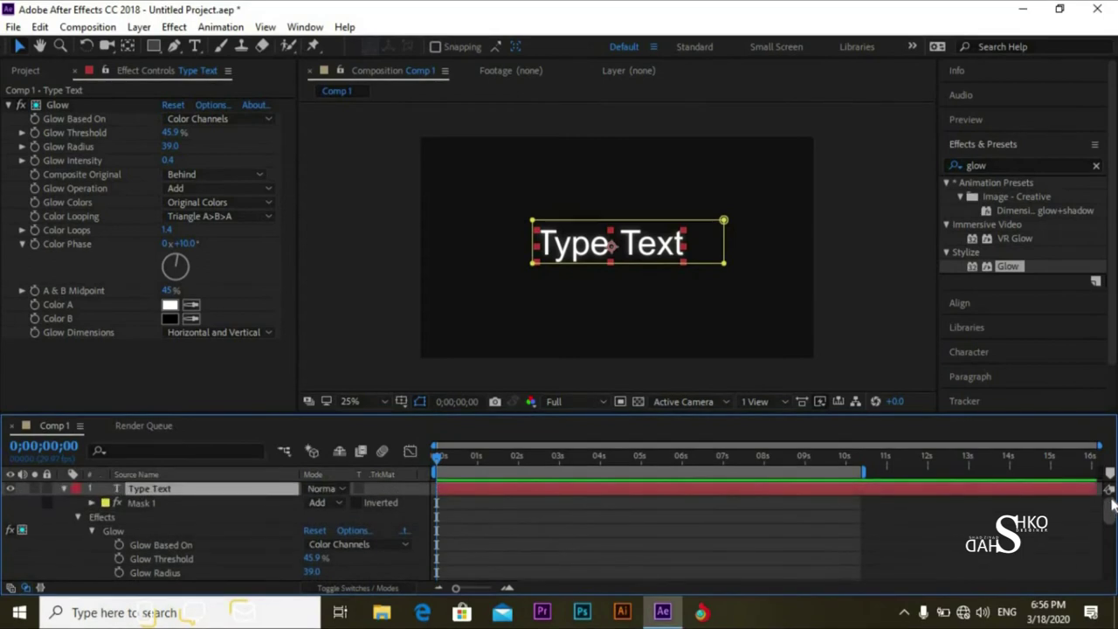
left_click(78, 517)
left_click(139, 504)
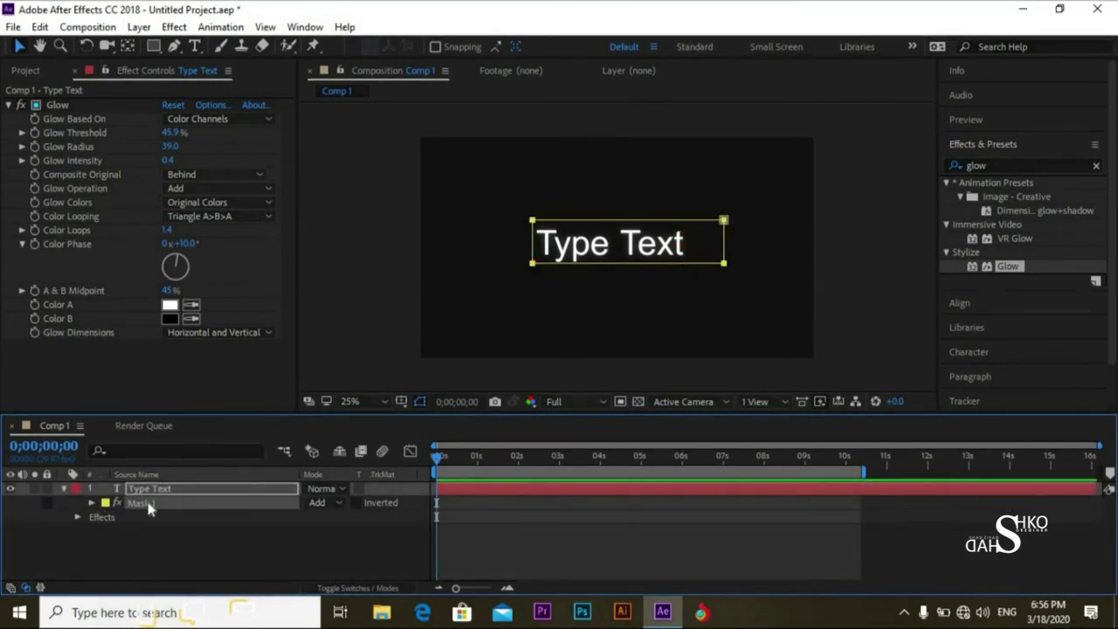
left_click(173, 491)
key("m")
key("m")
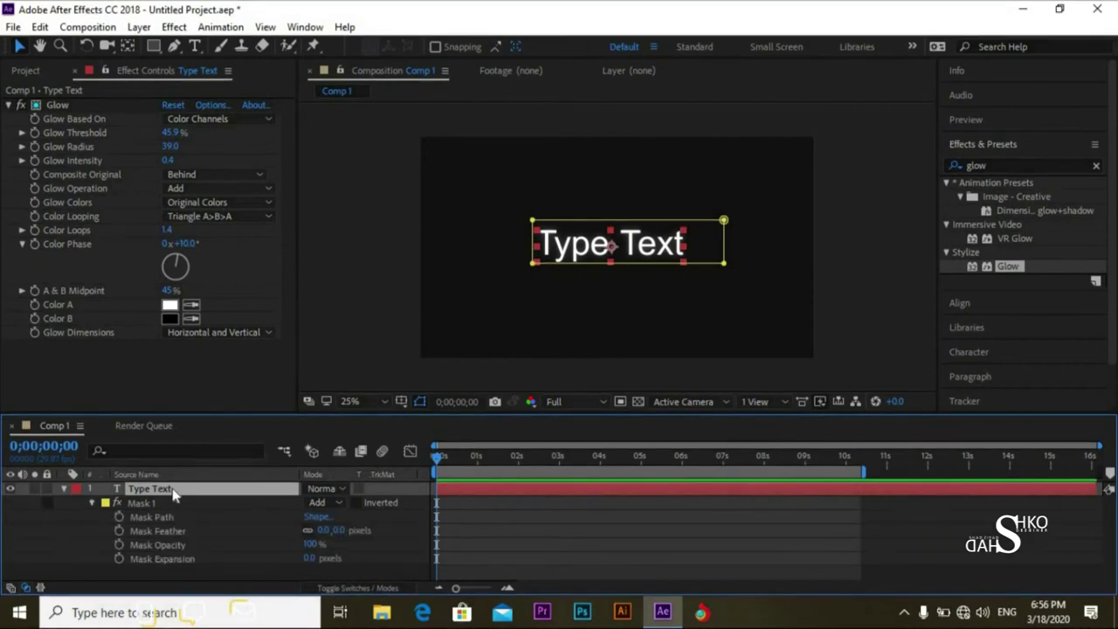
left_click(118, 518)
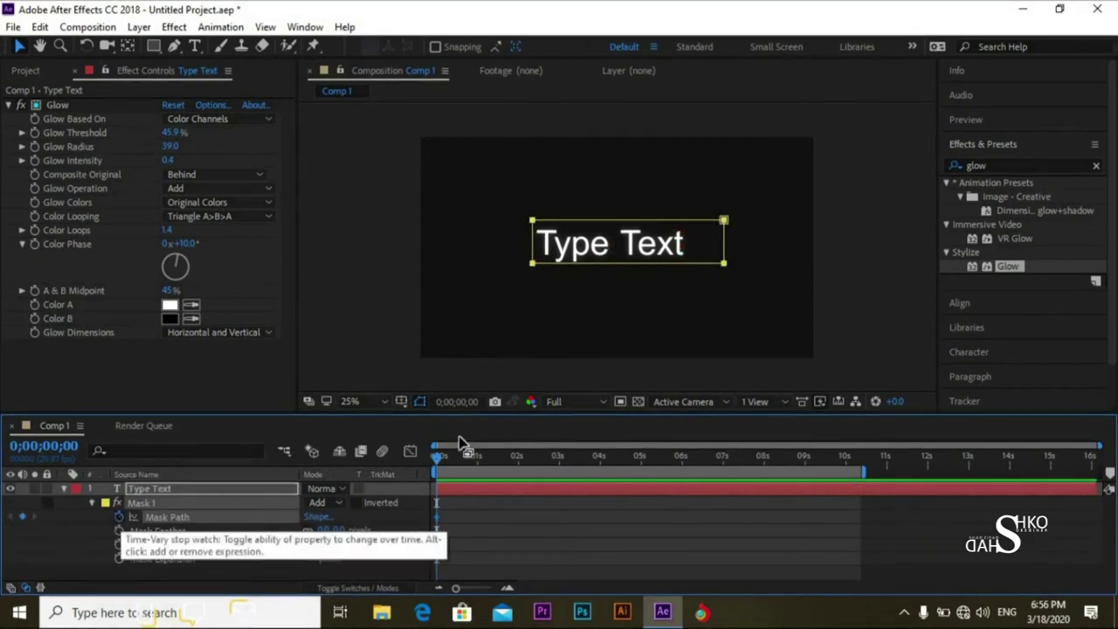
Step: Shift Mask 1 leftward and reshape its two right-hand corners down and inward so the mask becomes a slanted quadrilateral
left_click(727, 250)
left_click_drag(728, 251, 650, 253)
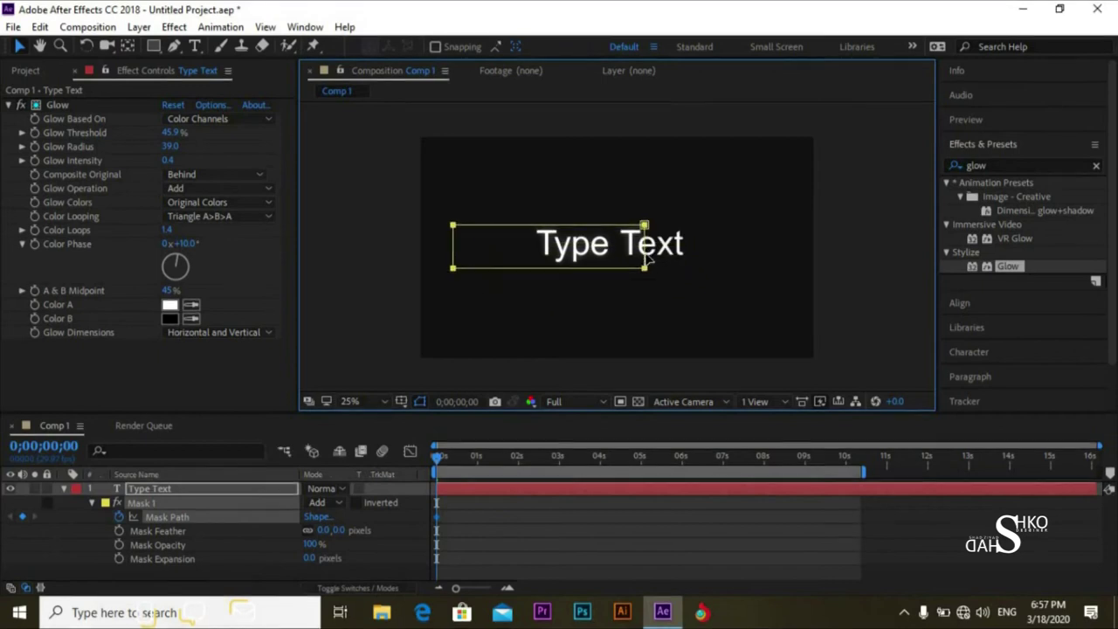
left_click_drag(629, 300, 678, 291)
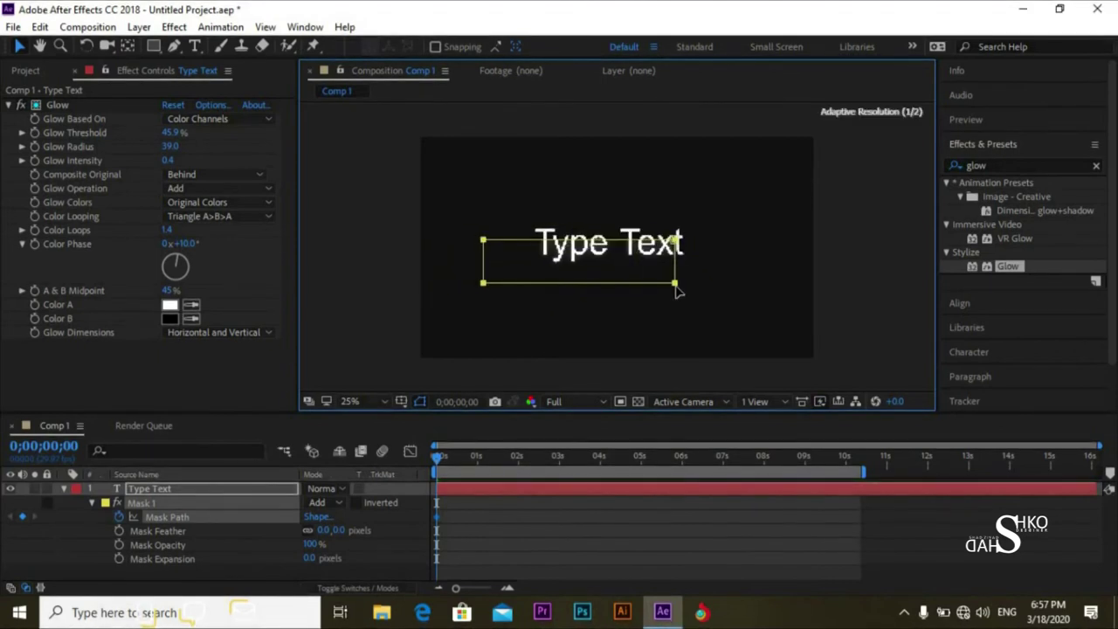
left_click(184, 535)
left_click_drag(671, 284, 645, 305)
left_click_drag(675, 244, 626, 264)
mouse_move(643, 307)
left_mouse_down()
mouse_move(621, 315)
mouse_move(632, 314)
left_mouse_up()
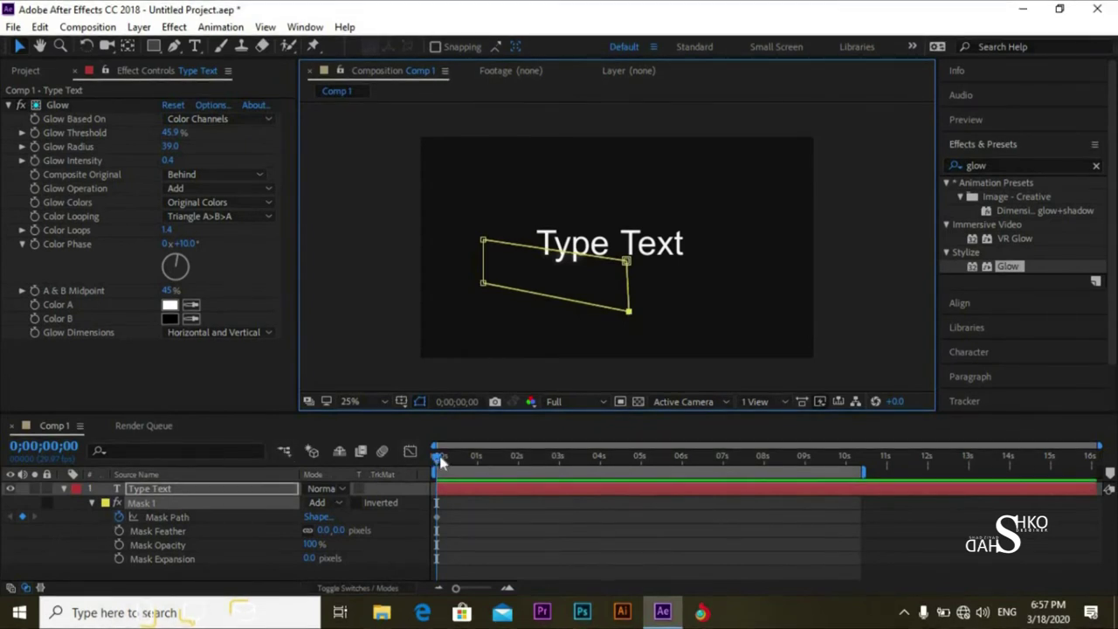
Step: Move the whole slanted mask up and left so it overlaps only the start of the text
left_click(534, 276)
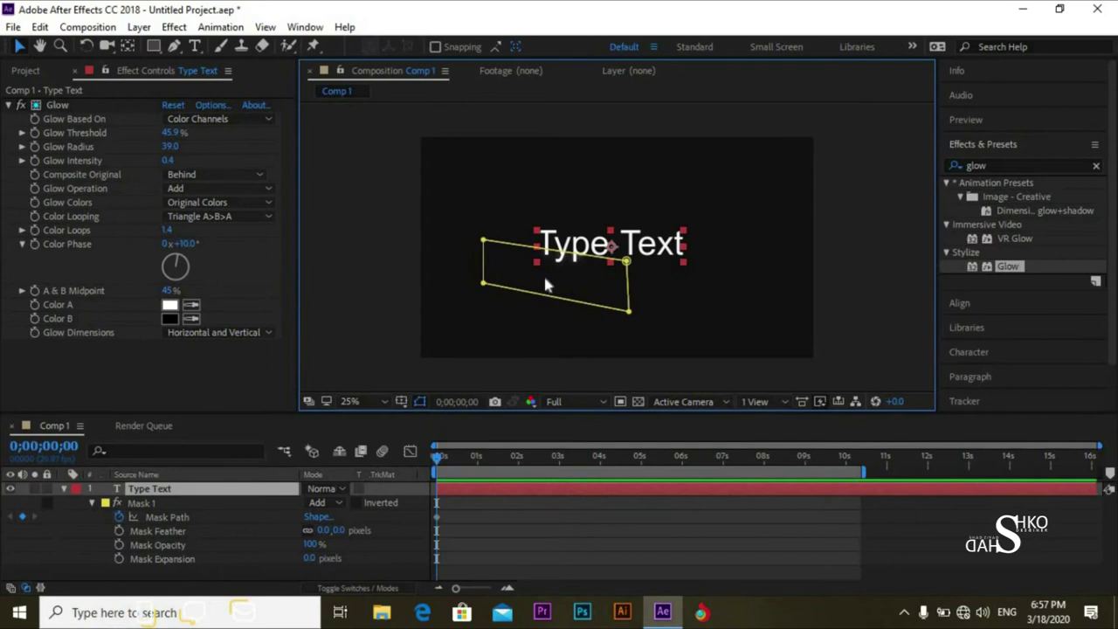
left_click(173, 517)
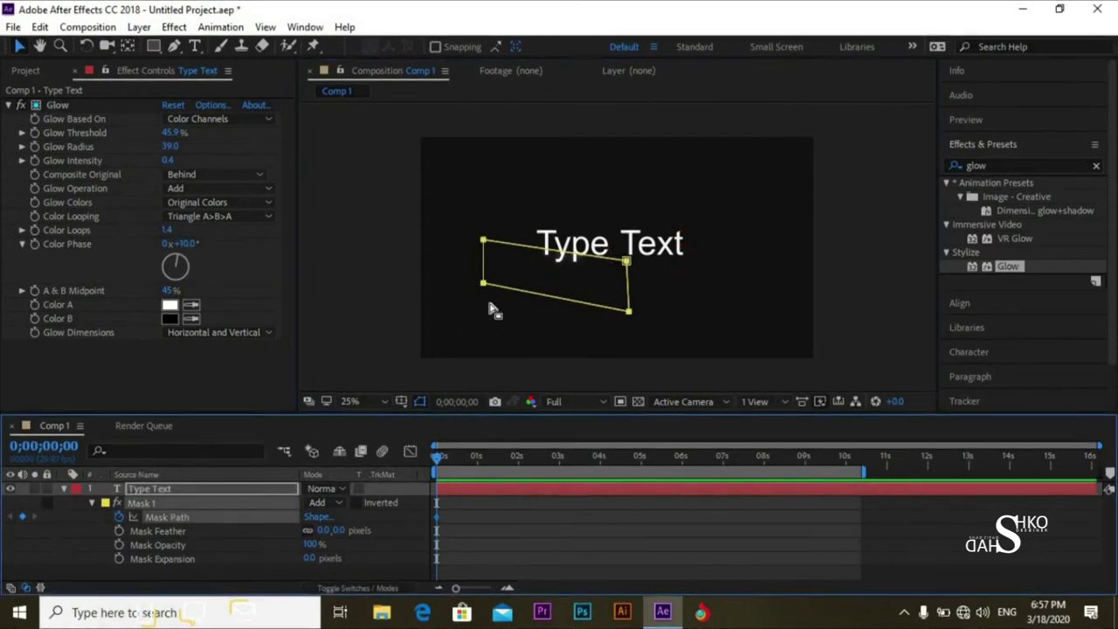
double_click(518, 294)
left_click_drag(522, 273, 452, 241)
Step: Add a second Mask Path keyframe at 0;00;02;03 by moving the whole mask across to the right of the text
left_click_drag(437, 456, 522, 458)
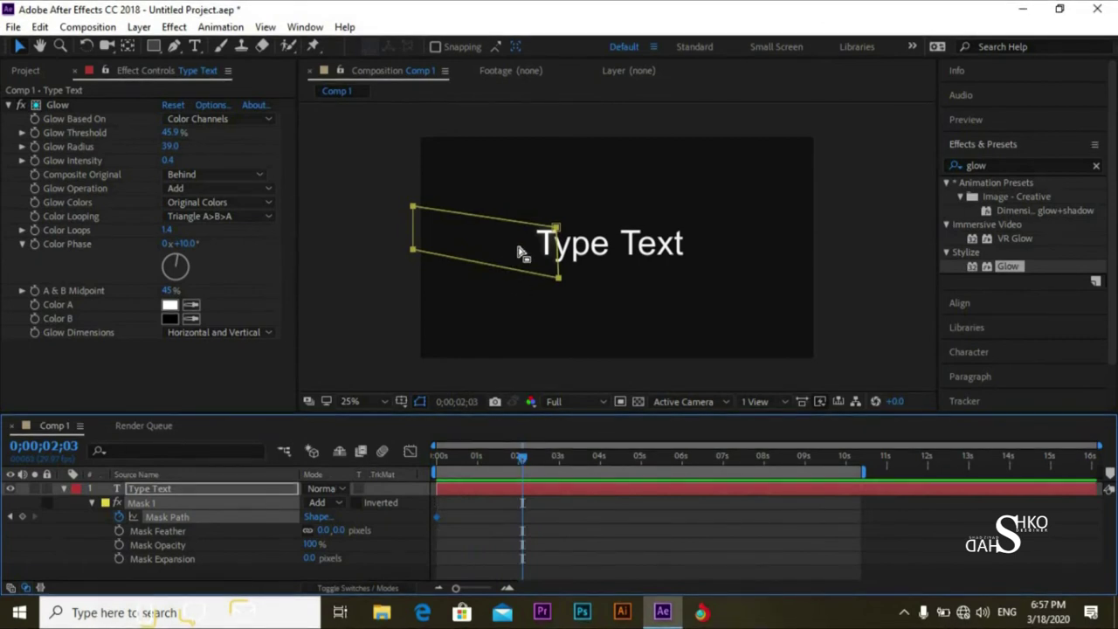
left_click(515, 252)
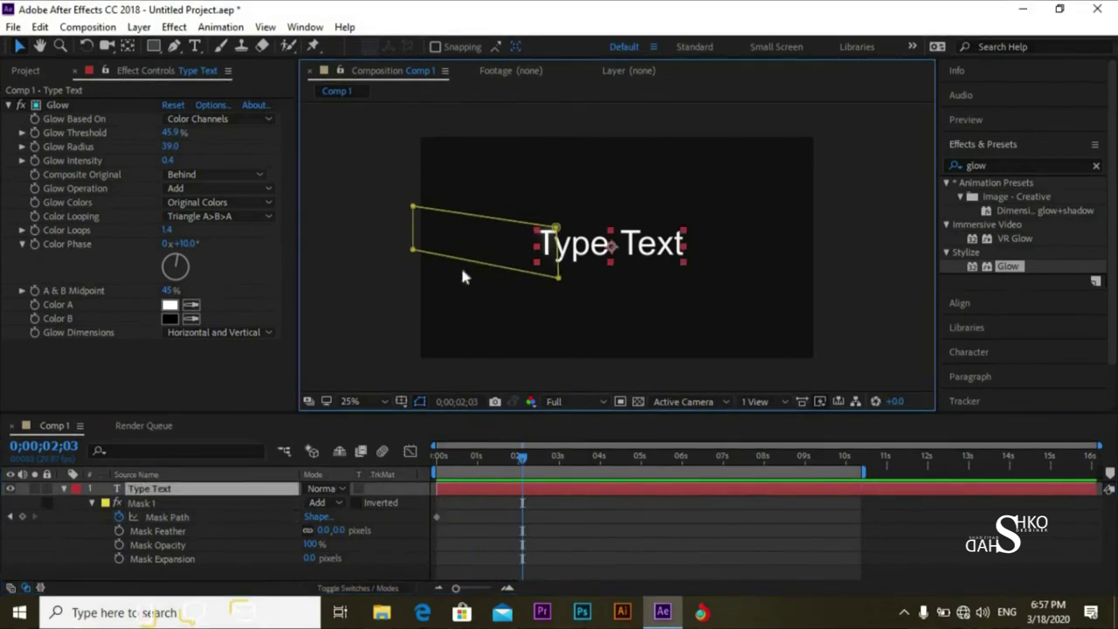
left_click(164, 516)
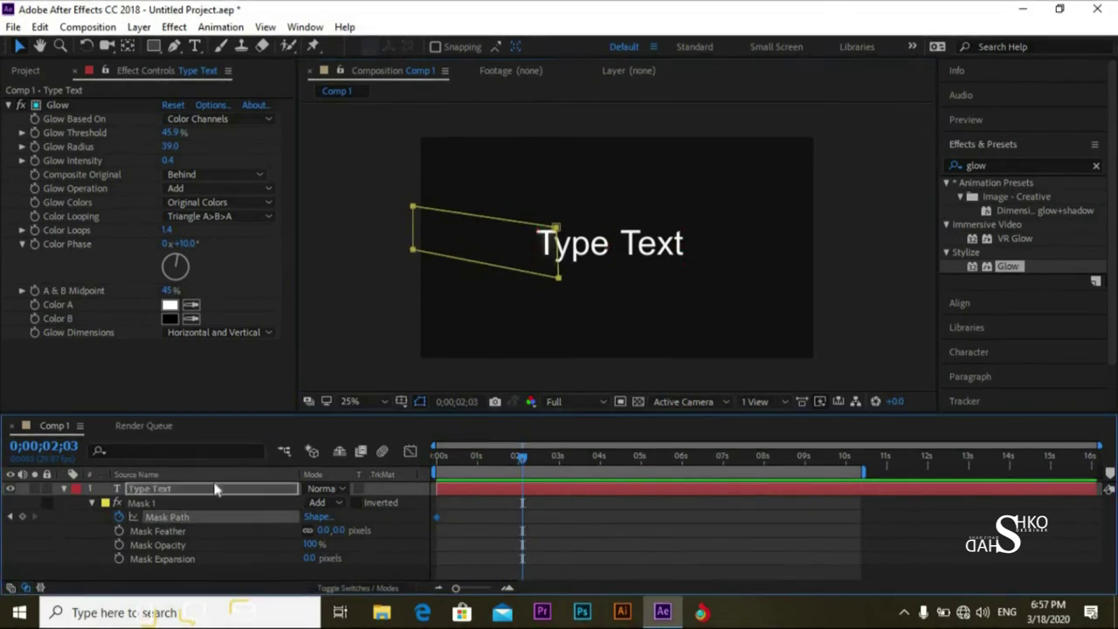
double_click(498, 272)
left_click_drag(548, 249, 808, 240)
Step: Hide the mask outlines and preview the glow sweep across the text from the start of the timeline
left_click_drag(523, 468, 434, 468)
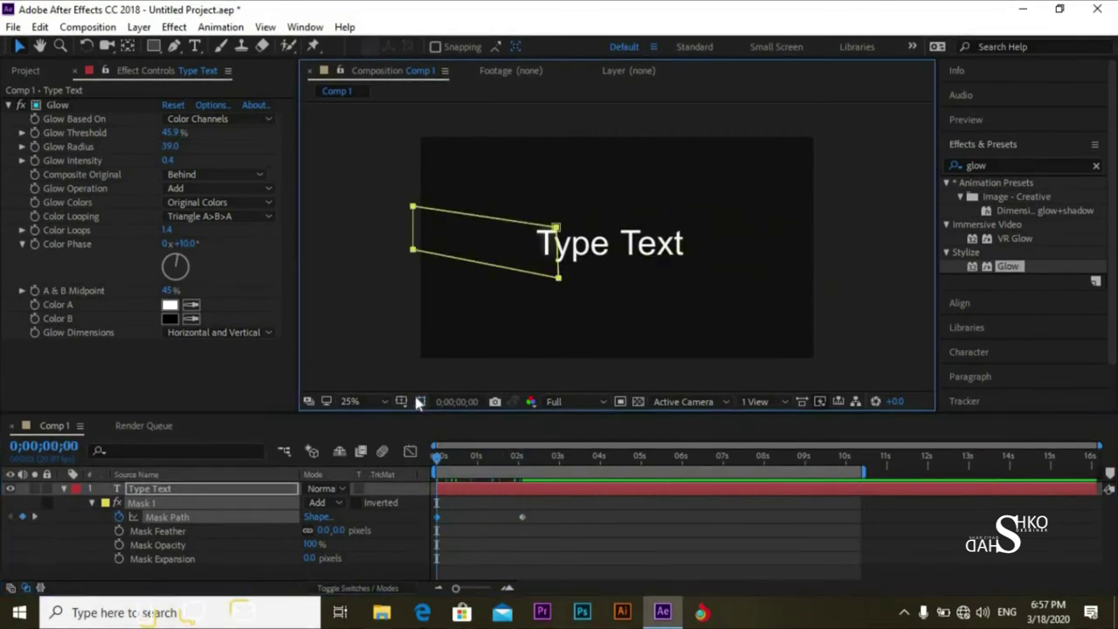
left_click(420, 401)
key("space")
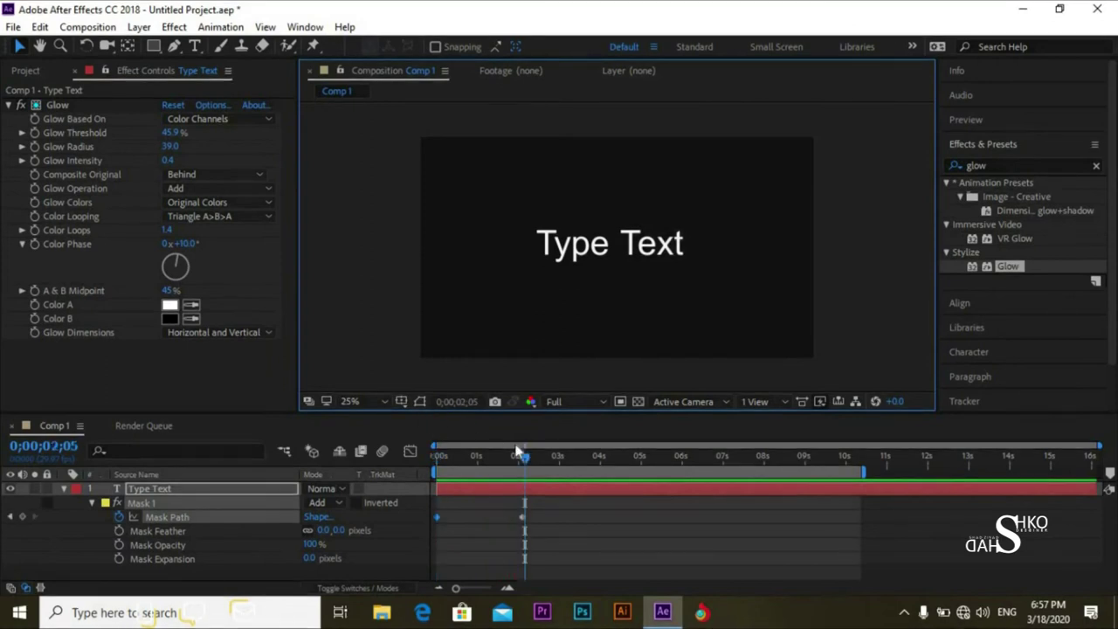
left_click_drag(512, 461, 439, 470)
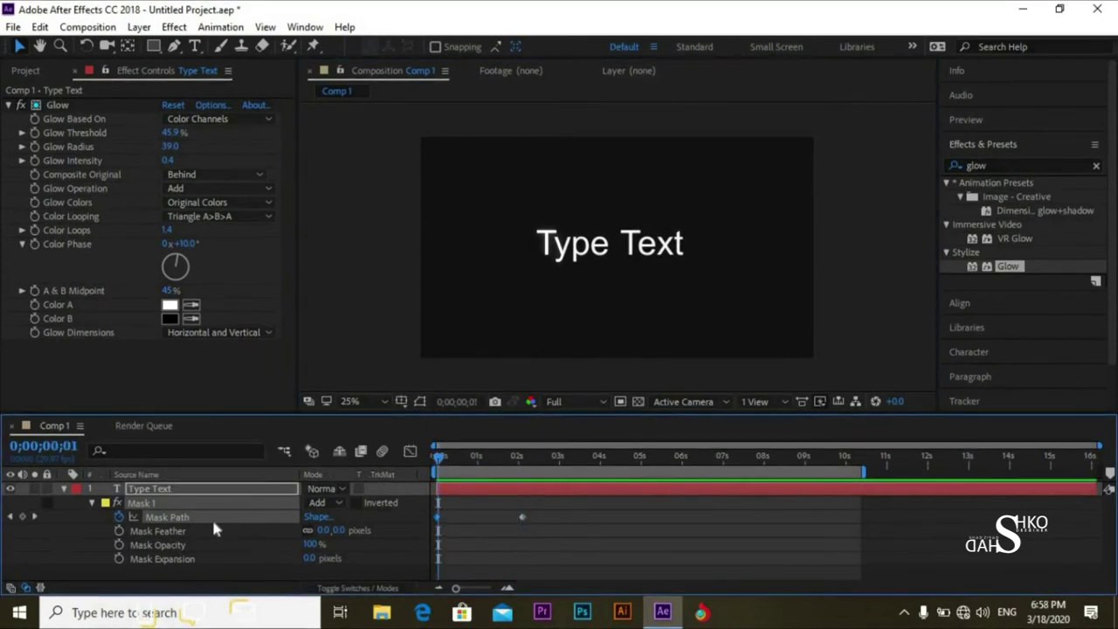
Step: Try moving the mask slightly right at 0;00;00;01 with its outline shown, undo the move and hide the outline again
left_click(424, 401)
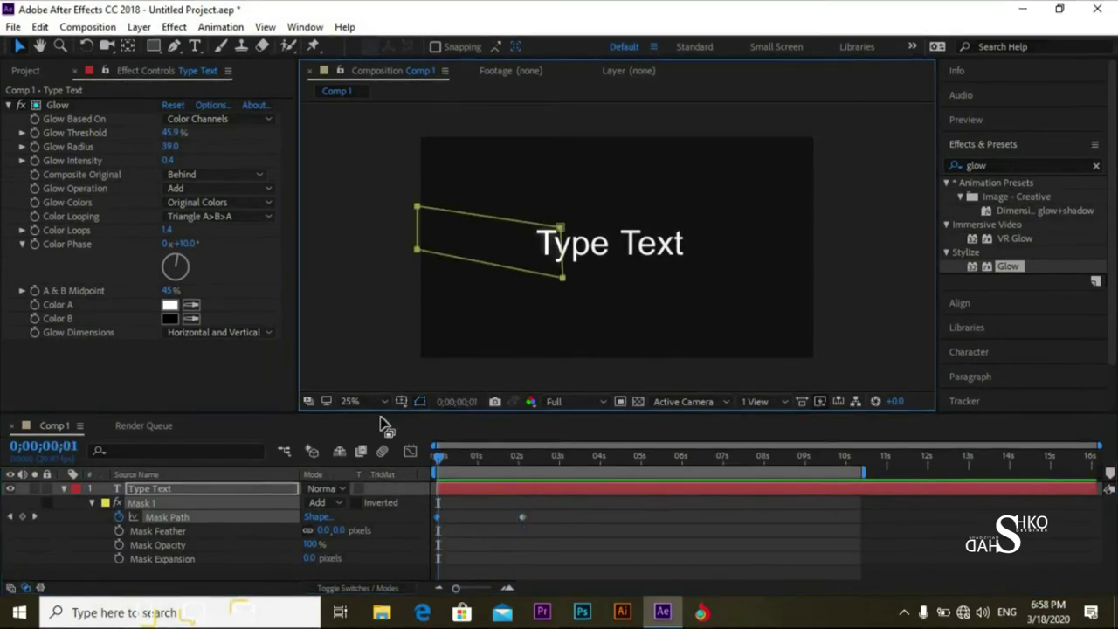
left_click(417, 237)
left_click_drag(429, 236, 448, 238)
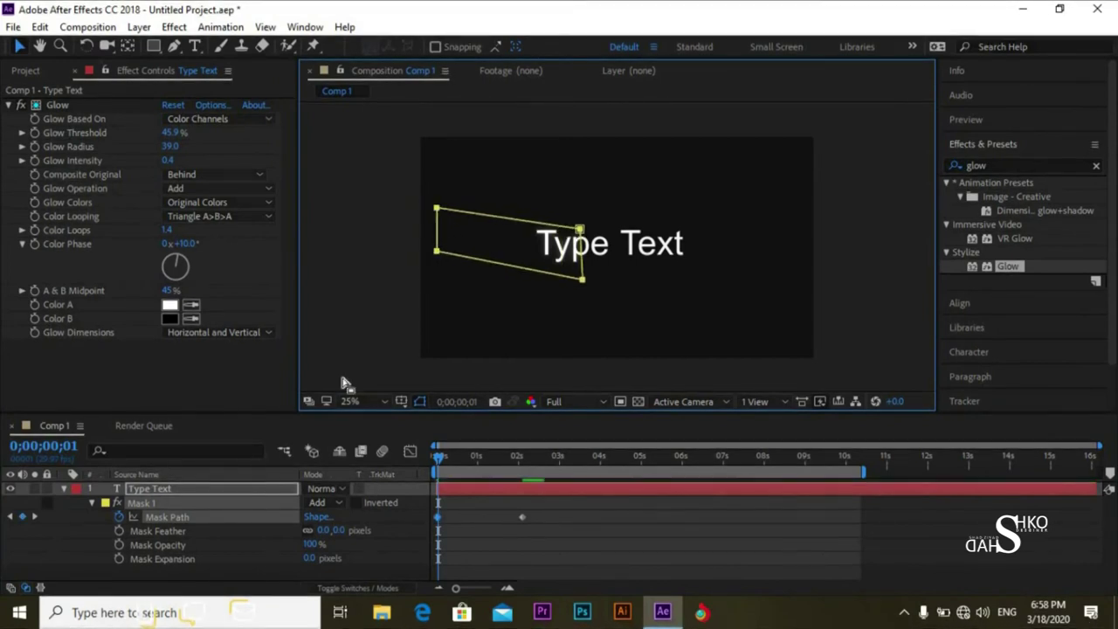
key("ctrl+z")
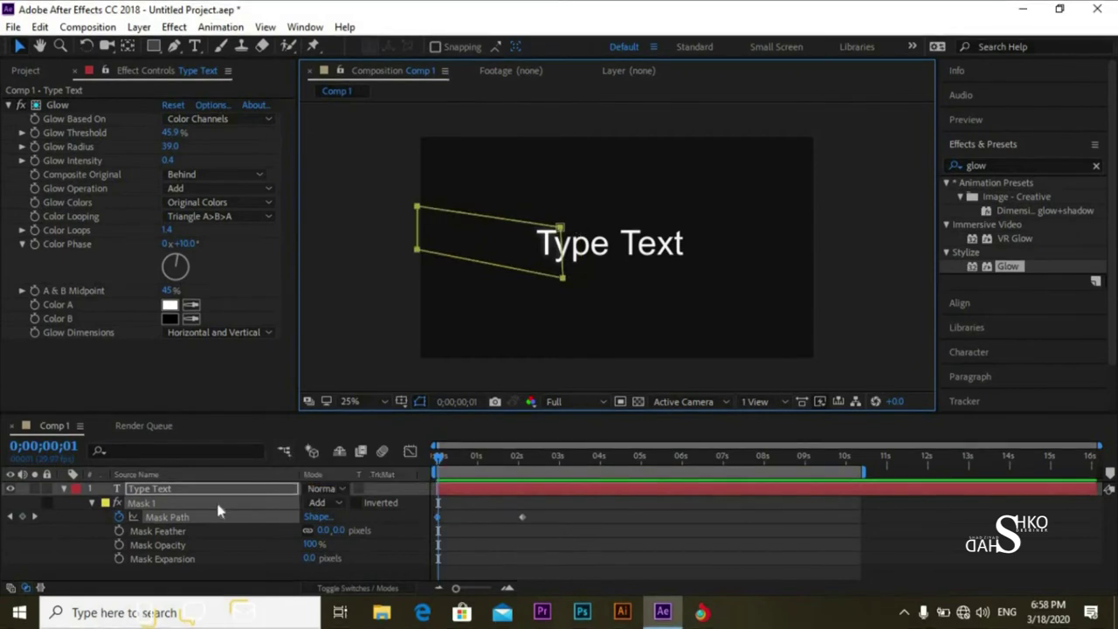
double_click(418, 237)
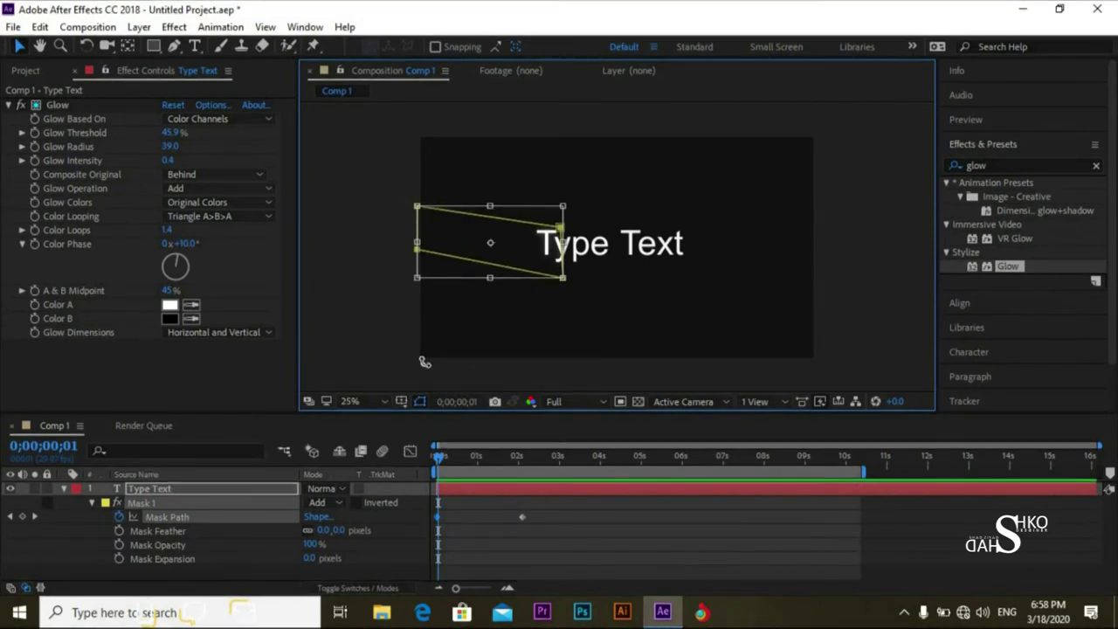
left_click(420, 399)
left_click(421, 401)
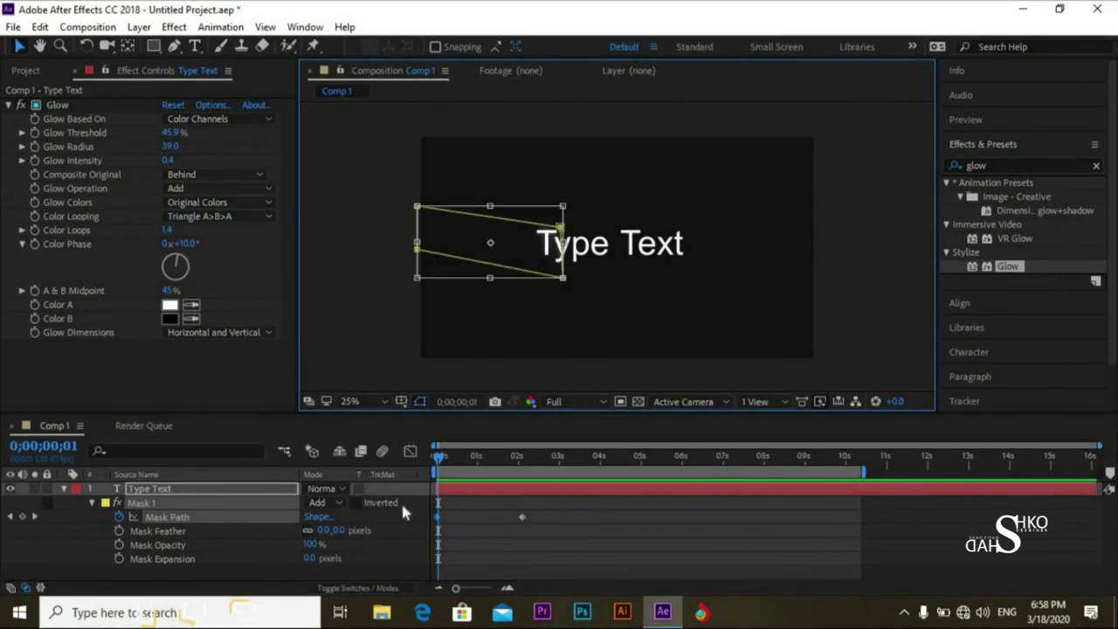
left_click(418, 400)
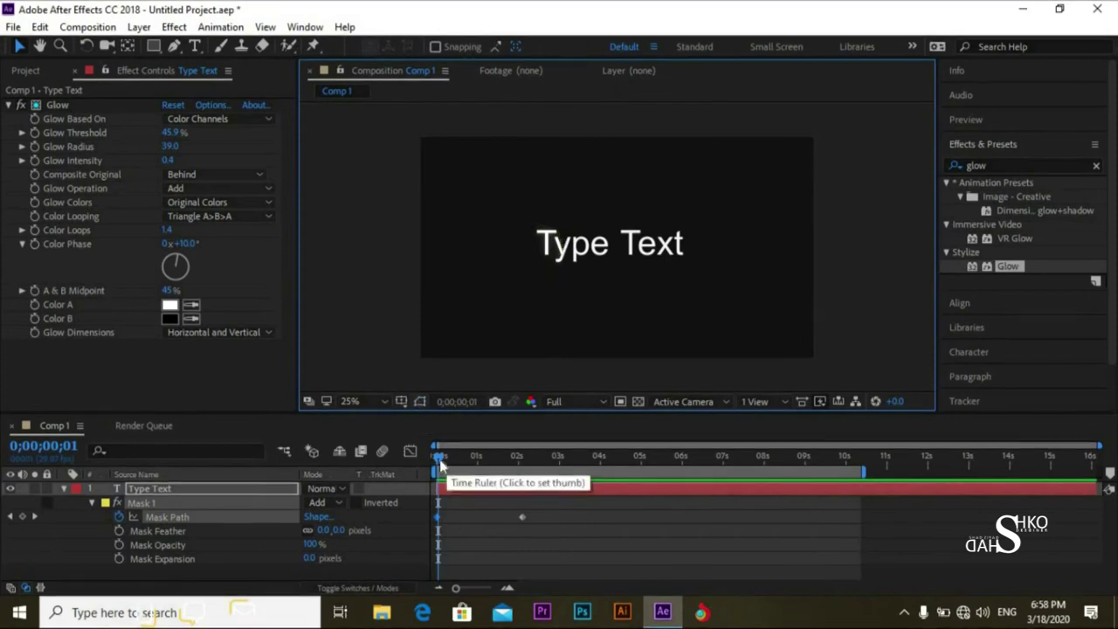
Step: Play the mask animation from the start and scrub back to 0;00;00;25 to check the glow
left_click(467, 456)
left_click_drag(481, 456, 382, 467)
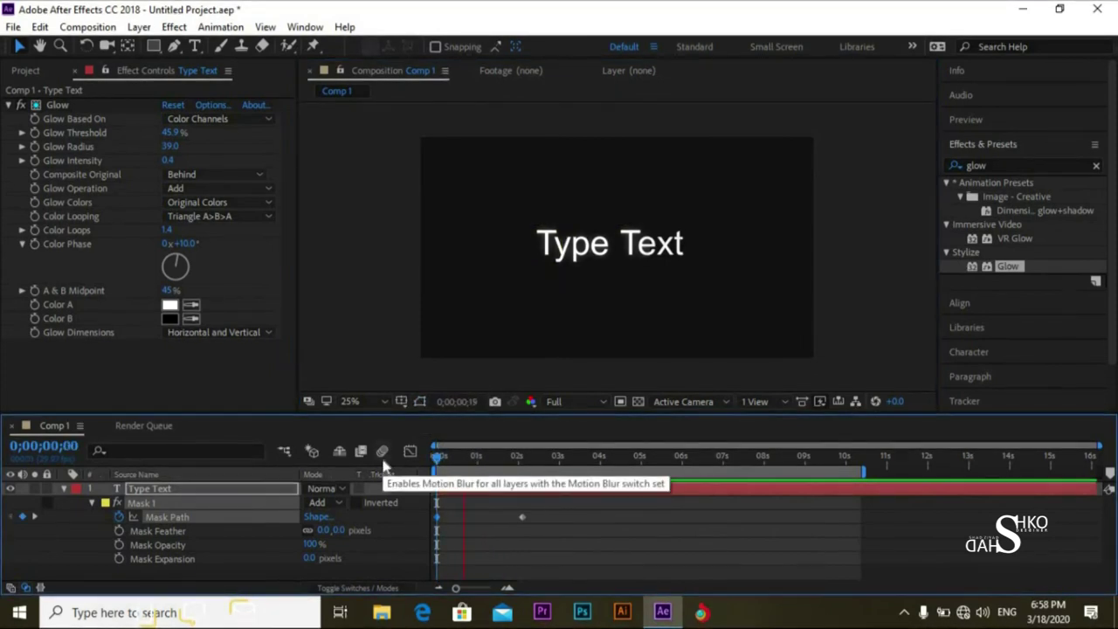
key("space")
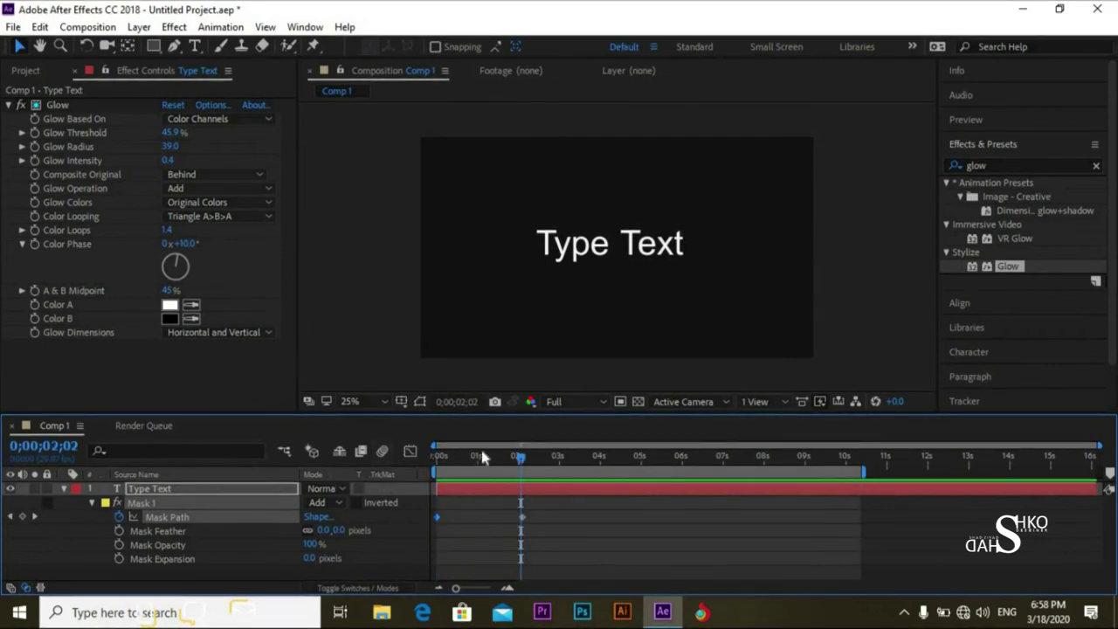
left_click_drag(510, 458, 472, 456)
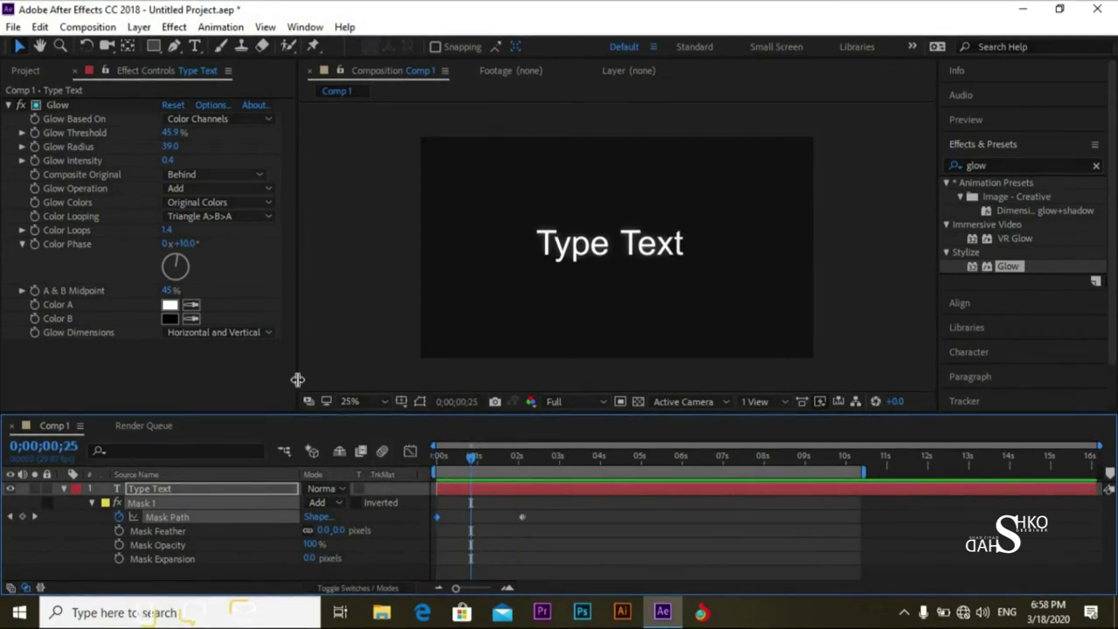
Step: Set the glow's Color A to yellow (E7DF05) and preview the animation from the start
left_click(169, 305)
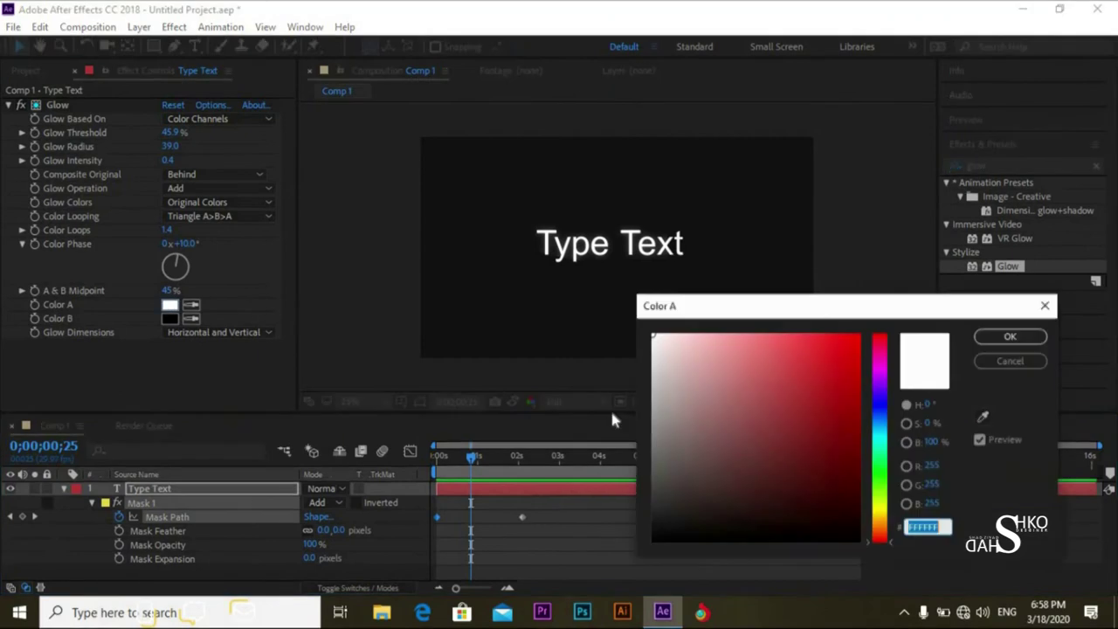
mouse_move(882, 445)
left_mouse_down()
mouse_move(879, 511)
mouse_move(856, 352)
left_mouse_up()
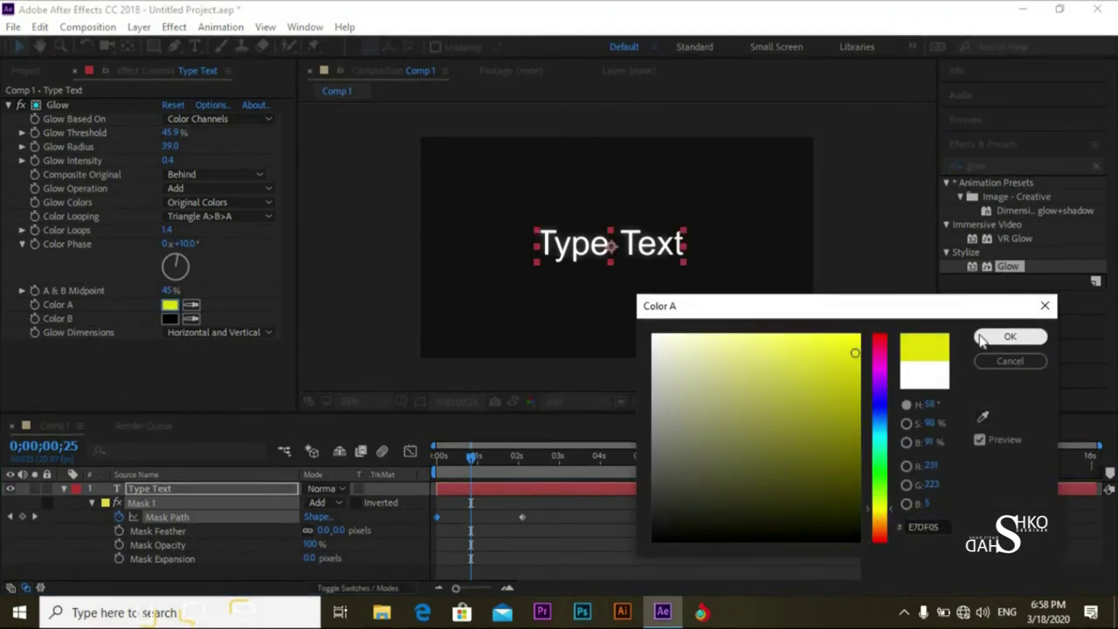
left_click(982, 339)
left_click_drag(465, 467, 428, 467)
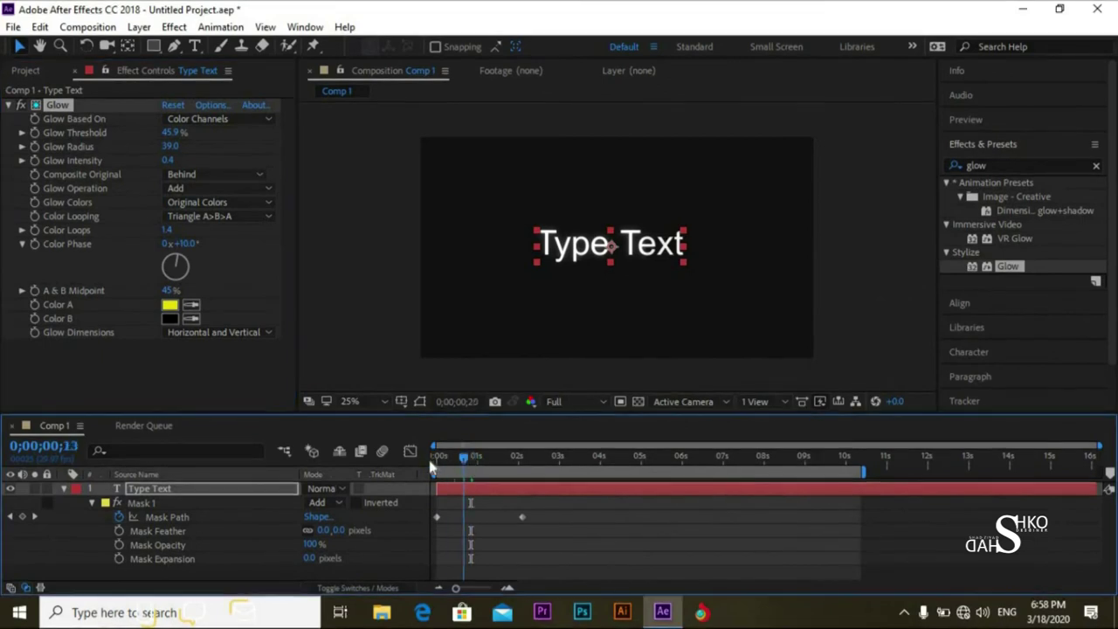
key("space")
key("space")
Step: Set the Glow Radius to 33.0 and replay the animation from the start
mouse_move(172, 145)
left_mouse_down()
mouse_move(162, 153)
mouse_move(172, 149)
left_mouse_up()
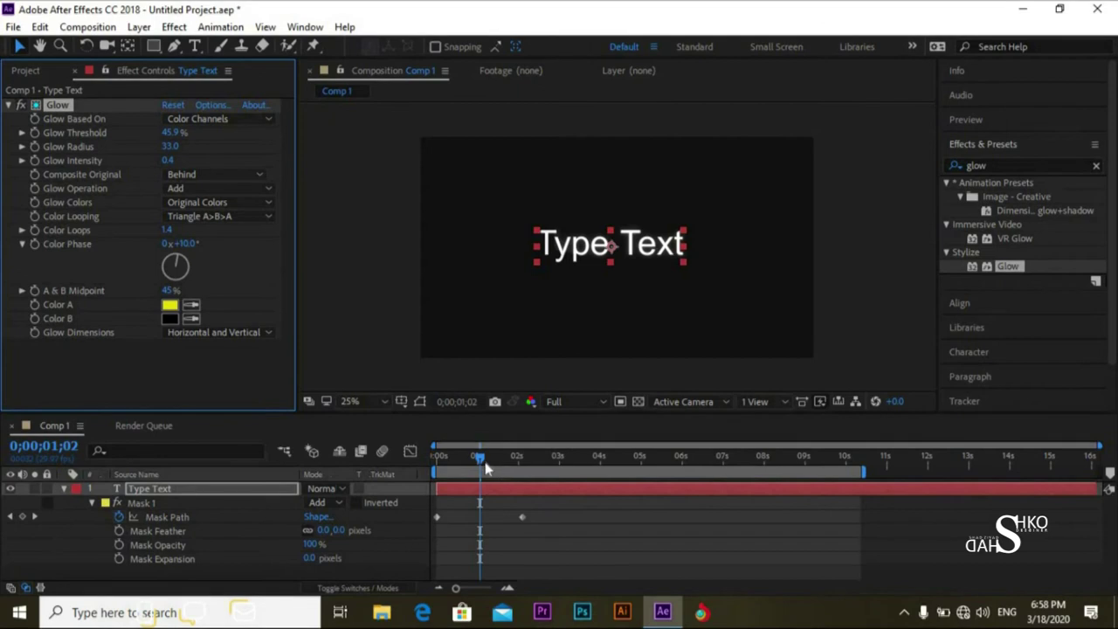
left_click(413, 458)
key("space")
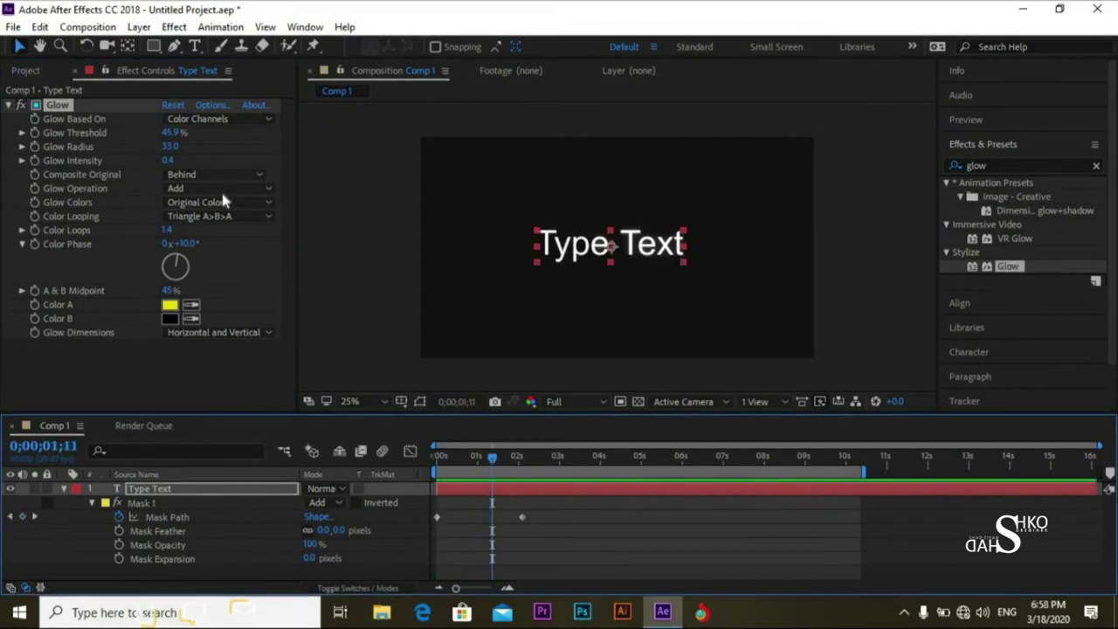
Step: Set the Glow Threshold to 78.8% and preview the text's glow sweep from the start
left_click_drag(171, 133, 241, 139)
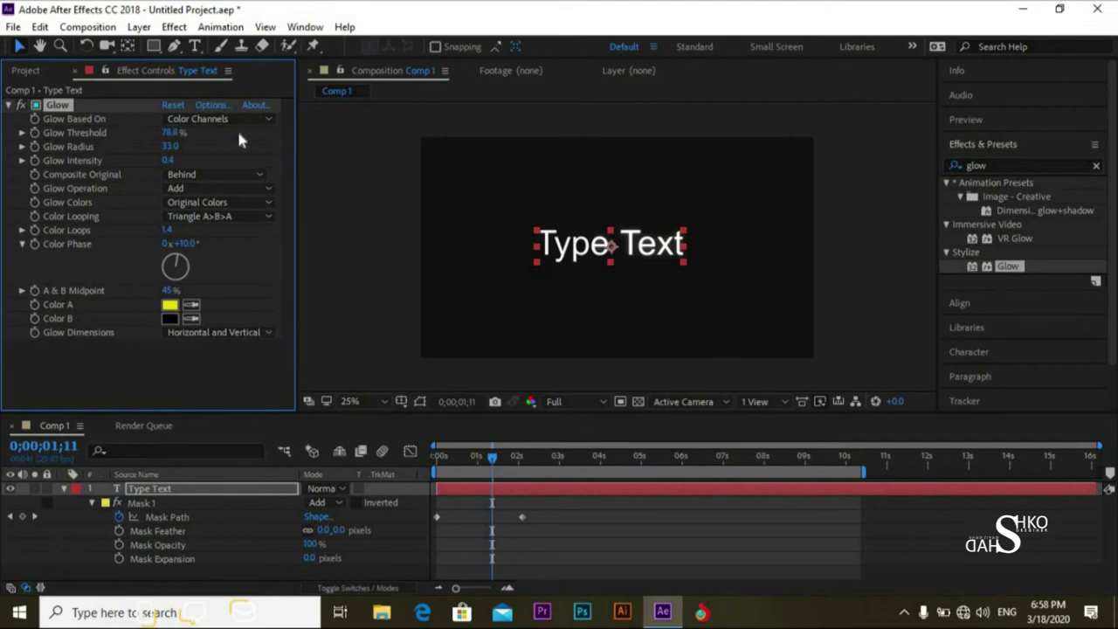
left_click(422, 459)
key("space")
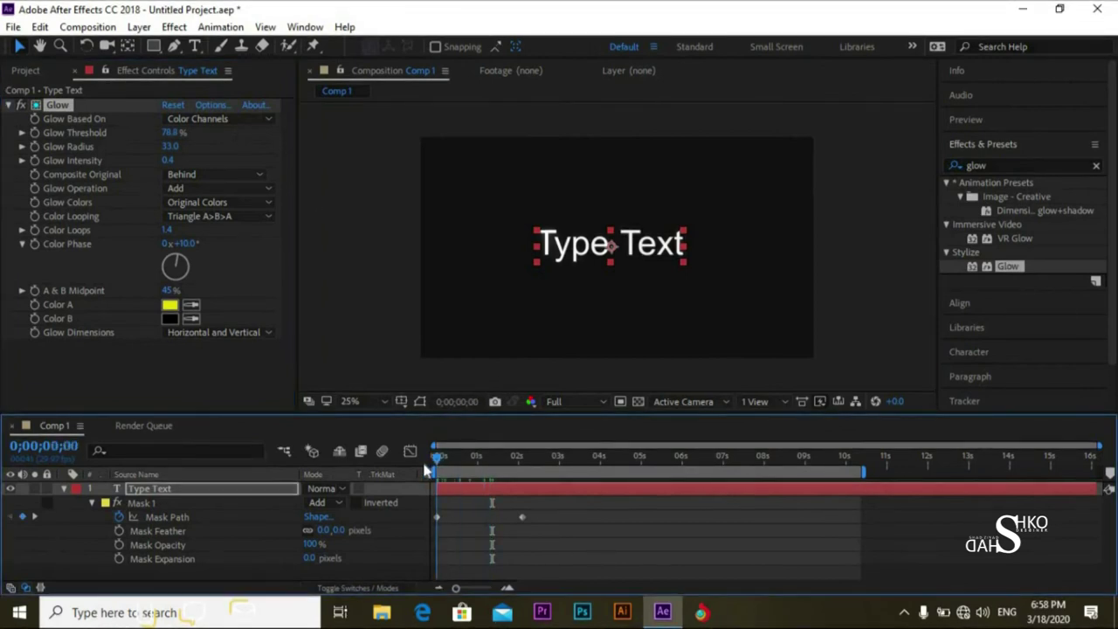
key("space")
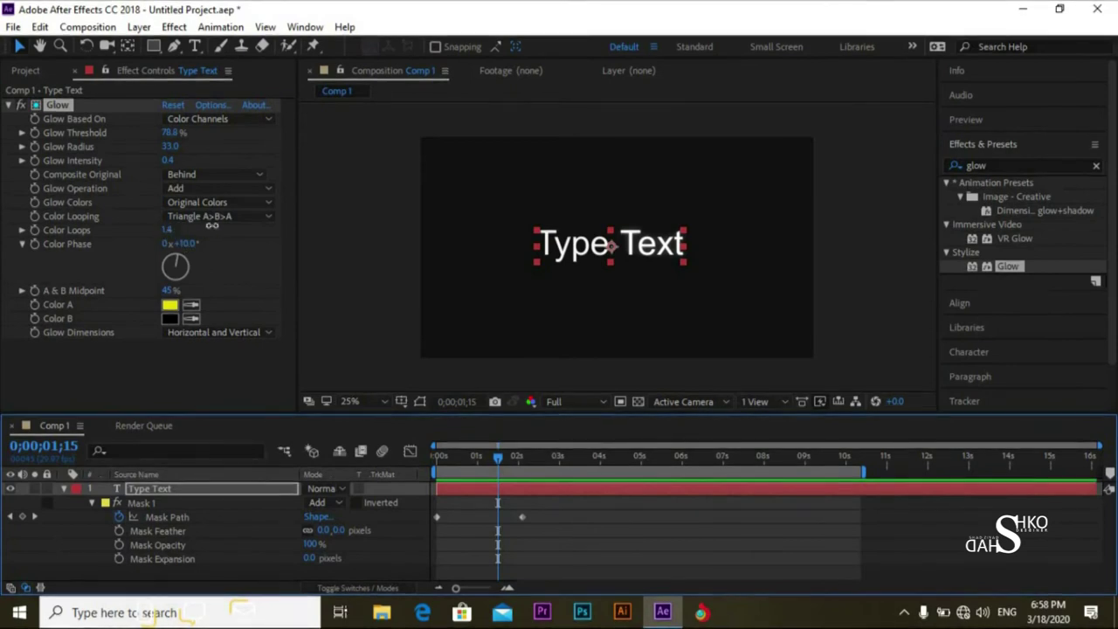
Step: Set the glow's Color Loops to 2.2 and Color Phase to 61°, and preview the animation from the start
left_click_drag(180, 244, 250, 258)
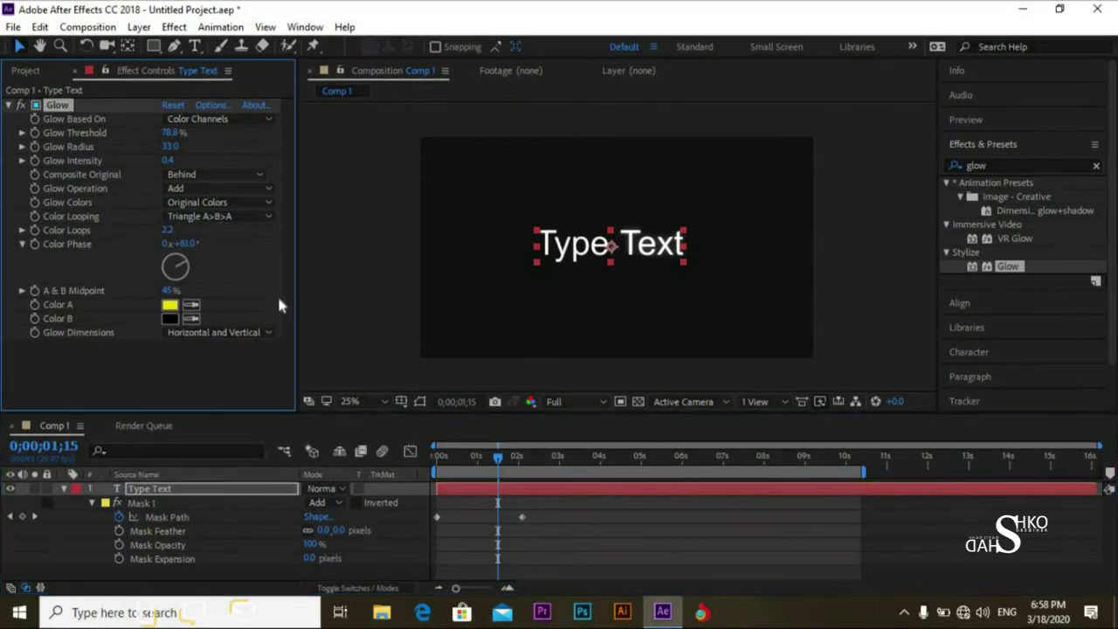
left_click_drag(495, 459, 408, 453)
key("space")
key("space")
mouse_move(437, 456)
left_mouse_down()
mouse_move(474, 456)
mouse_move(441, 456)
left_mouse_up()
key("Home")
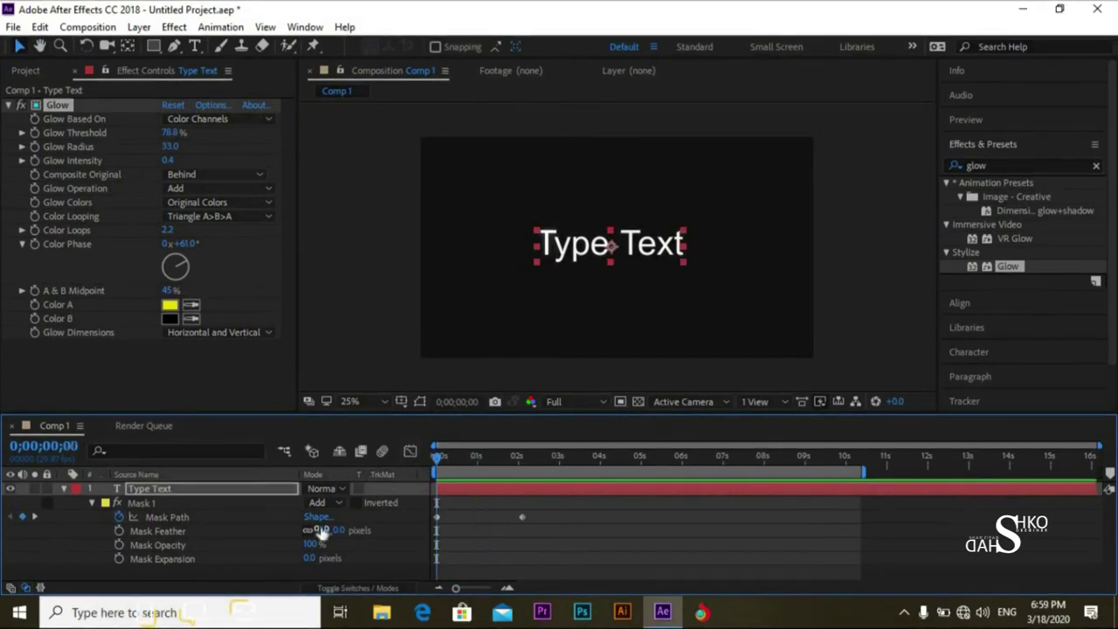
Step: Set the Mask Feather of Mask 1 to 37 pixels and preview the glow sweep from the start
left_click_drag(339, 530, 365, 529)
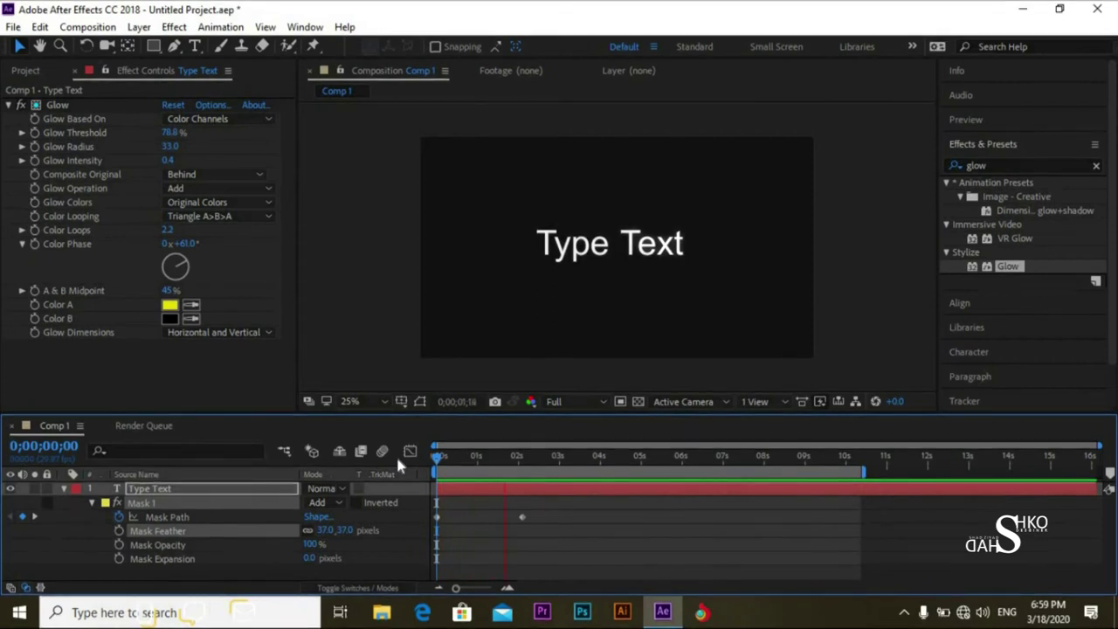
left_click(498, 456)
left_click(468, 456)
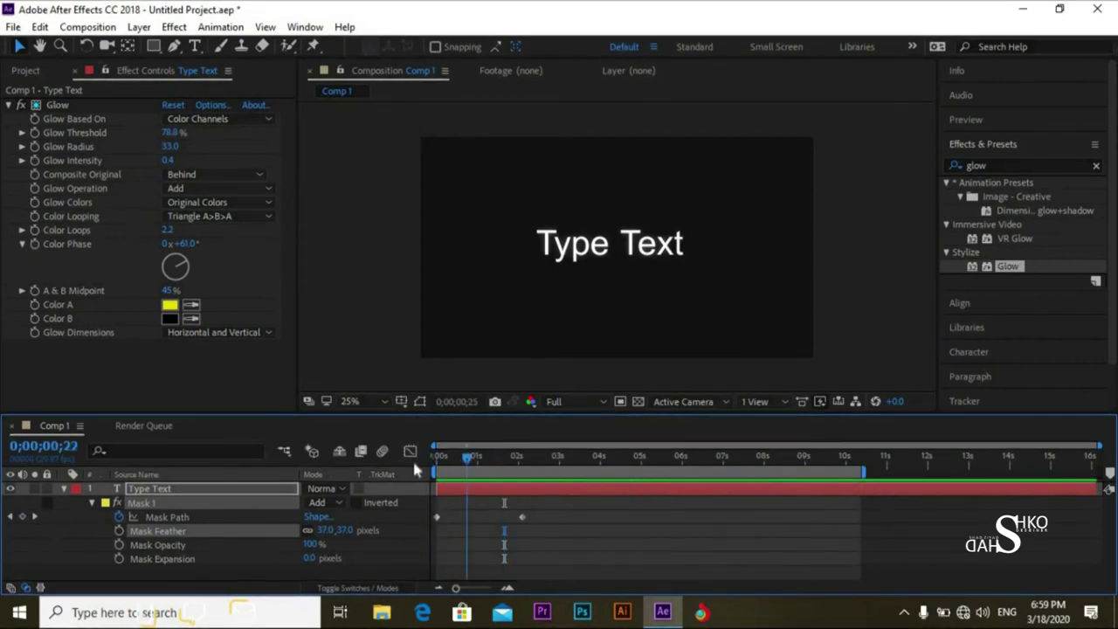
key("Home")
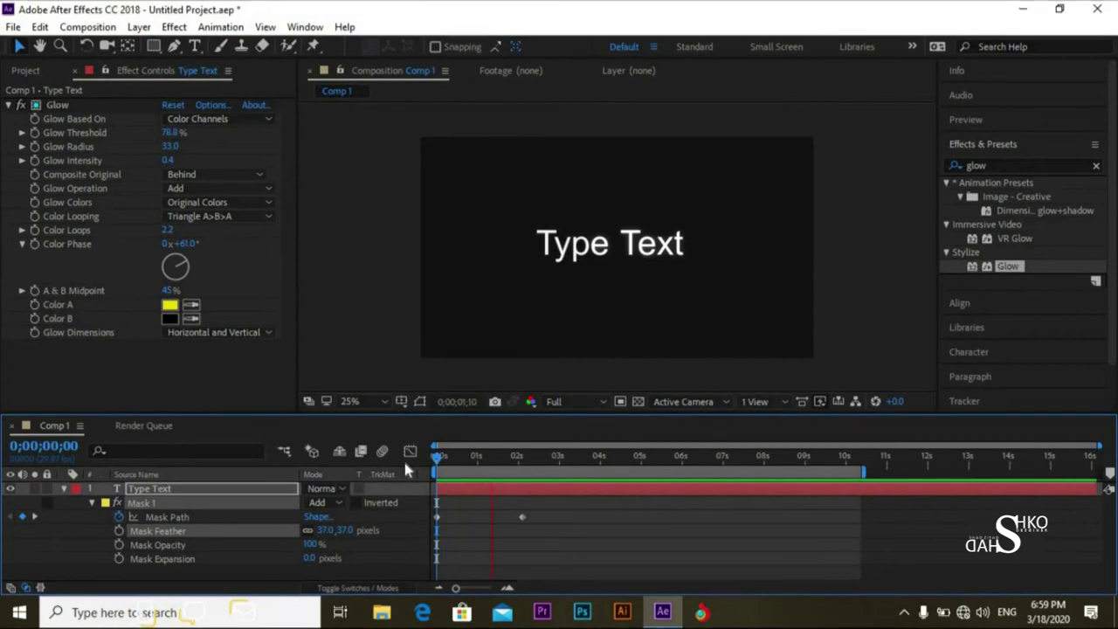
key("space")
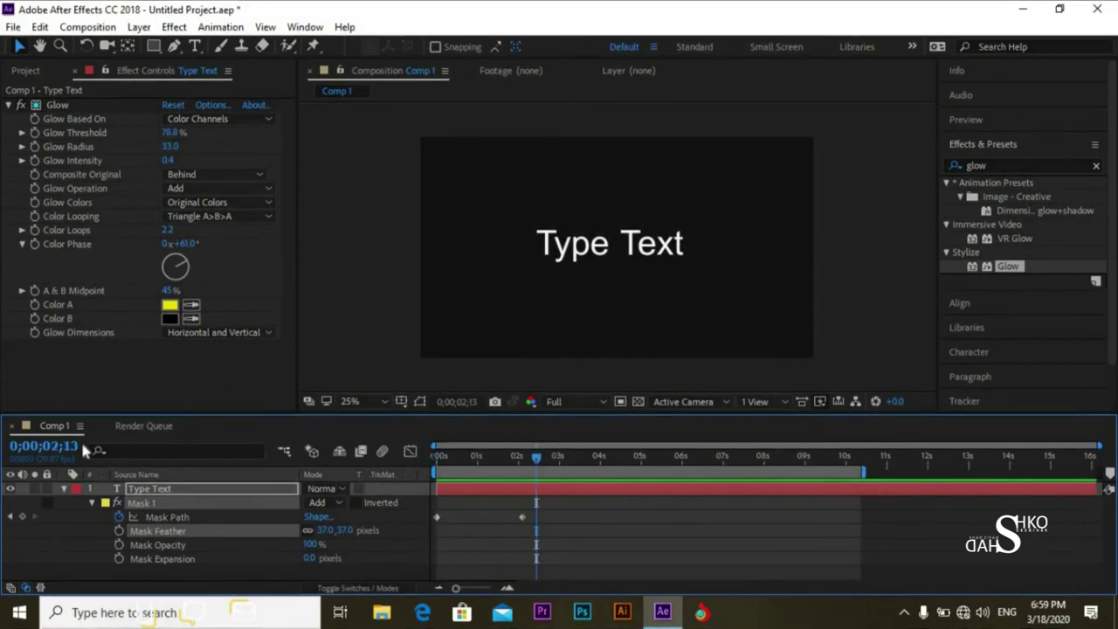
Step: Collapse the Type Text layer's properties and deselect the layer
left_click(62, 488)
left_click(160, 500)
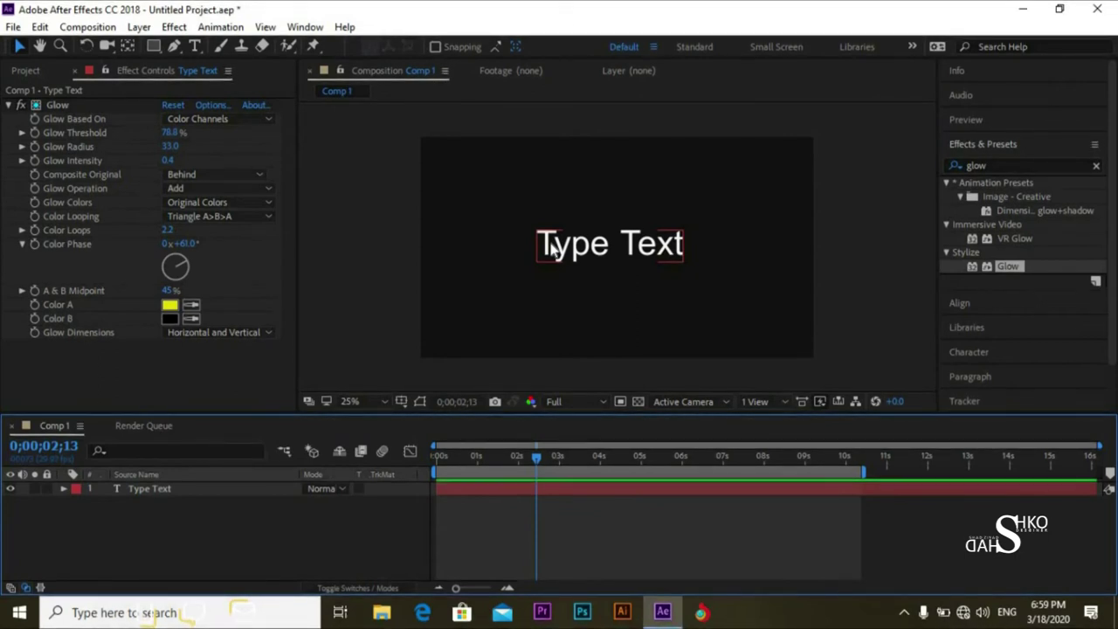
left_click(430, 387)
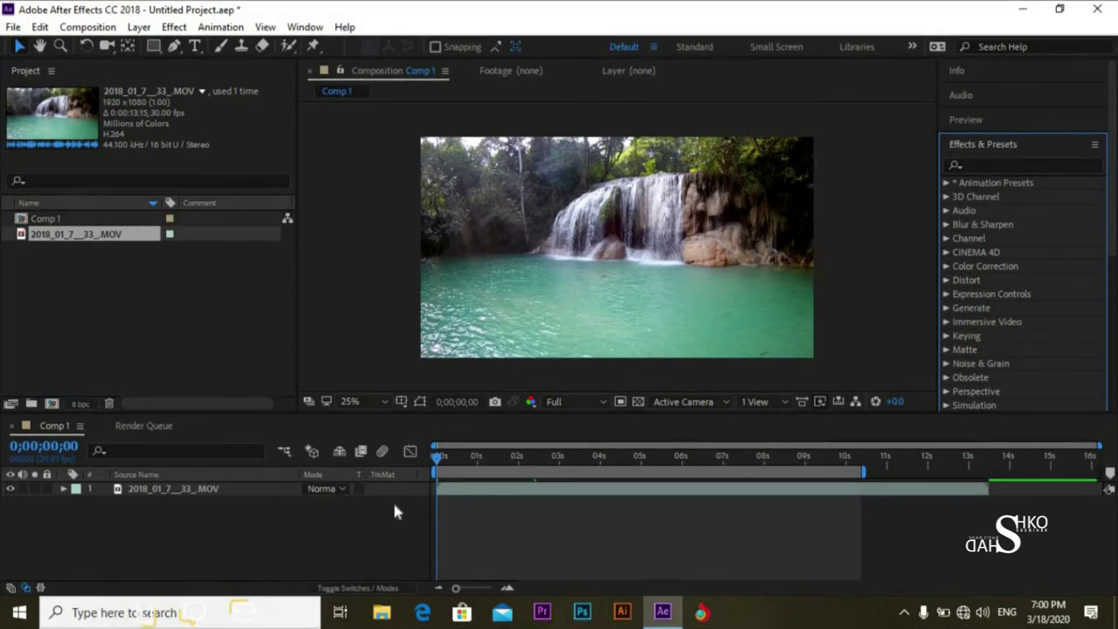
Step: Draw a closed Pen tool mask around the pool's water on the 2018_01_7__33_.MOV layer, deleting the stray shape layer first
left_click_drag(439, 457, 410, 476)
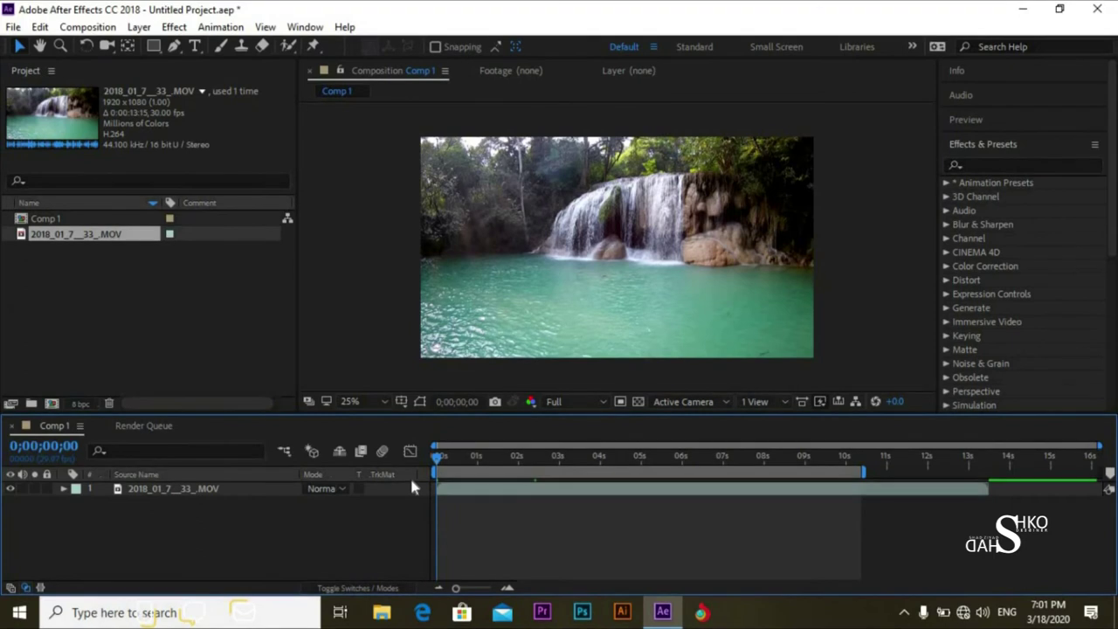
left_click(438, 456)
left_click(173, 46)
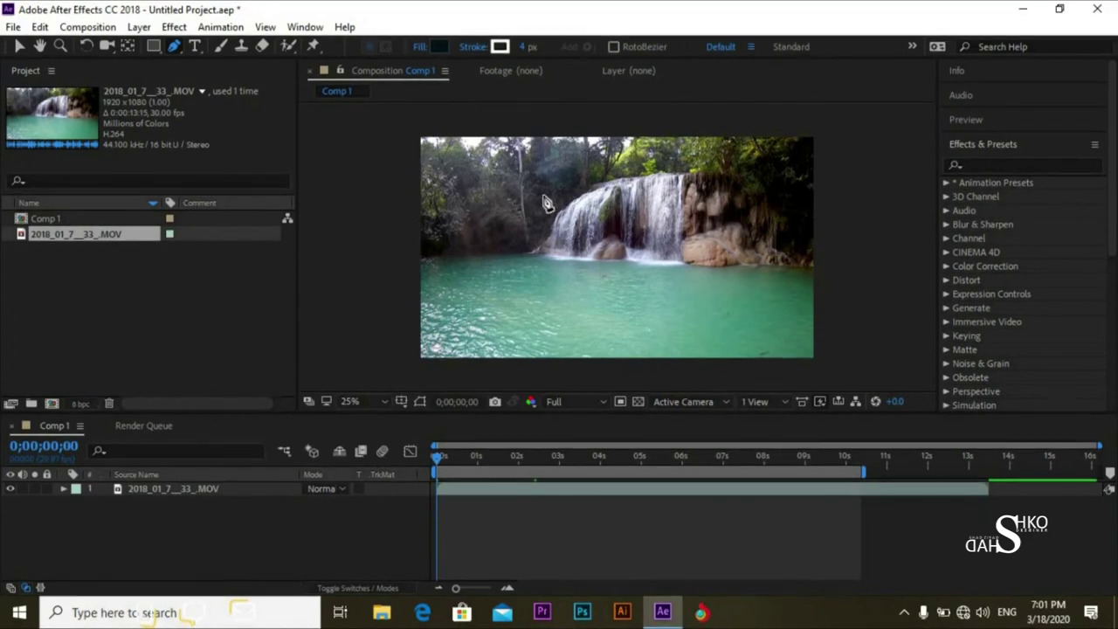
left_click(428, 267)
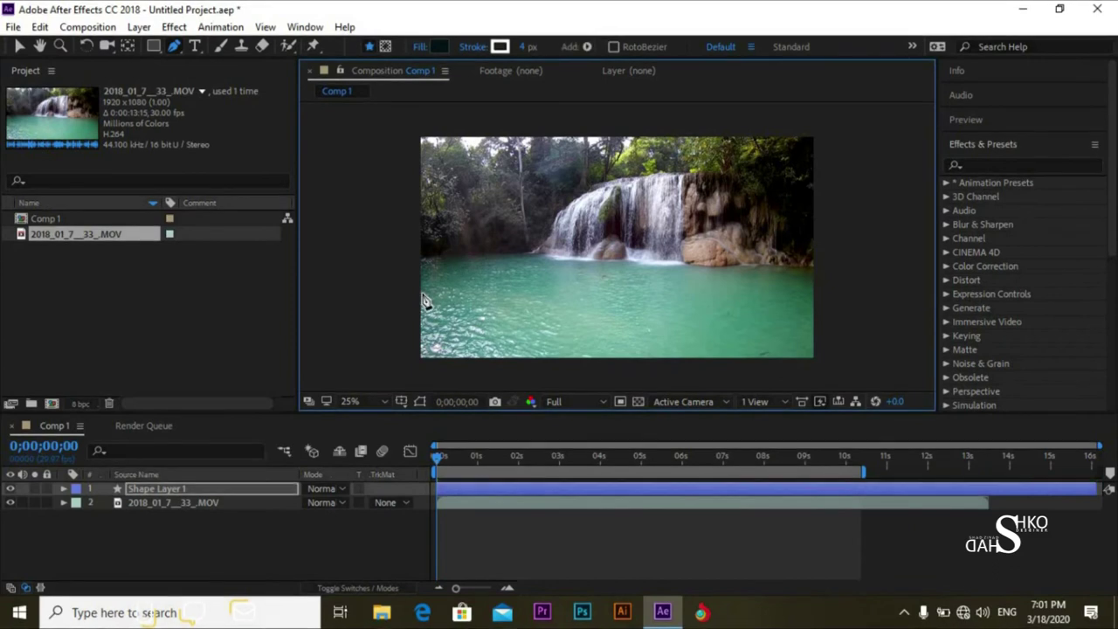
key("Delete")
left_click(190, 486)
left_click(421, 261)
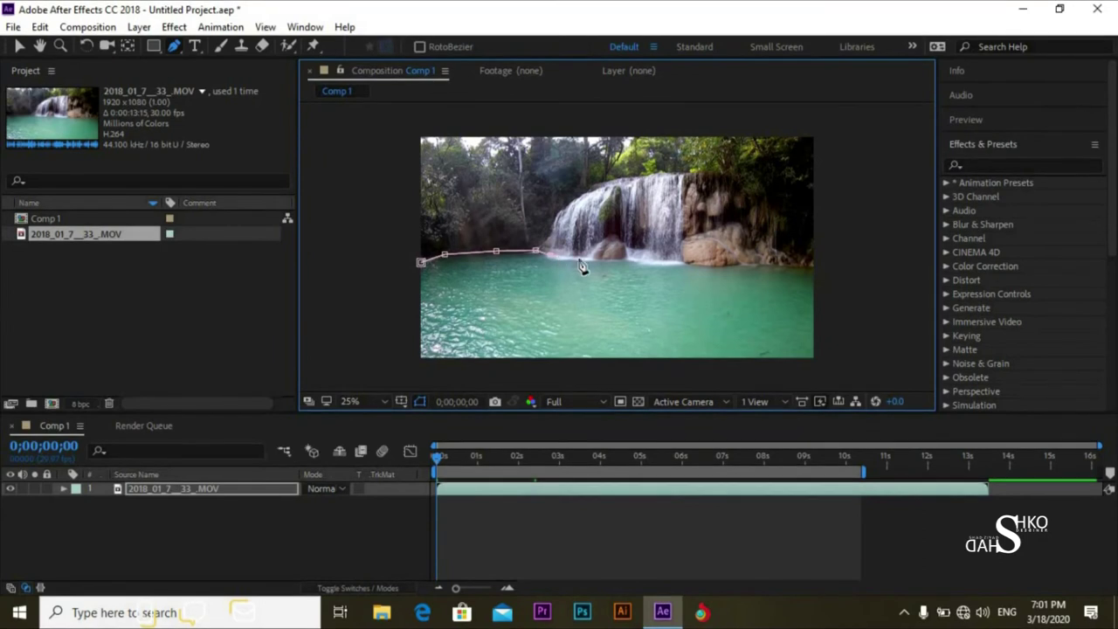
left_click(617, 259)
left_click(690, 262)
left_click(714, 262)
left_click(741, 262)
left_click(787, 263)
left_click(812, 264)
left_click(815, 308)
left_click(815, 356)
left_click(724, 366)
left_click(566, 359)
left_click(474, 372)
left_click(408, 366)
left_click(403, 321)
left_click(420, 262)
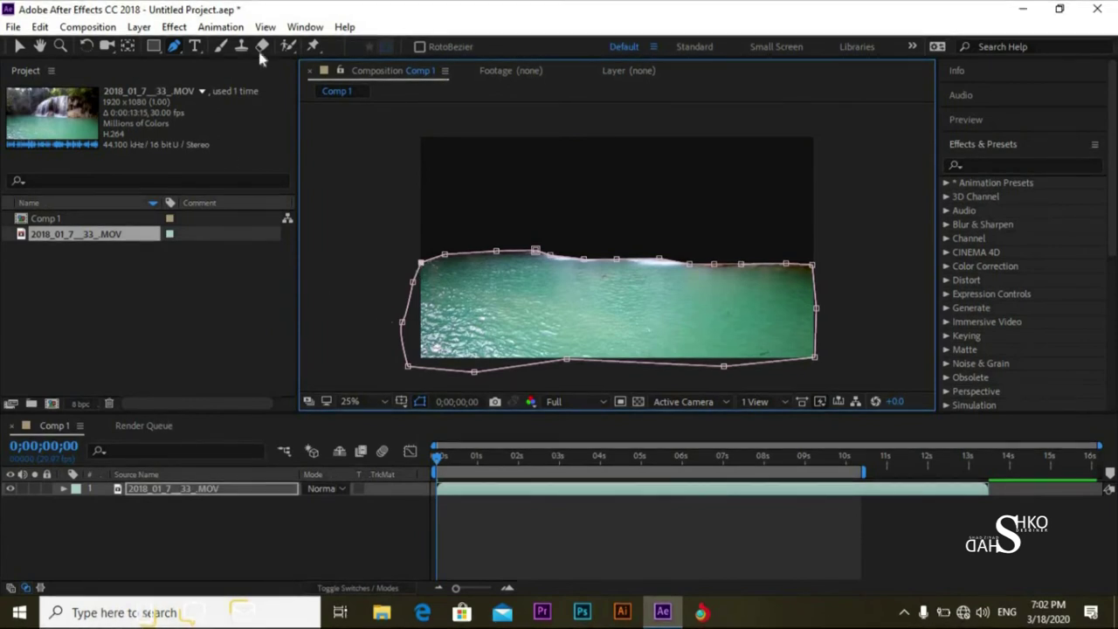
Step: Check the masked video layer's property groups, switch back to the Selection tool and deselect the layer
left_click(146, 490)
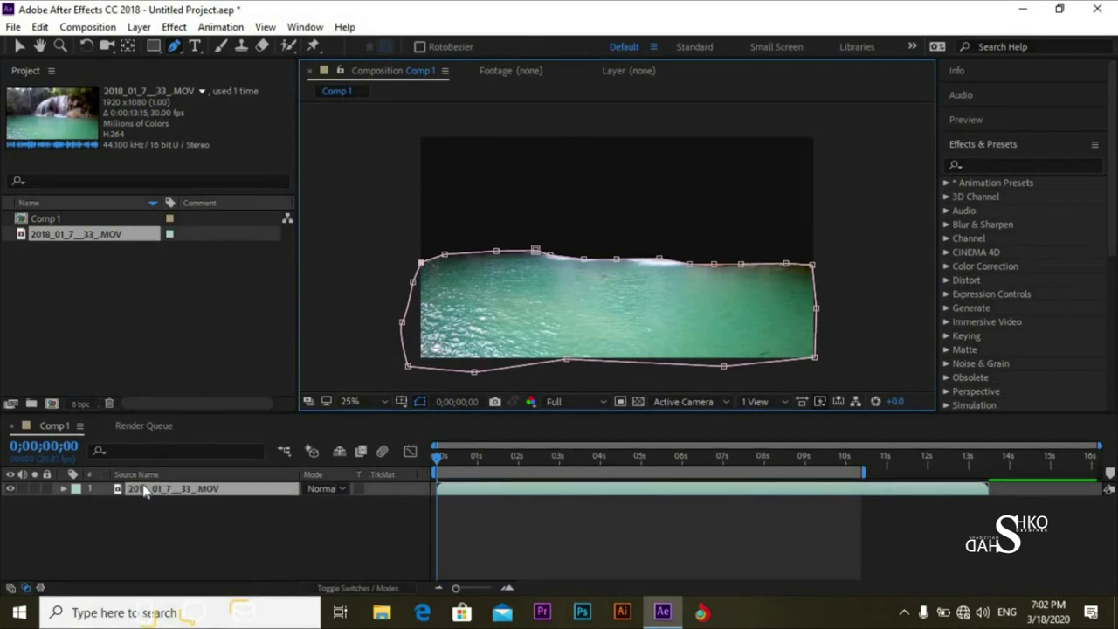
left_click(64, 489)
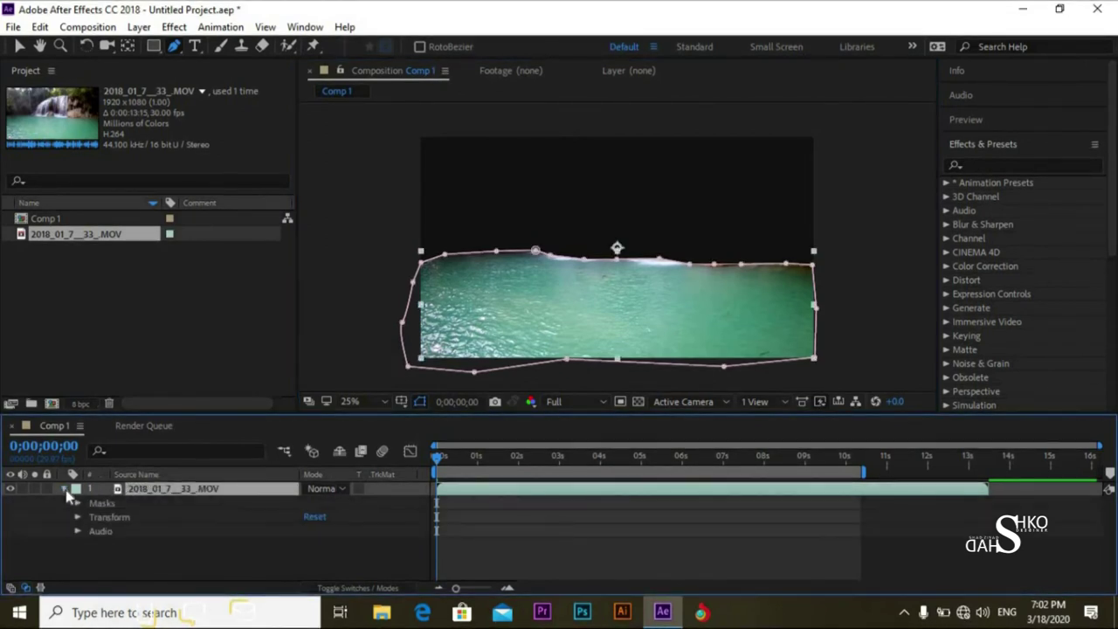
left_click(64, 489)
left_click(19, 46)
left_click(828, 271)
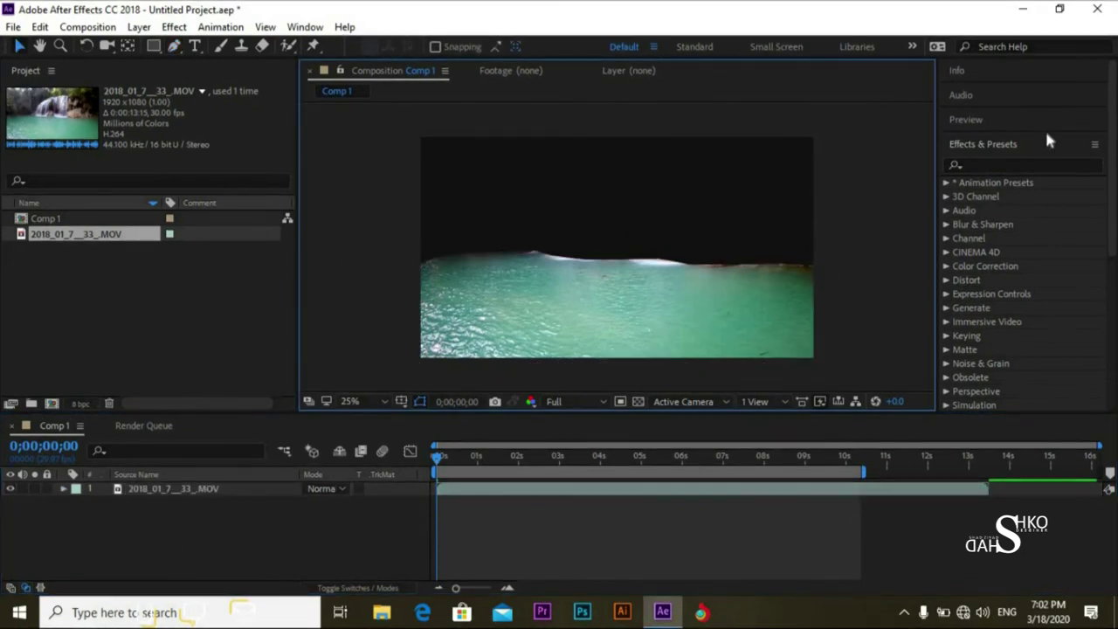
Step: Search the effects for "phot" and apply Photo Filter to the 2018_01_7__33_.MOV layer
left_click(1028, 166)
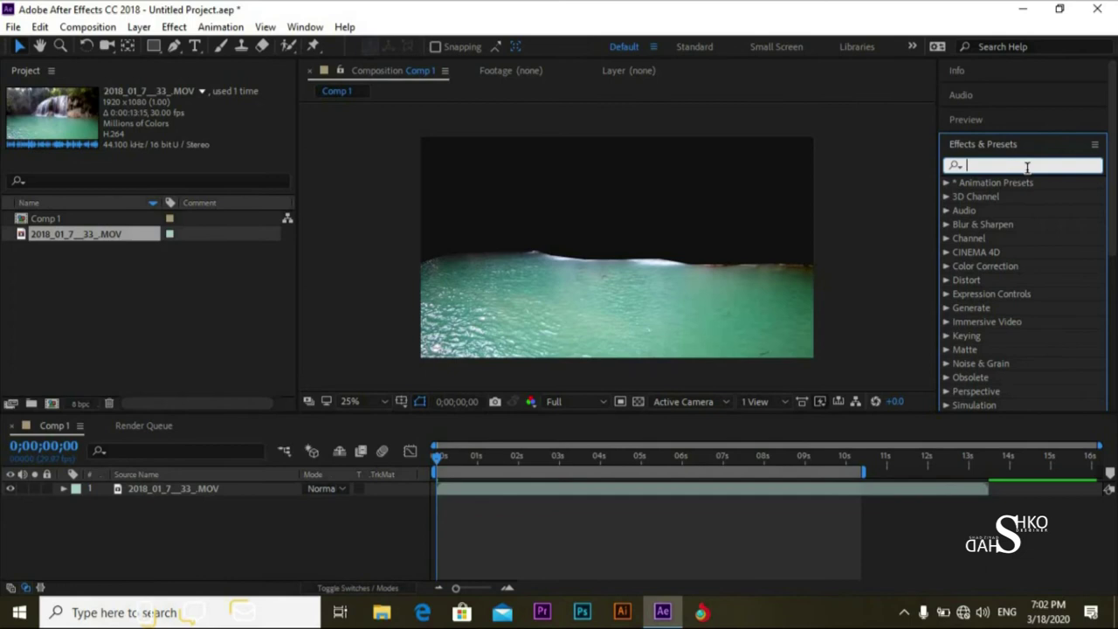
type("p")
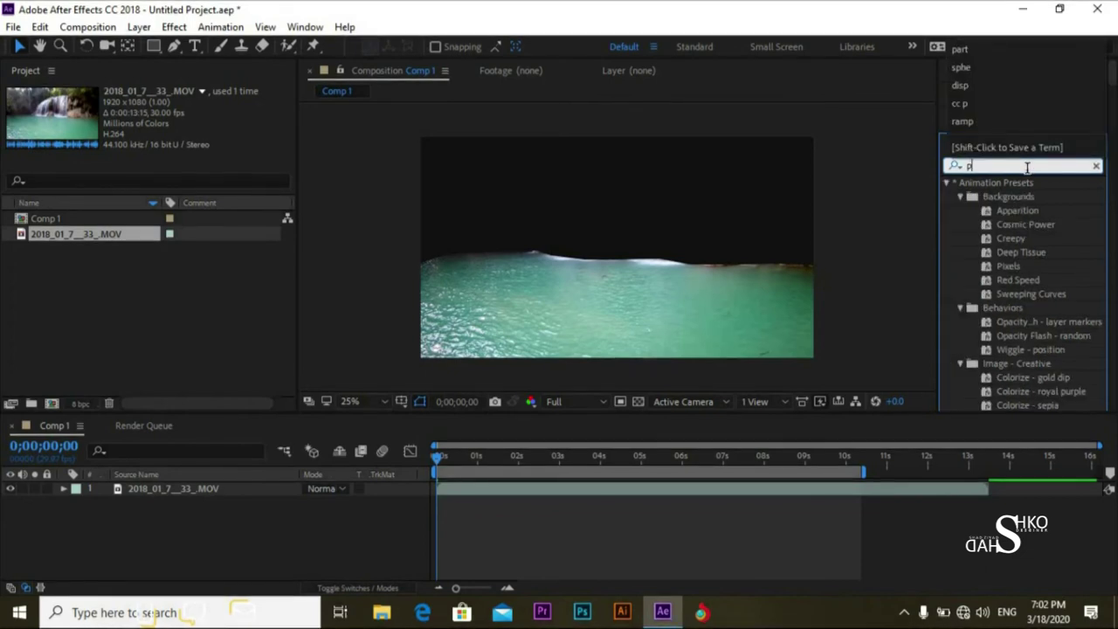
type("hot")
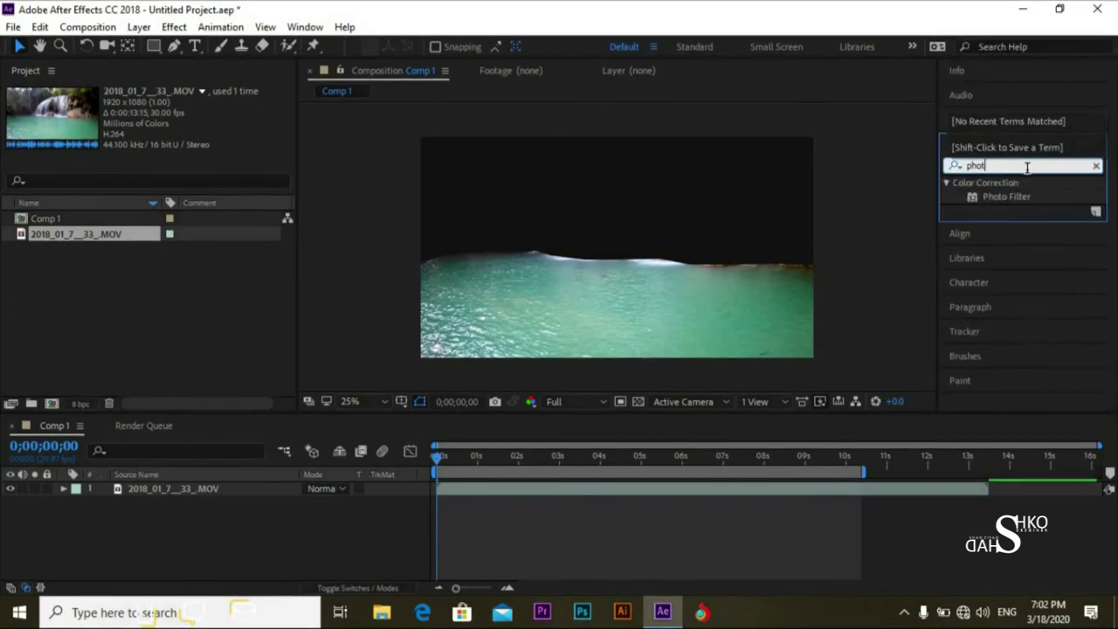
left_click_drag(993, 199, 187, 489)
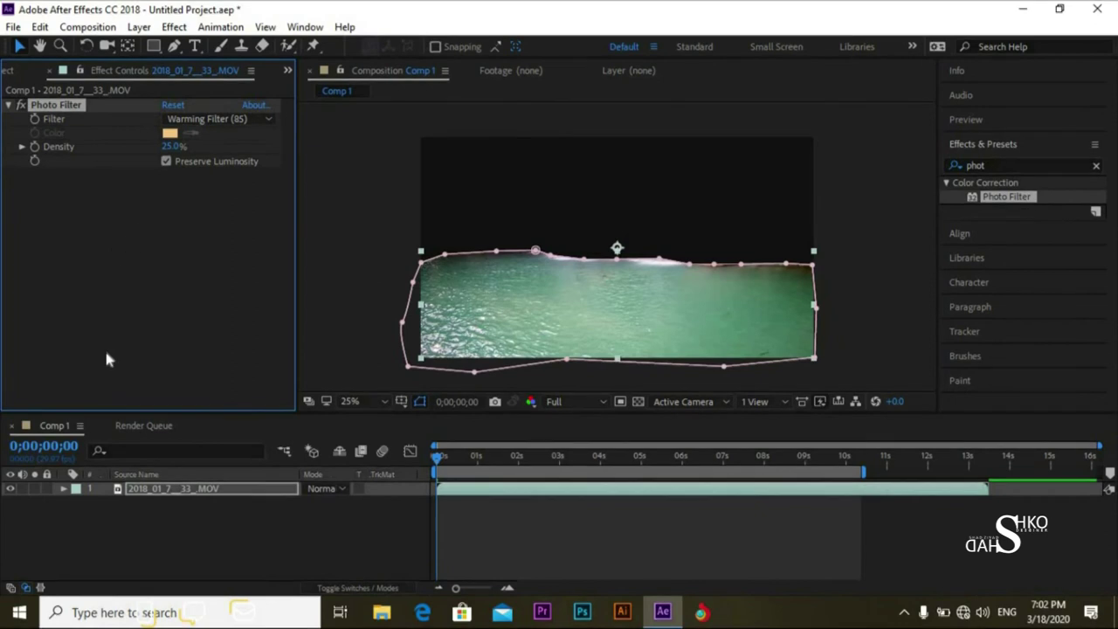
Step: Add Mask 1 as a mask reference in the Photo Filter's Compositing Options and hide the mask outline in the viewer
left_click(204, 491)
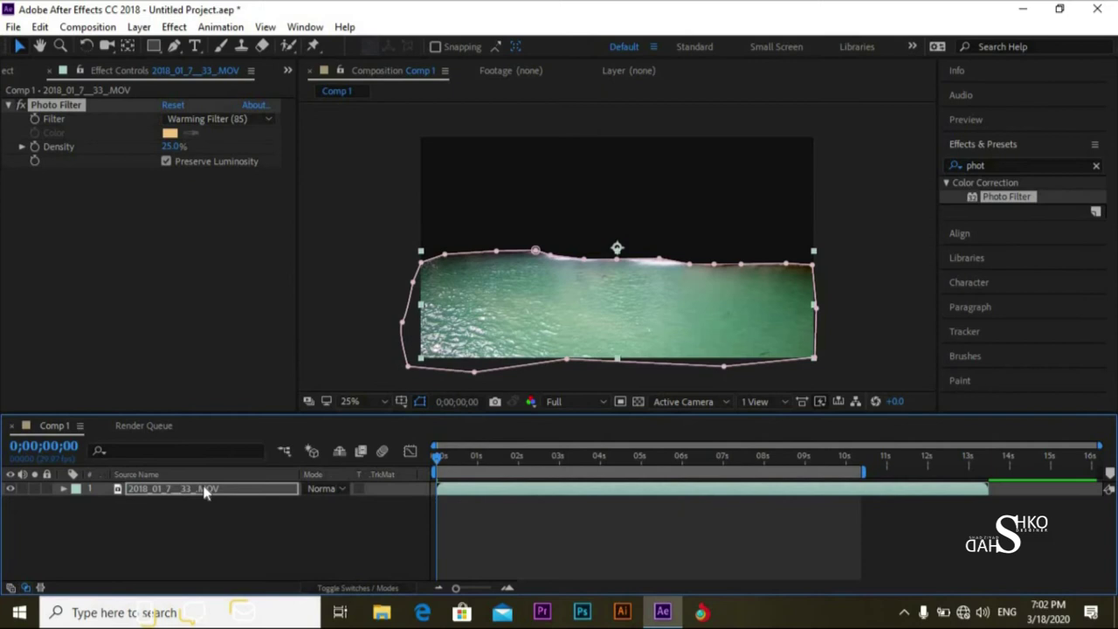
left_click(62, 489)
left_click(76, 517)
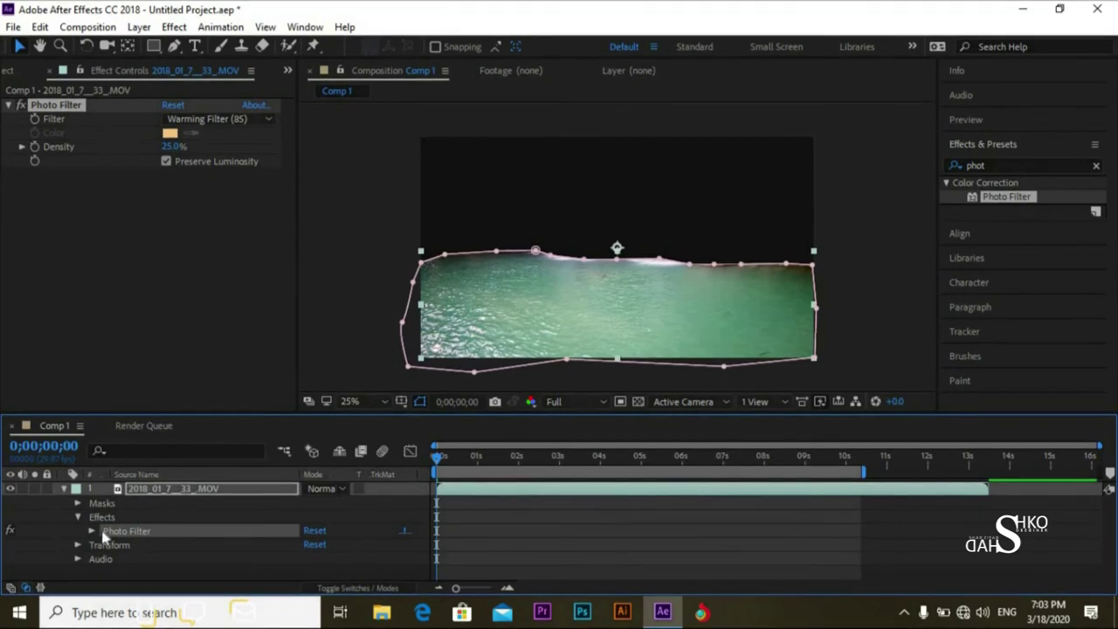
left_click(91, 530)
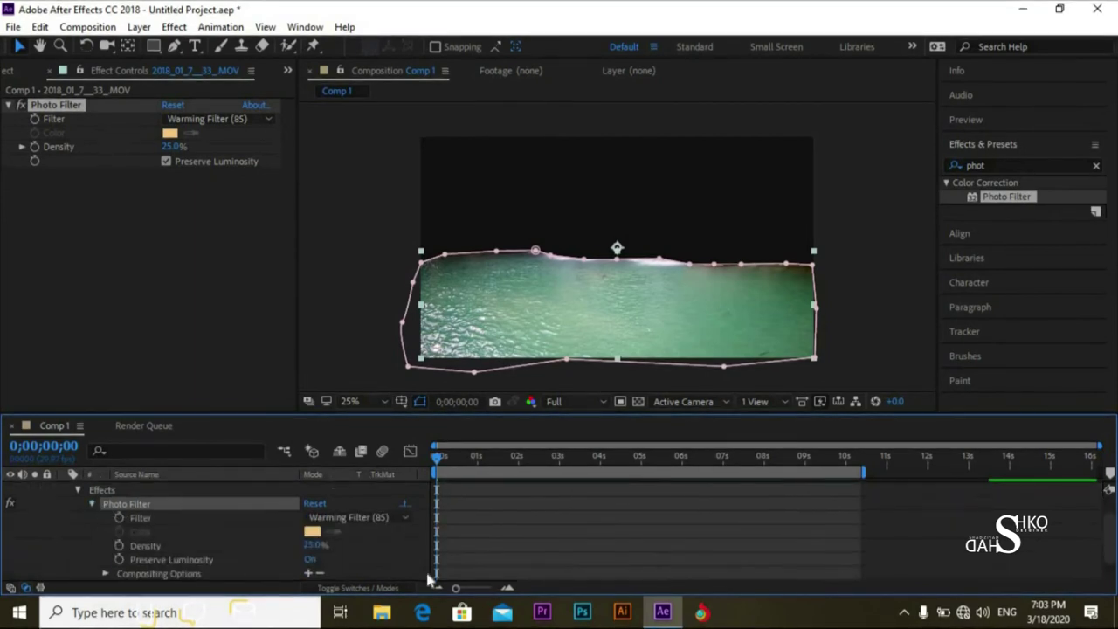
left_click(311, 575)
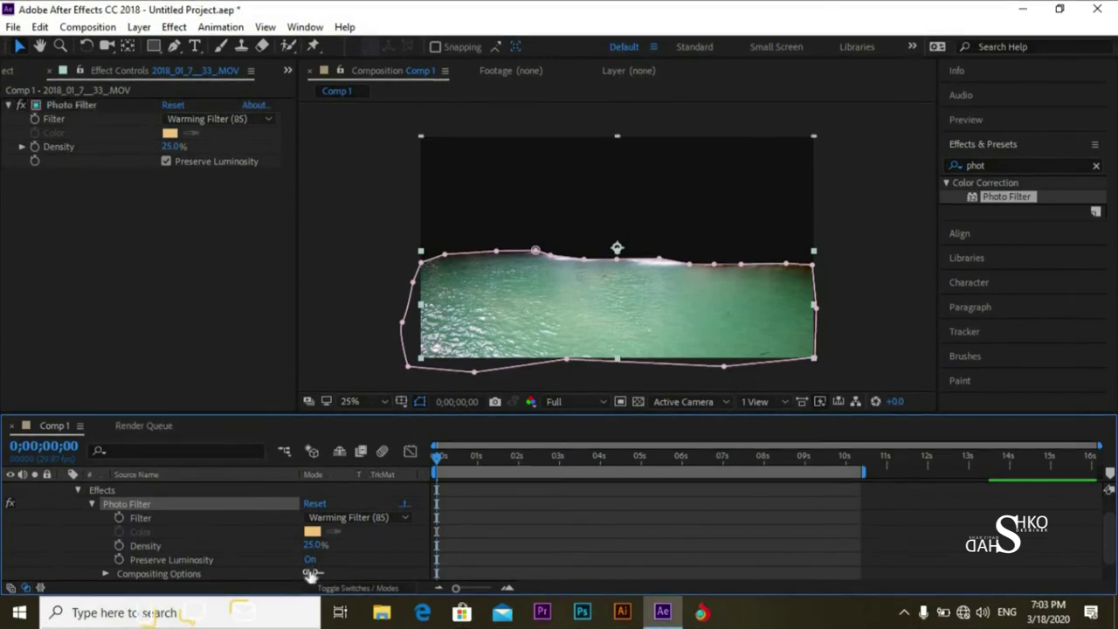
left_click(307, 573)
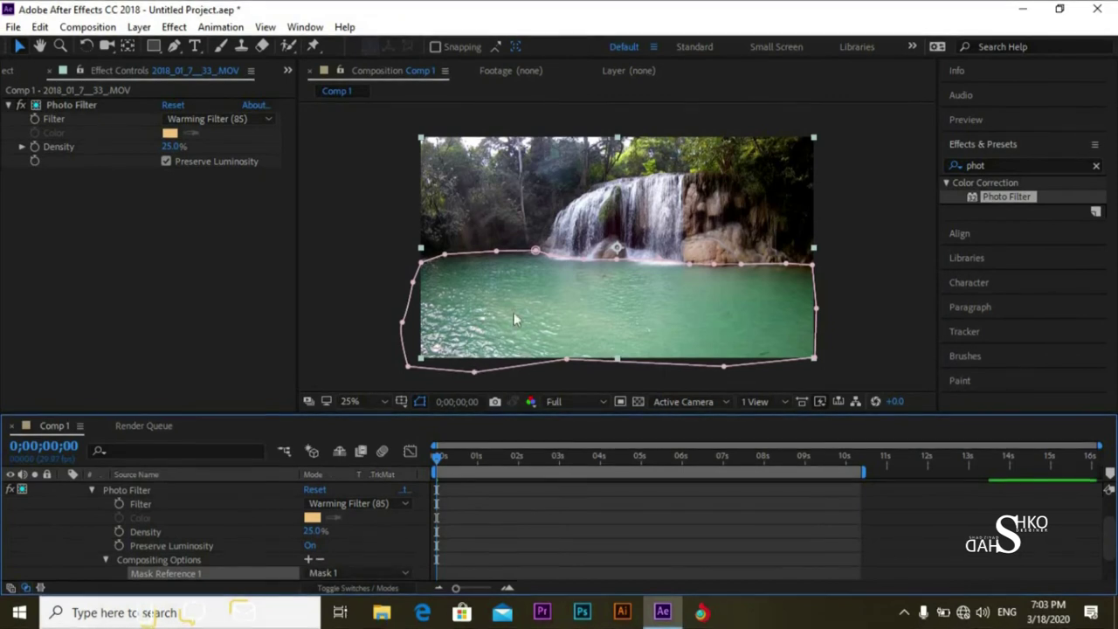
left_click(419, 400)
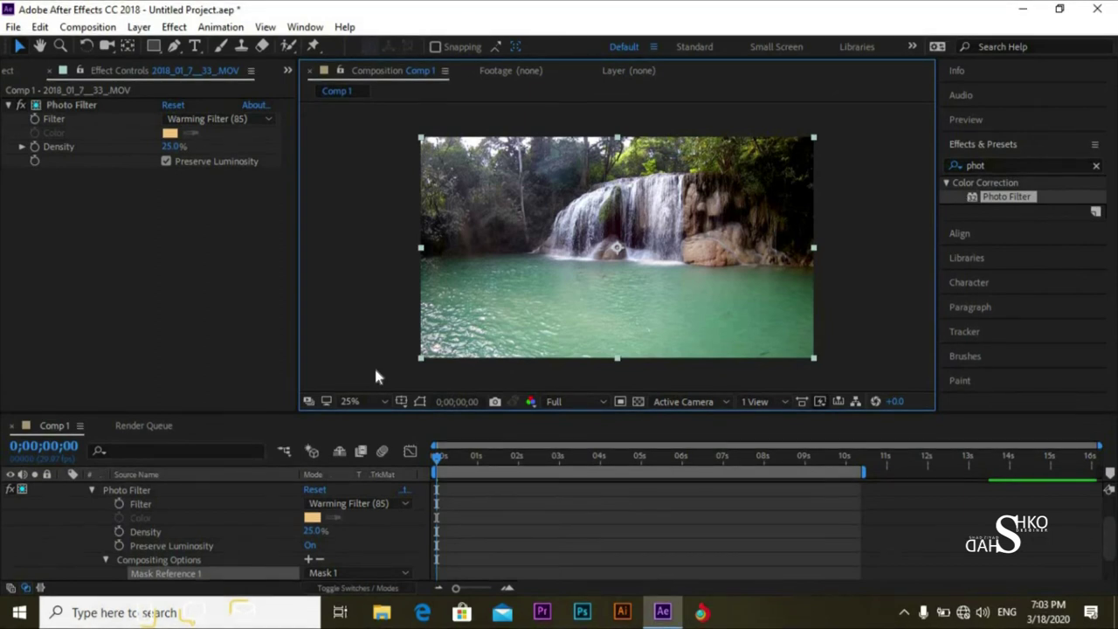
Step: Try Warming Filter (LBA), Cooling Filter (80) and Warming Filter (85) as the Photo Filter's filter type on the water
left_click(206, 119)
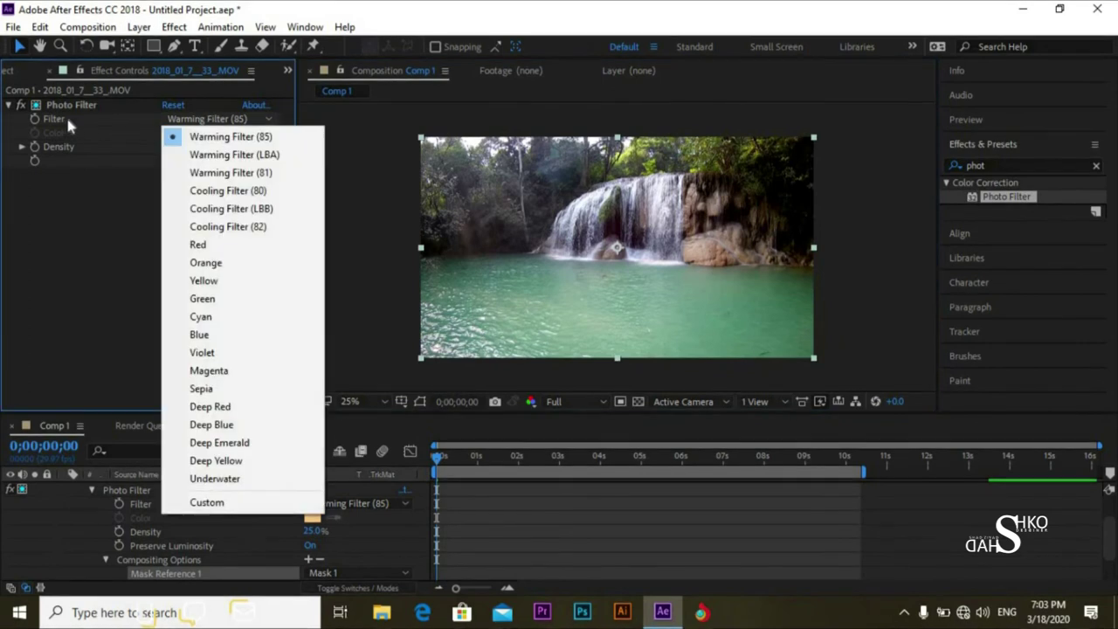
left_click(210, 155)
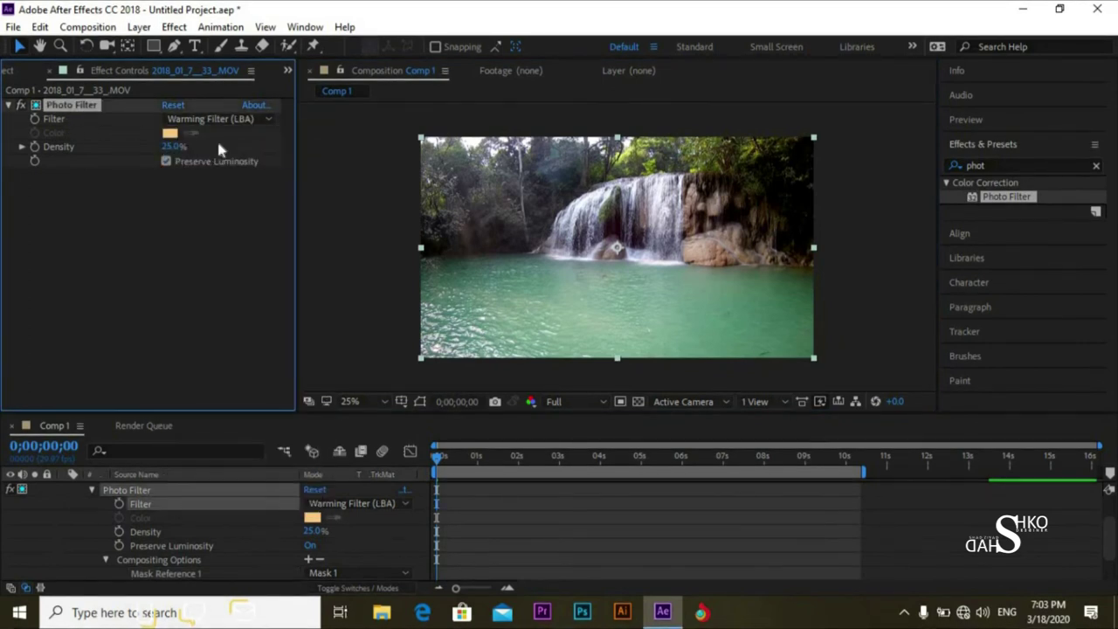
left_click(243, 125)
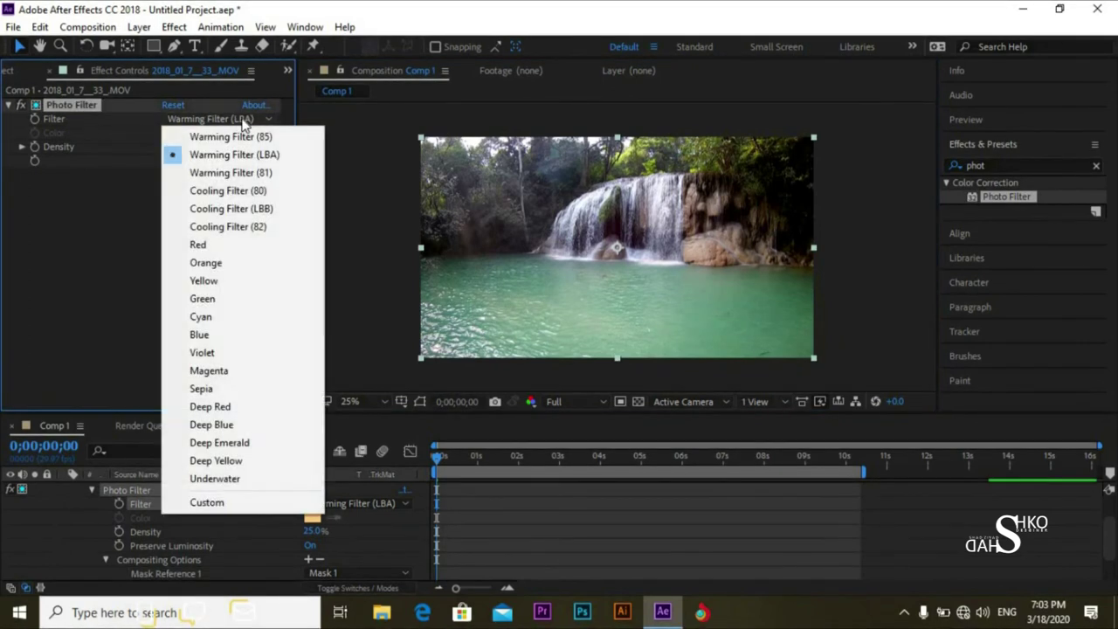
left_click(230, 191)
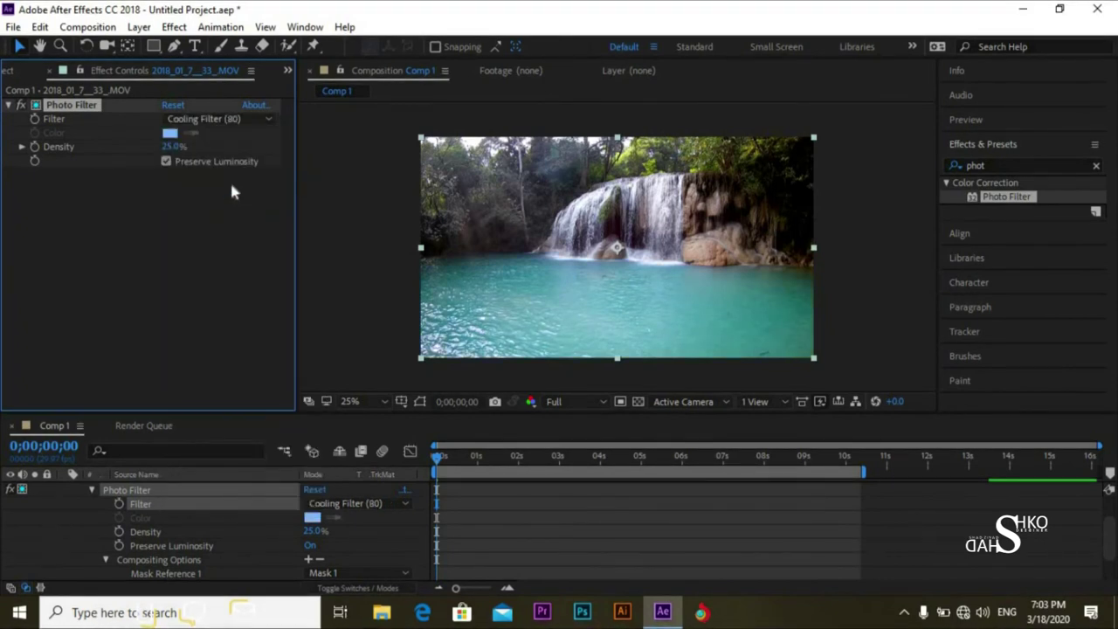
left_click(219, 125)
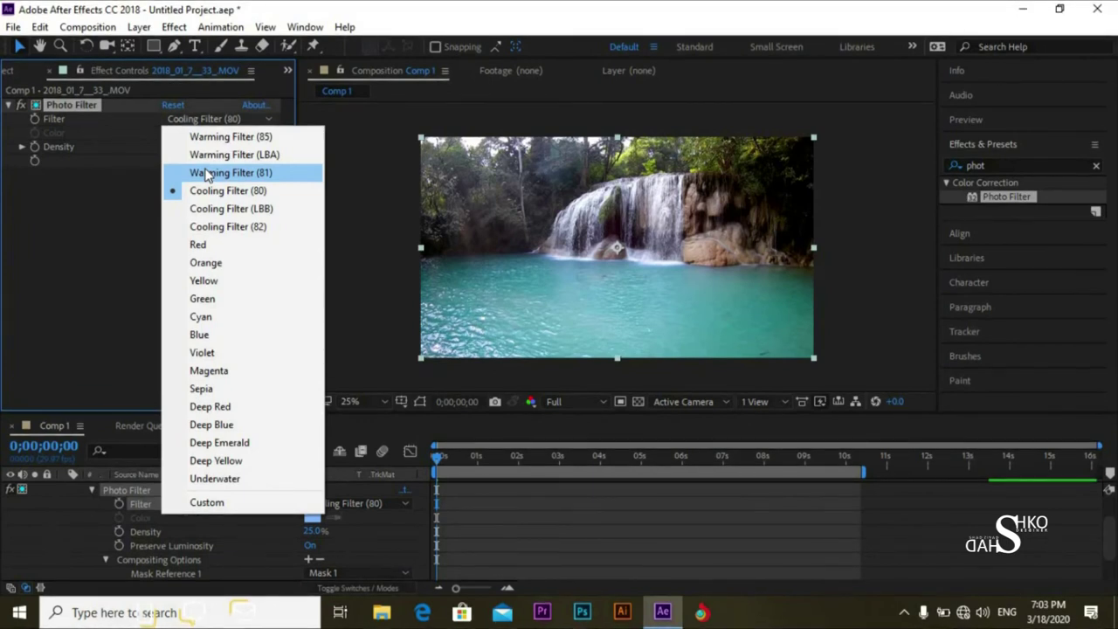
left_click(227, 155)
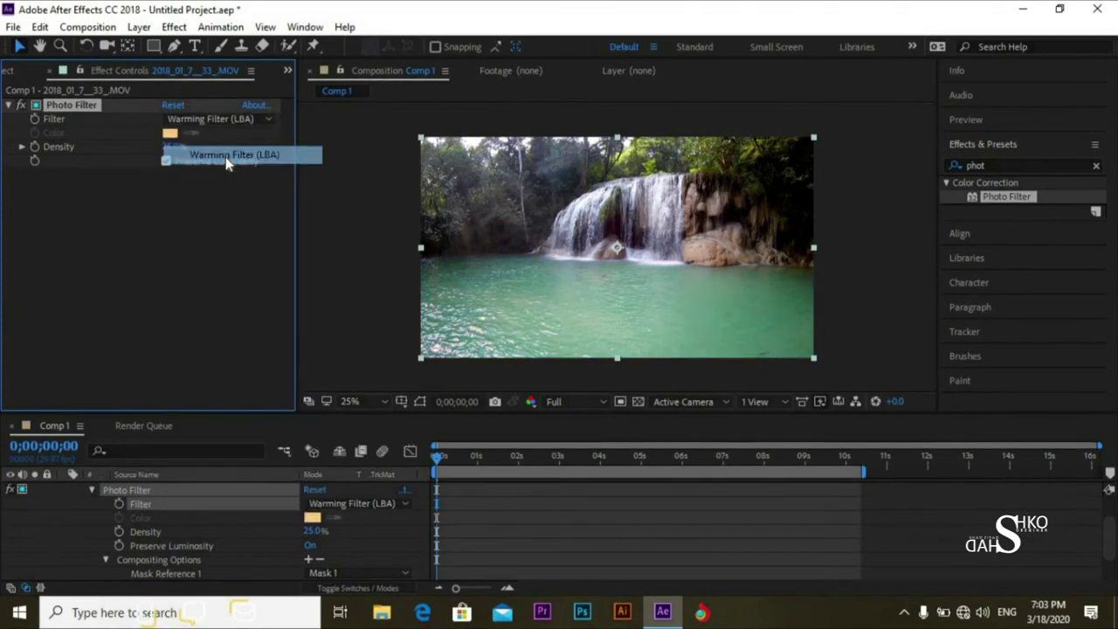
left_click(232, 119)
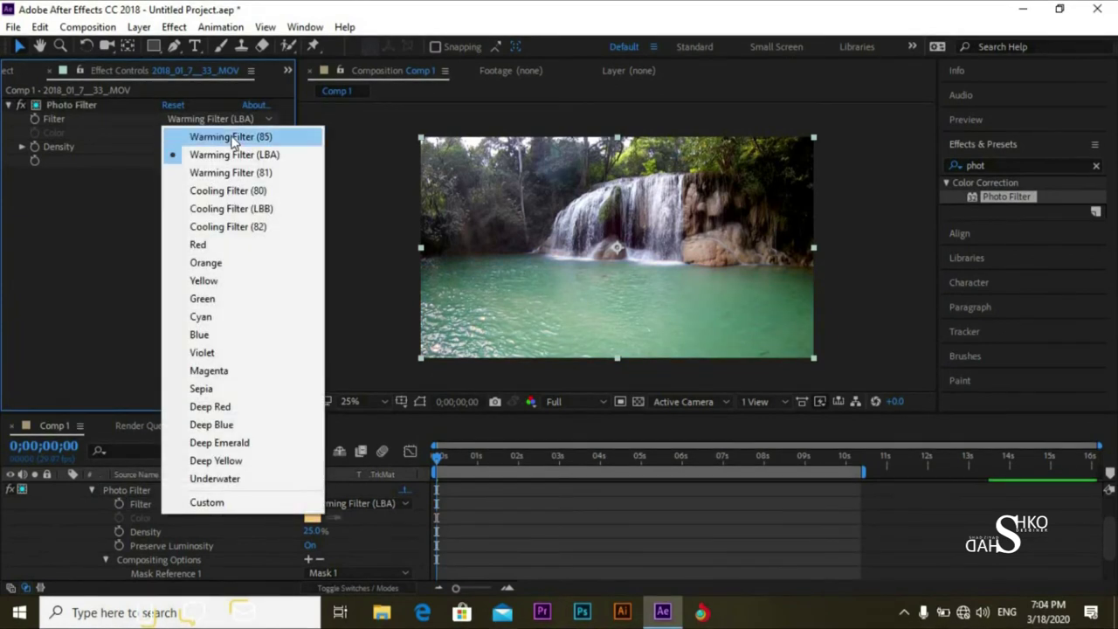
left_click(218, 136)
Step: Set the Photo Filter's filter type to Cooling Filter (82)
left_click(214, 118)
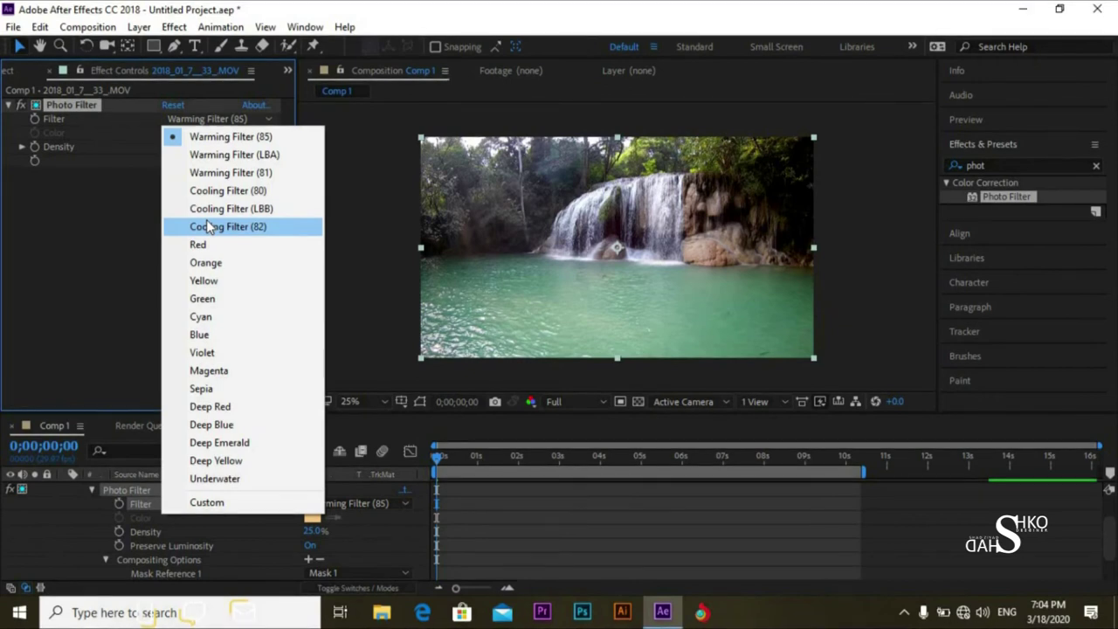
left_click(209, 228)
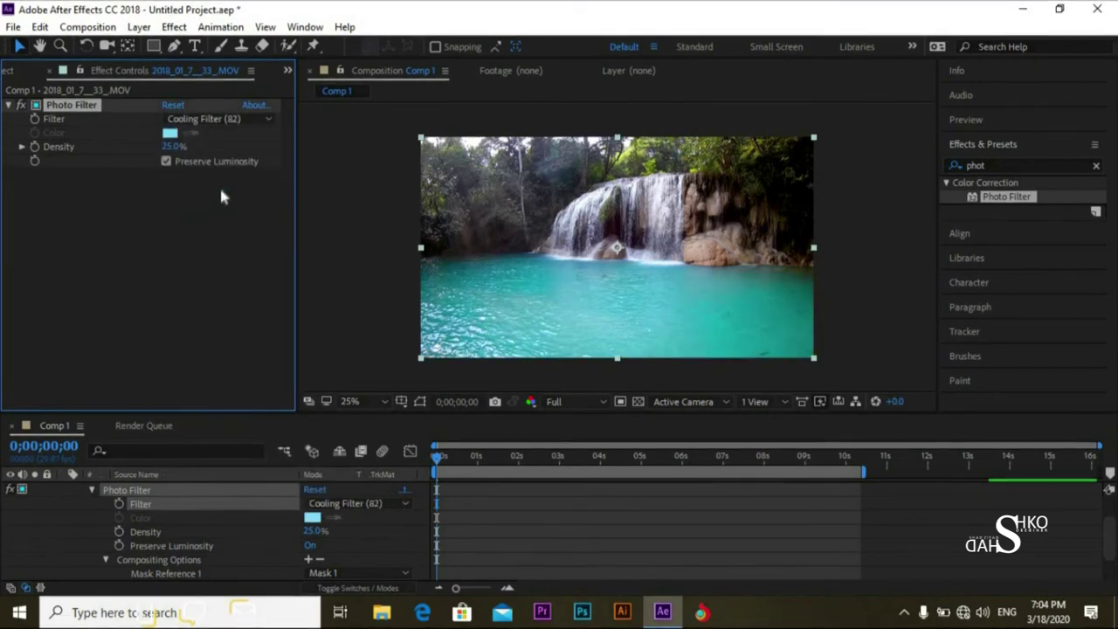
Step: Try Orange and Green as the Photo Filter's filter type on the water, returning to Cooling Filter (82) each time
left_click(200, 122)
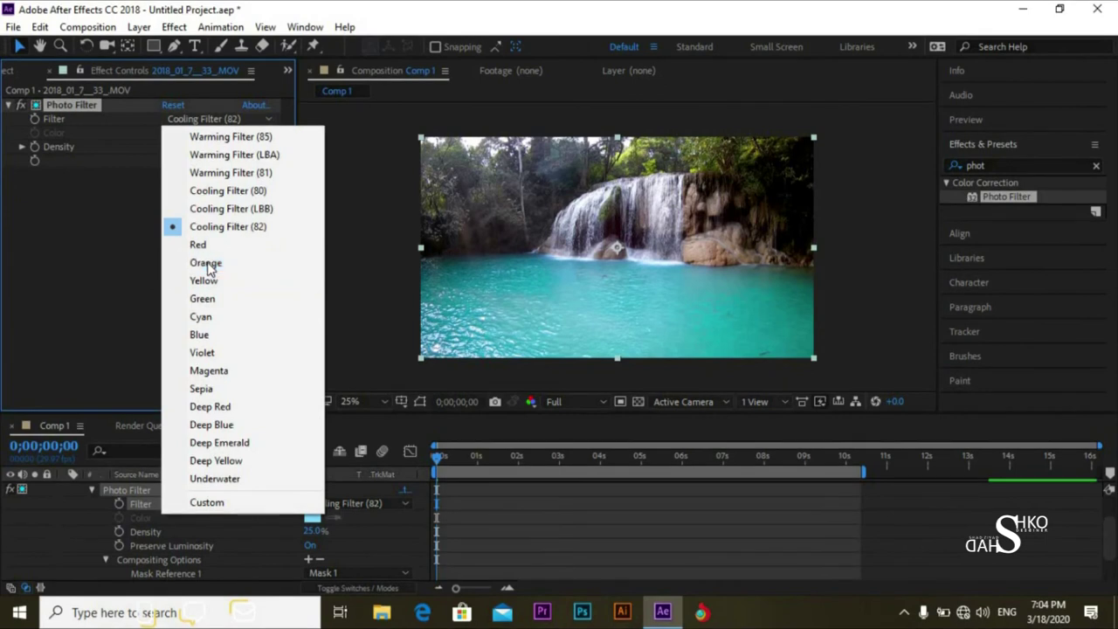
left_click(207, 263)
left_click(235, 119)
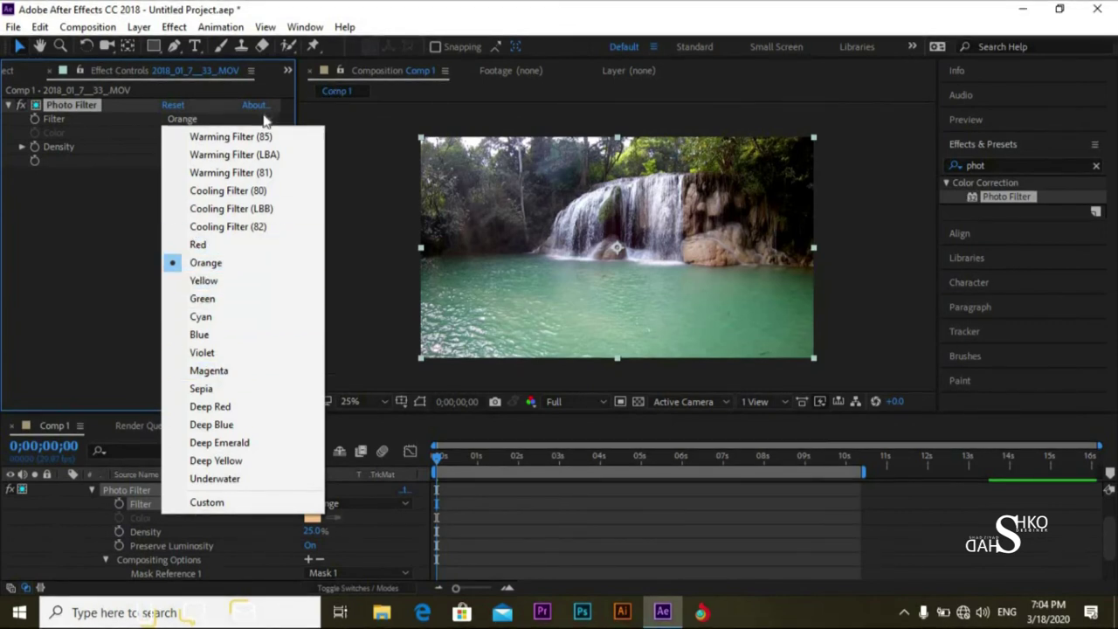
left_click(223, 226)
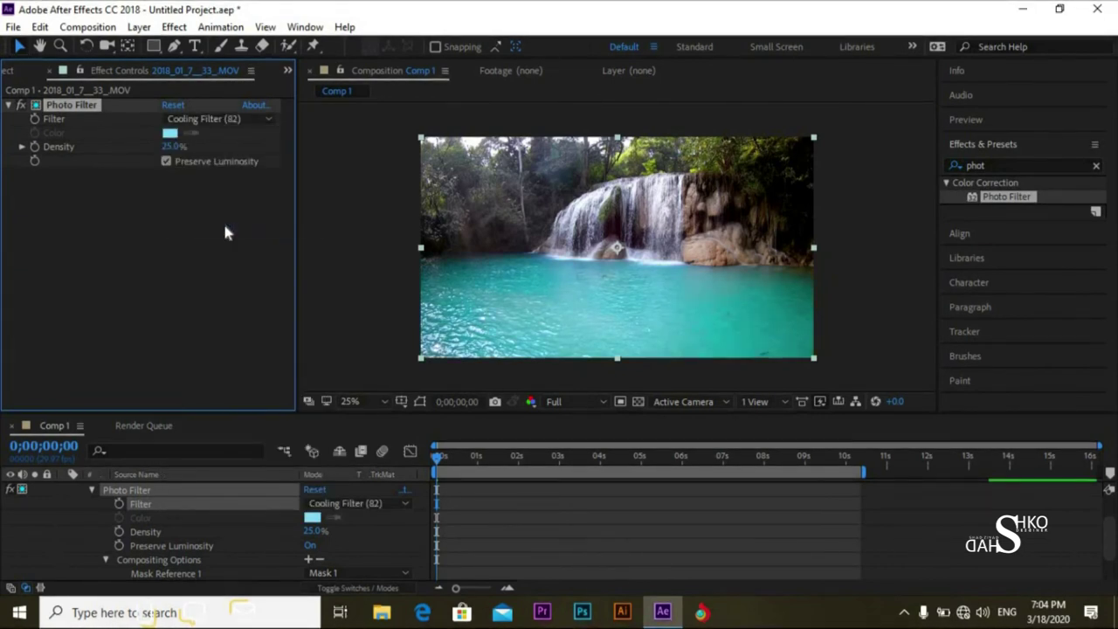
left_click(153, 159)
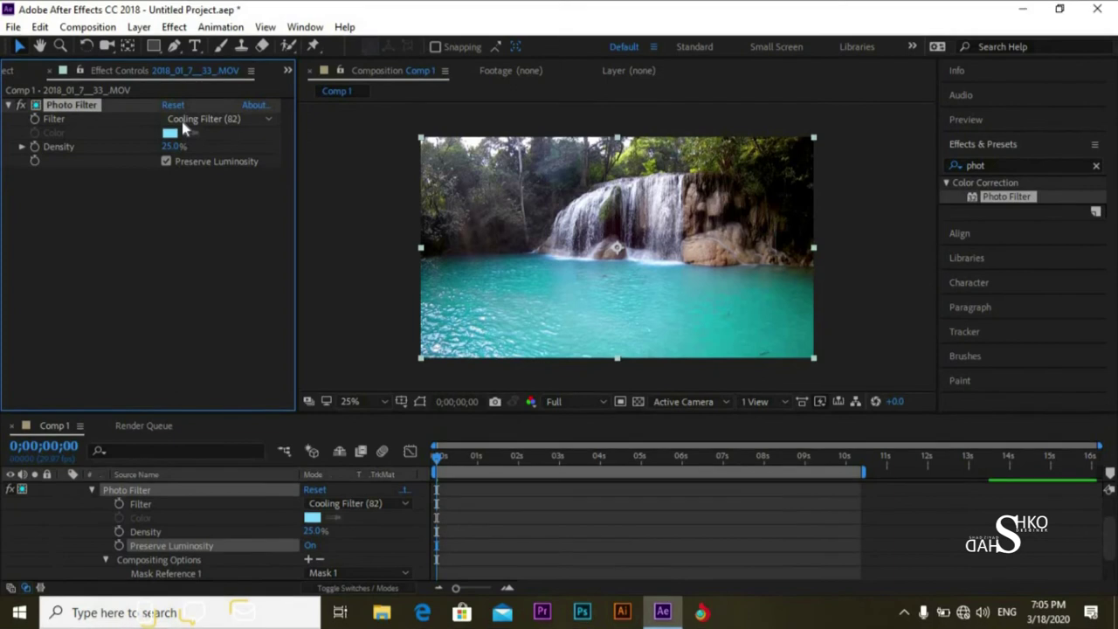
left_click(183, 121)
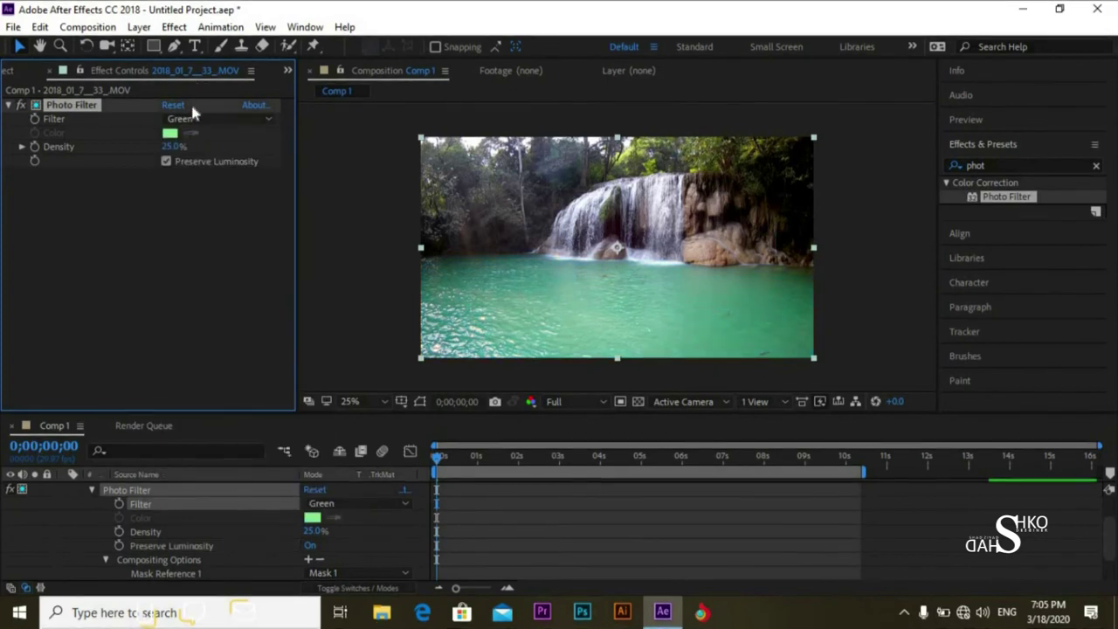
left_click(188, 118)
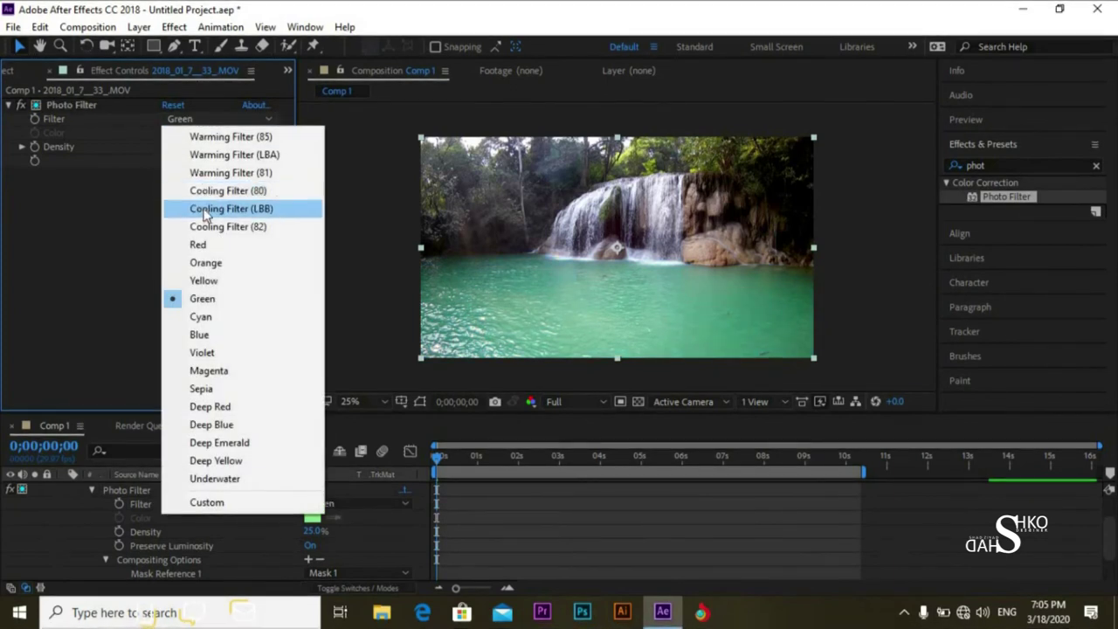
left_click(205, 226)
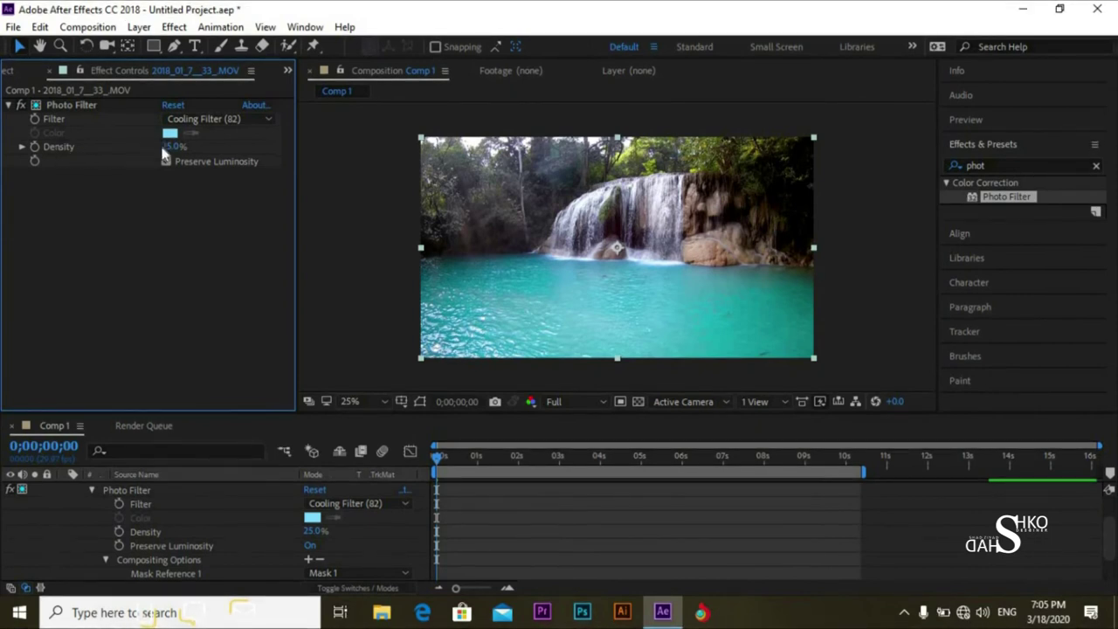
Step: Set the Photo Filter's Density to 23% and collapse its properties in the timeline
mouse_move(166, 150)
left_mouse_down()
mouse_move(205, 146)
mouse_move(156, 148)
mouse_move(195, 149)
mouse_move(172, 160)
left_mouse_up()
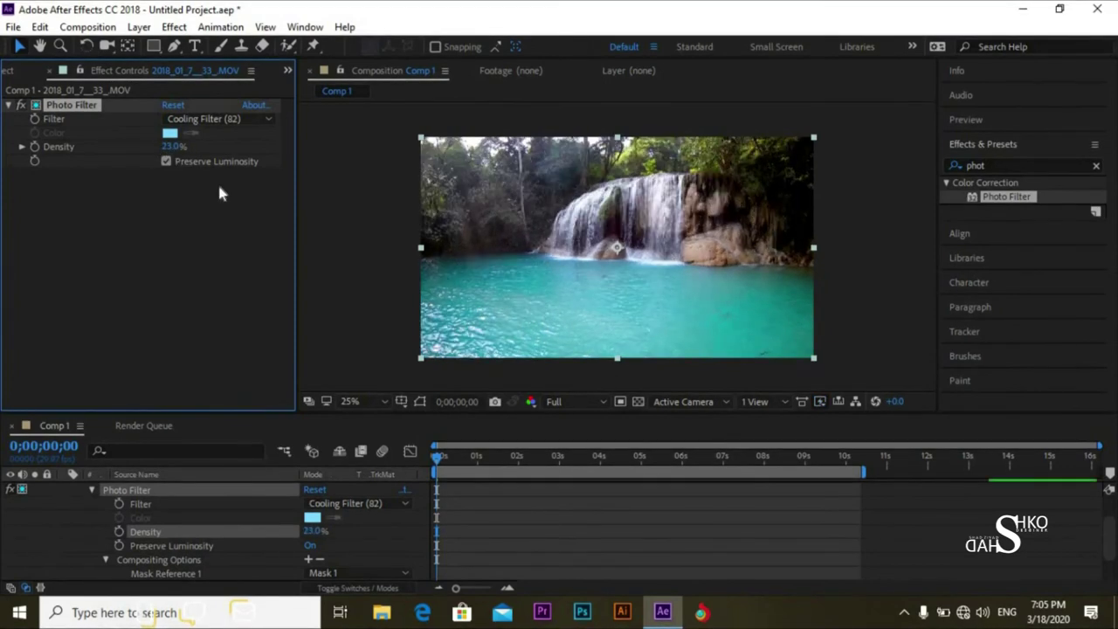
left_click(201, 249)
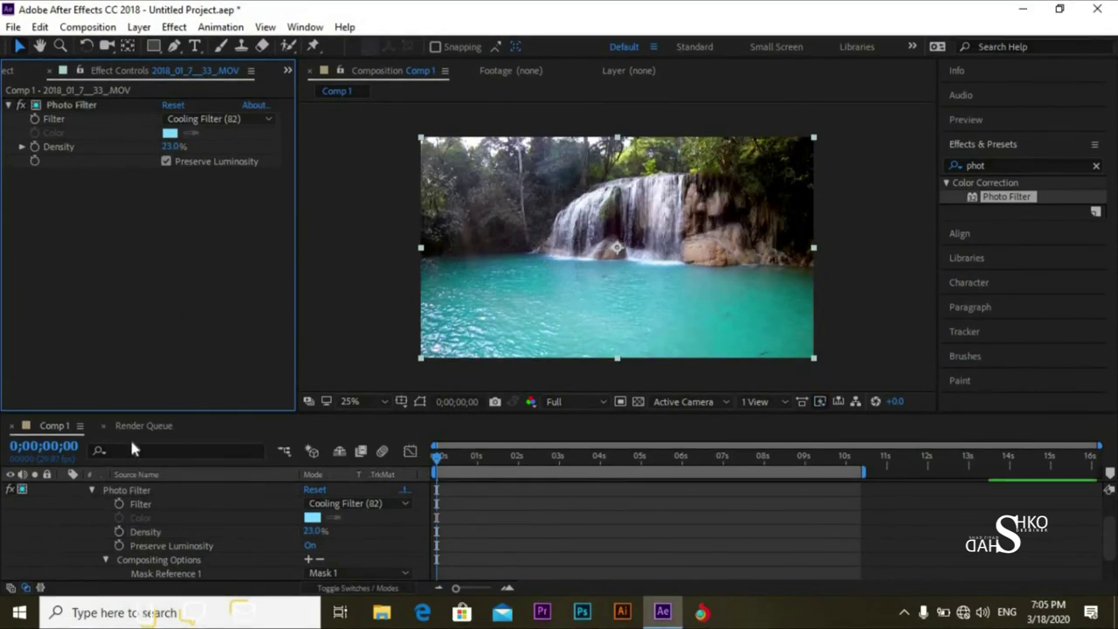
left_click(93, 489)
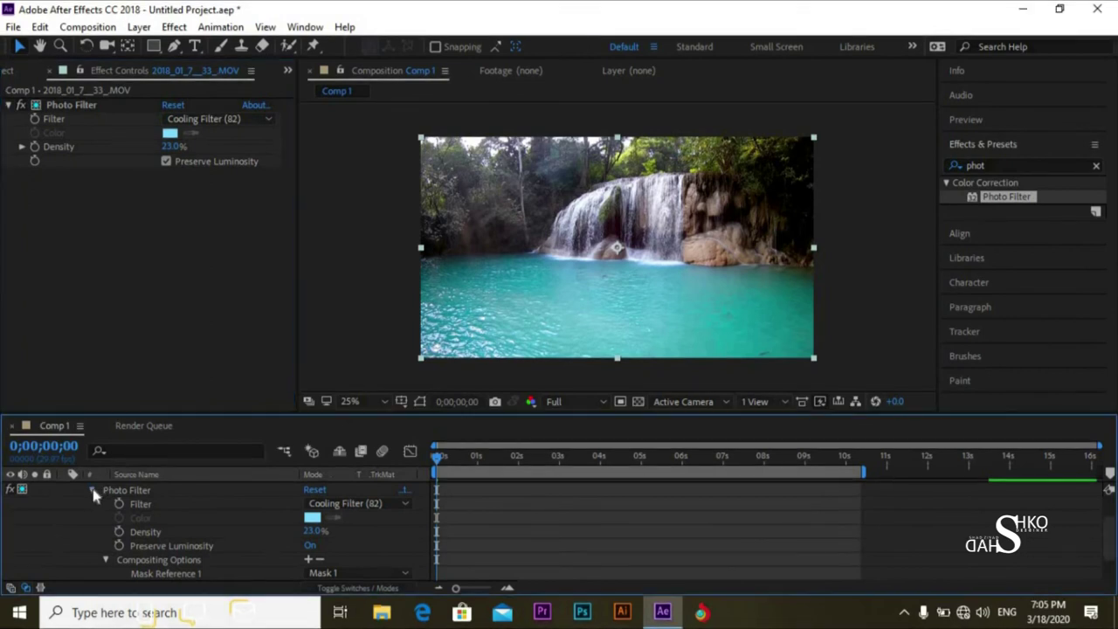
Step: Duplicate the layer's Mask 1 and set the copy, Mask 2, to Inverted so it covers the area outside the water
left_click(94, 503)
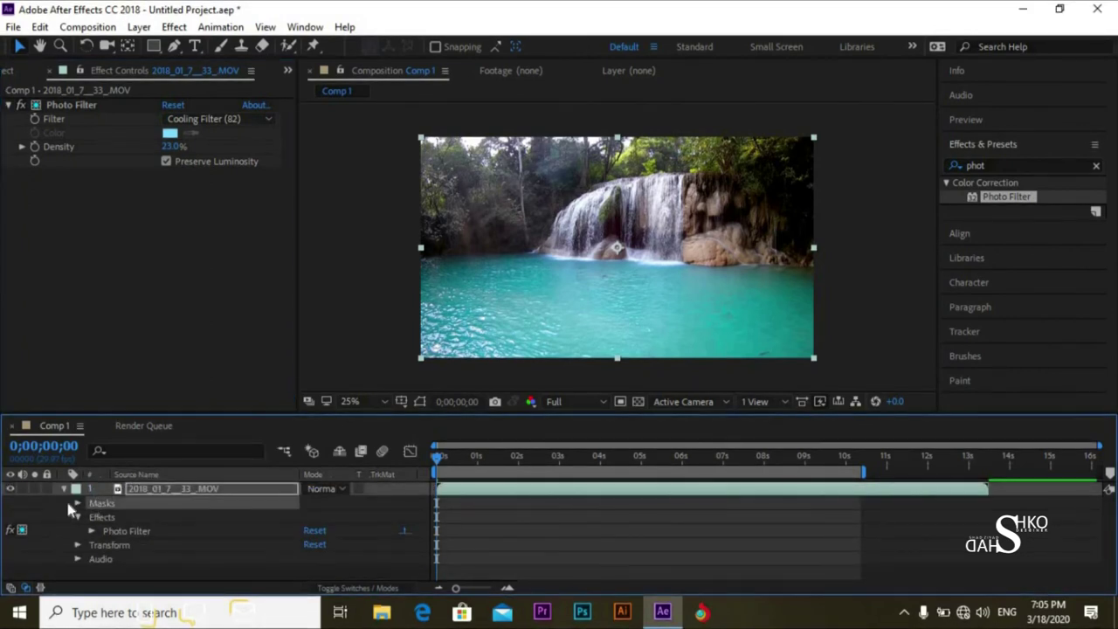
left_click(77, 504)
left_click(143, 516)
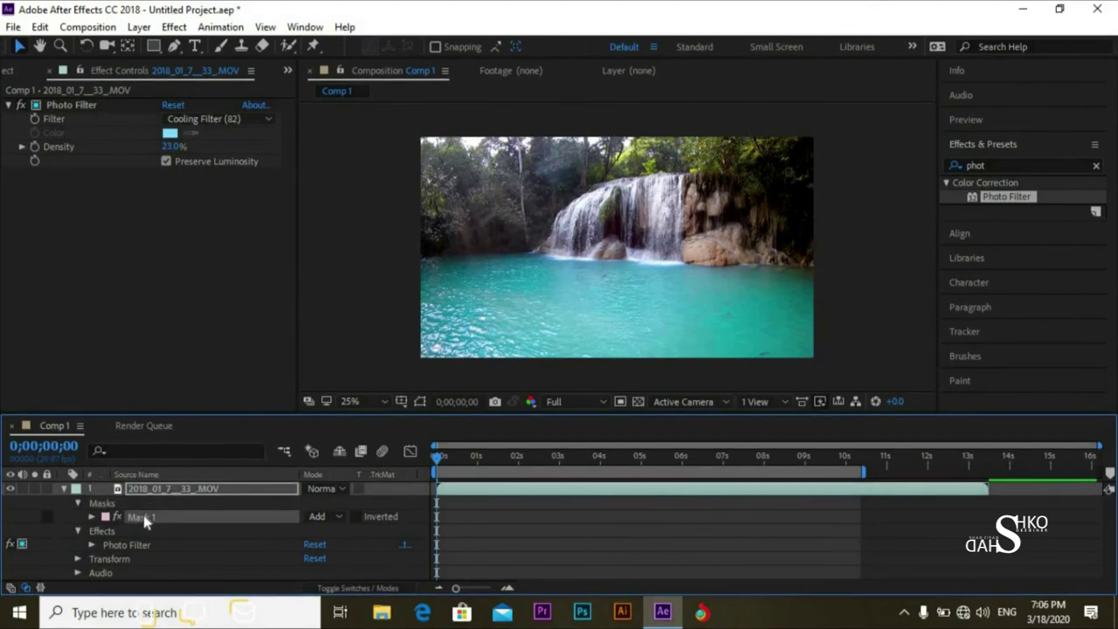
key("ctrl+d")
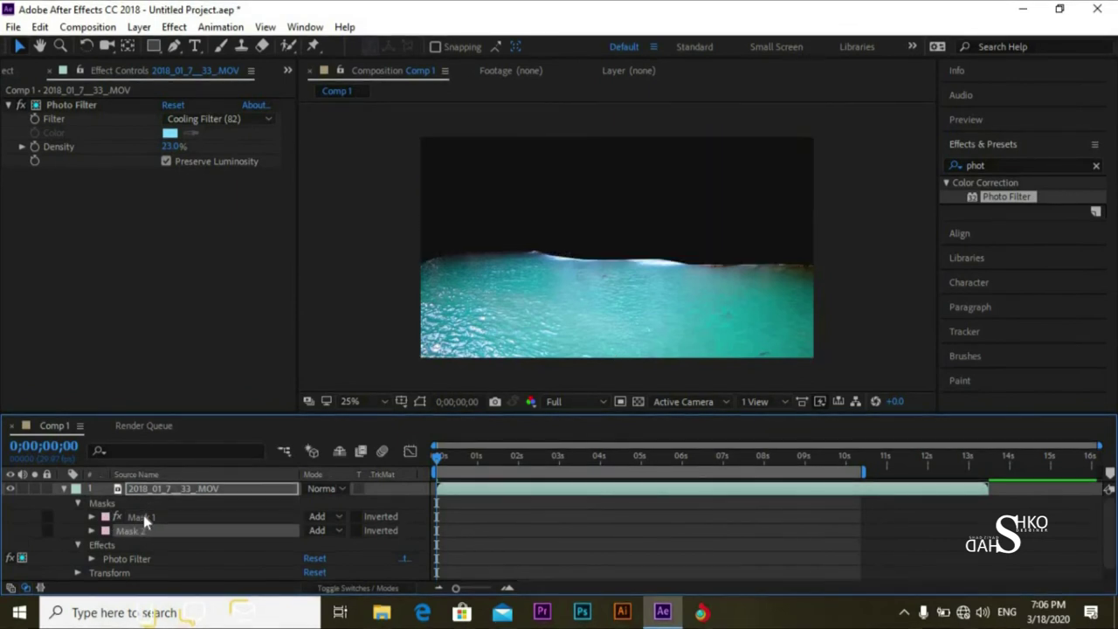
left_click(356, 530)
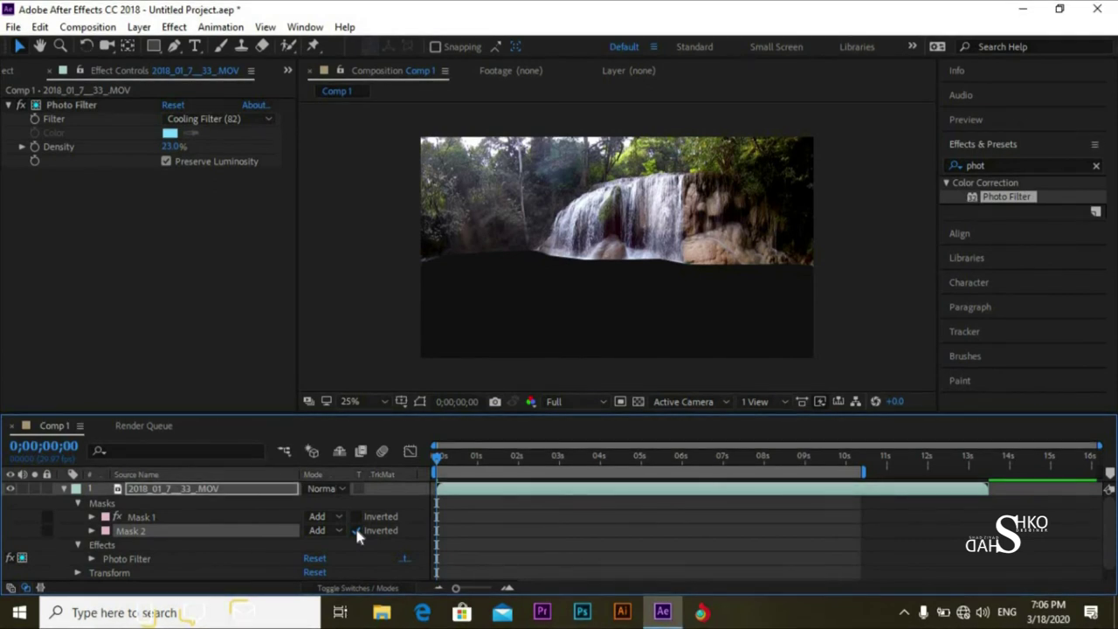
left_click(77, 504)
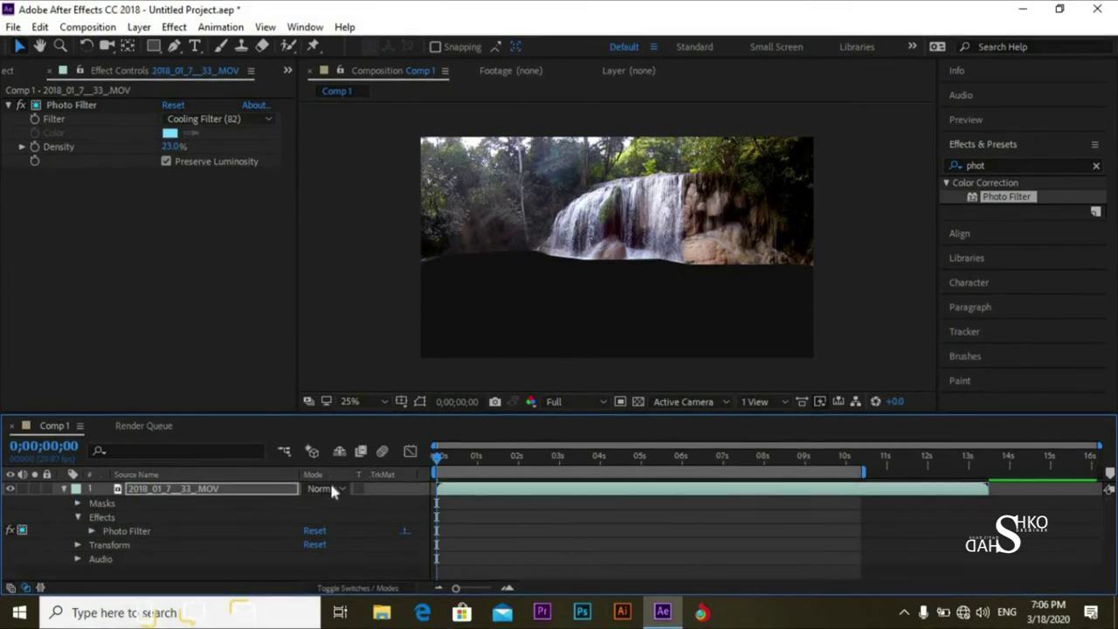
Step: Search the effects for "shadow" and apply Shadow/Highlight to the 2018_01_7__33_.MOV layer
left_click(1096, 167)
left_click(1070, 165)
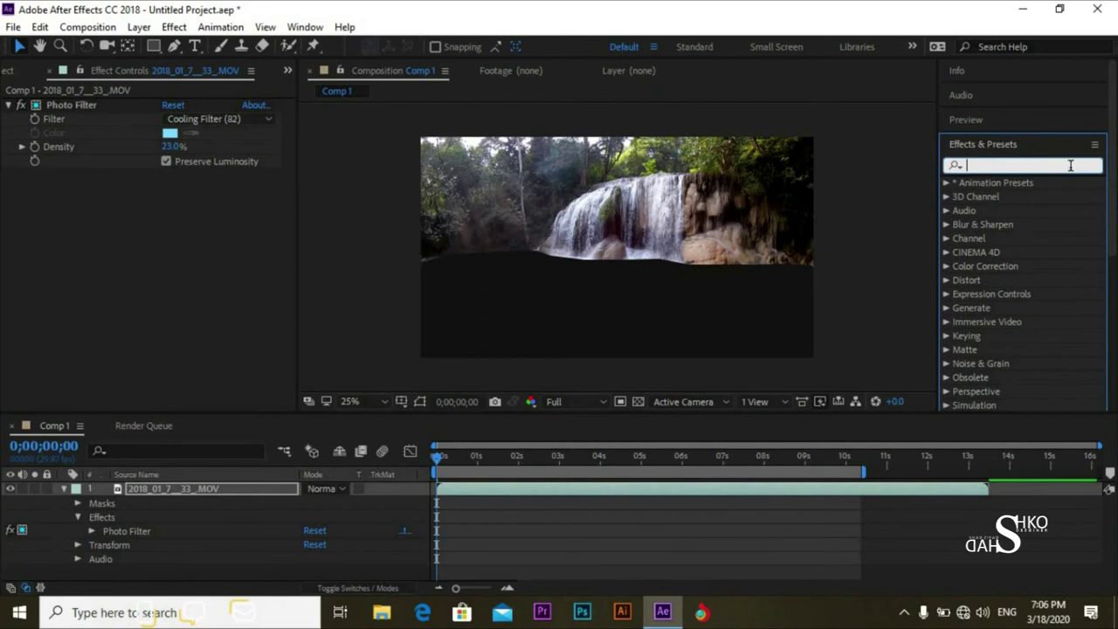
type("sh")
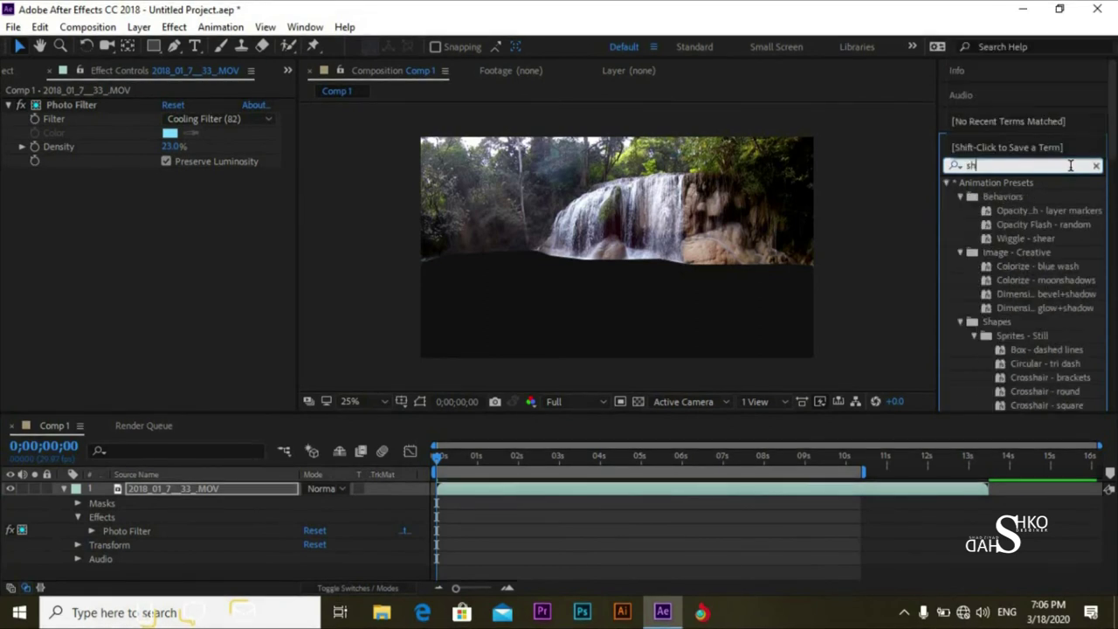
type("adow")
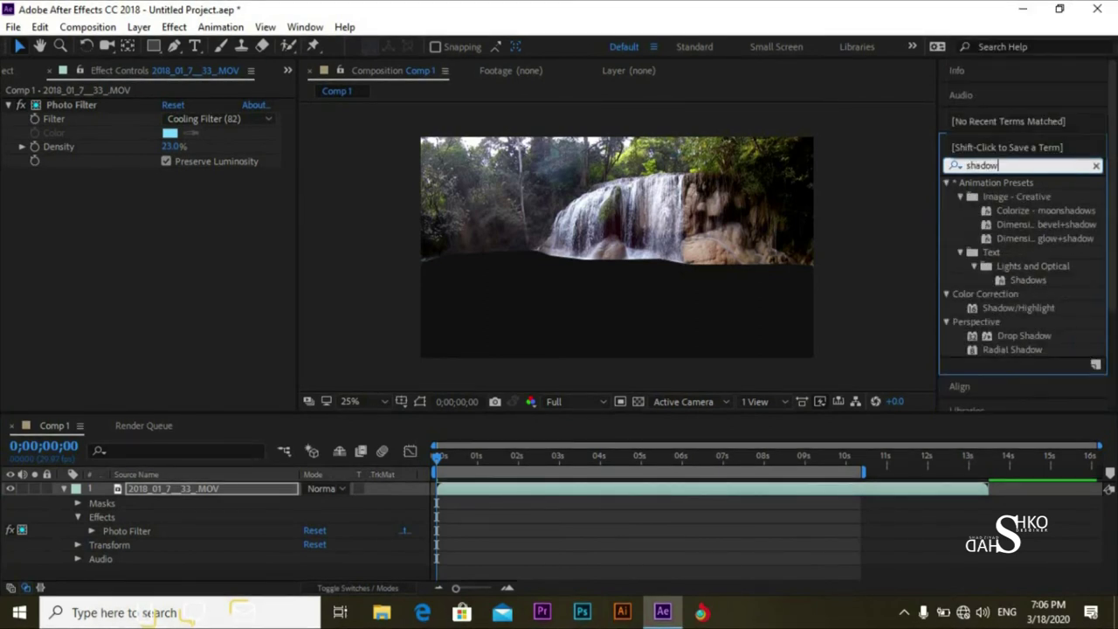
left_click_drag(1036, 308, 218, 491)
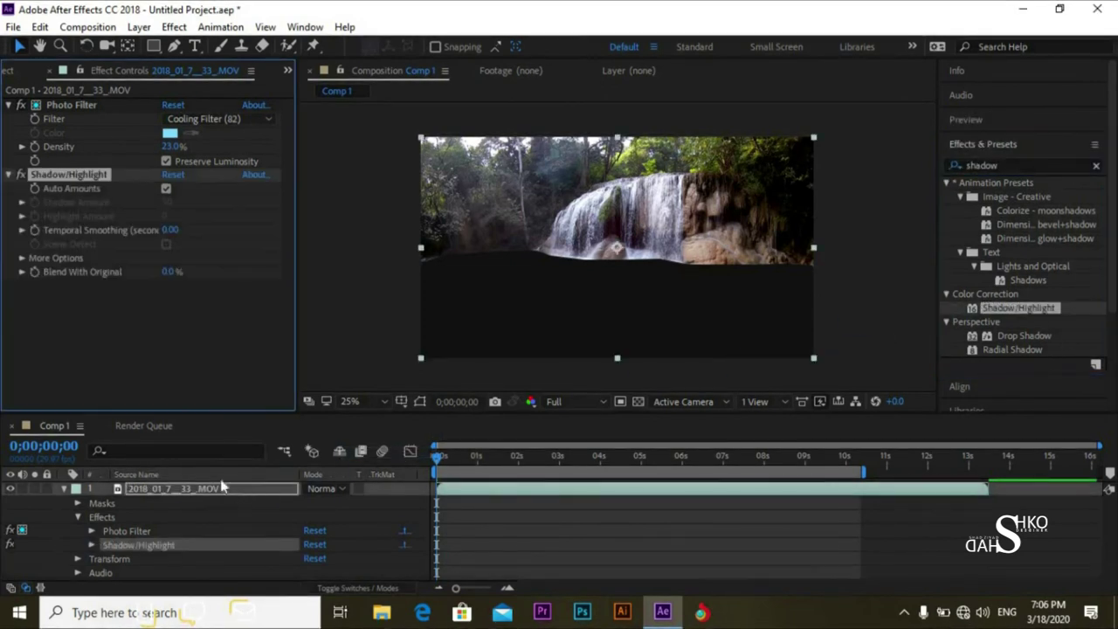
Step: Add two mask references in Shadow/Highlight's Compositing Options, with the first set to None and the second to Mask 2, and collapse the layer
left_click(90, 544)
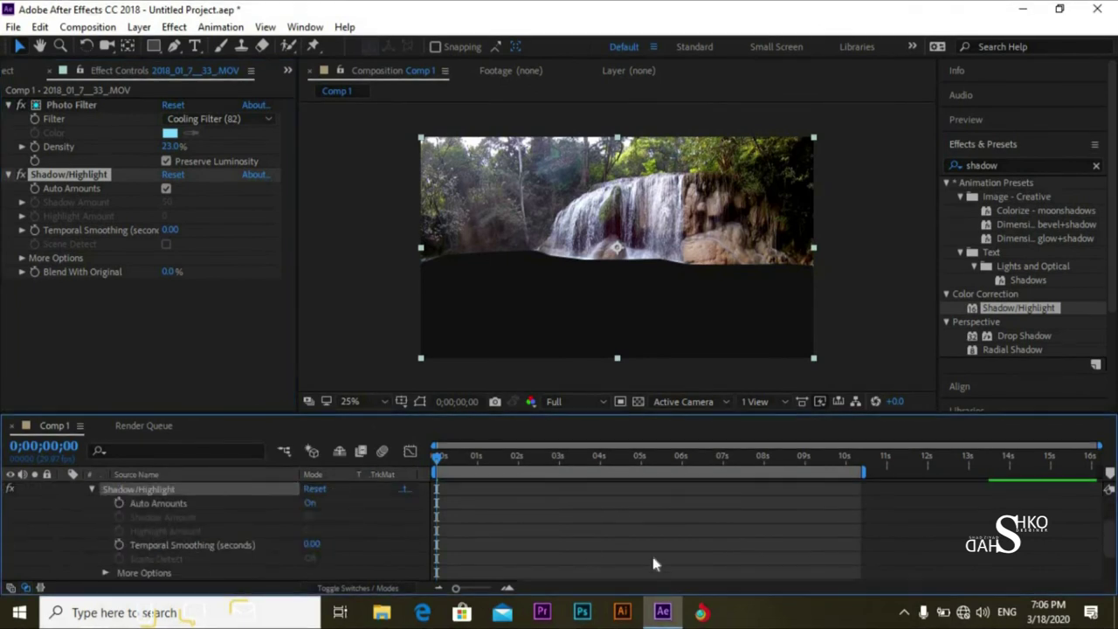
scroll(265, 538, "down", 2)
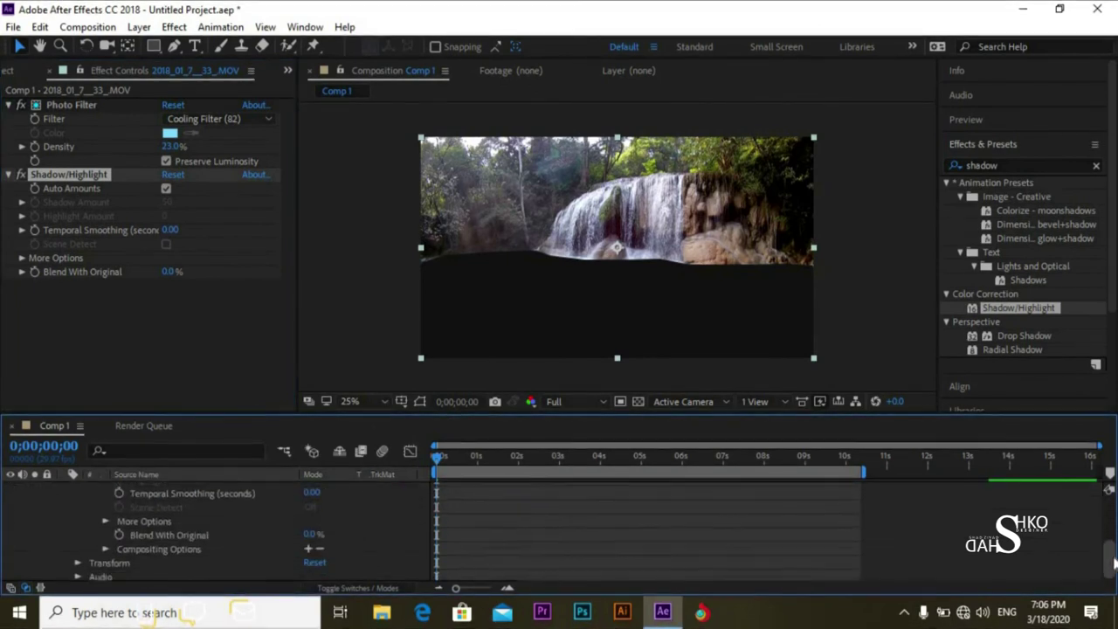
left_click(309, 544)
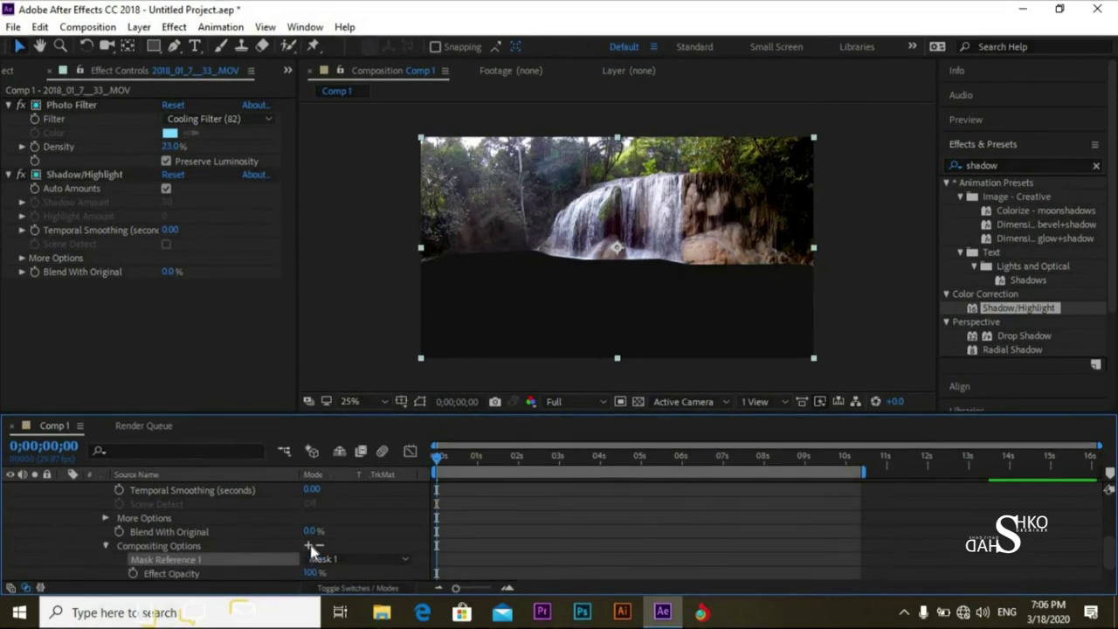
left_click(311, 547)
left_click(343, 559)
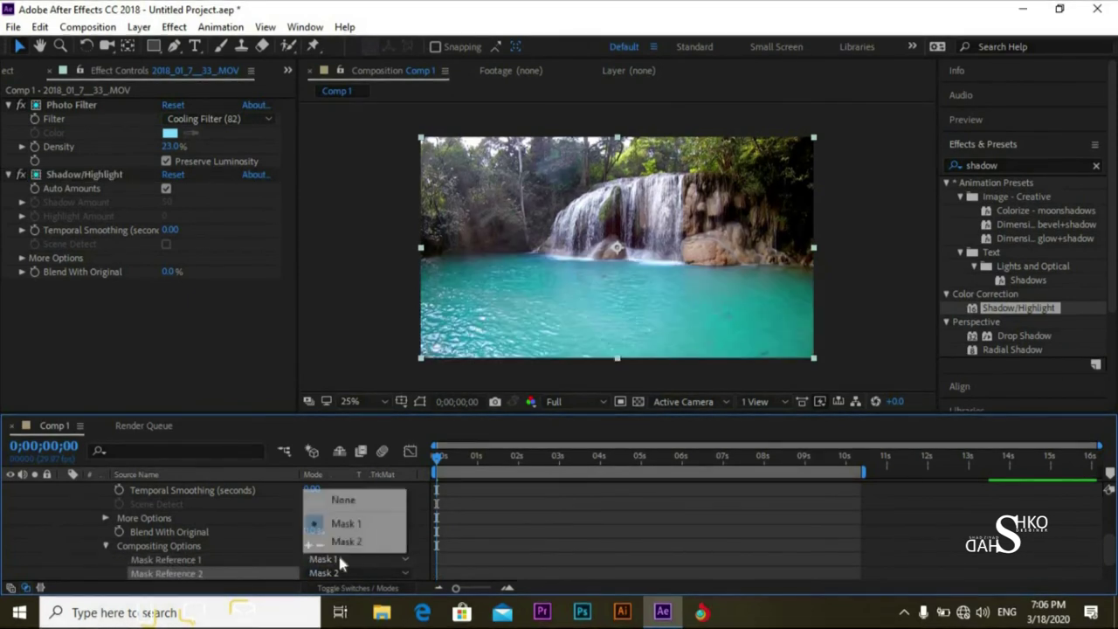
left_click(344, 501)
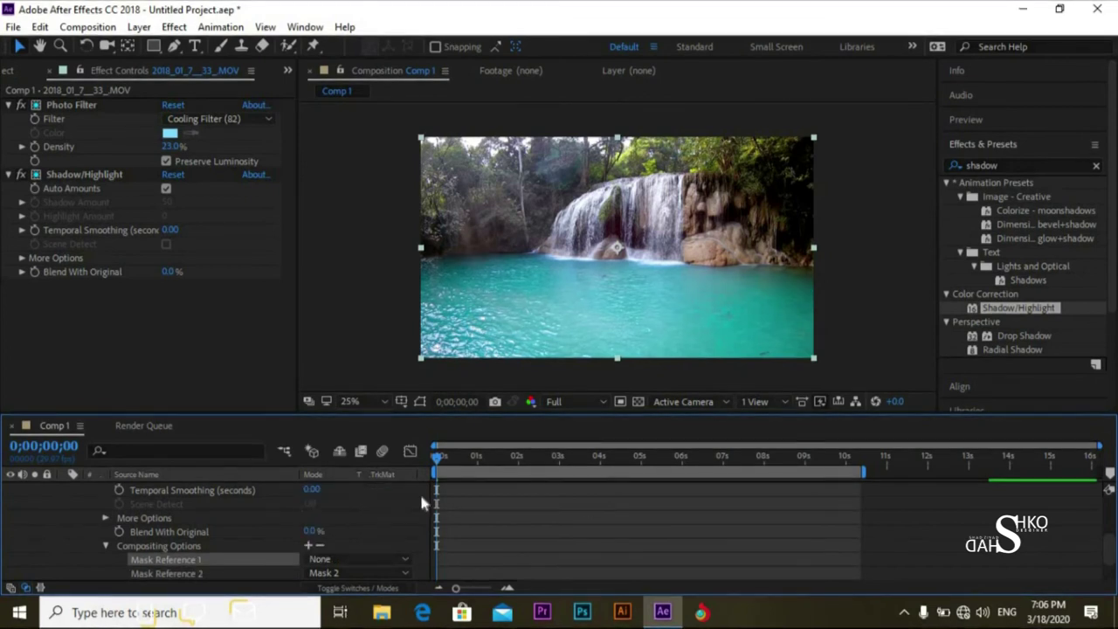
scroll(1076, 539, "up", 3)
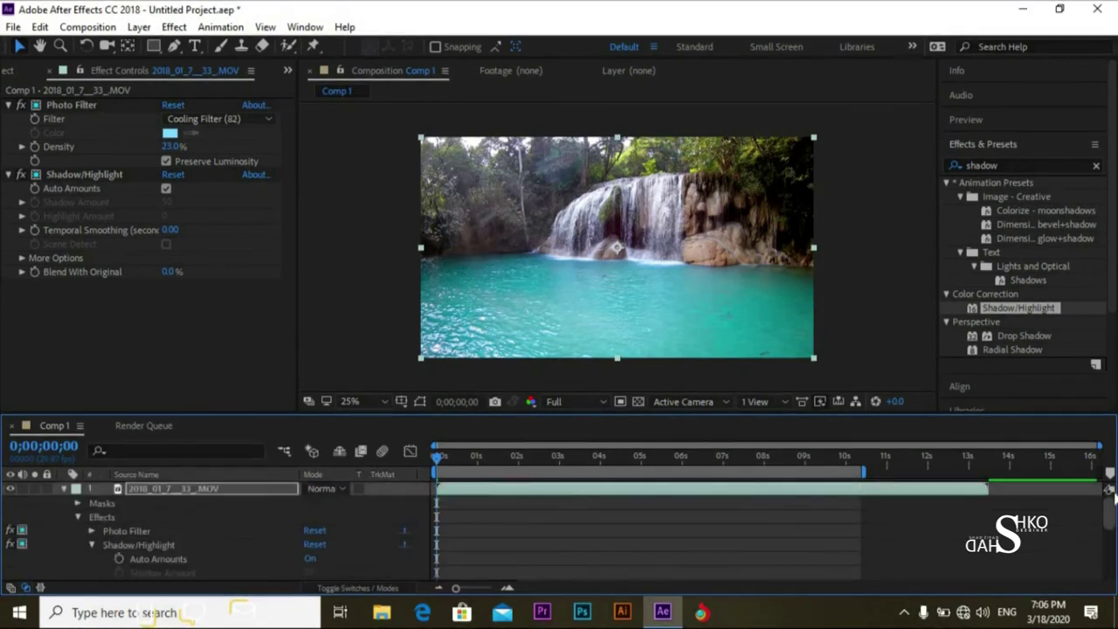
left_click(78, 516)
left_click(64, 490)
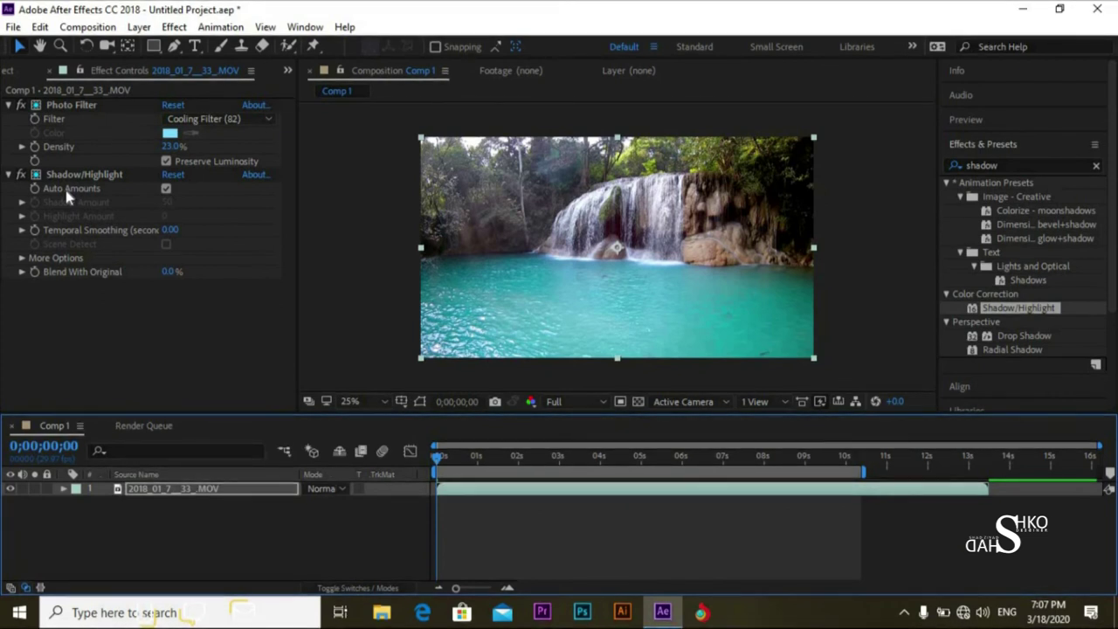
Step: Turn off Auto Amounts for Shadow/Highlight and set Shadow Amount to 0 and Highlight Amount to 75
left_click(165, 189)
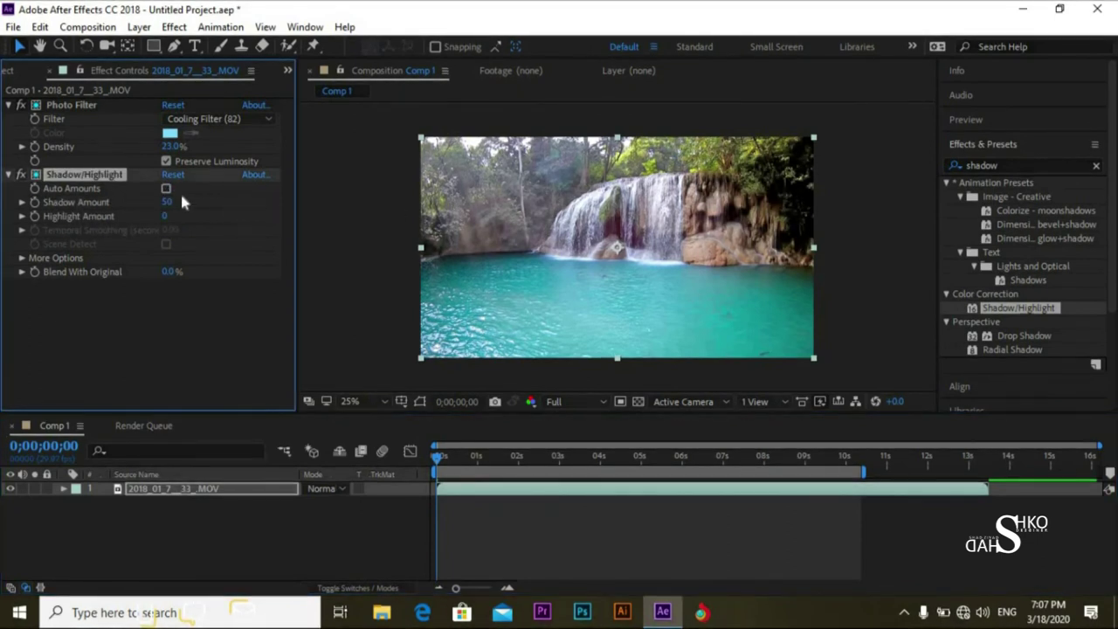
left_click(166, 190)
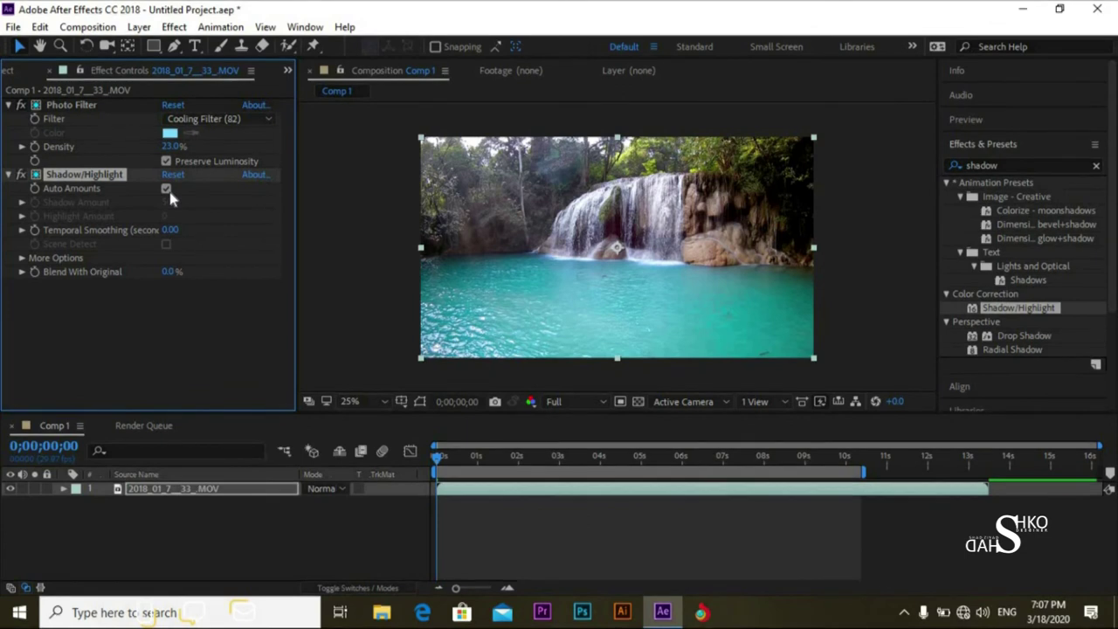
left_click(167, 191)
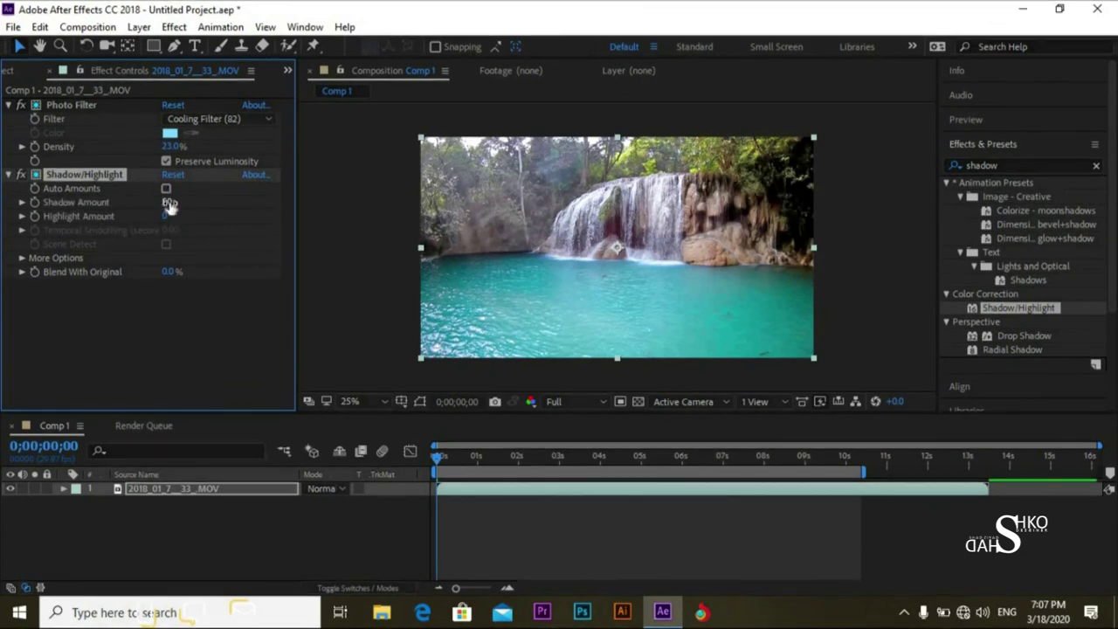
left_click_drag(202, 200, 85, 203)
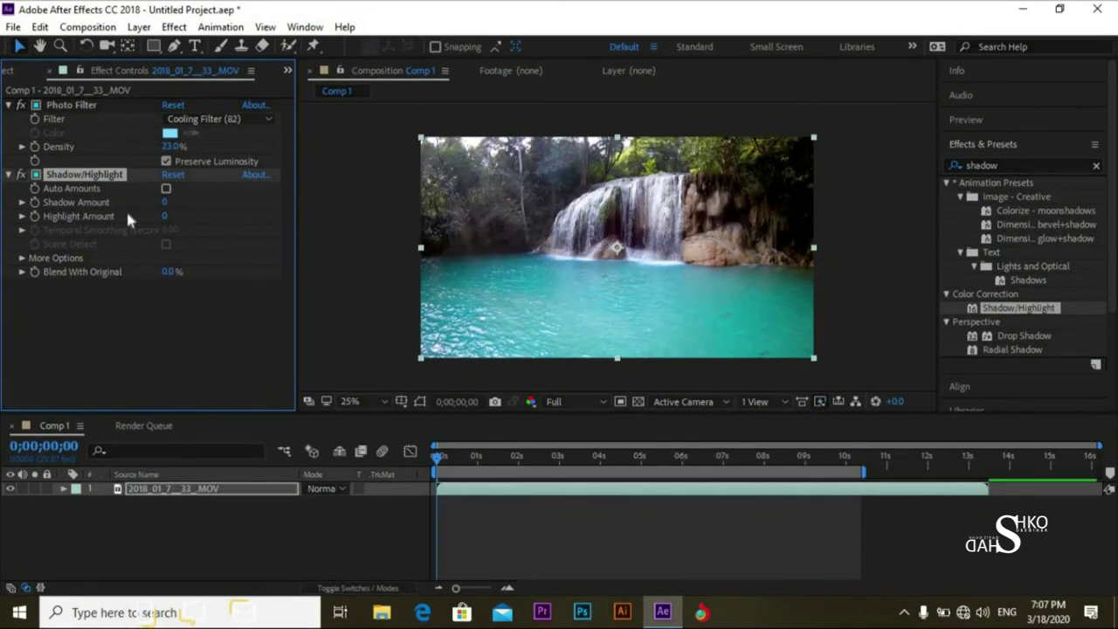
left_click_drag(215, 216, 166, 219)
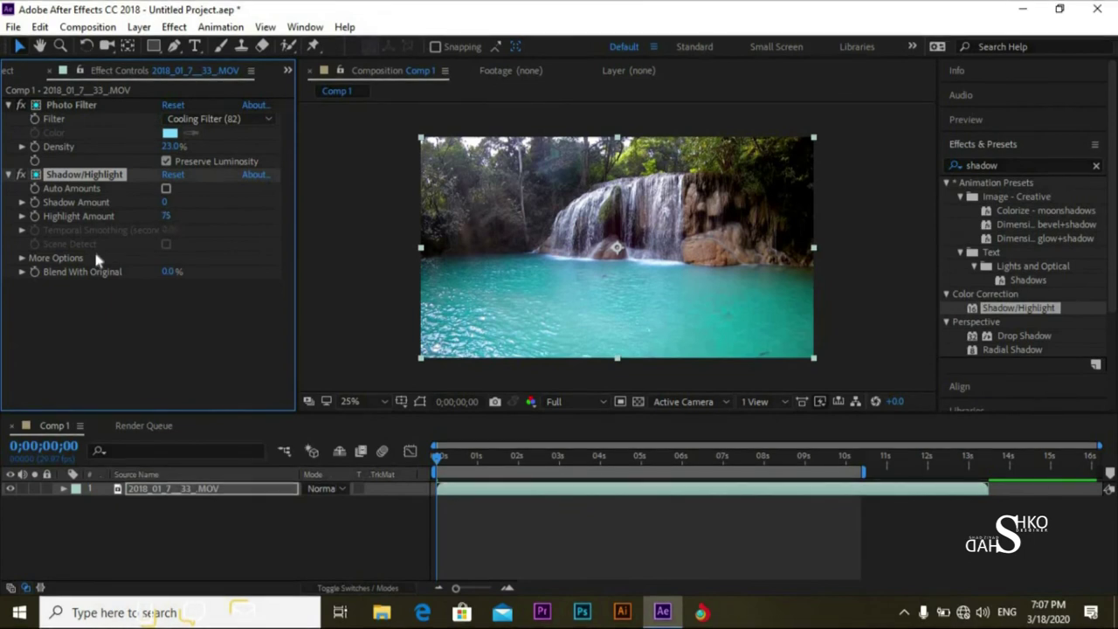
Step: Set Shadow/Highlight's Color Correction to 48, Midtone Contrast to 18, Black Clip to 5.71% and White Clip to 6.41%
left_click(22, 259)
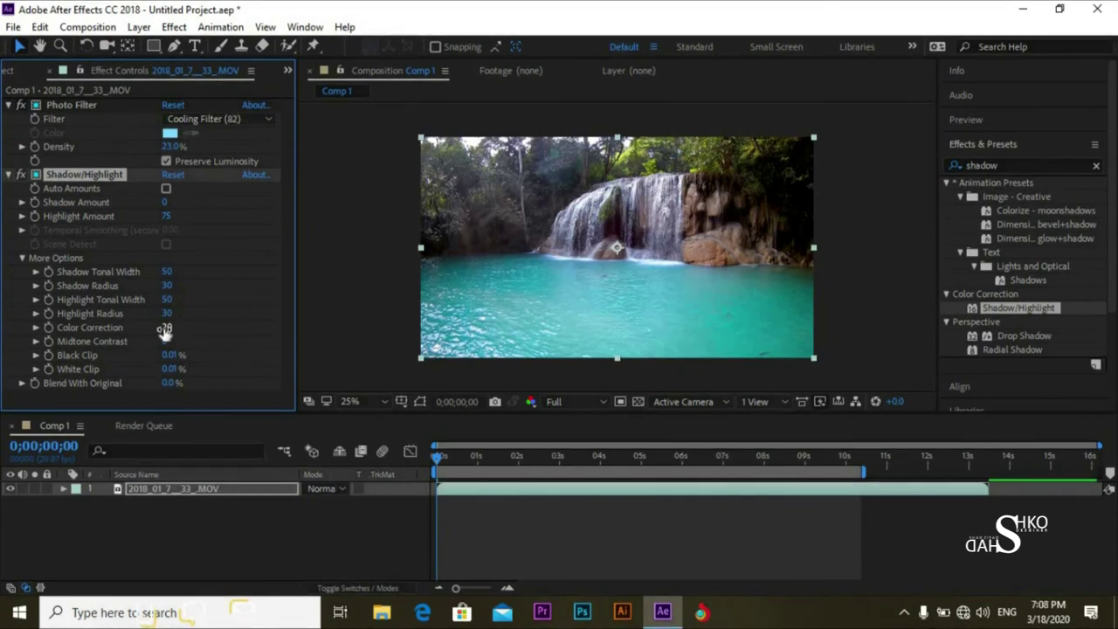
left_click_drag(174, 328, 184, 323)
left_click_drag(164, 341, 90, 360)
left_click_drag(168, 355, 220, 369)
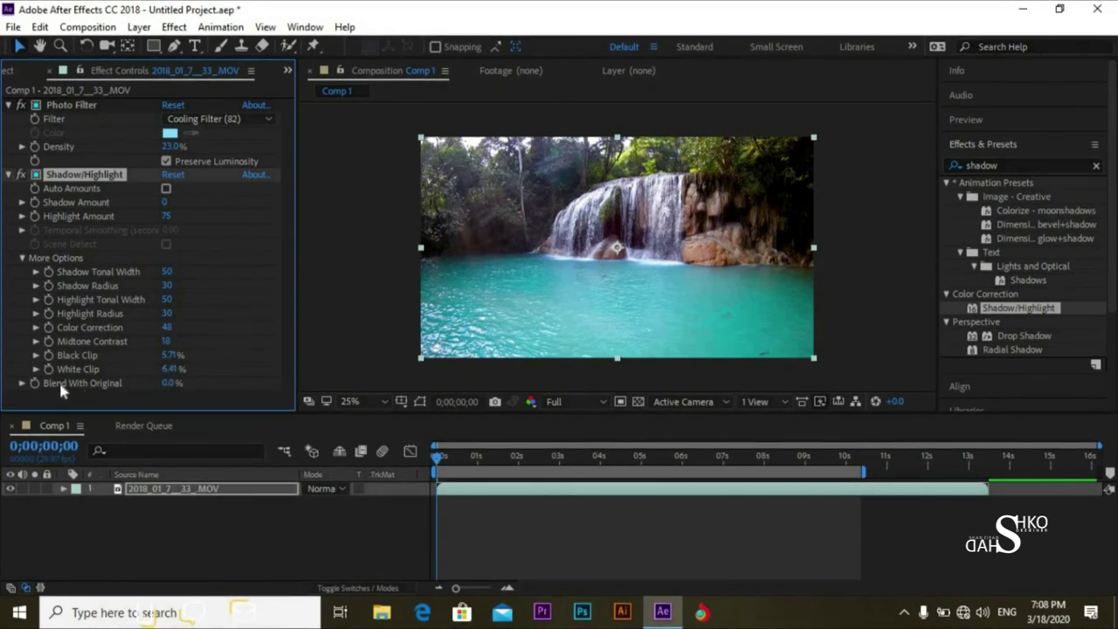
Step: Adjust Shadow/Highlight's Blend With Original amount and collapse the effect's settings
left_click_drag(166, 389, 202, 393)
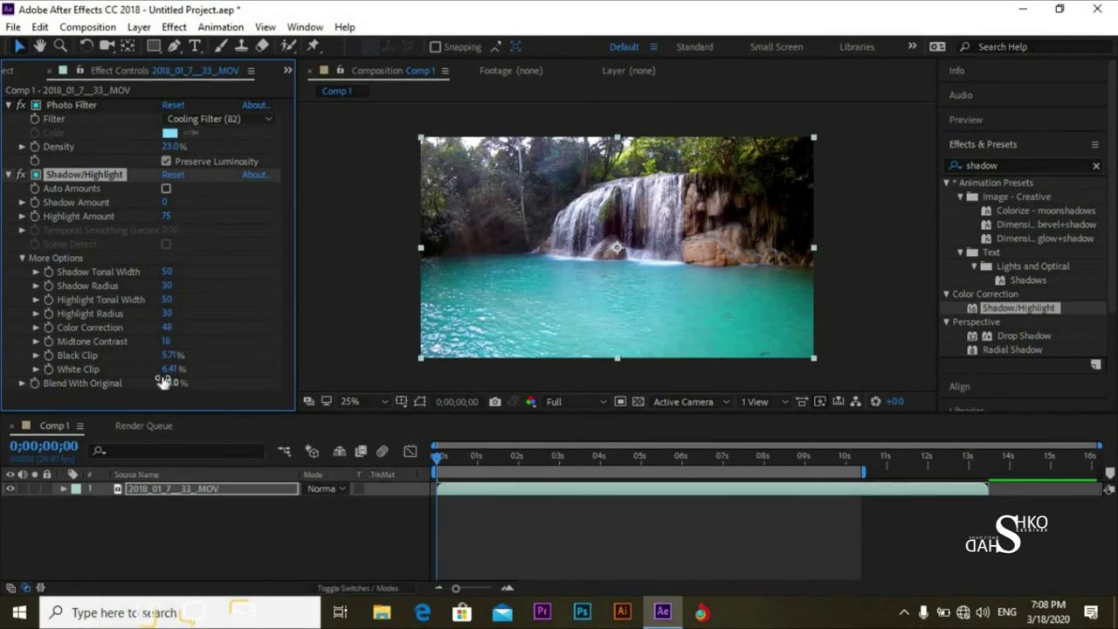
left_click_drag(173, 382, 170, 381)
left_click(8, 174)
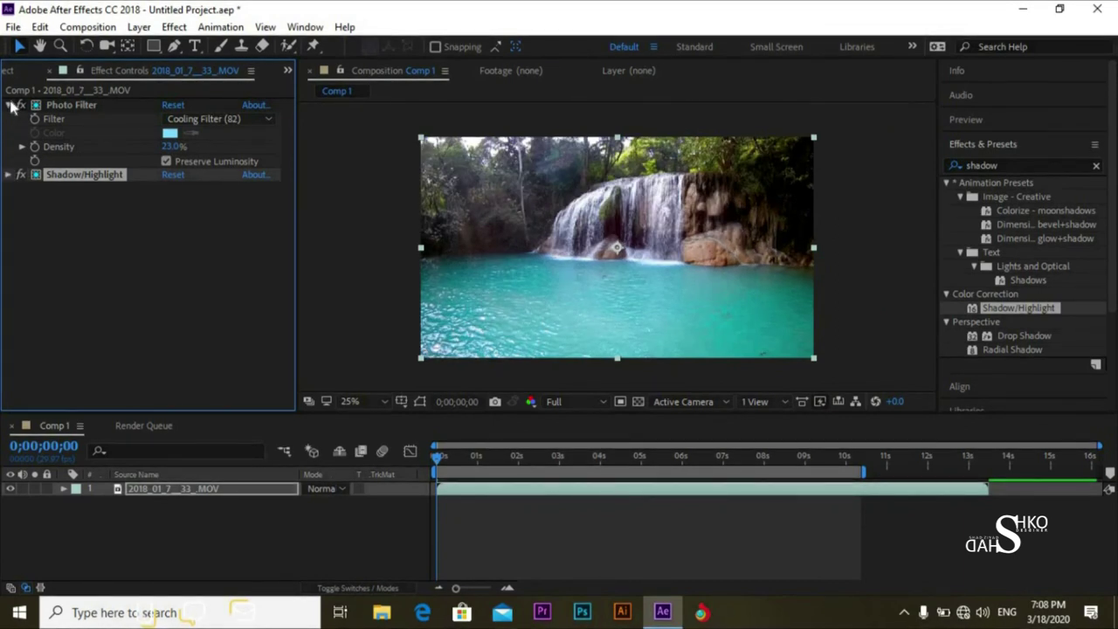
Step: Collapse Photo Filter's settings, apply the Glow effect to the waterfall layer and collapse Glow's settings
left_click(8, 104)
left_click(98, 262)
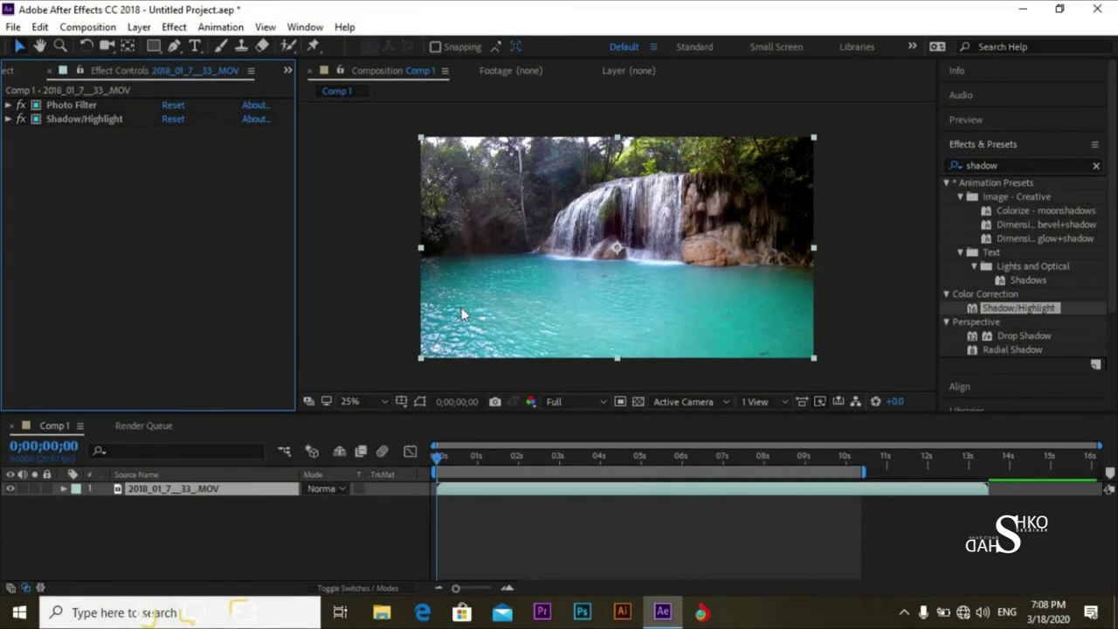
left_click(1096, 166)
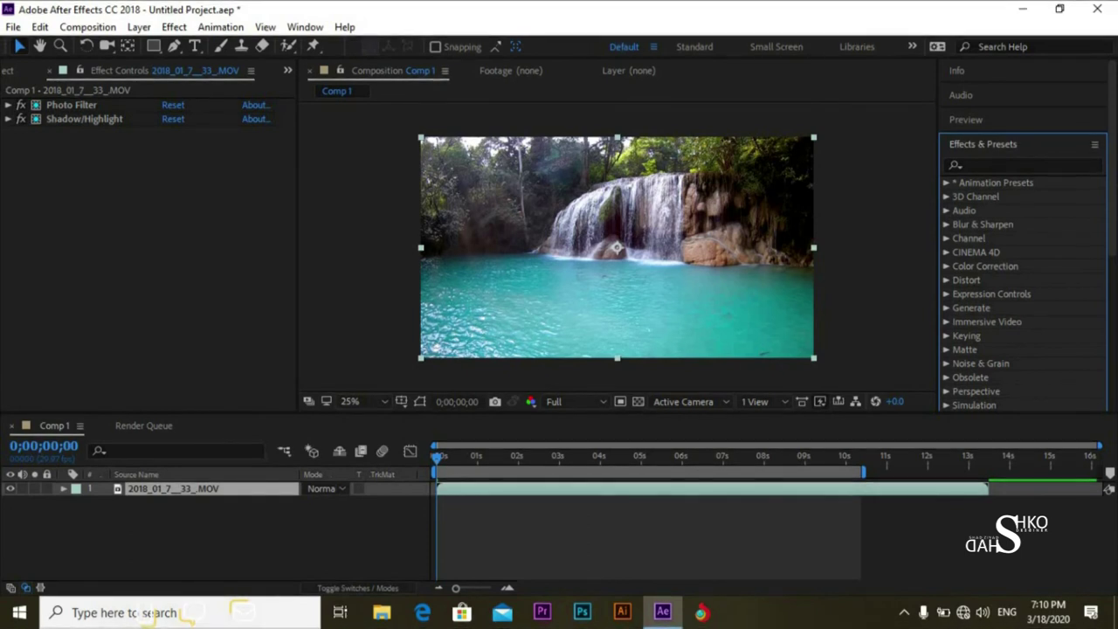
left_click(1018, 167)
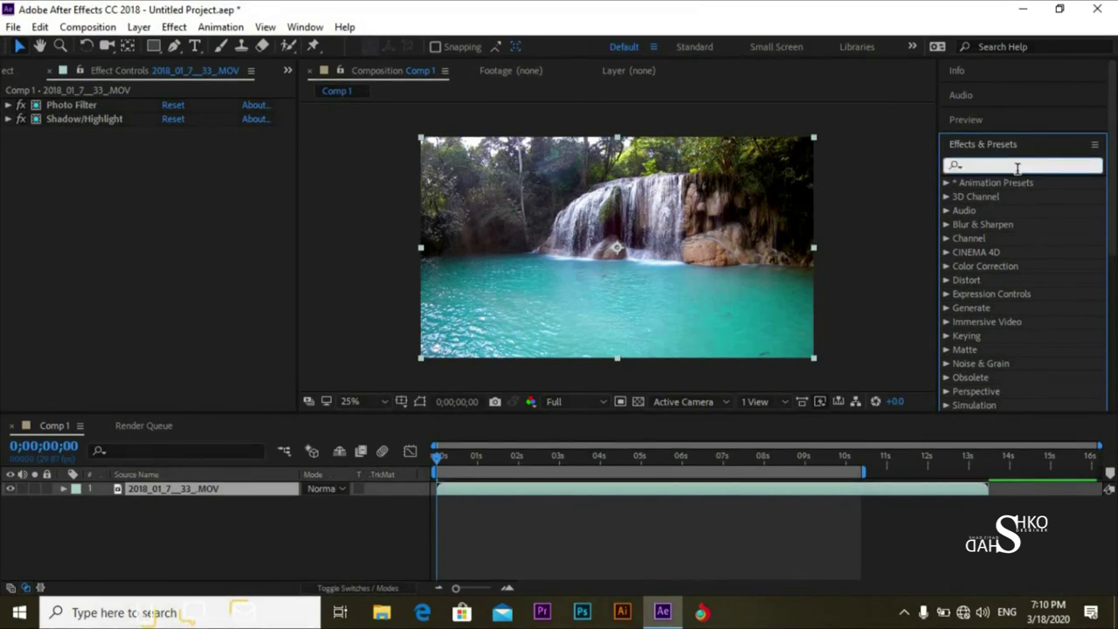
type("glow")
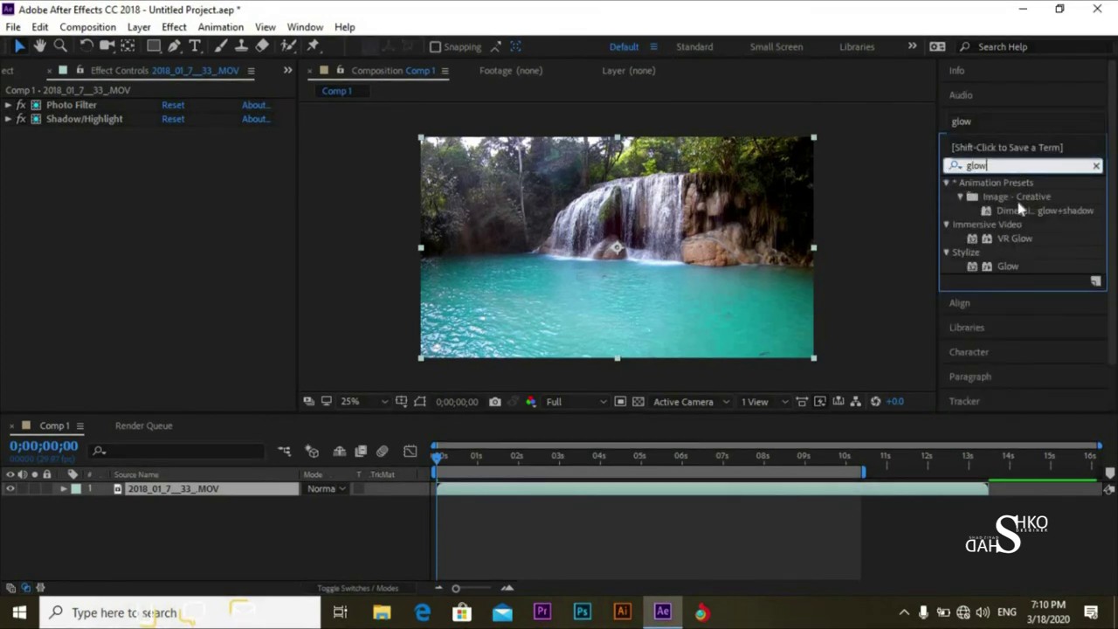
left_click_drag(998, 260, 259, 490)
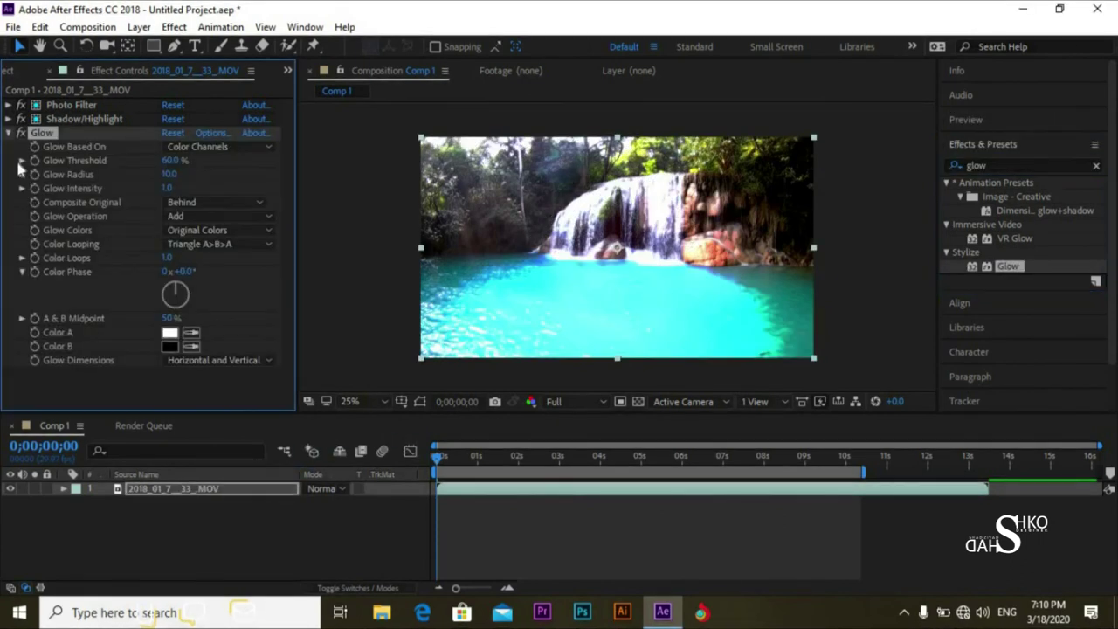
left_click(10, 133)
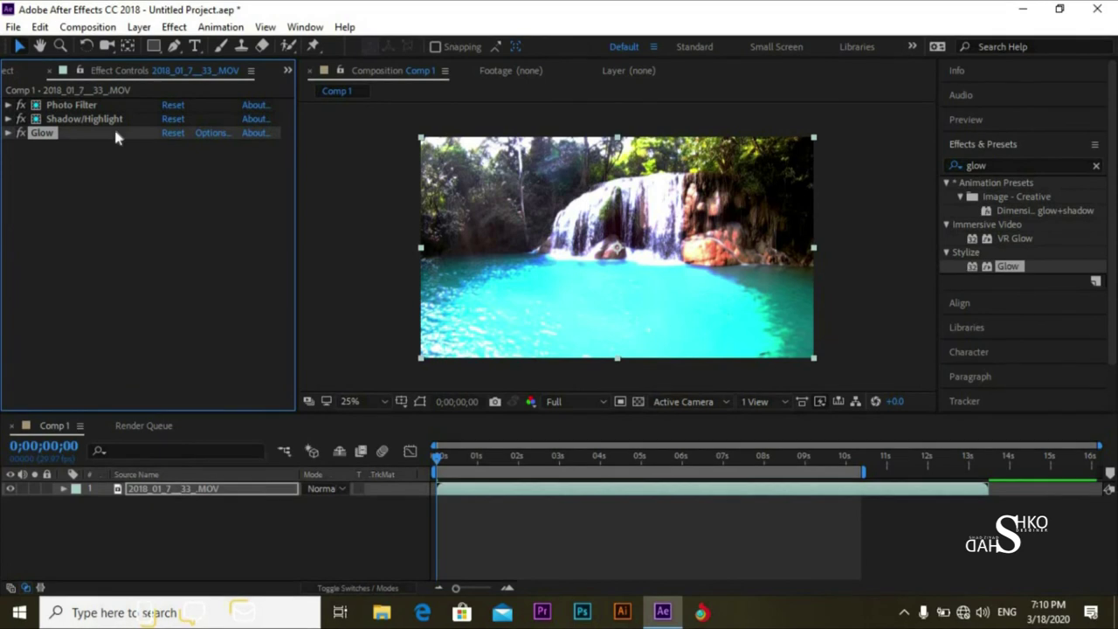
left_click(171, 214)
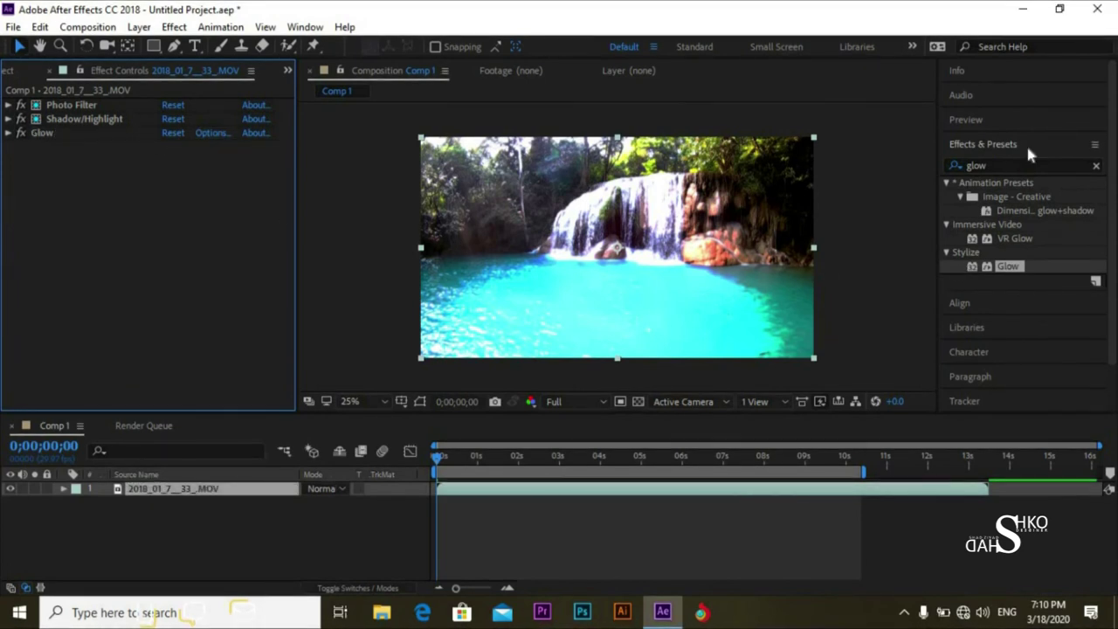
Step: Find the Tritone effect, add it below Glow on the waterfall layer and collapse its settings
left_click(1096, 165)
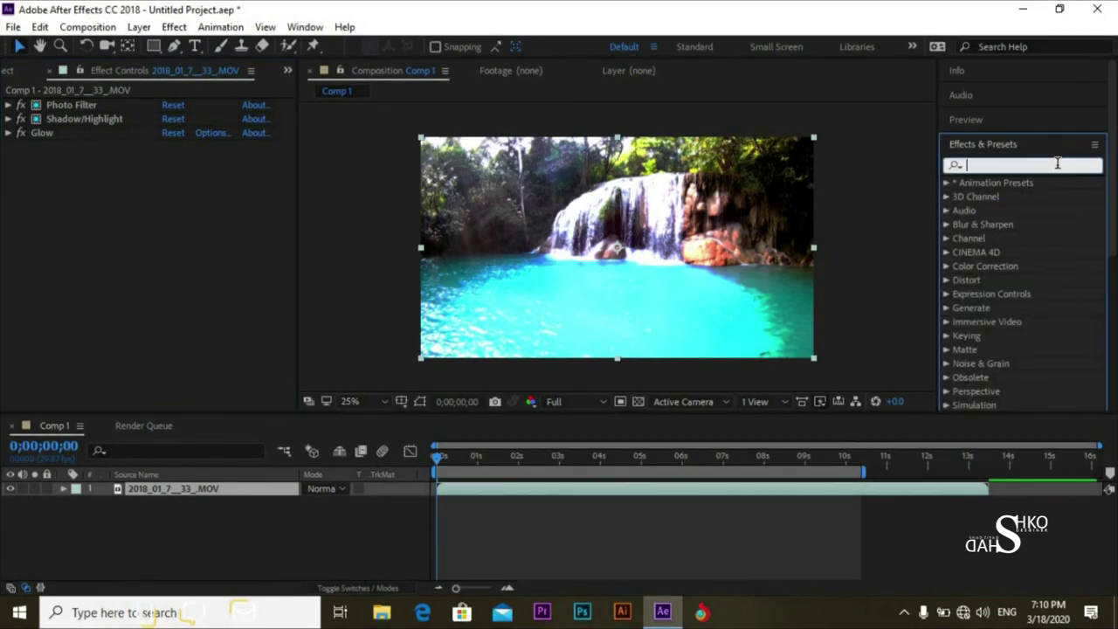
type("tri")
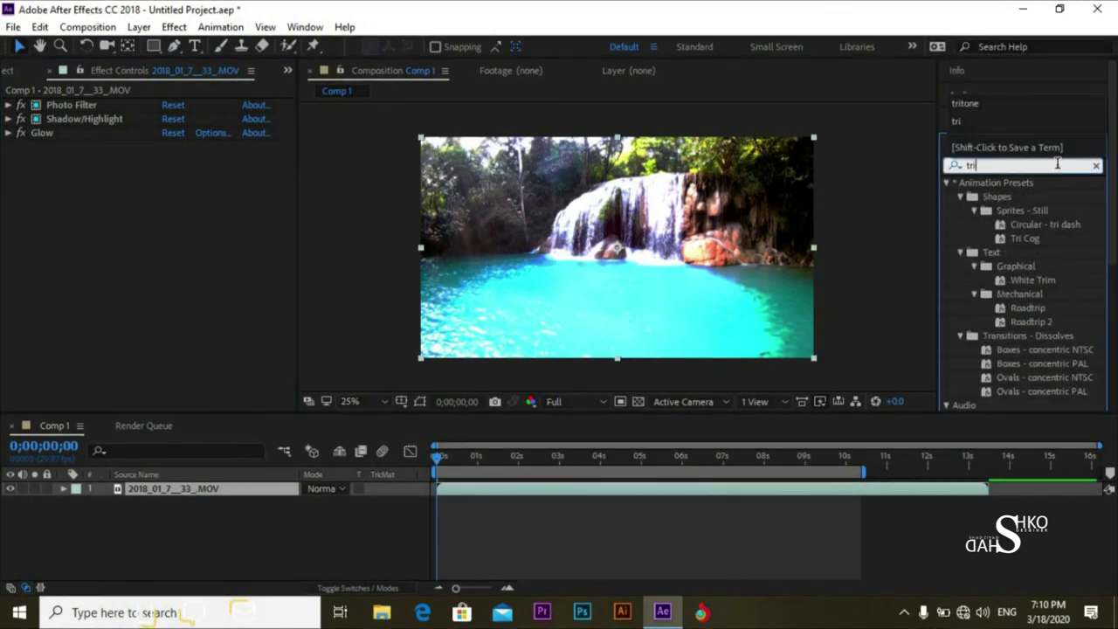
type("ton")
left_click_drag(1050, 199, 171, 159)
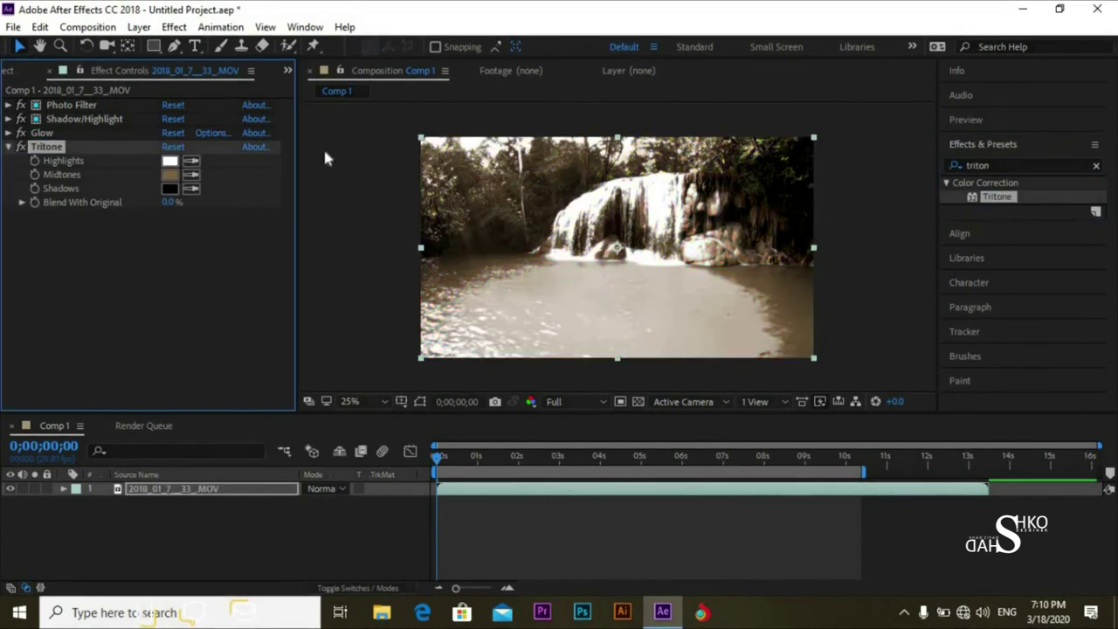
left_click(9, 147)
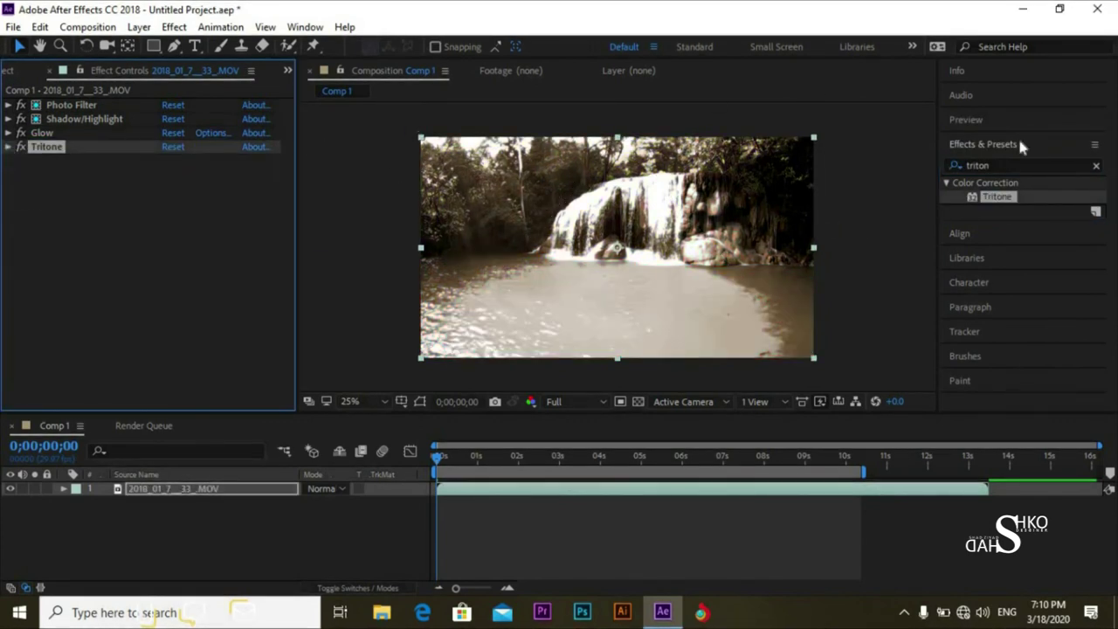
Step: Find the Vibrance effect and add it below Tritone on the waterfall layer
left_click(1096, 165)
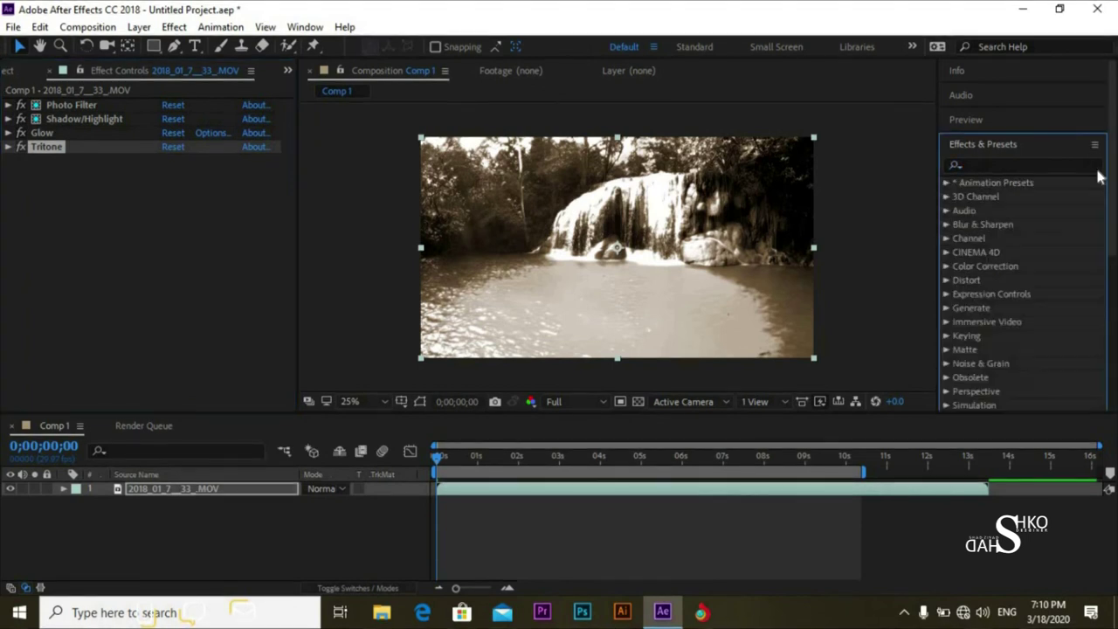
left_click(1070, 165)
type("vib")
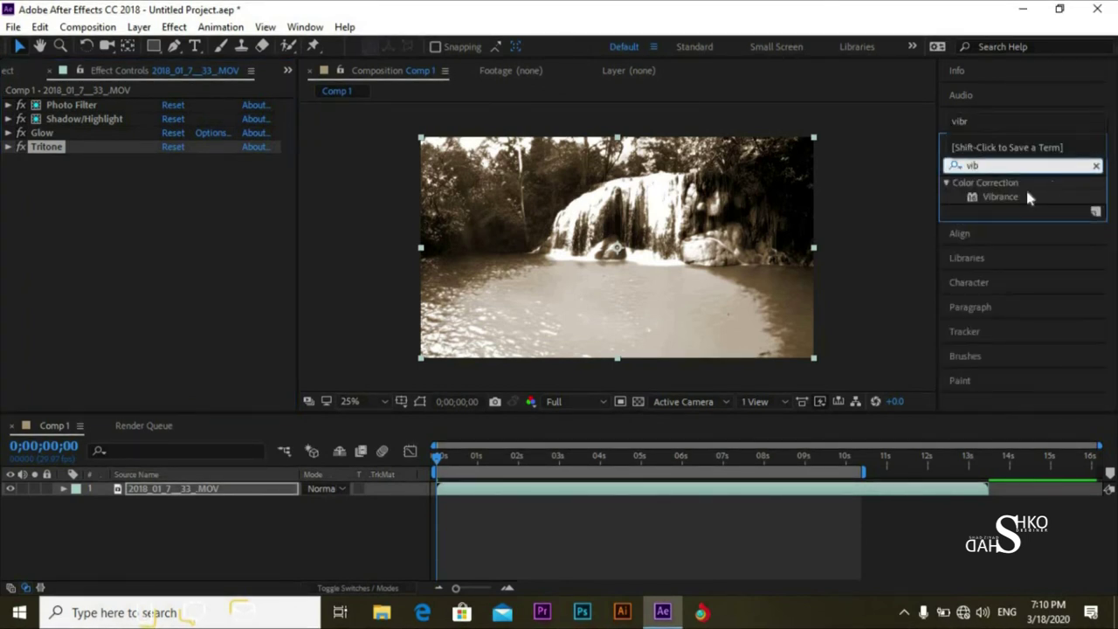
left_click_drag(1004, 195, 145, 244)
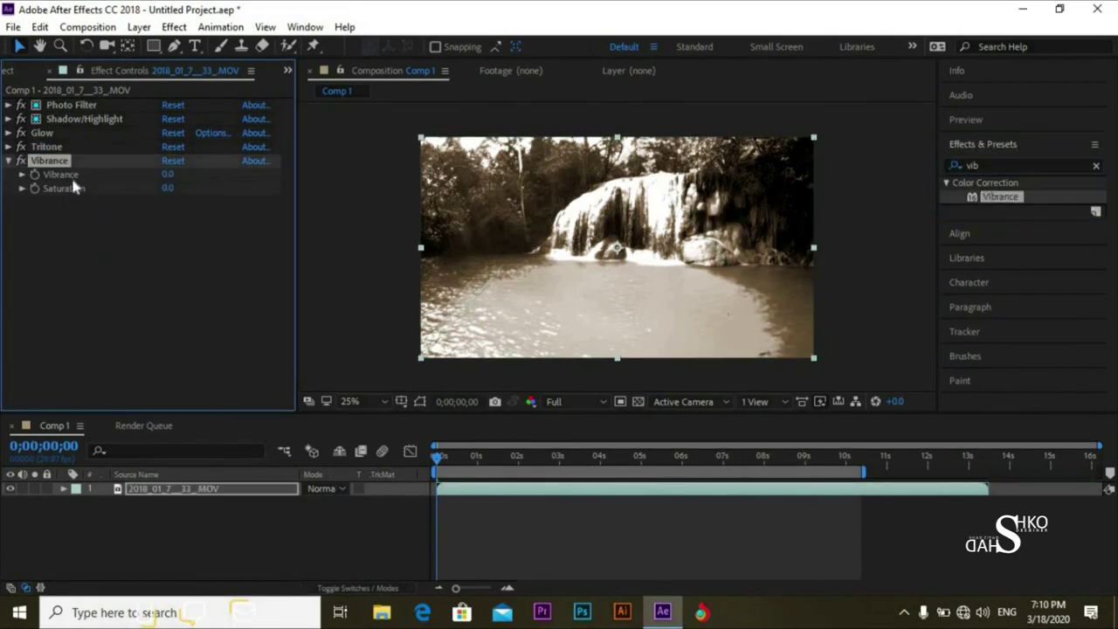
Step: Find the Tint effect under Color Correction and add it below Vibrance on the waterfall layer
left_click(1096, 165)
left_click(1072, 165)
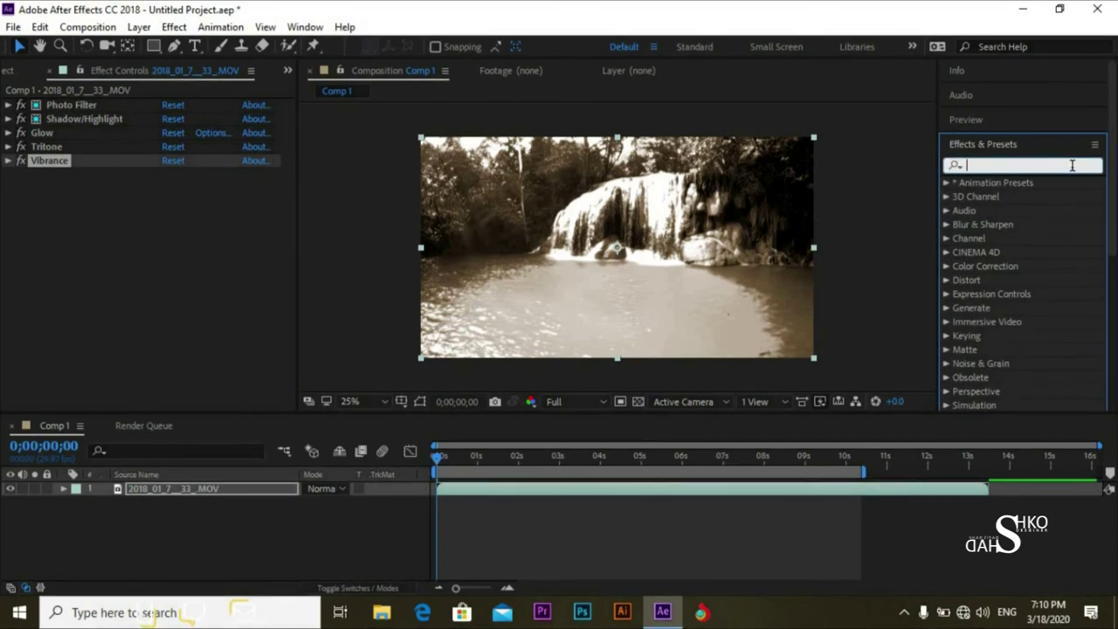
type("tint")
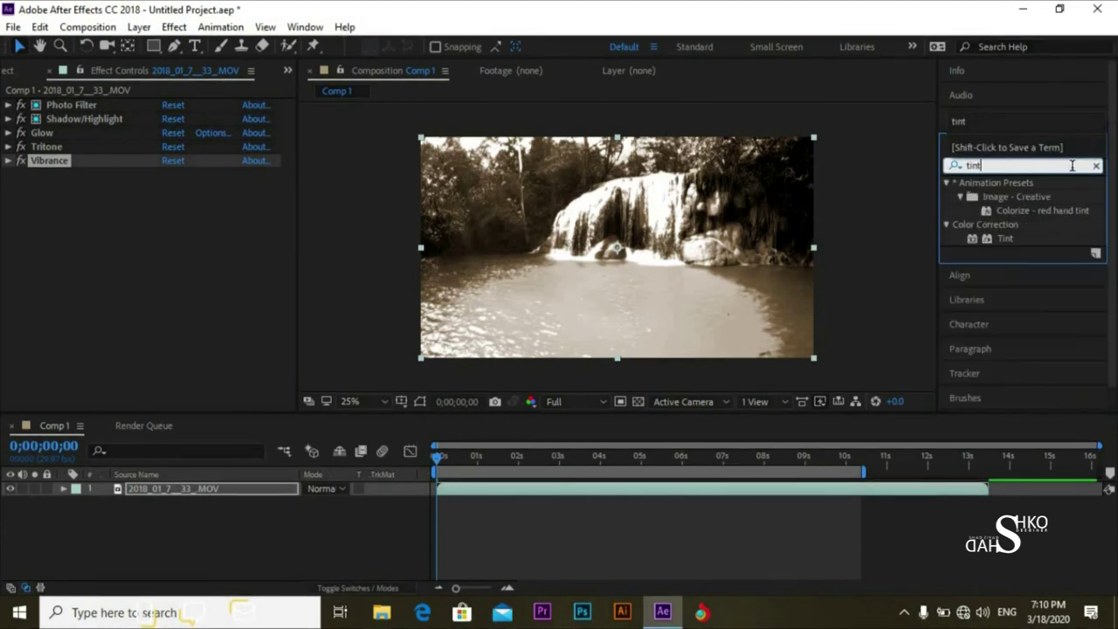
left_click_drag(1003, 238, 140, 196)
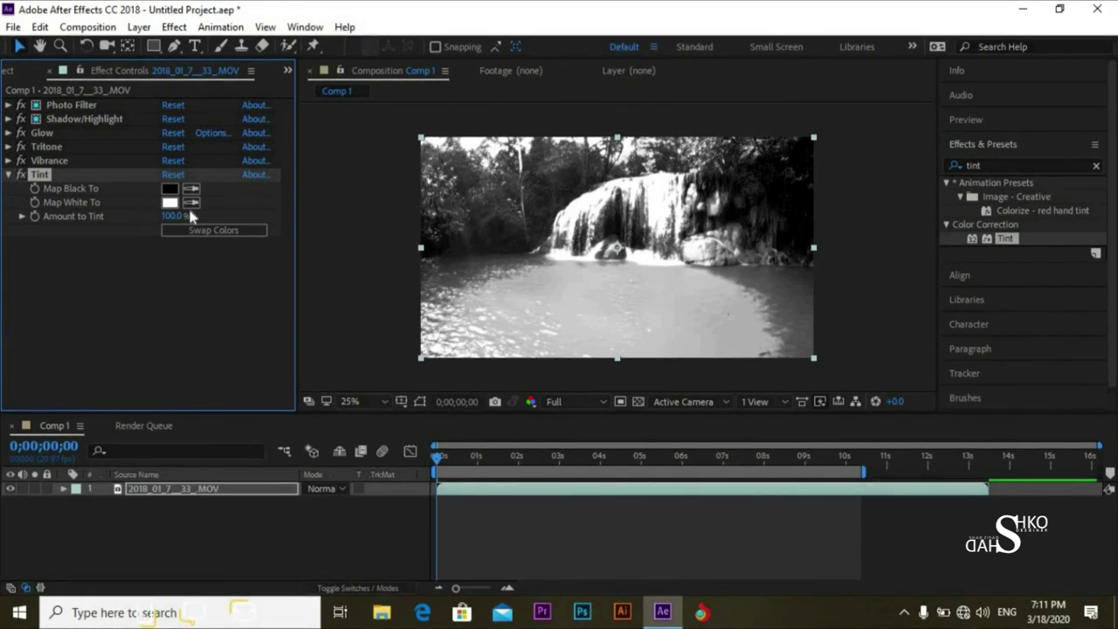
Step: Set Tint's Map Black To color to purple 7F37EC
left_click(169, 189)
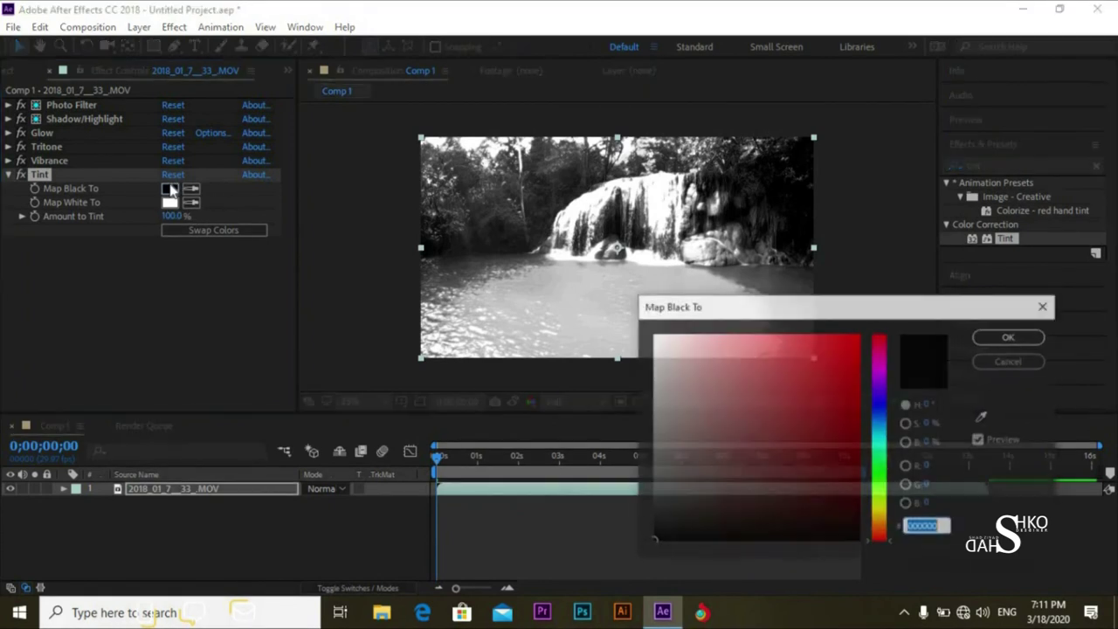
mouse_move(786, 389)
left_mouse_down()
mouse_move(744, 309)
mouse_move(690, 325)
mouse_move(656, 370)
left_mouse_up()
left_click(908, 374)
mouse_move(880, 428)
left_mouse_down()
mouse_move(880, 456)
mouse_move(878, 389)
mouse_move(816, 375)
mouse_move(812, 348)
left_mouse_up()
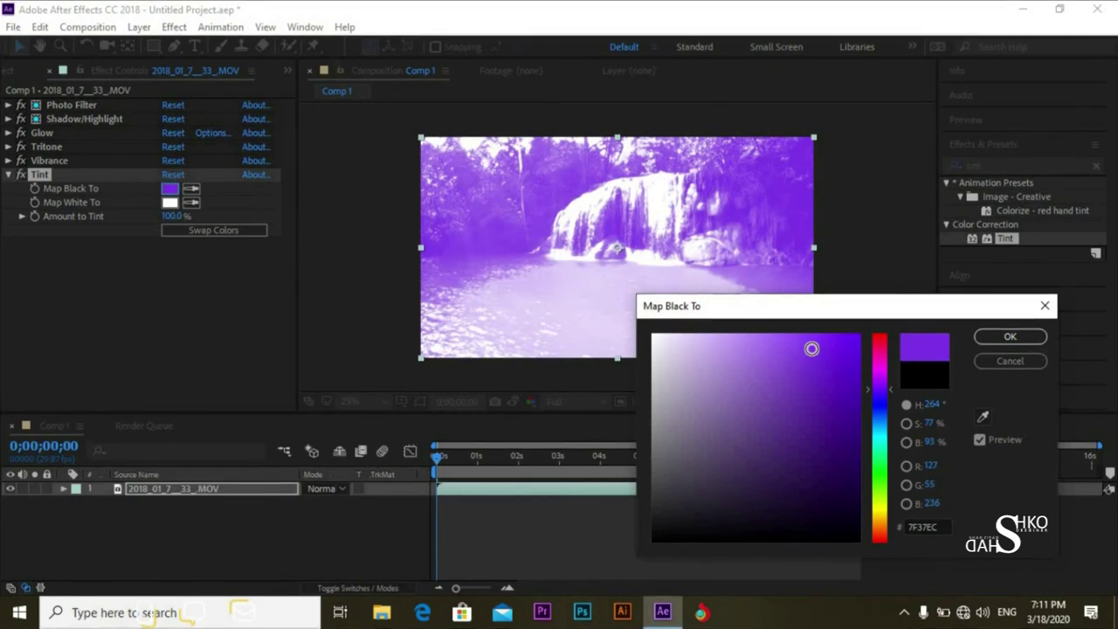
left_click(1010, 336)
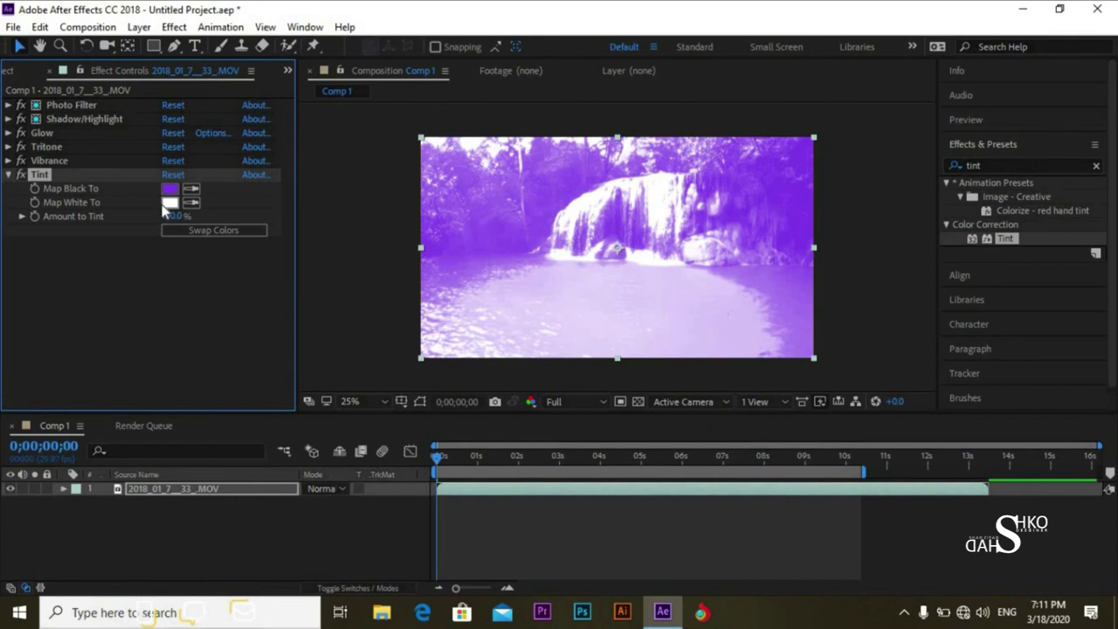
Step: Set Tint's Map White To color to a deep blue
left_click(169, 203)
left_click_drag(879, 436, 879, 403)
mouse_move(833, 362)
left_mouse_down()
mouse_move(774, 327)
mouse_move(801, 379)
mouse_move(832, 381)
left_mouse_up()
left_click(1008, 336)
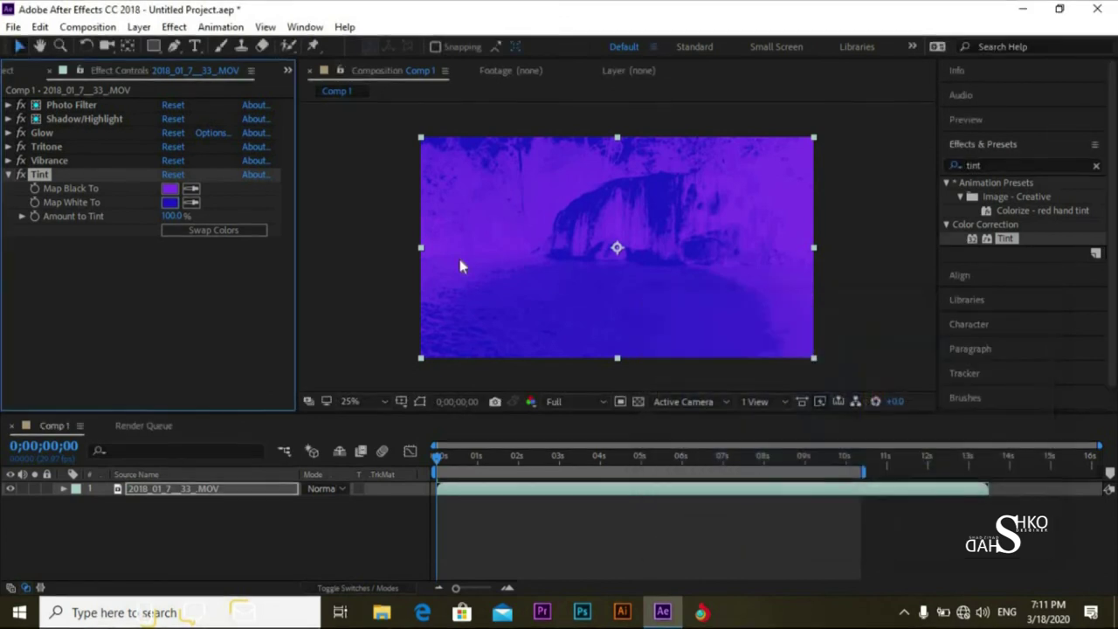
Step: Lower Tint's Amount to Tint to 0%, and raise it to 35%
left_click_drag(149, 216, 3, 233)
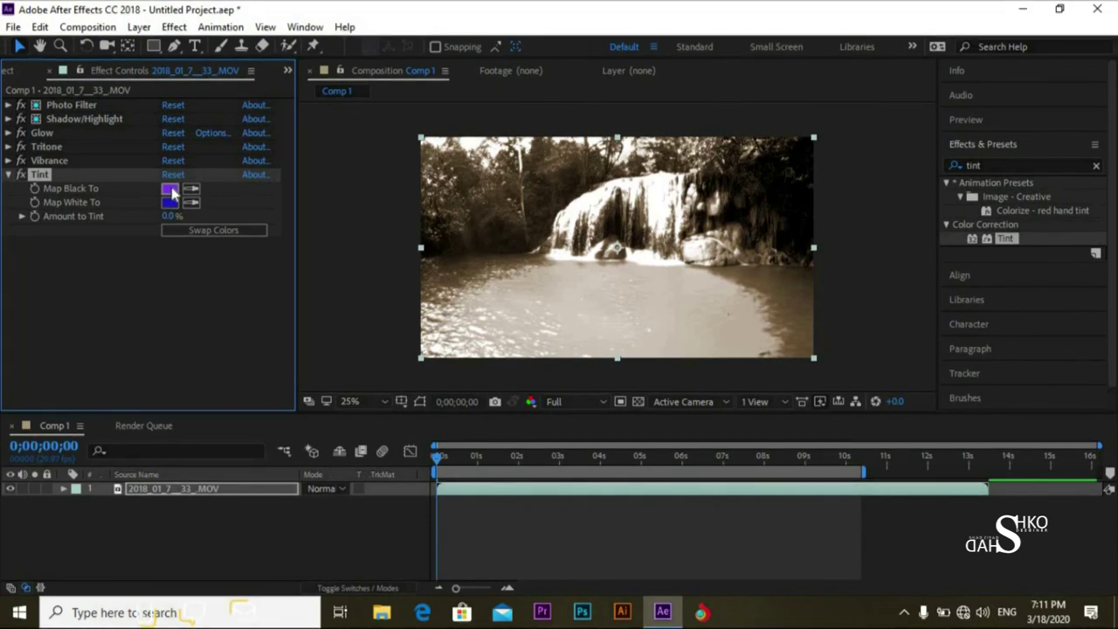
left_click_drag(174, 213, 198, 218)
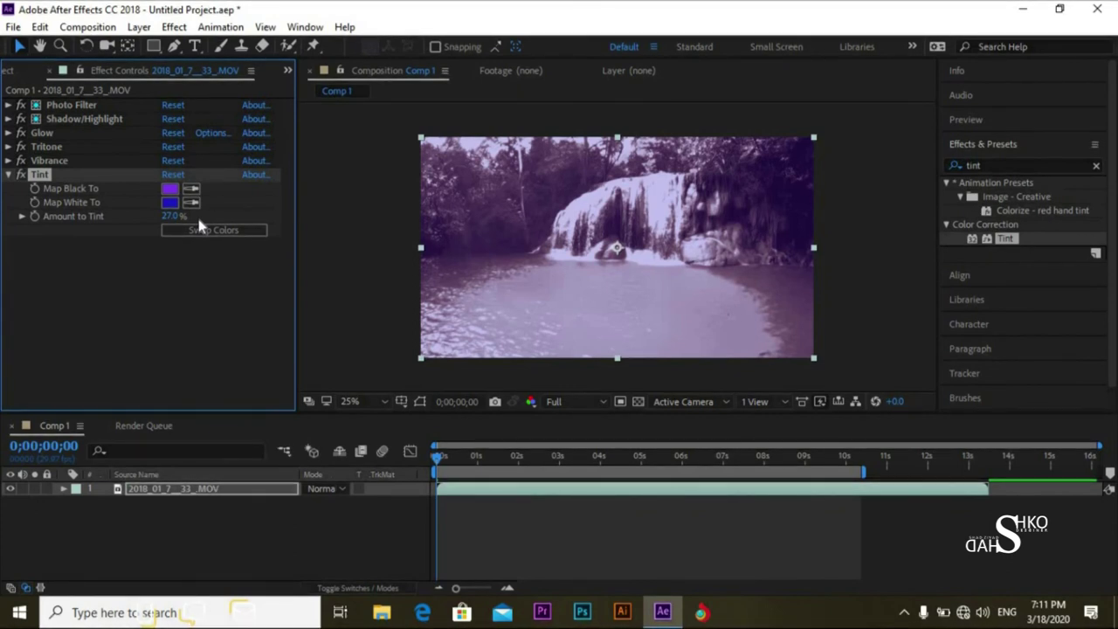
mouse_move(174, 215)
left_mouse_down()
mouse_move(214, 219)
mouse_move(180, 222)
left_mouse_up()
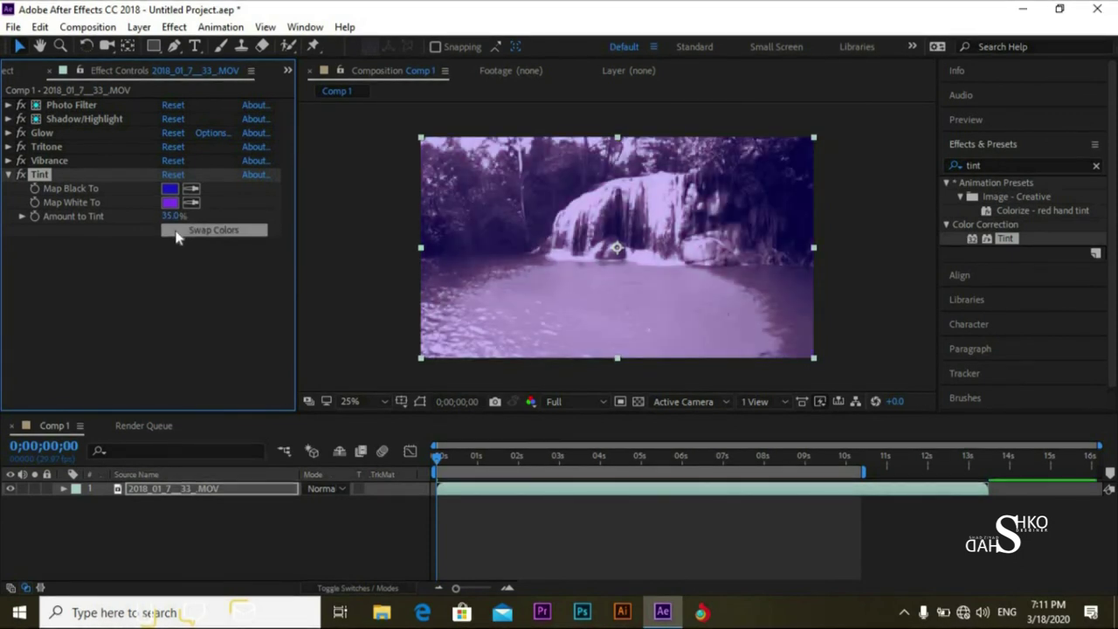
Step: Swap Tint's two mapped colors back and forth to compare them, and collapse the effect's settings
left_click(185, 231)
left_click(199, 230)
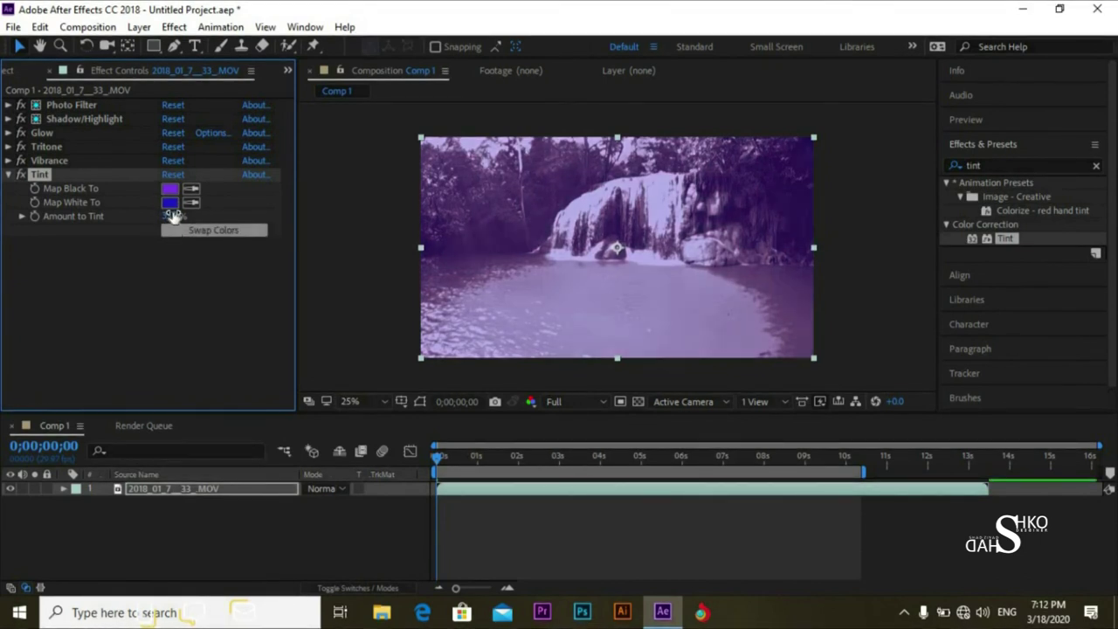
left_click(9, 174)
left_click(28, 203)
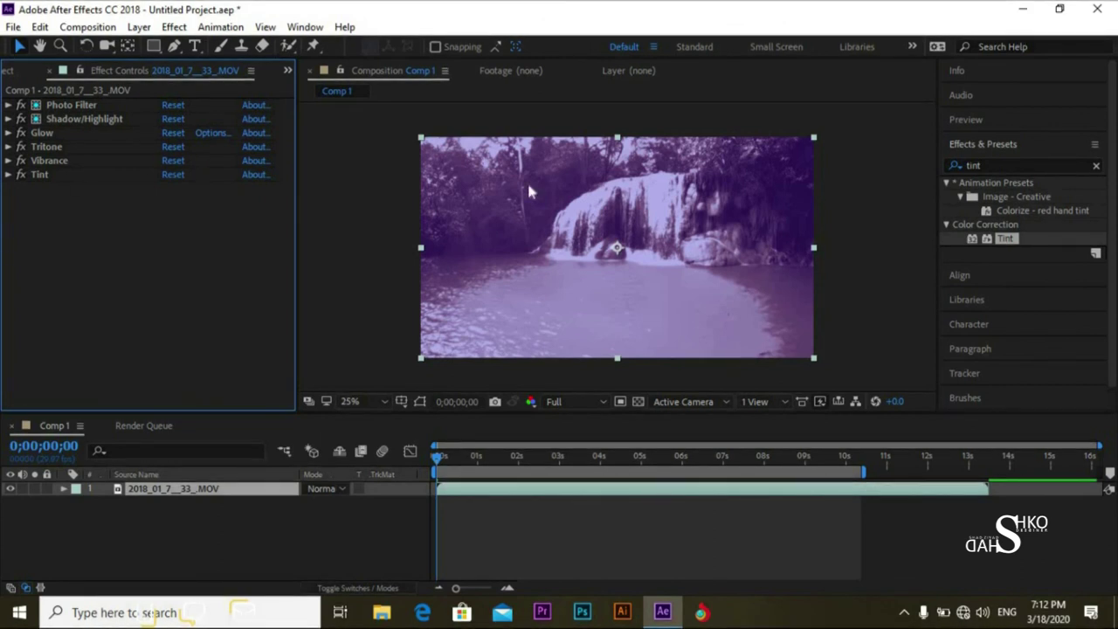
Step: Clear the effects search and review the layer's applied effects one by one, from Photo Filter down to Tint
left_click(1096, 166)
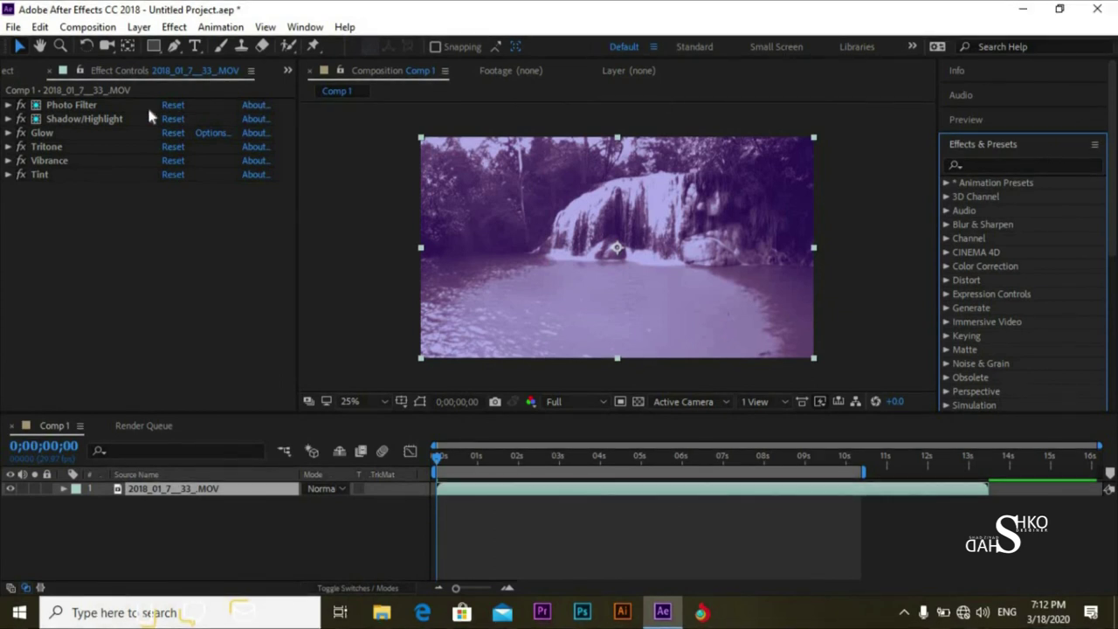
left_click(95, 109)
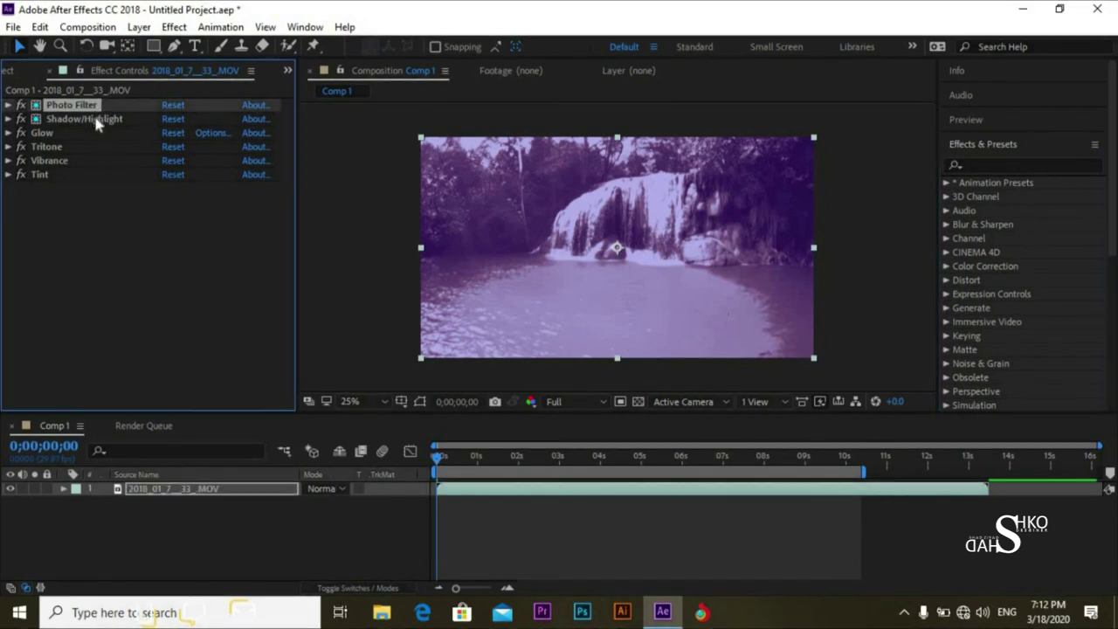
left_click(94, 120)
left_click(57, 133)
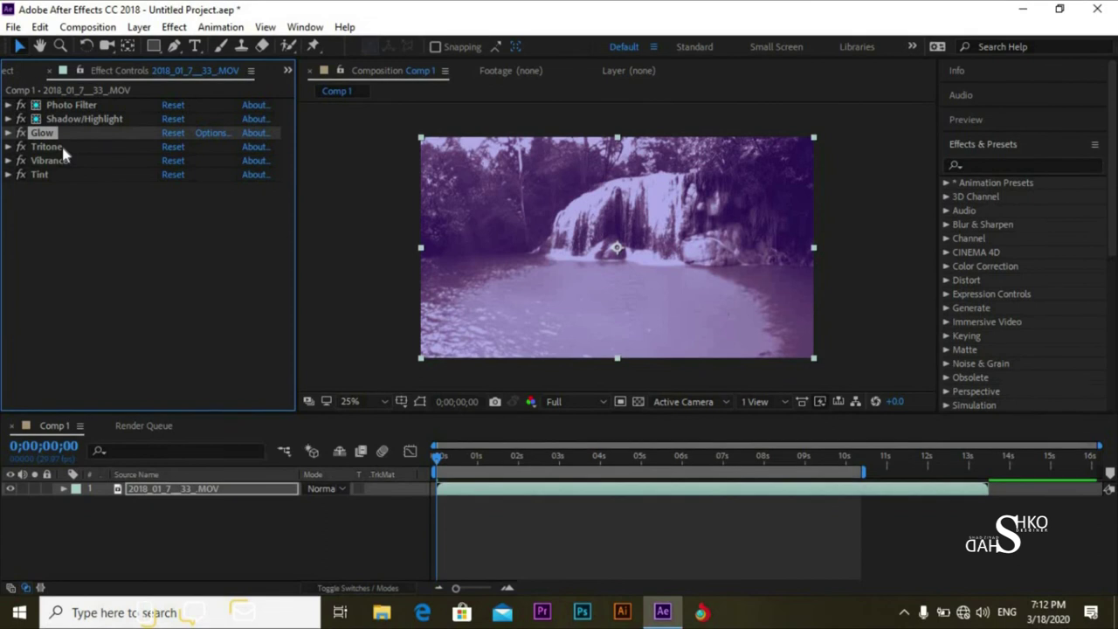
left_click(60, 147)
left_click(57, 161)
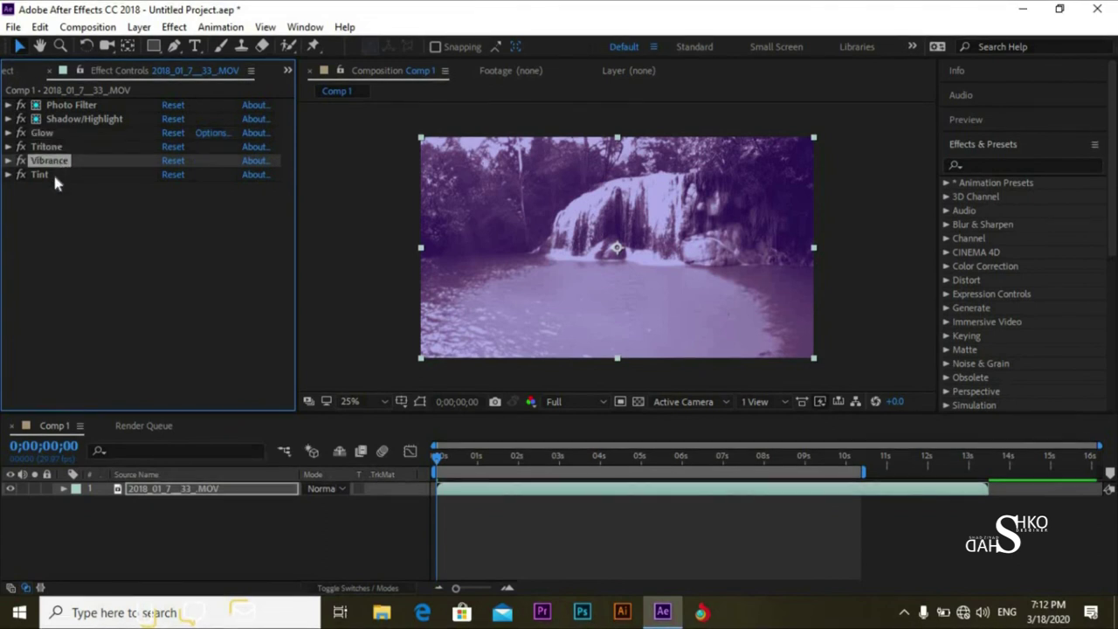
left_click(52, 174)
left_click(88, 242)
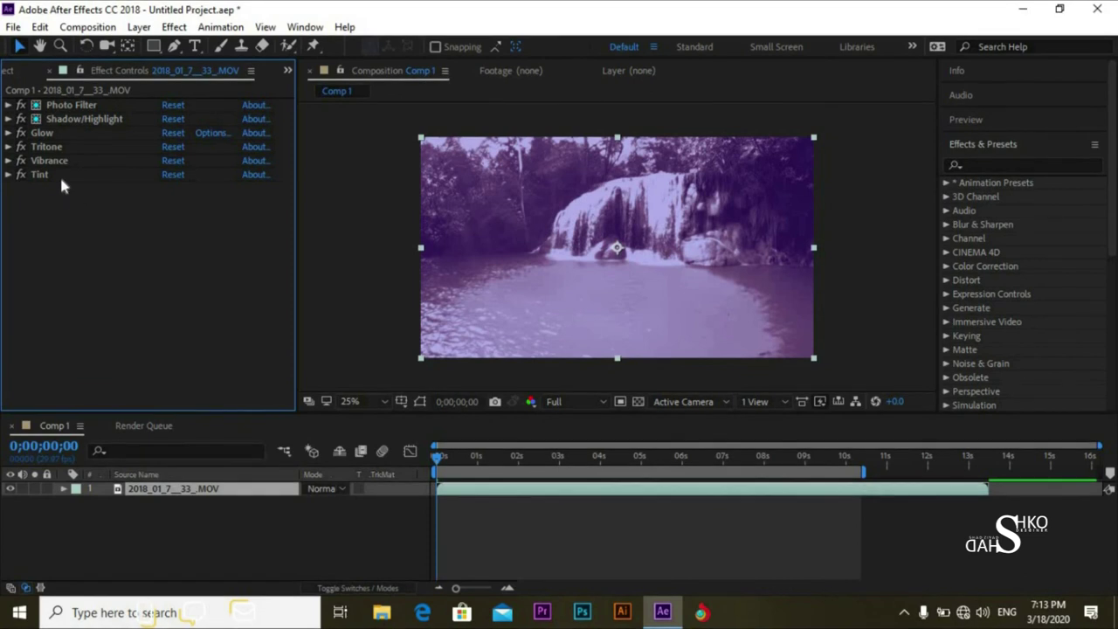
Step: Import the River - 14205 video from the Desktop into the project
left_click(12, 72)
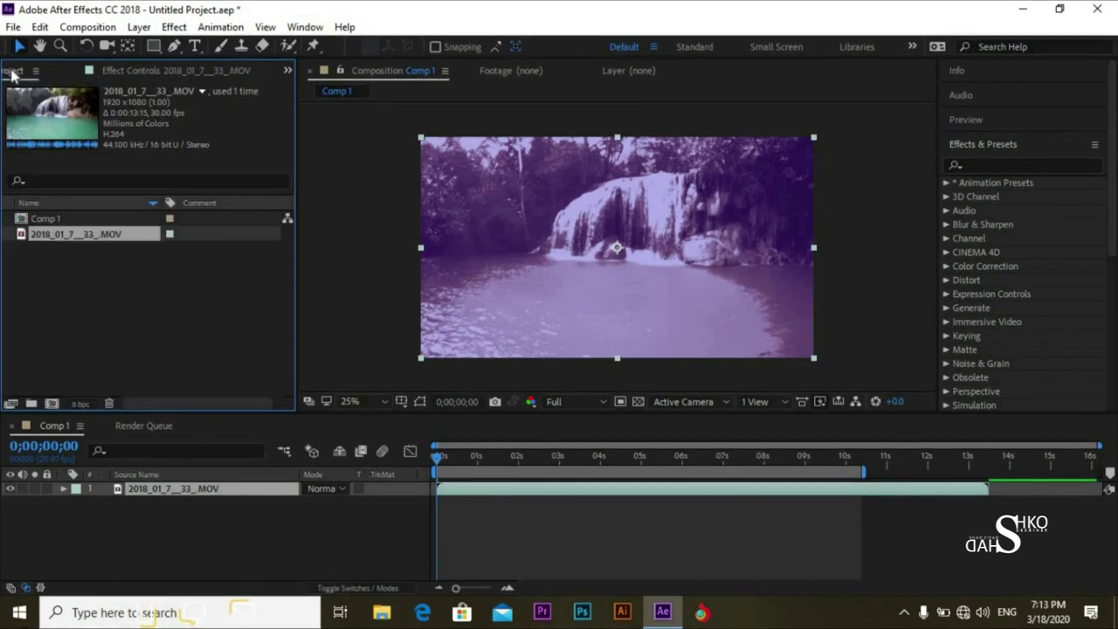
left_click(104, 294)
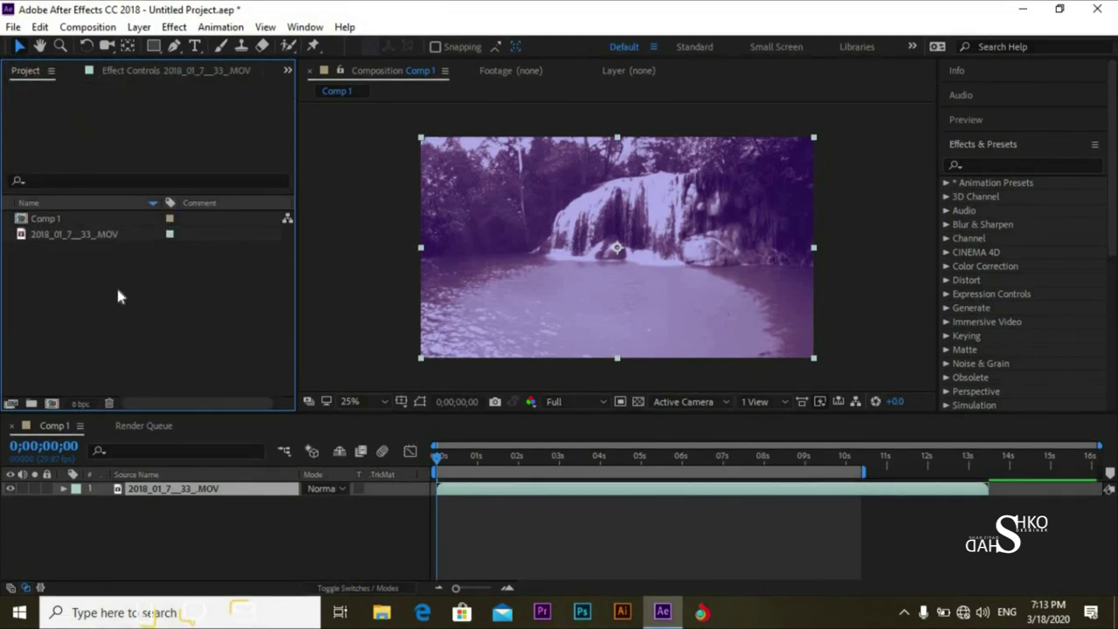
double_click(115, 284)
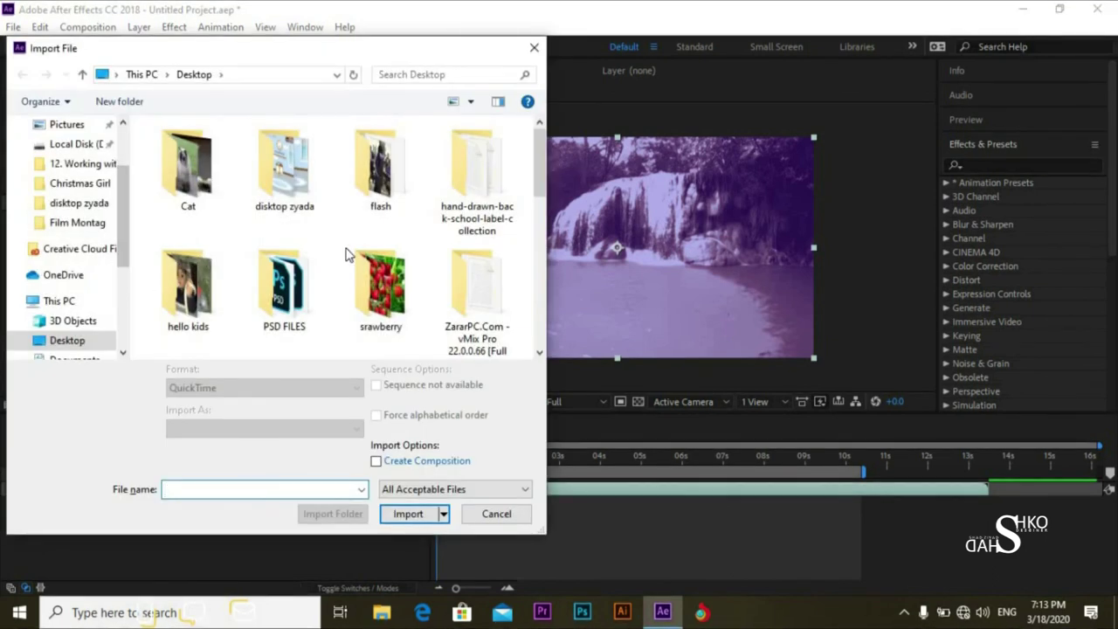
left_click_drag(539, 191, 539, 236)
scroll(326, 271, "down", 5)
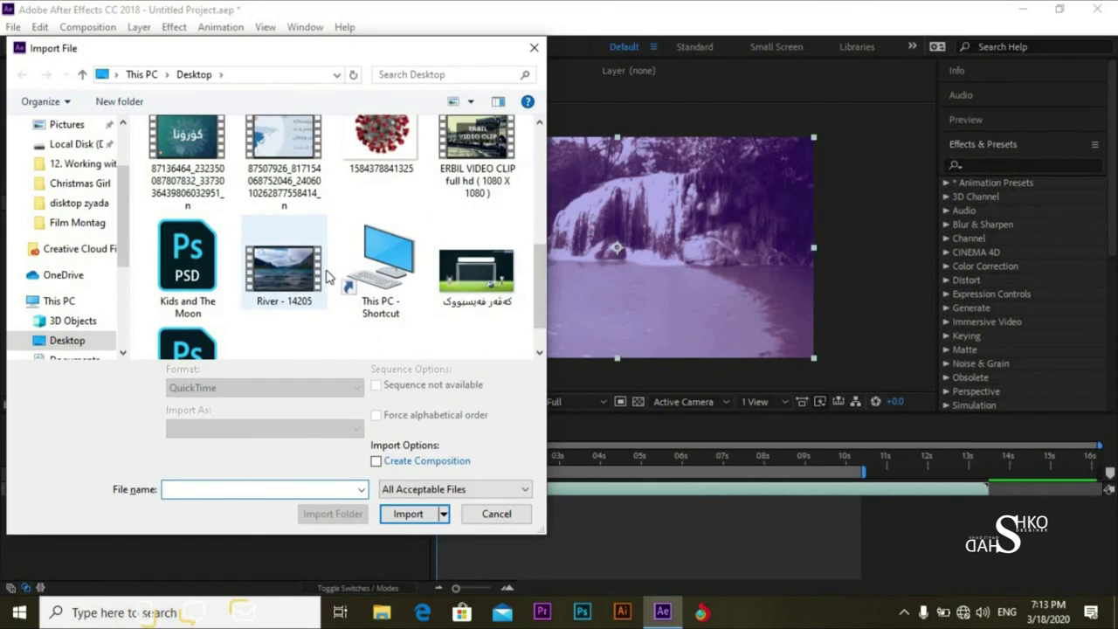
left_click(324, 271)
left_click(402, 514)
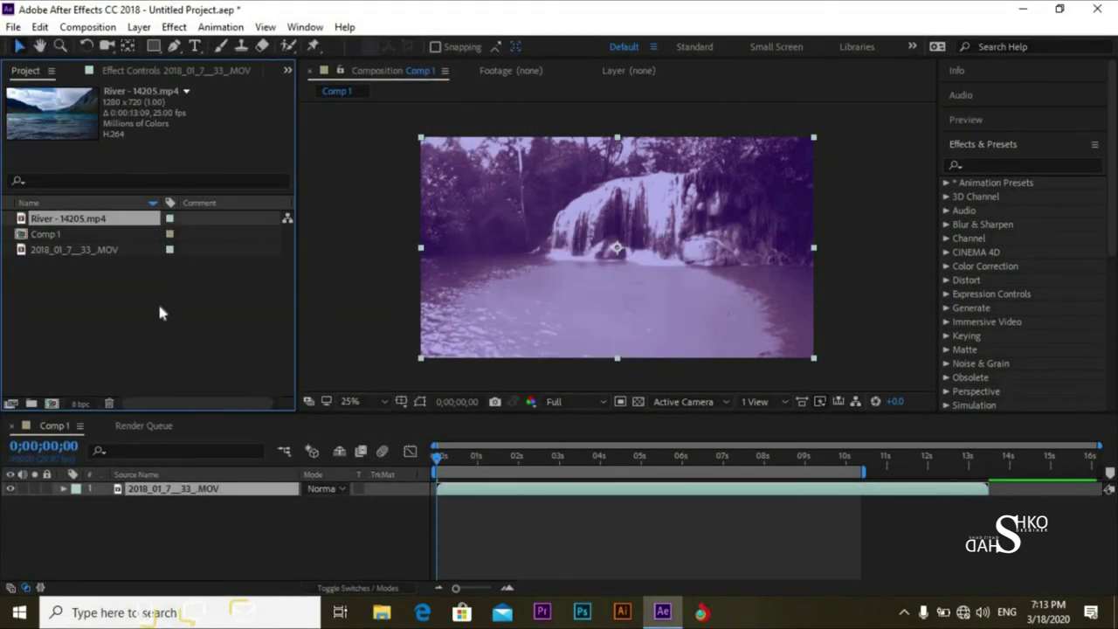
Step: Delete the waterfall layer from Comp 1 and add the River - 14205.mp4 clip to the timeline in its place
left_click(168, 491)
key("Delete")
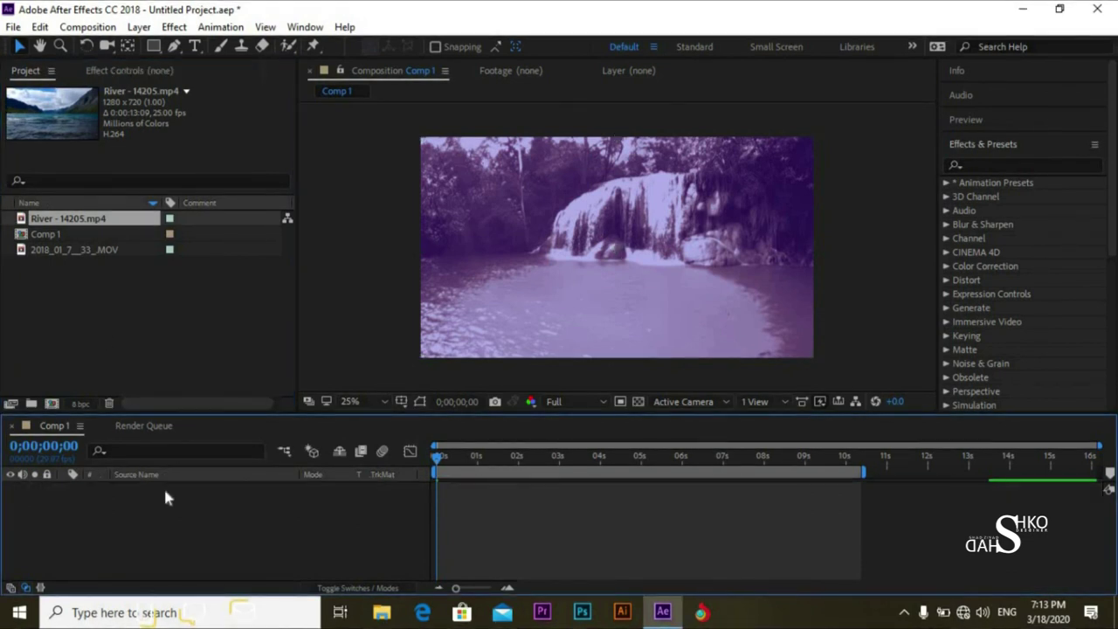
left_click_drag(88, 220, 93, 497)
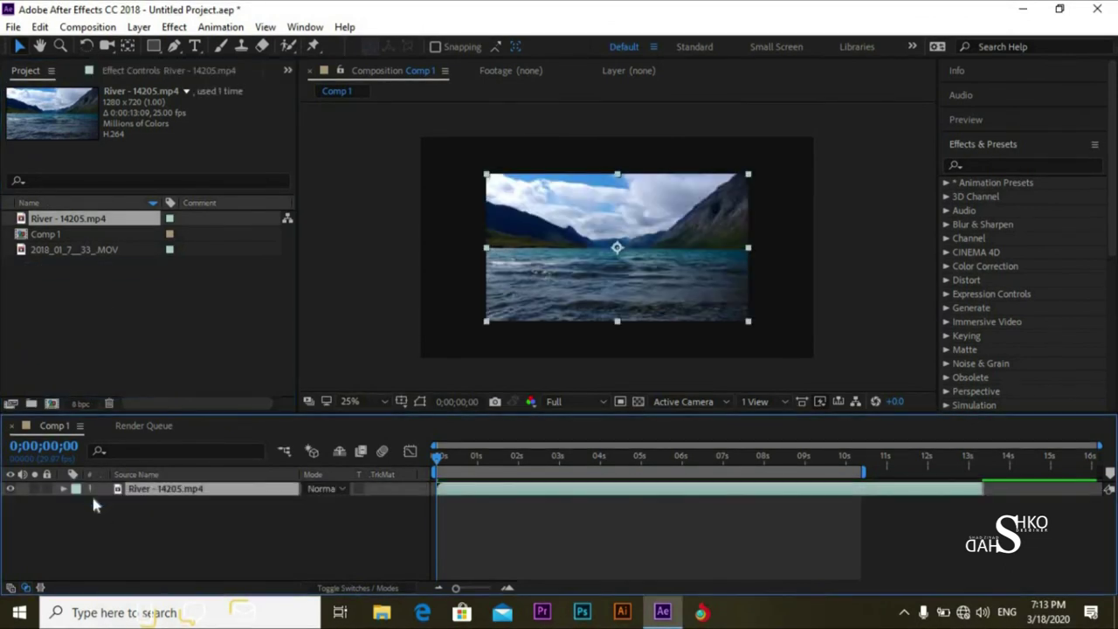
Step: Scale the river layer with Fit to Comp so it fills the composition frame, and deselect it
right_click(145, 491)
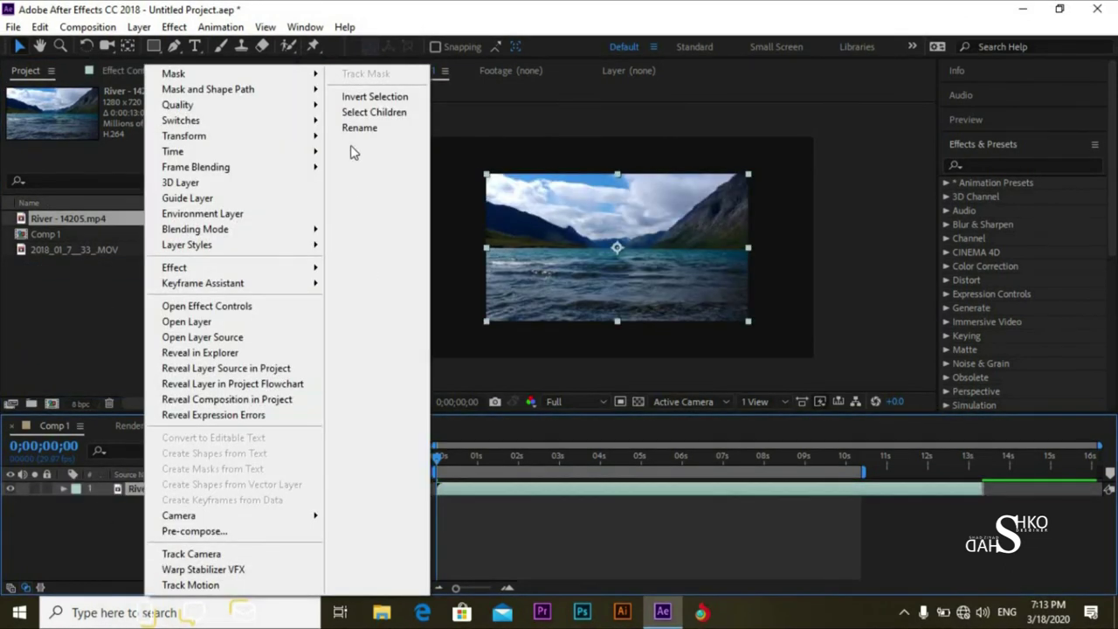
mouse_move(271, 138)
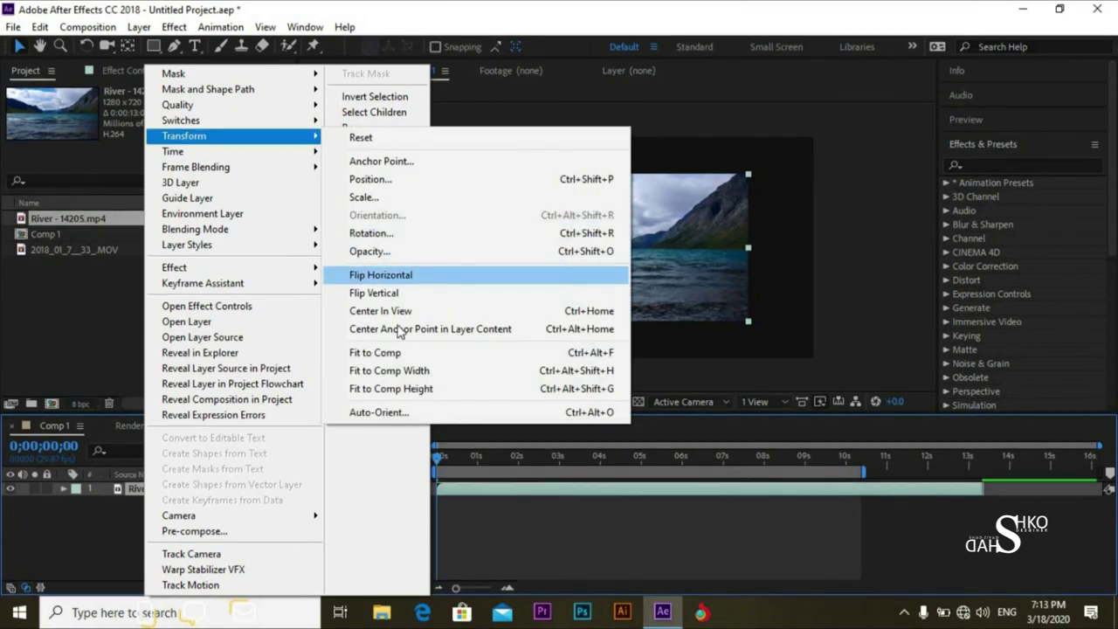
left_click(389, 352)
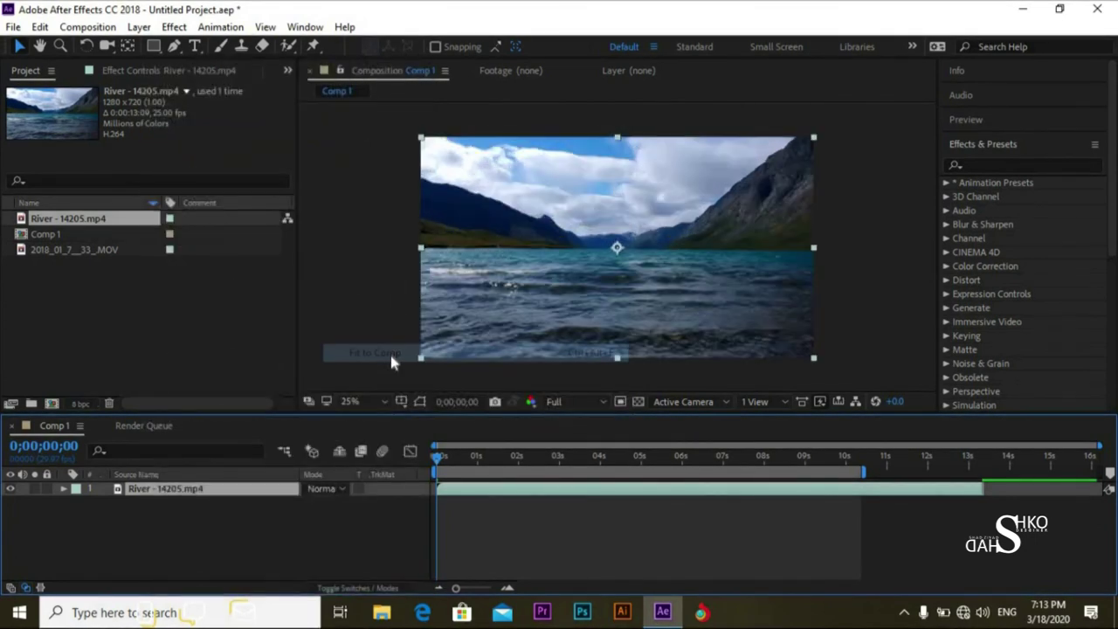
left_click(295, 522)
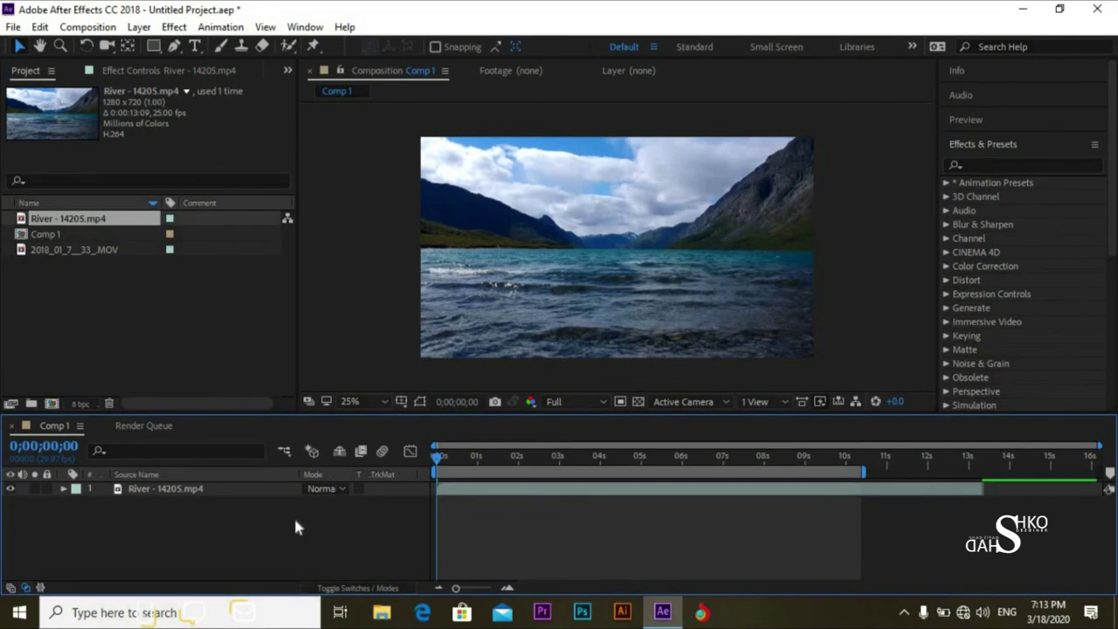
left_click(499, 280)
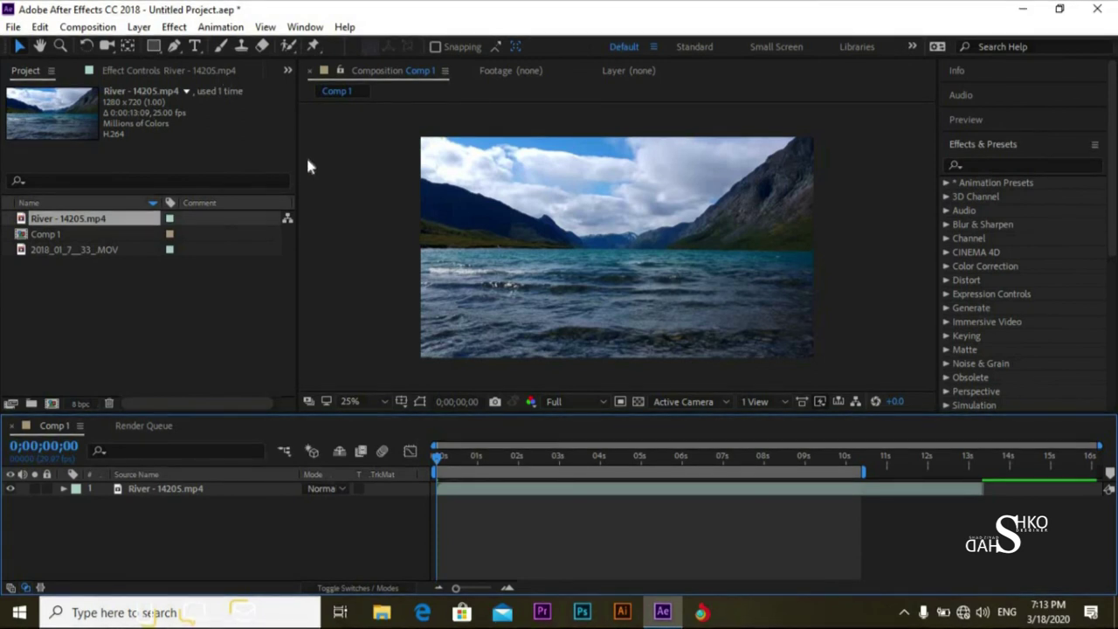
left_click(478, 299)
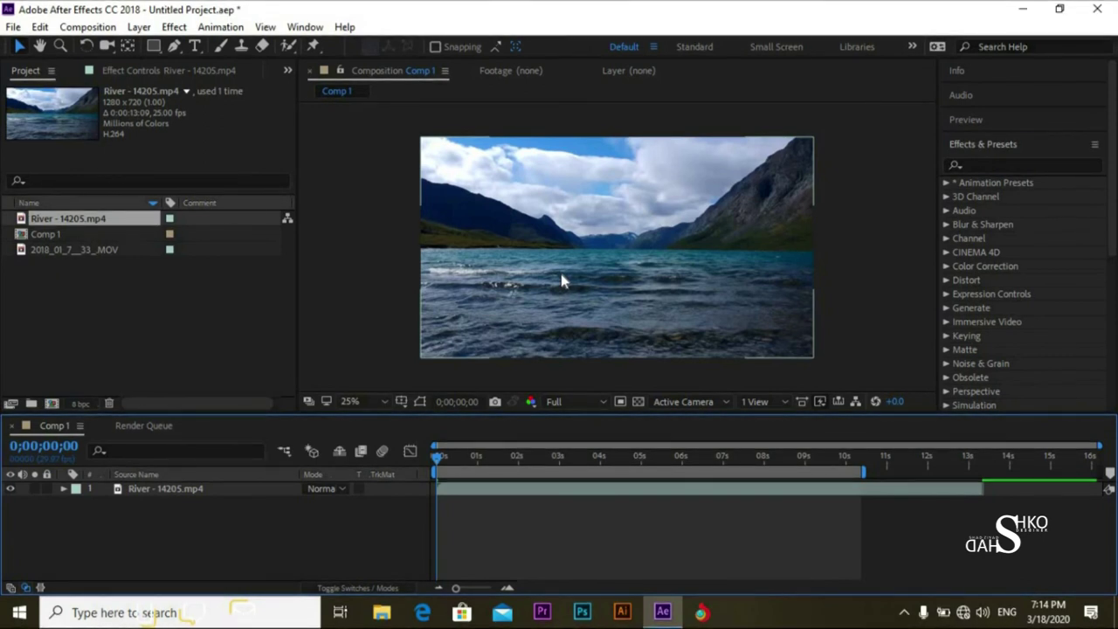
left_click(402, 495)
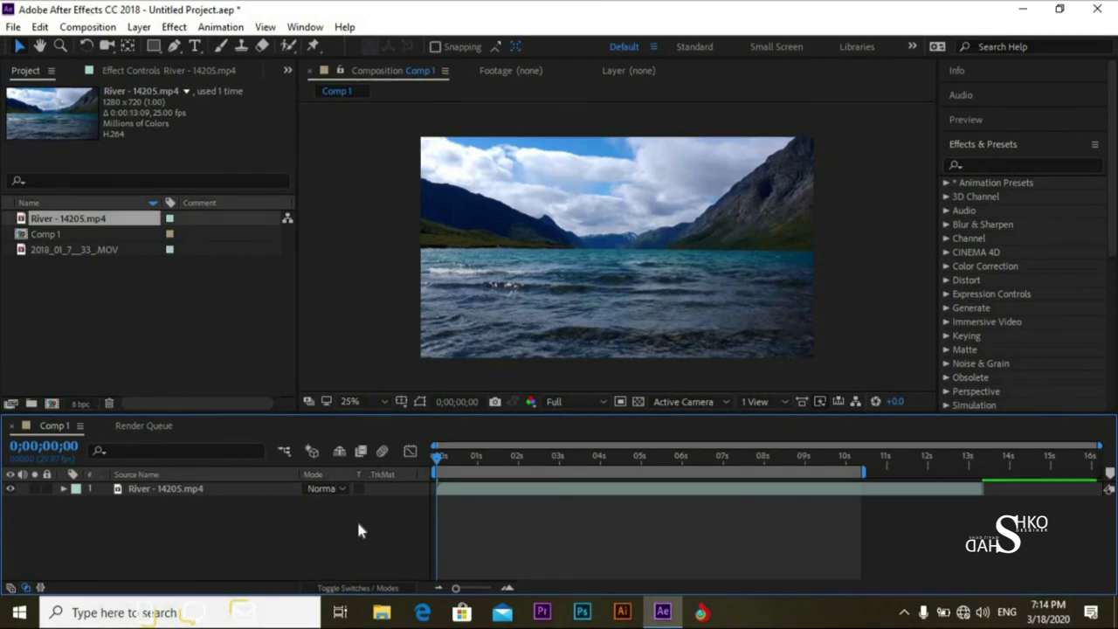